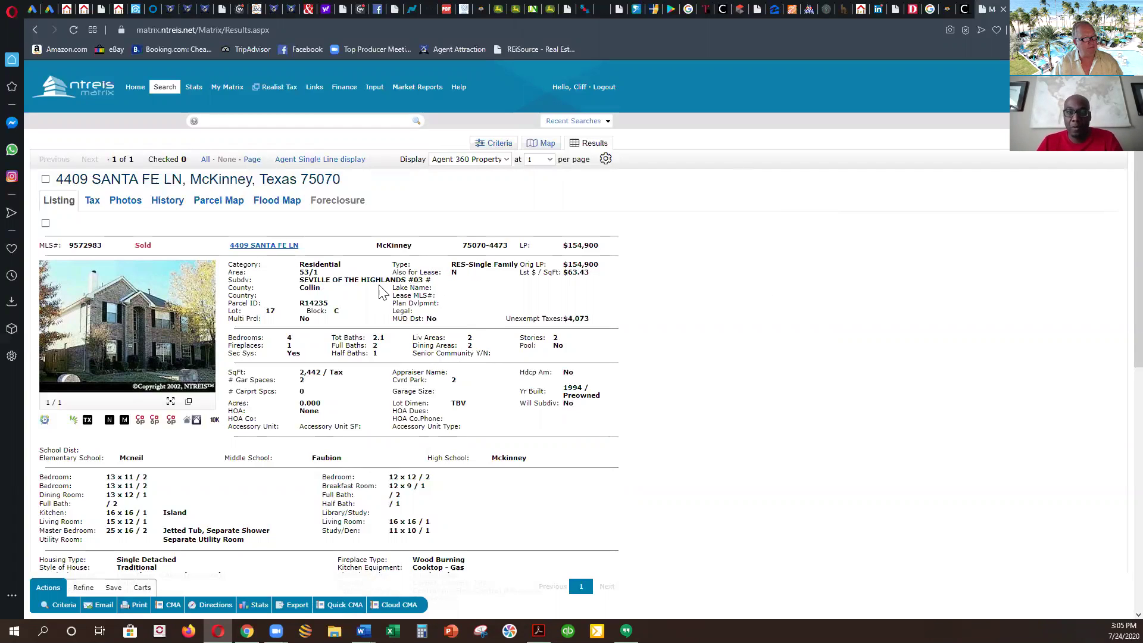
drag(300, 280, 405, 279)
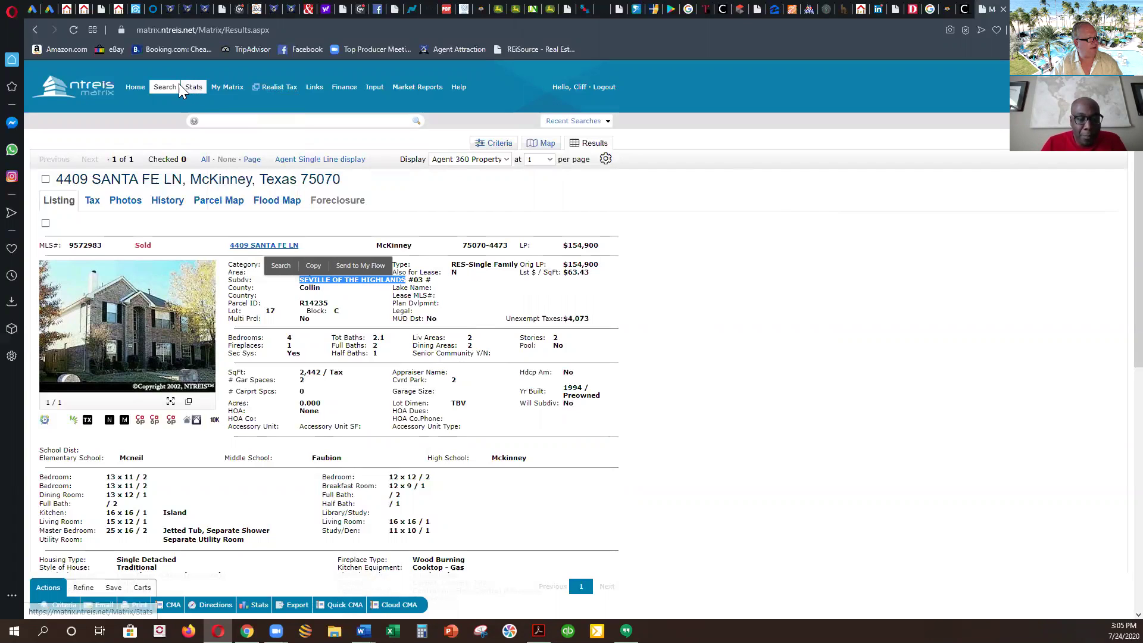
mouse_move(169, 90)
mouse_move(171, 156)
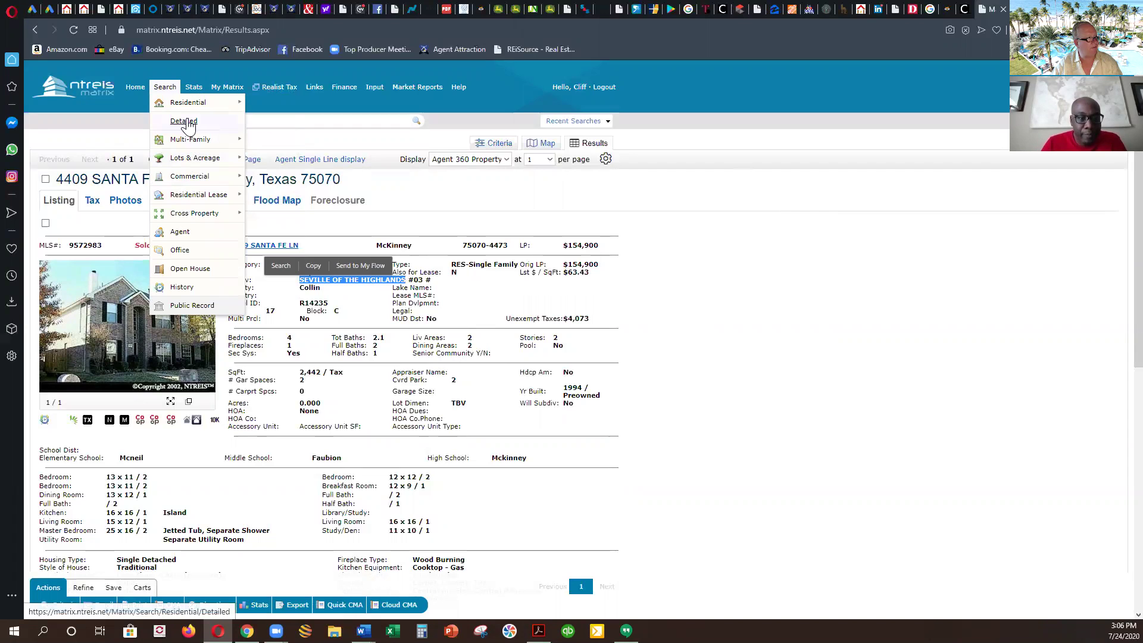
Open the Detailed residential search and enter 'Seville of Highlands*' as the Subdivision
click(186, 122)
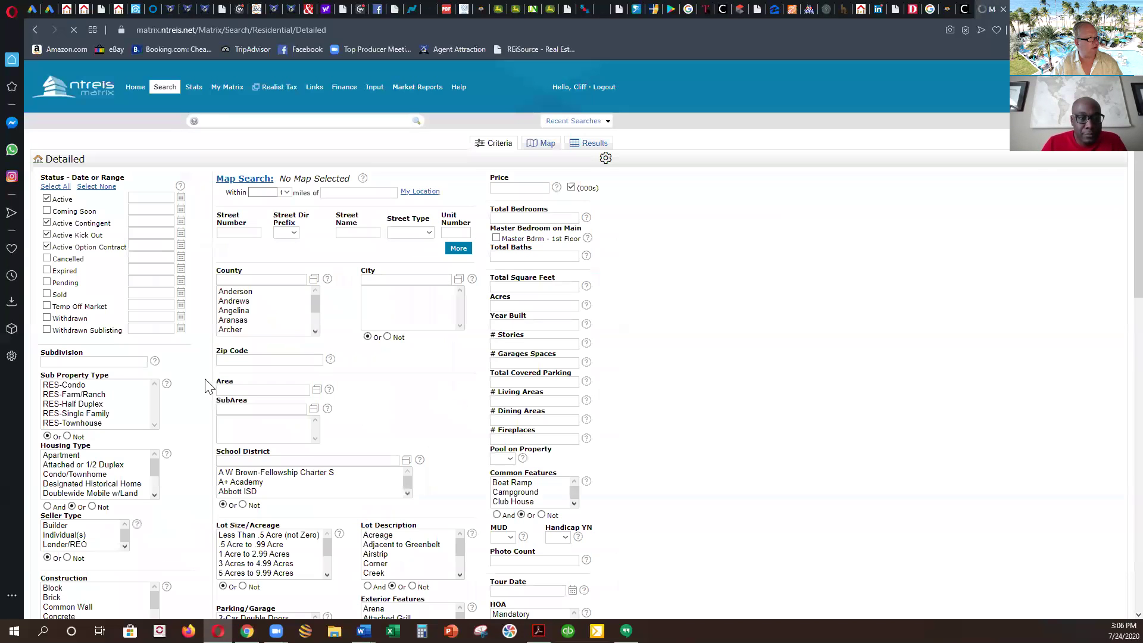
click(110, 361)
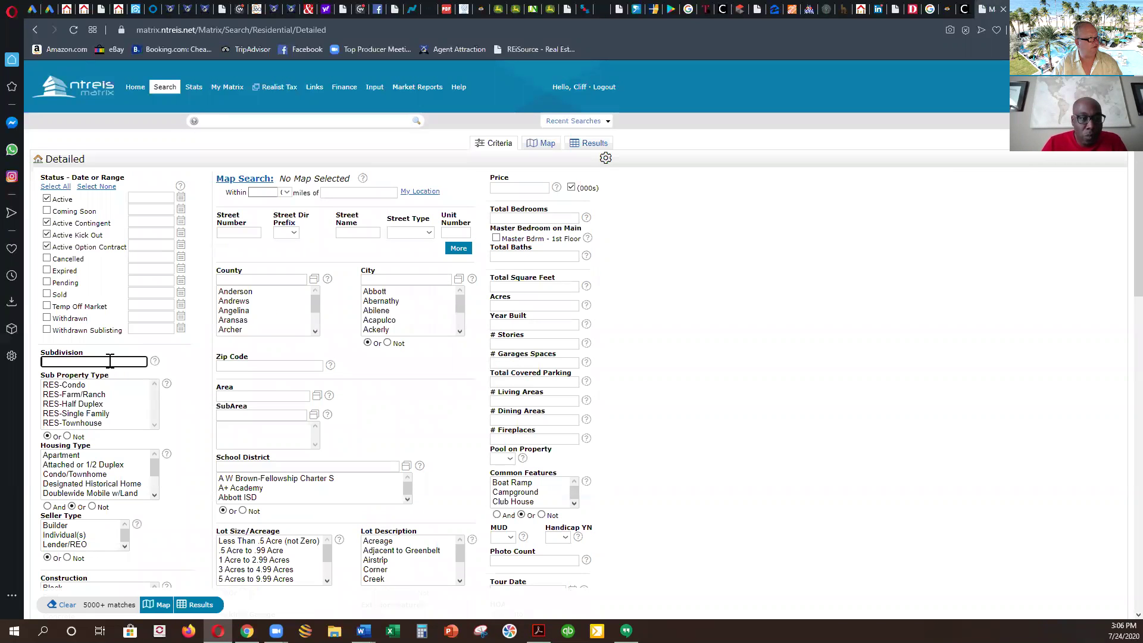
key(ctrl+v)
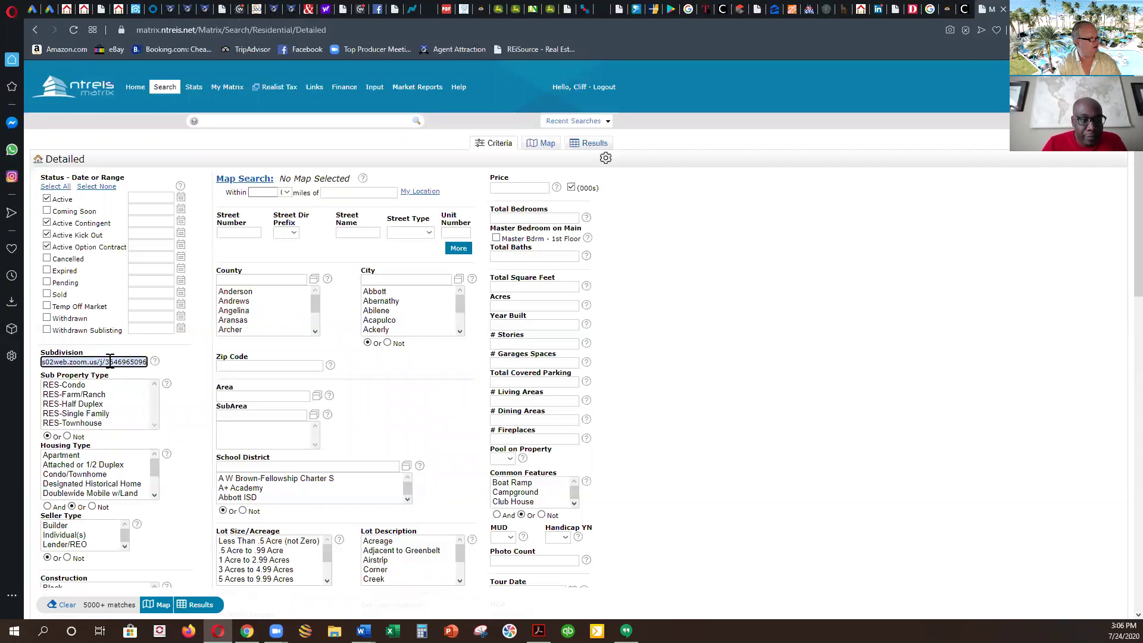
key(ctrl+a)
text(S)
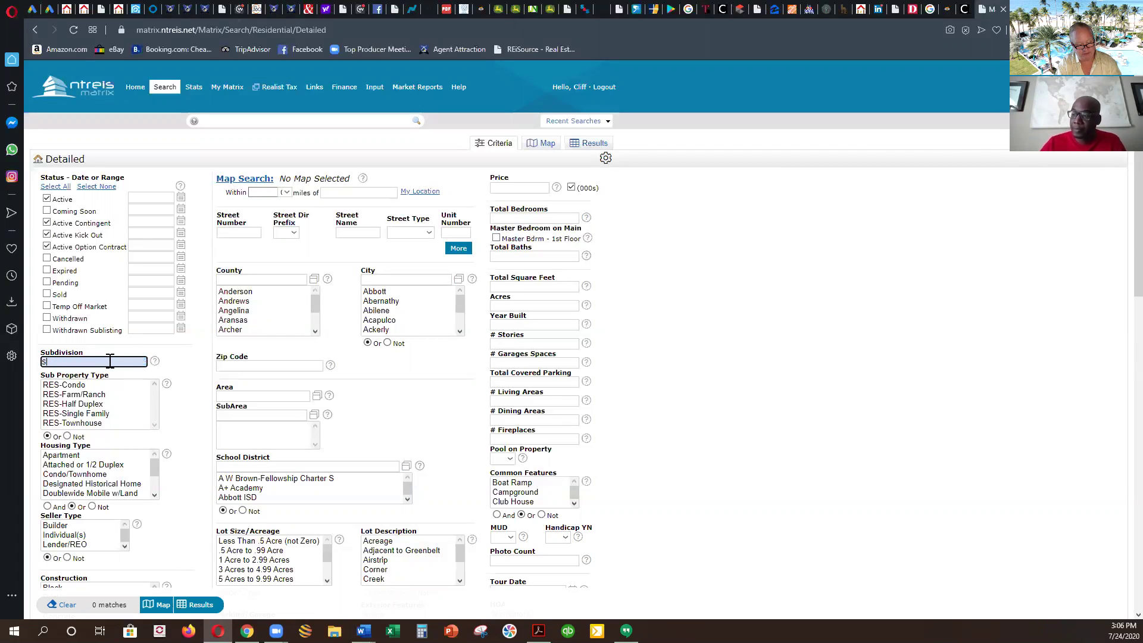
text(eville )
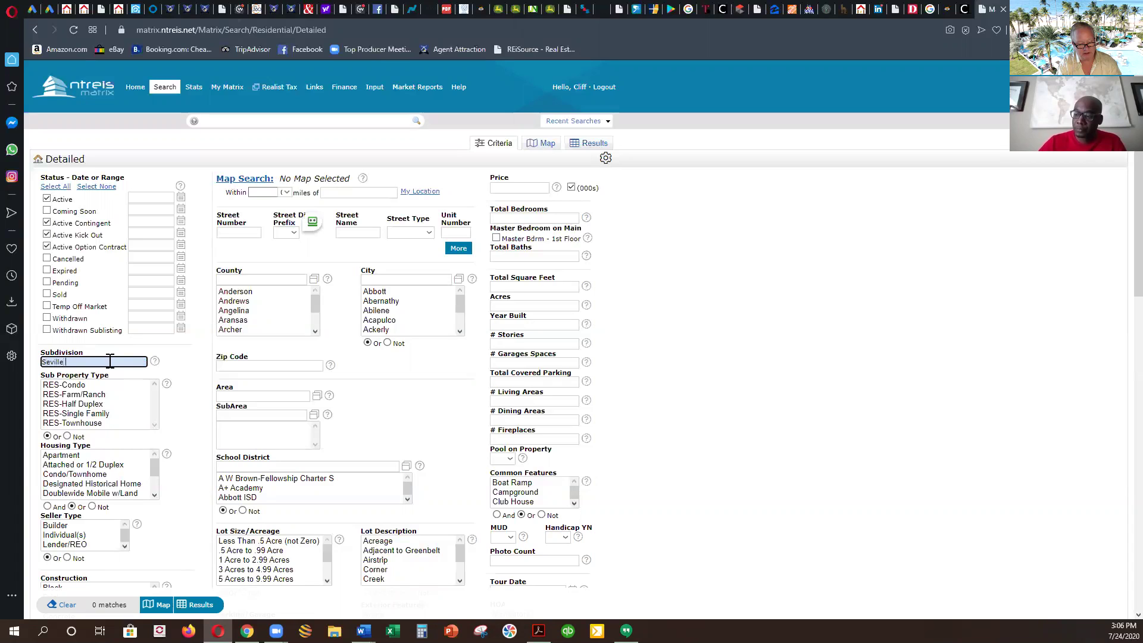
text(of High)
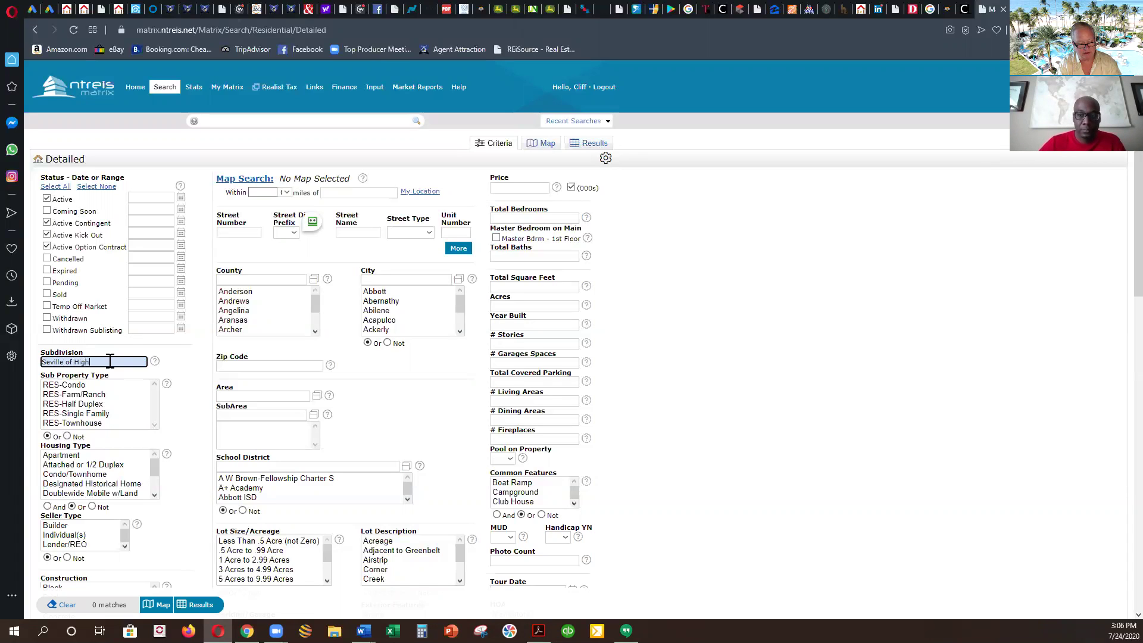
text(lands*)
key(Tab)
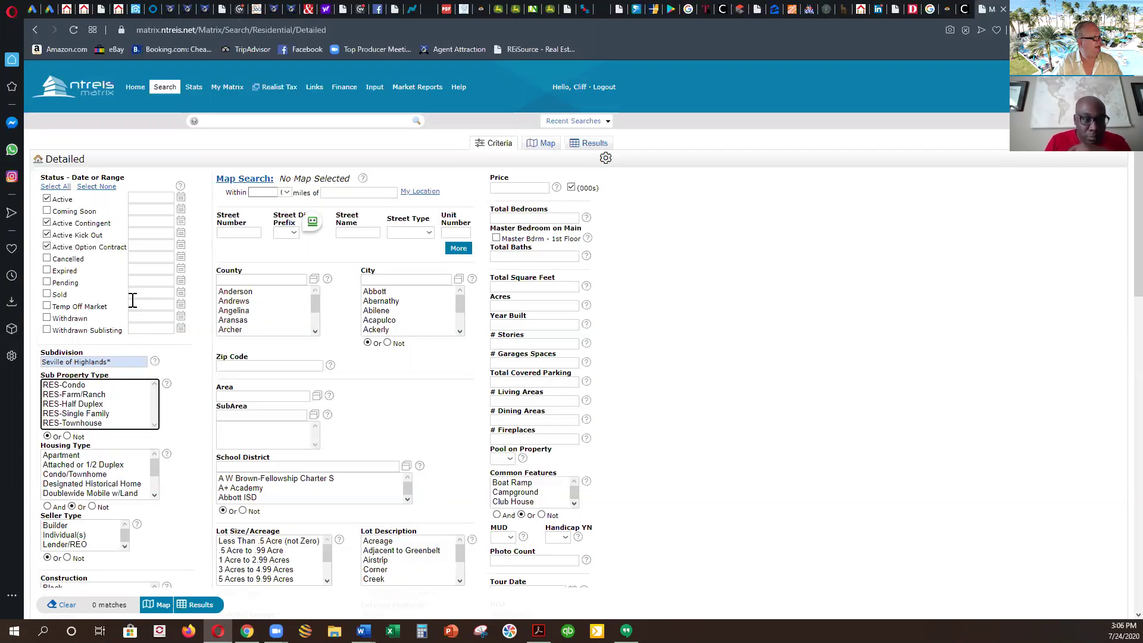
Set the Sold date range to 0-360 days
click(155, 301)
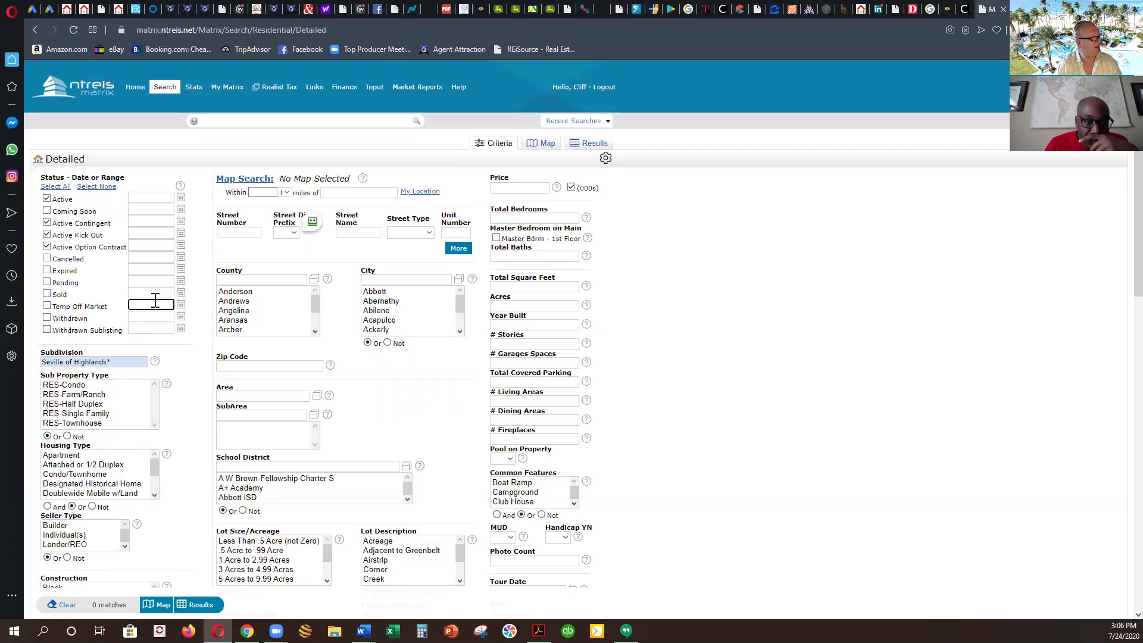
key(shift+Tab)
key(shift+Tab)
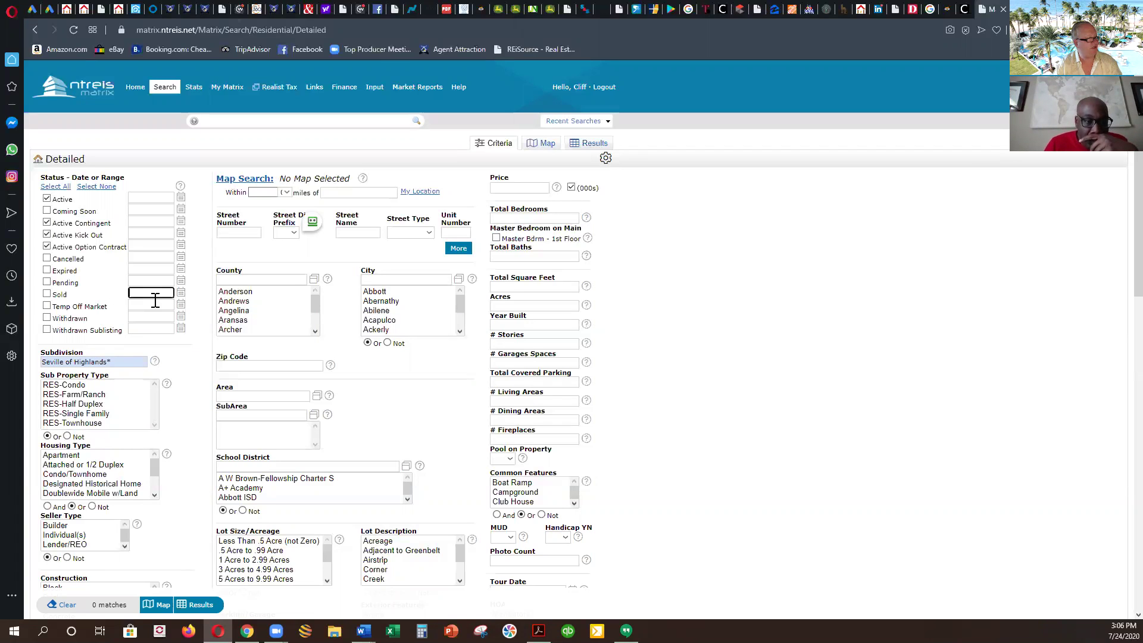
text(0-360)
key(Tab)
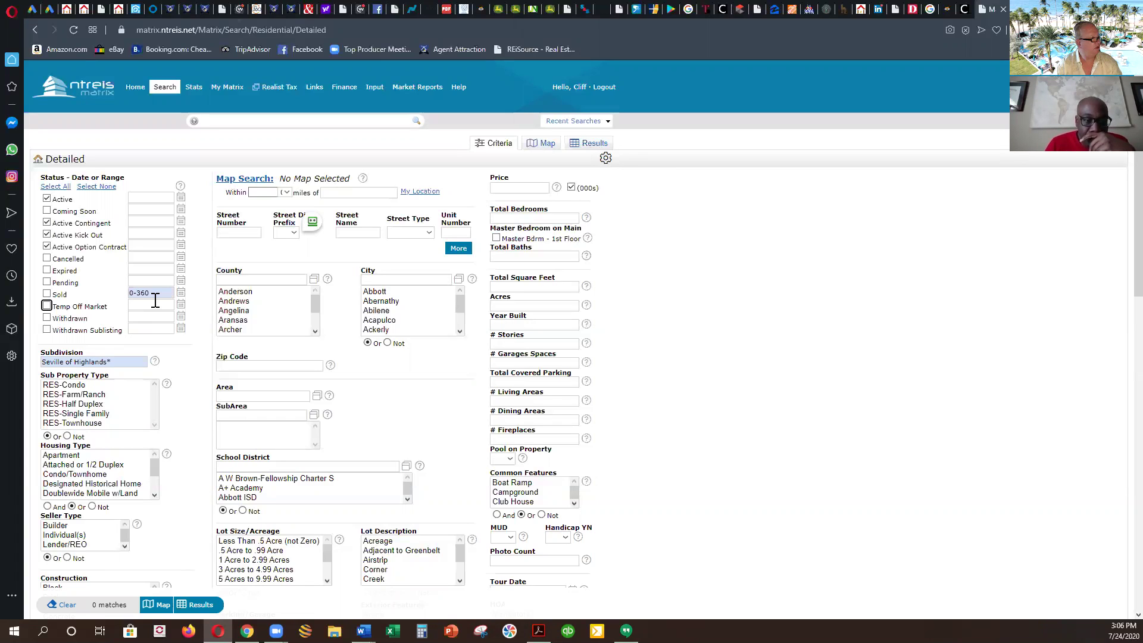
Correct Subdivision to 'Seville of the Highlands*', then return to the listing and reselect its subdivision
click(74, 360)
text(the)
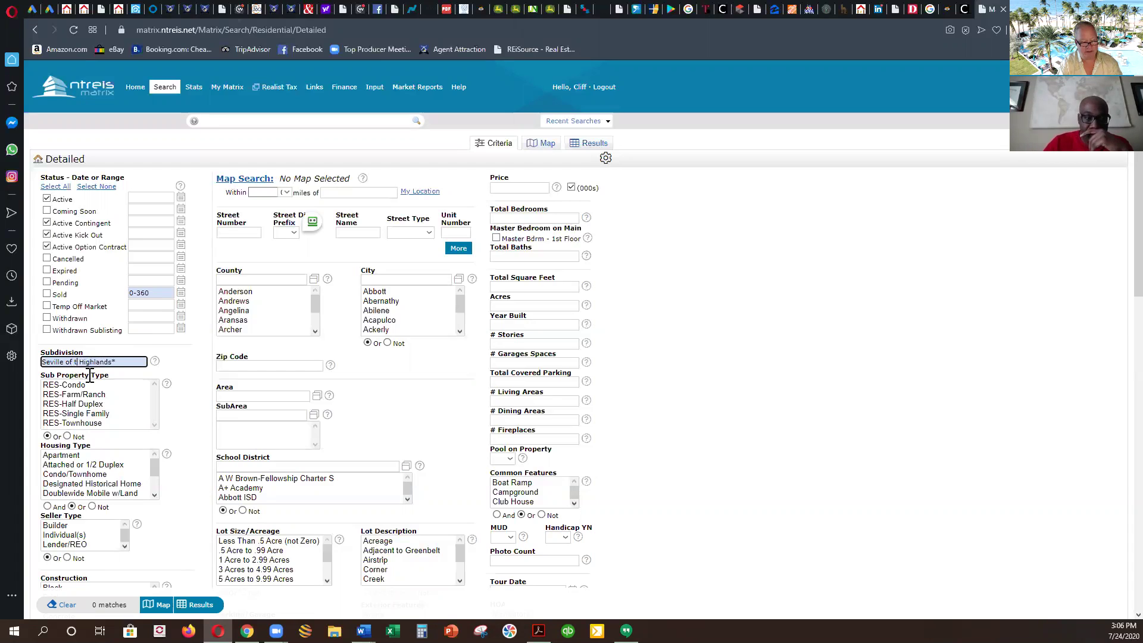
key(Tab)
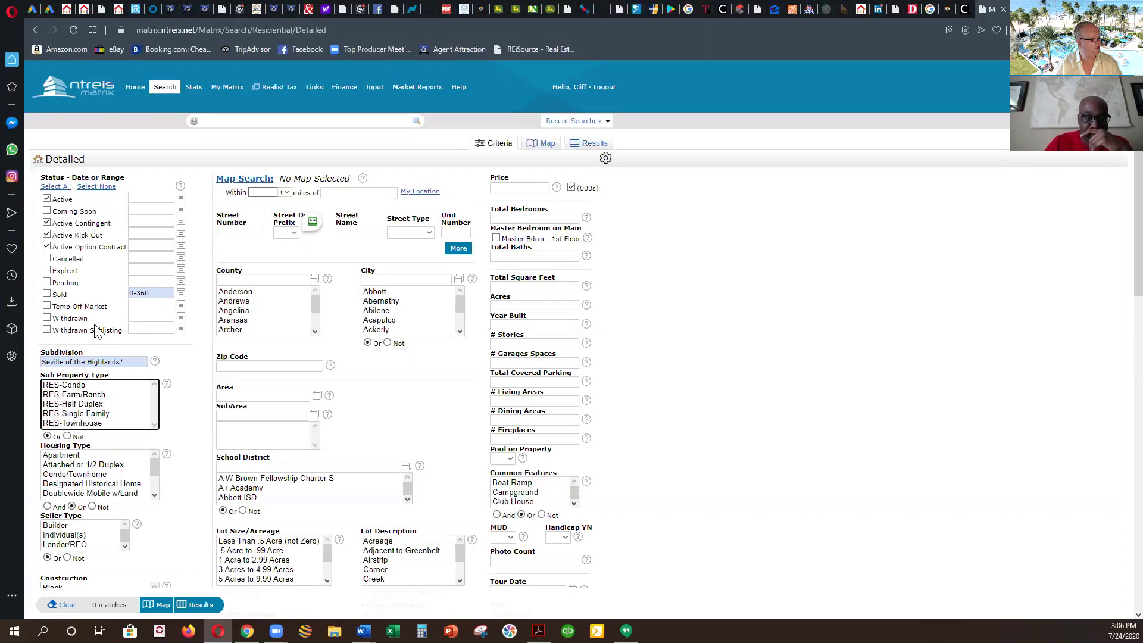
click(35, 29)
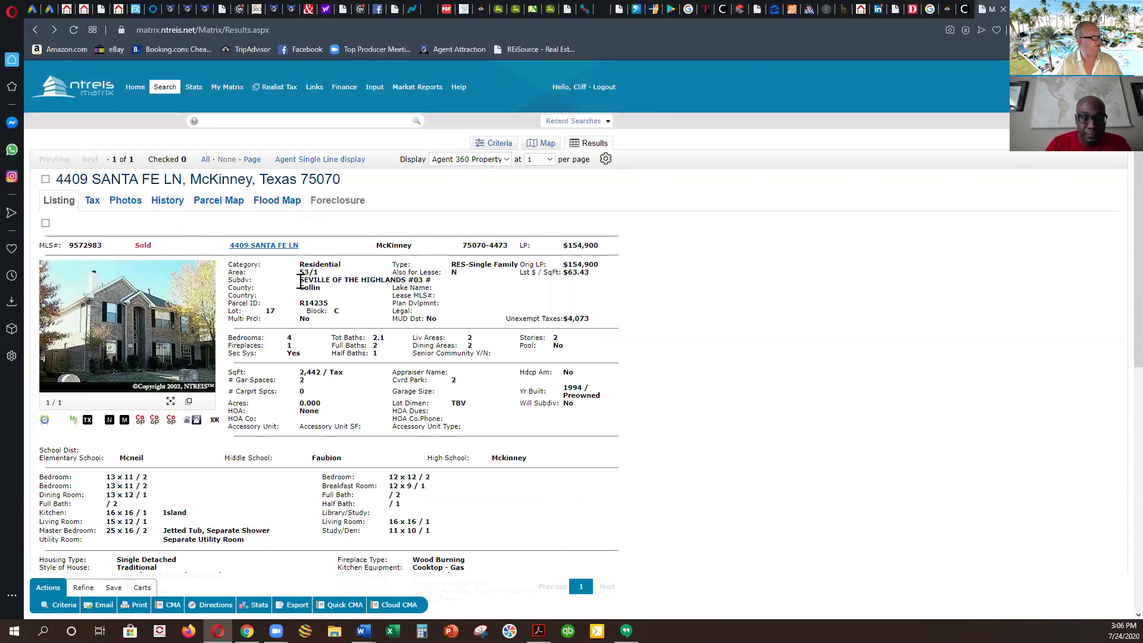
drag(298, 280, 404, 281)
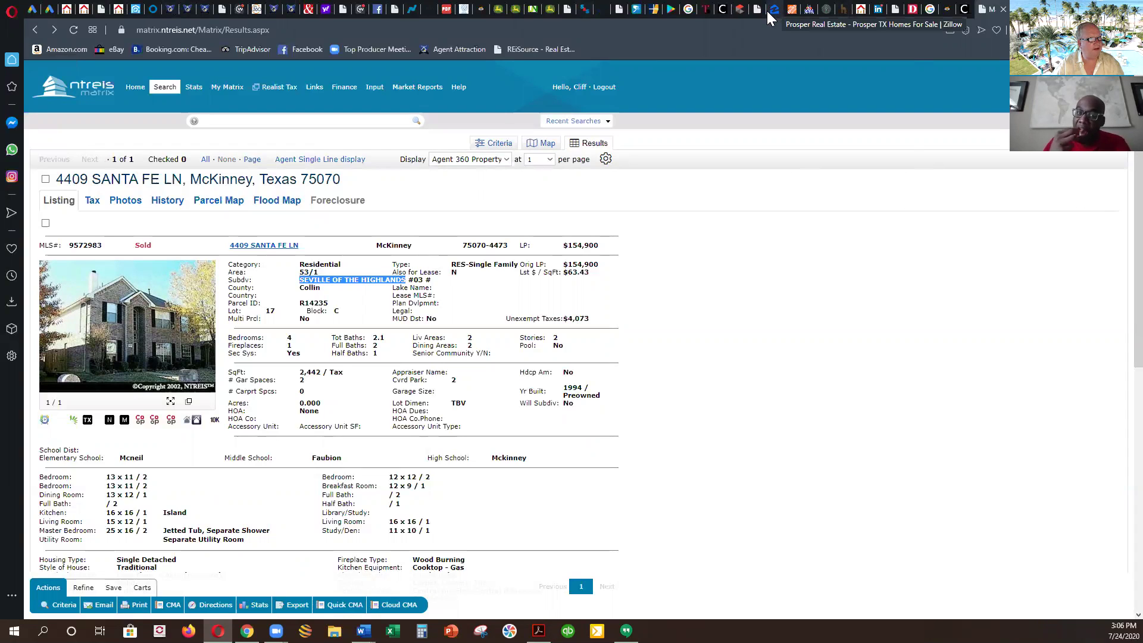
Back on the Detailed form, paste the subdivision name and include Sold and Coming Soon listings
click(54, 30)
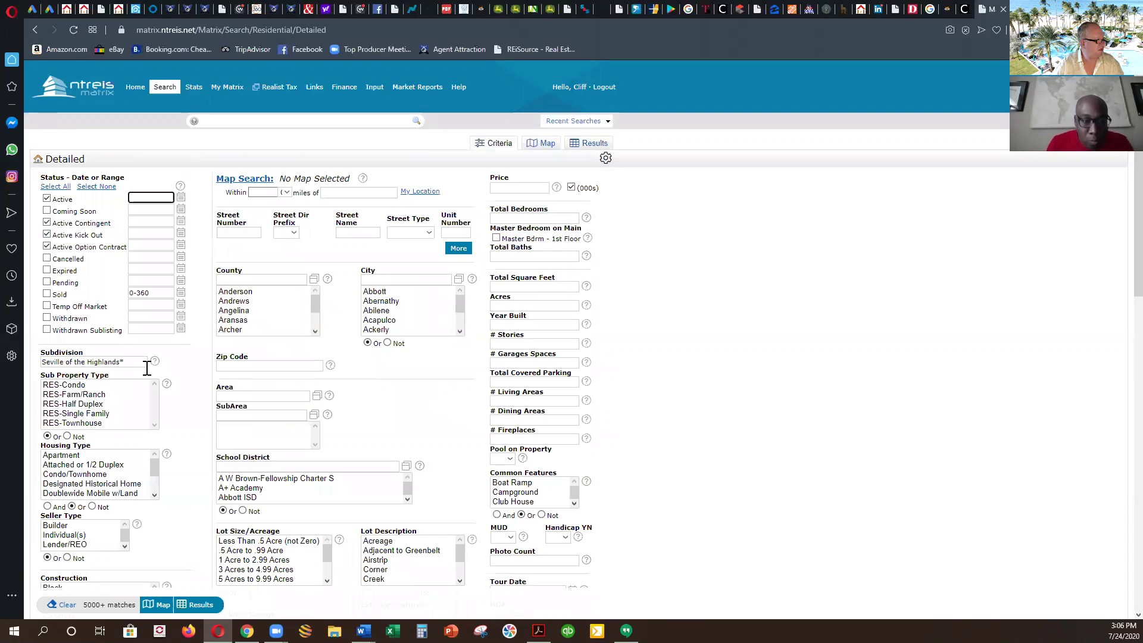
drag(145, 362, 11, 338)
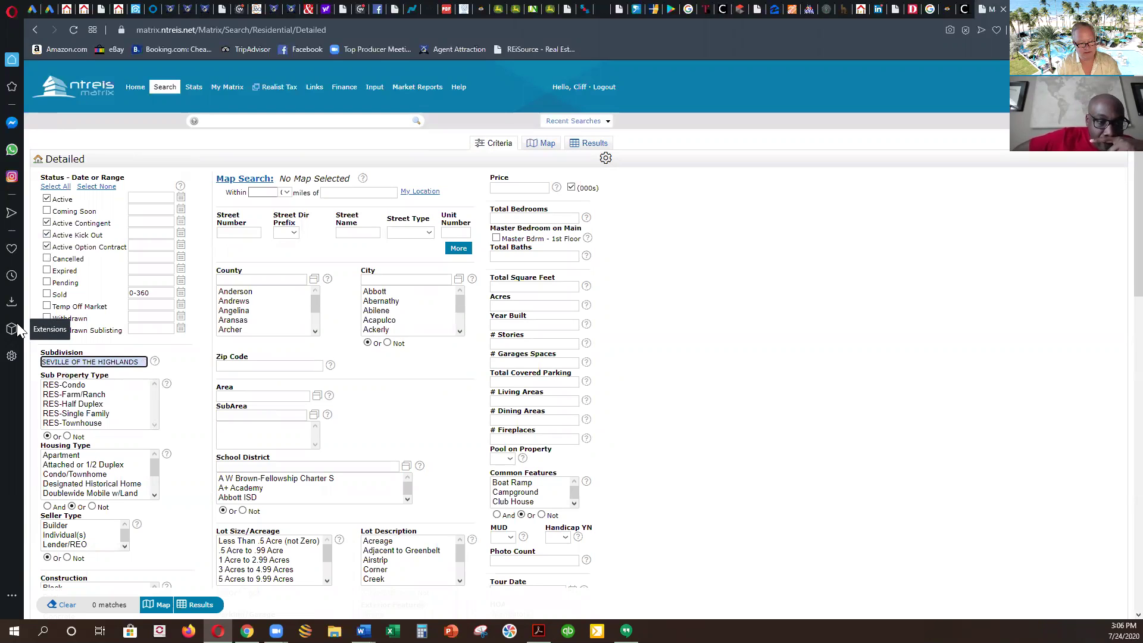
key(Tab)
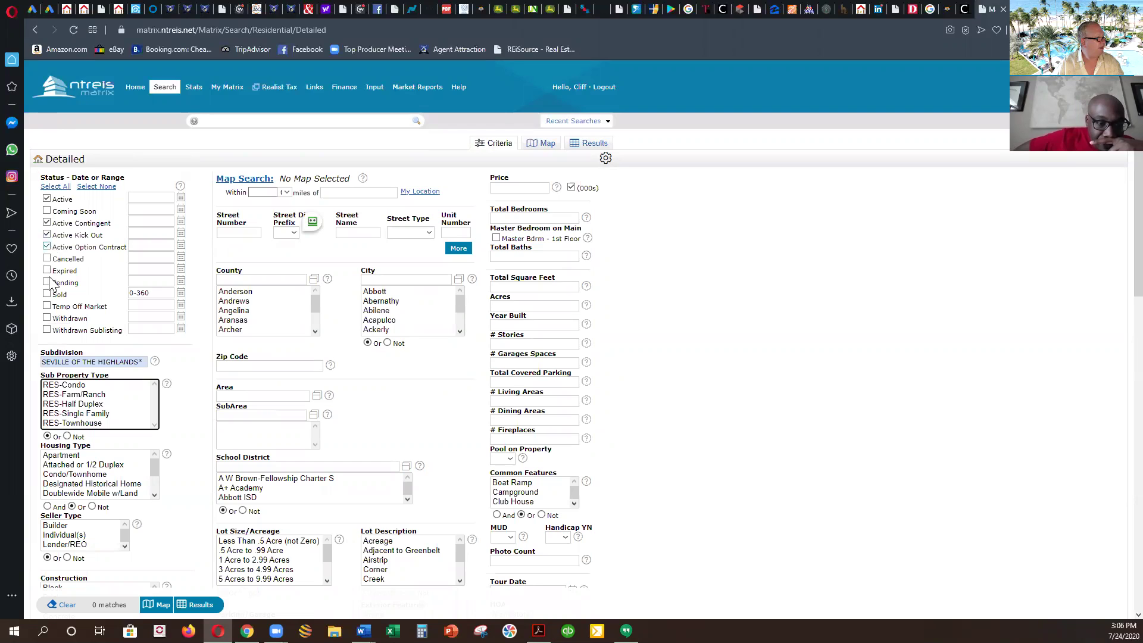
click(47, 295)
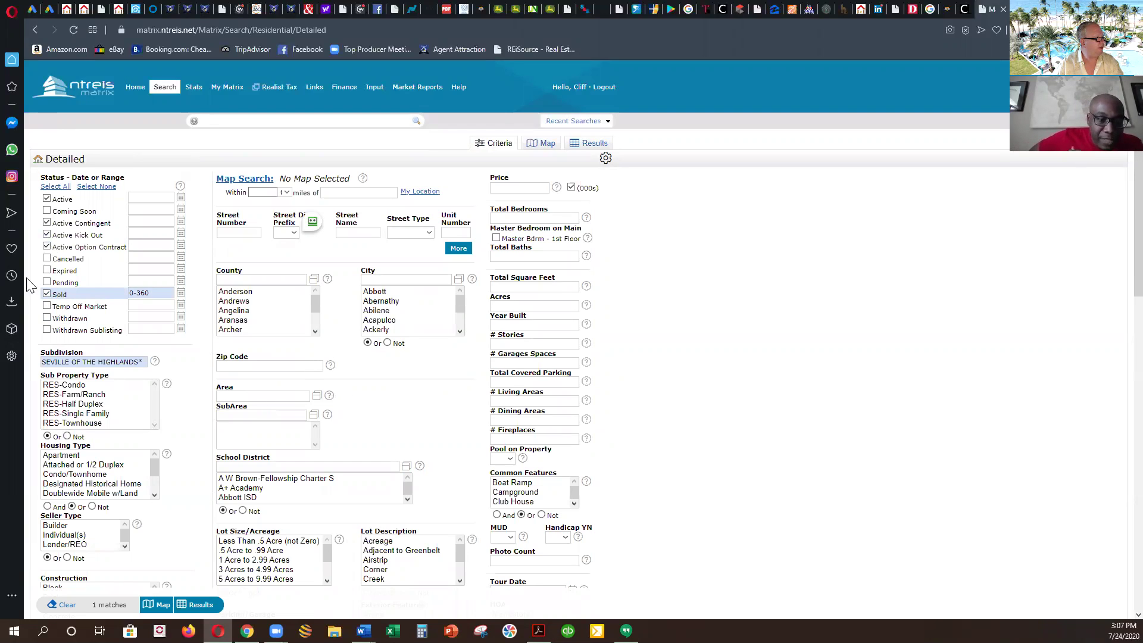
click(48, 211)
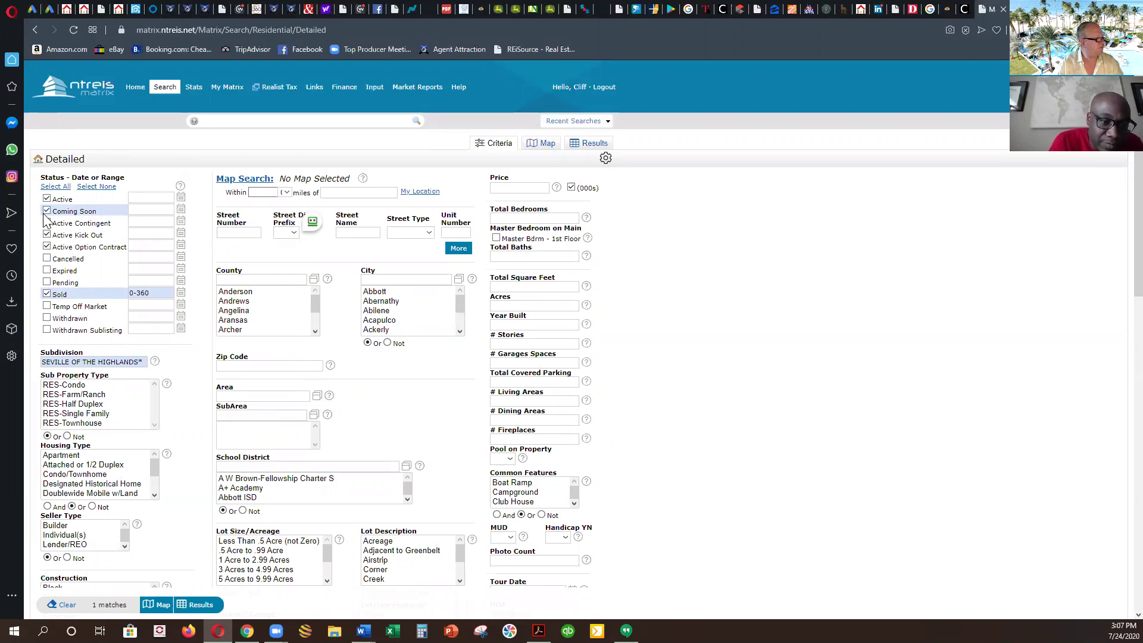
Trim Subdivision to SEVILLE*, set City to mckinney, and run the search
click(71, 363)
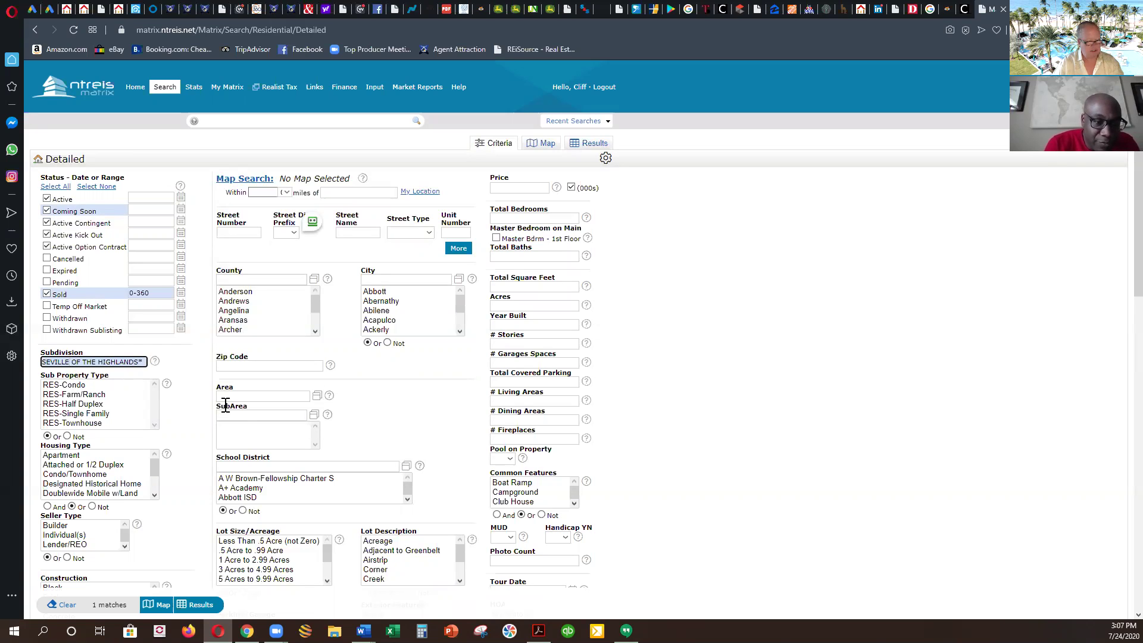
key(Delete)
key(Delete)
key(Delete)
key(Delete)
key(Delete)
key(Delete)
key(Delete)
key(Delete)
key(Delete)
key(Delete)
key(Delete)
key(Delete)
key(Delete)
key(Delete)
key(Delete)
key(Delete)
key(Delete)
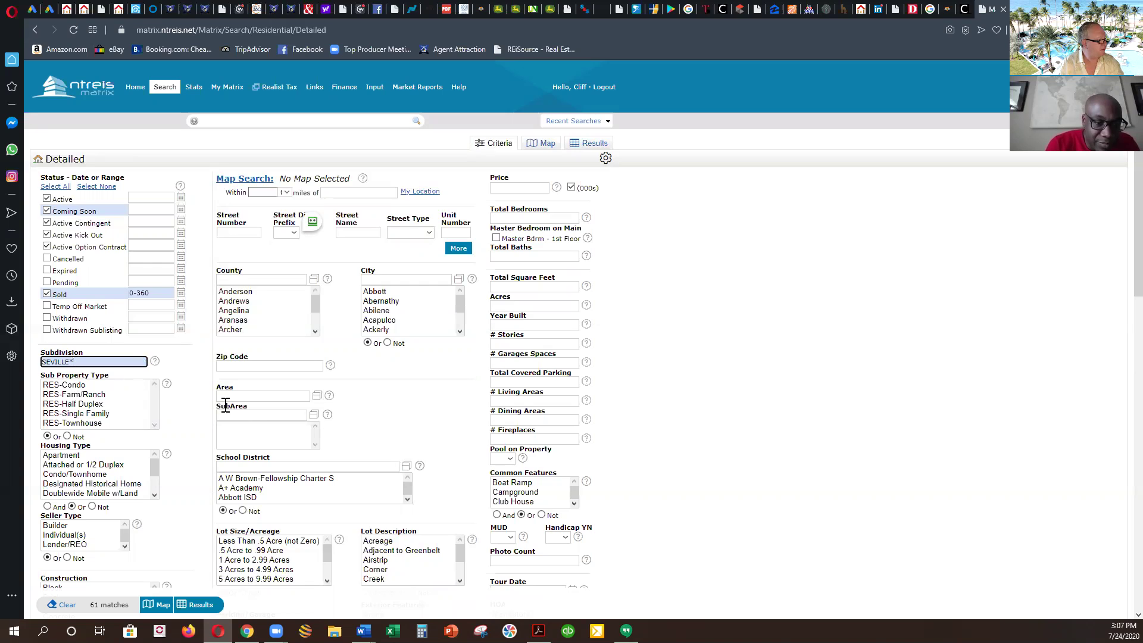
click(415, 281)
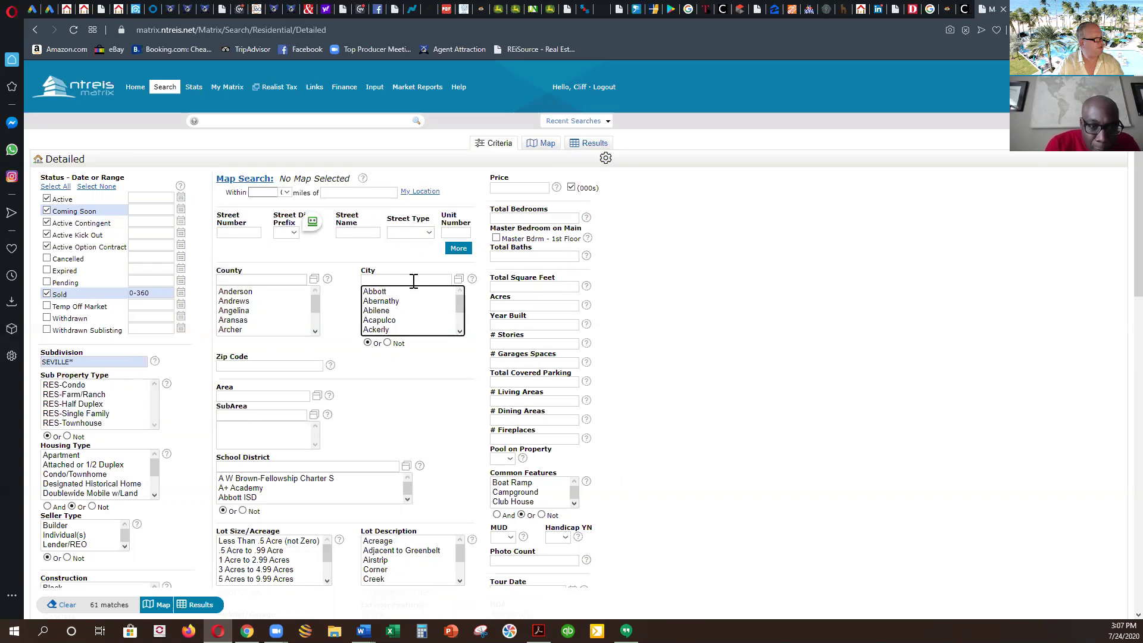
text(mckinney)
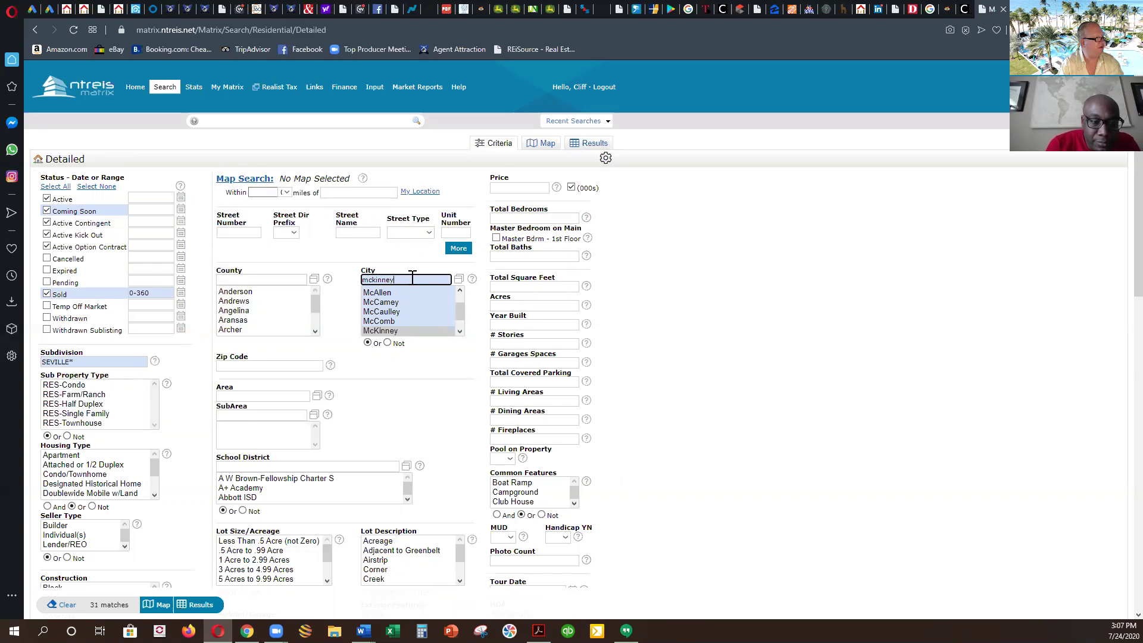
key(Return)
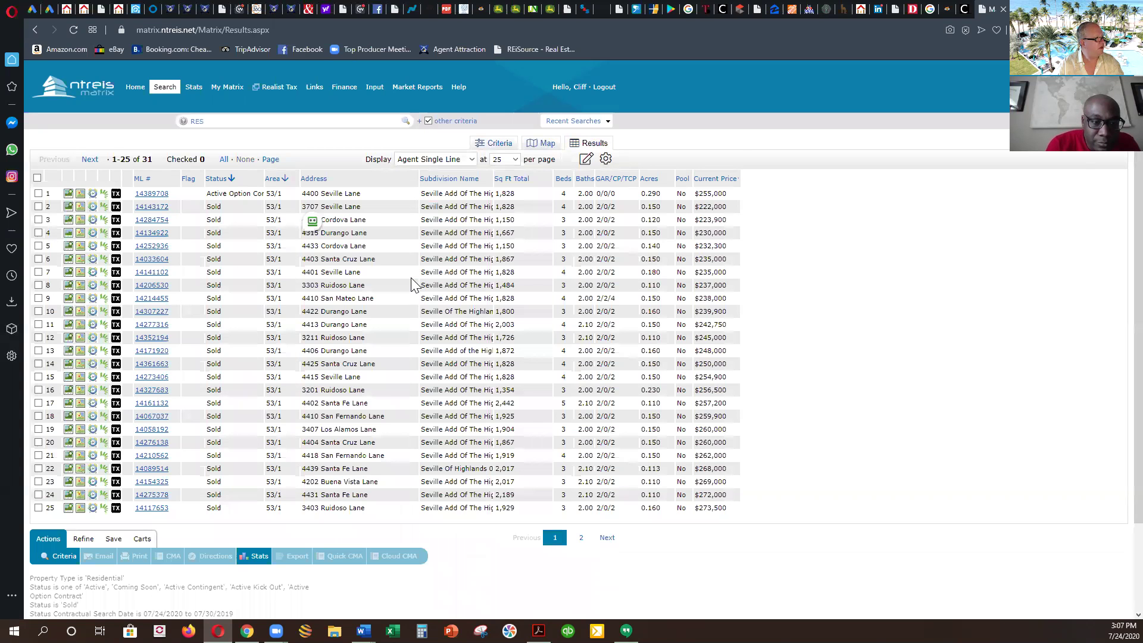
Widen the Subdivision Name column and plot the 31 SEVILLE results on the satellite map
double_click(494, 178)
drag(660, 193, 679, 195)
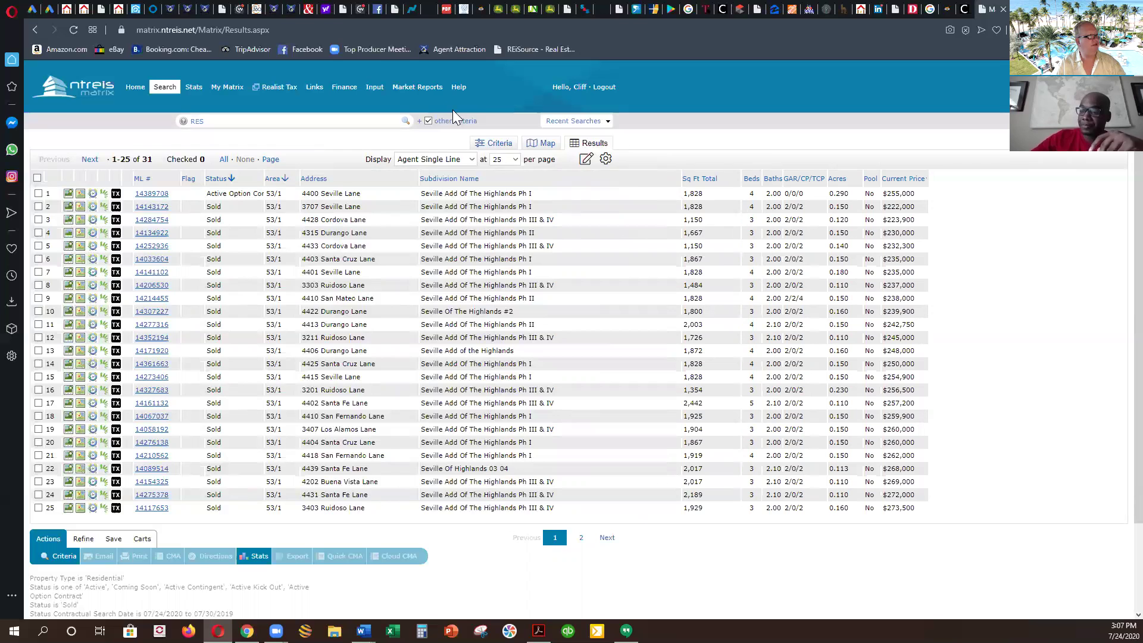
click(540, 146)
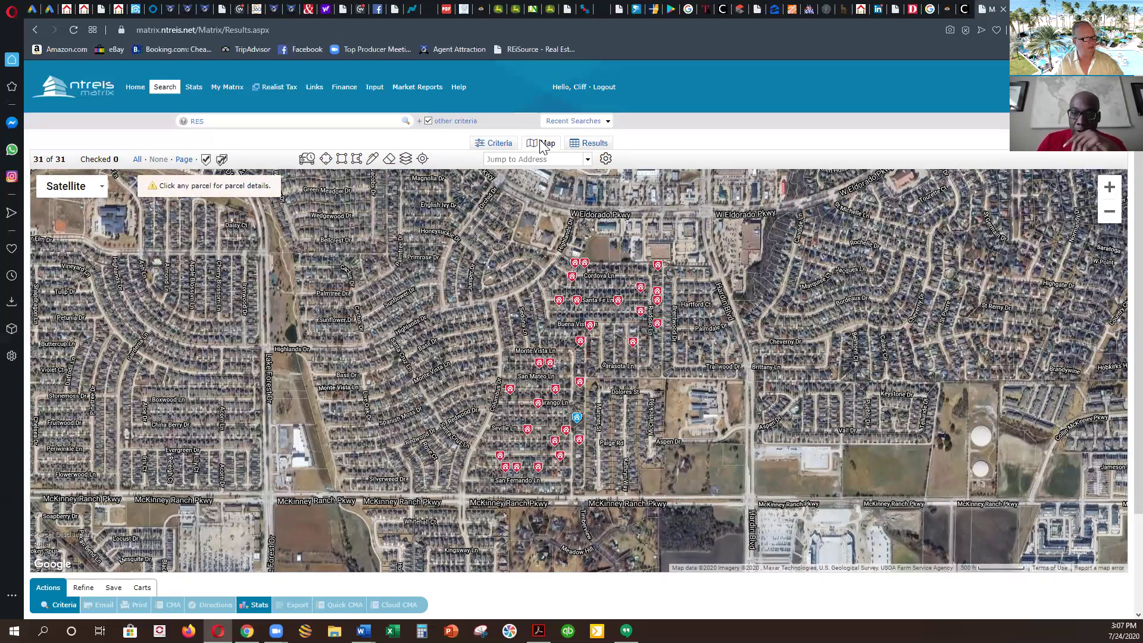
Go back from the map to the table of 31 SEVILLE results
click(37, 30)
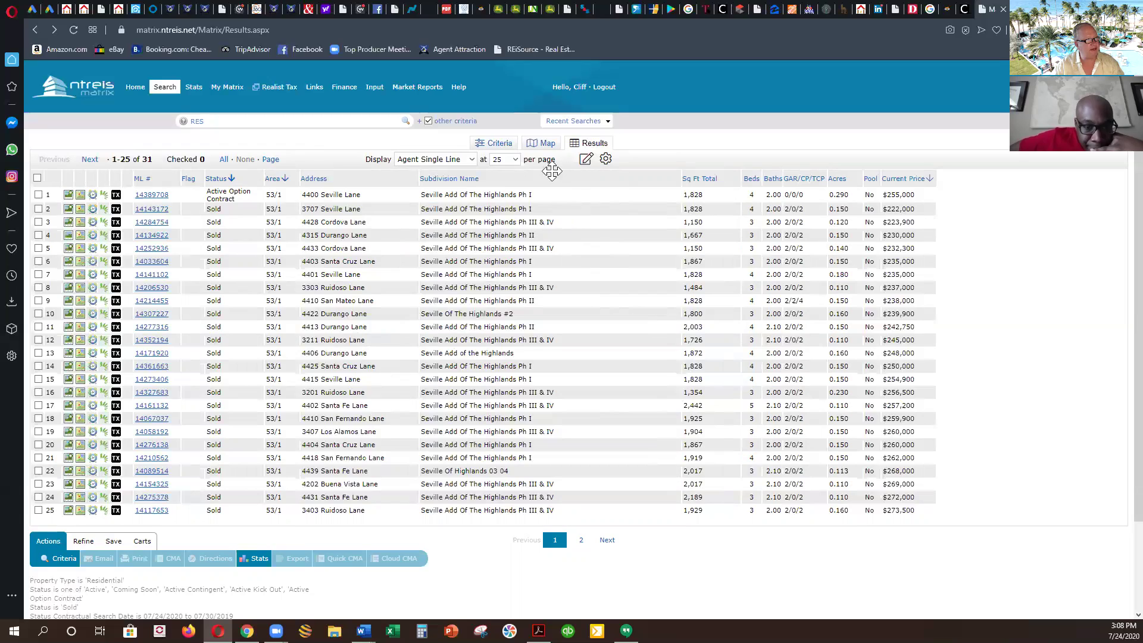
Move between the map, the search criteria and browsing history, ending on the SEVILLE results table
click(547, 144)
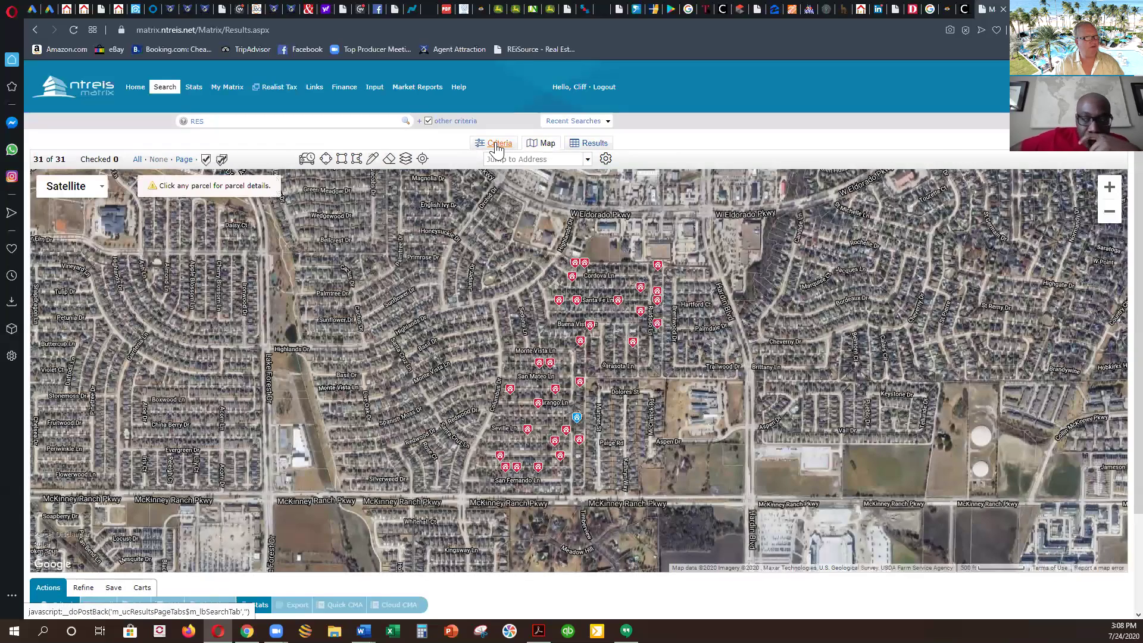
click(496, 143)
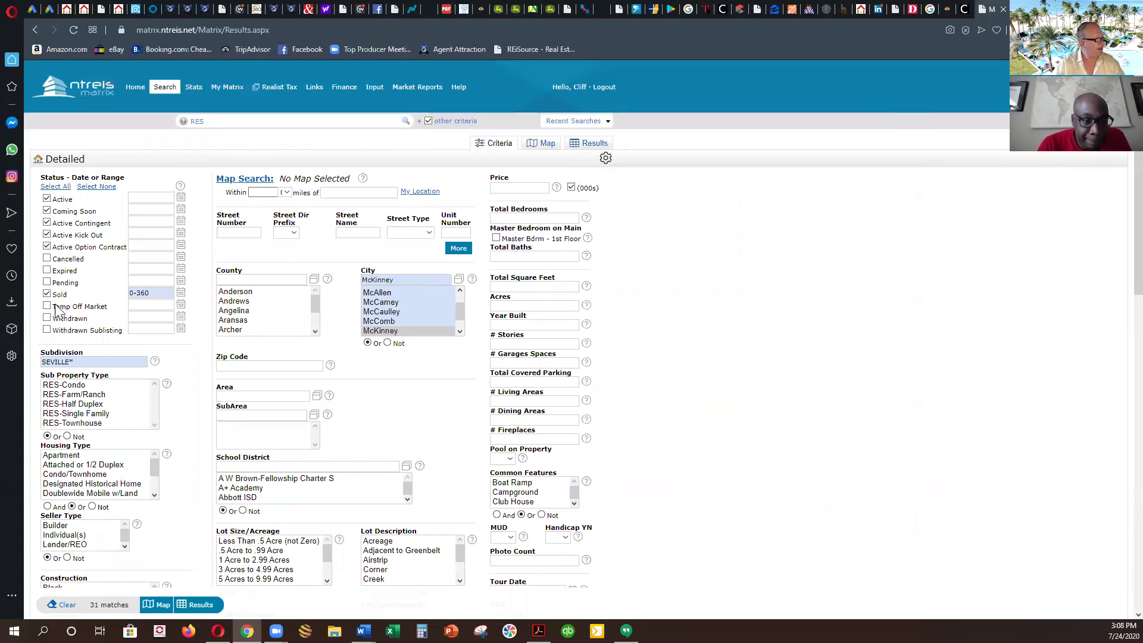
mouse_move(156, 296)
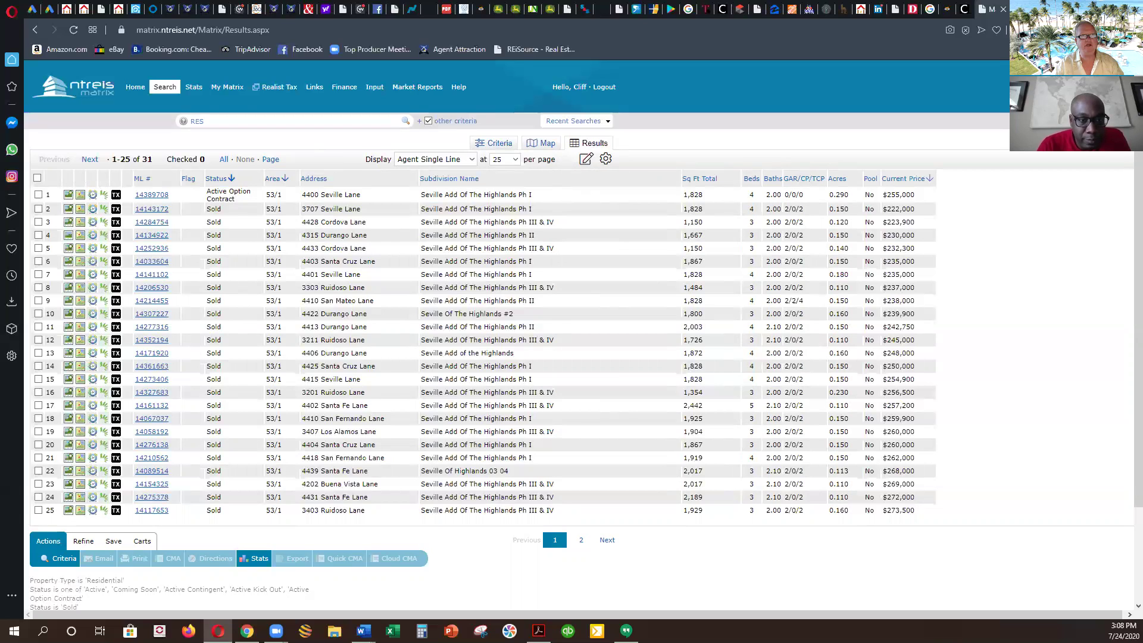
click(37, 27)
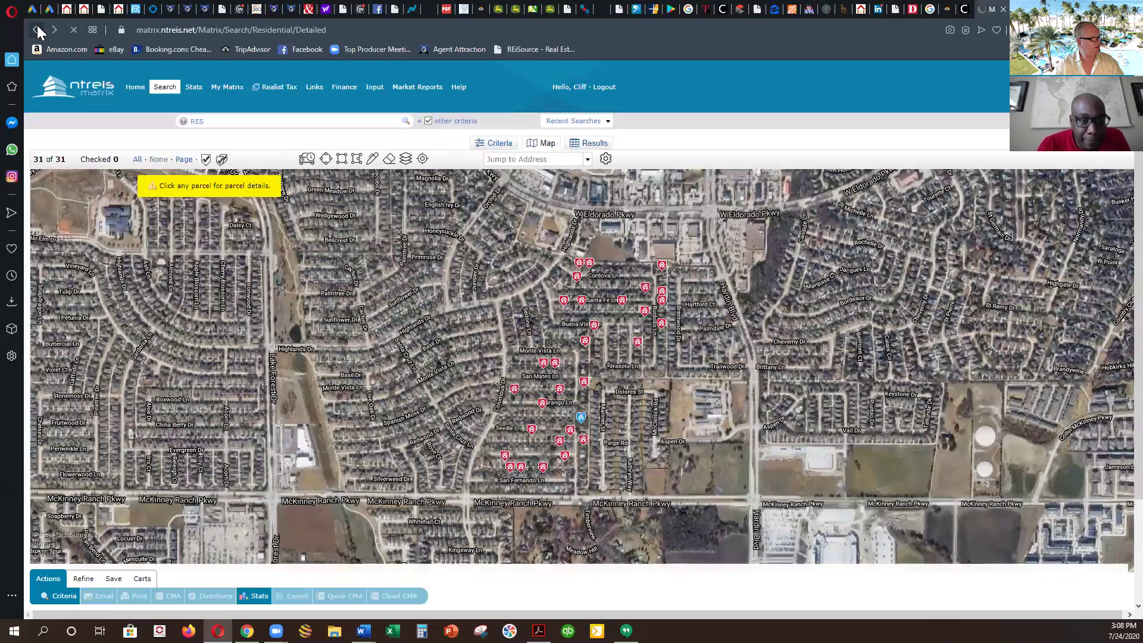
click(37, 28)
click(37, 28)
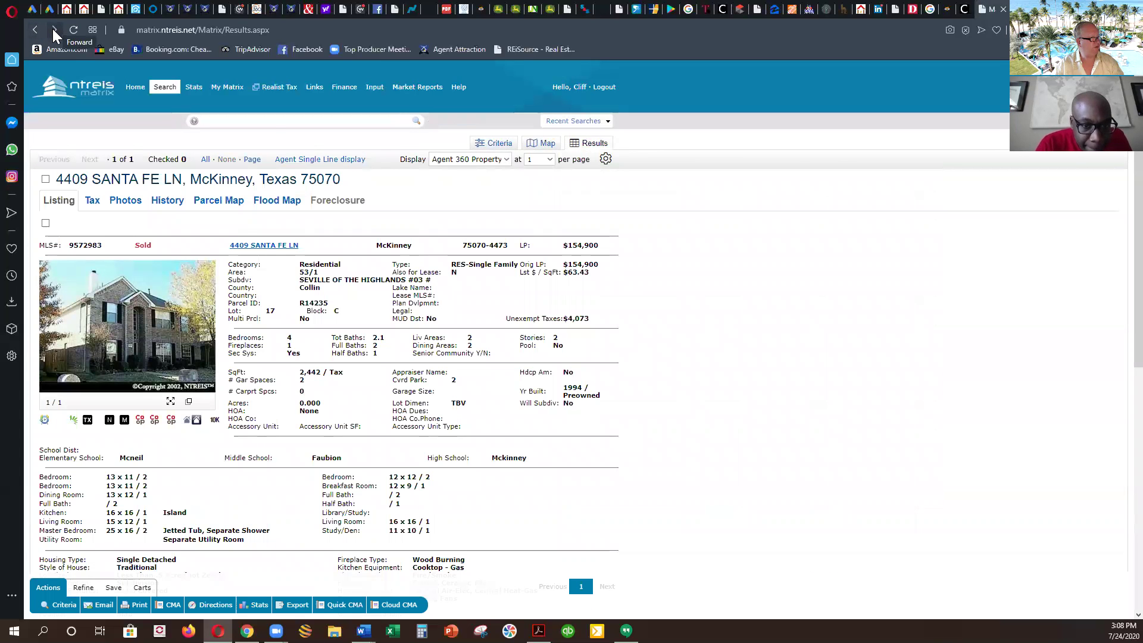
click(52, 29)
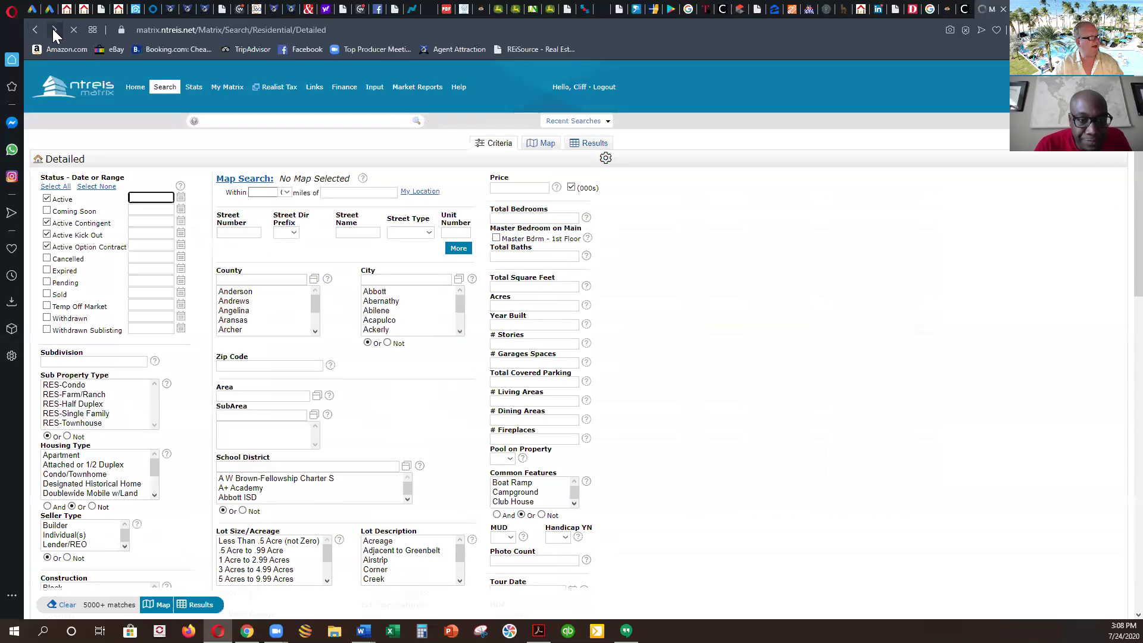
click(54, 30)
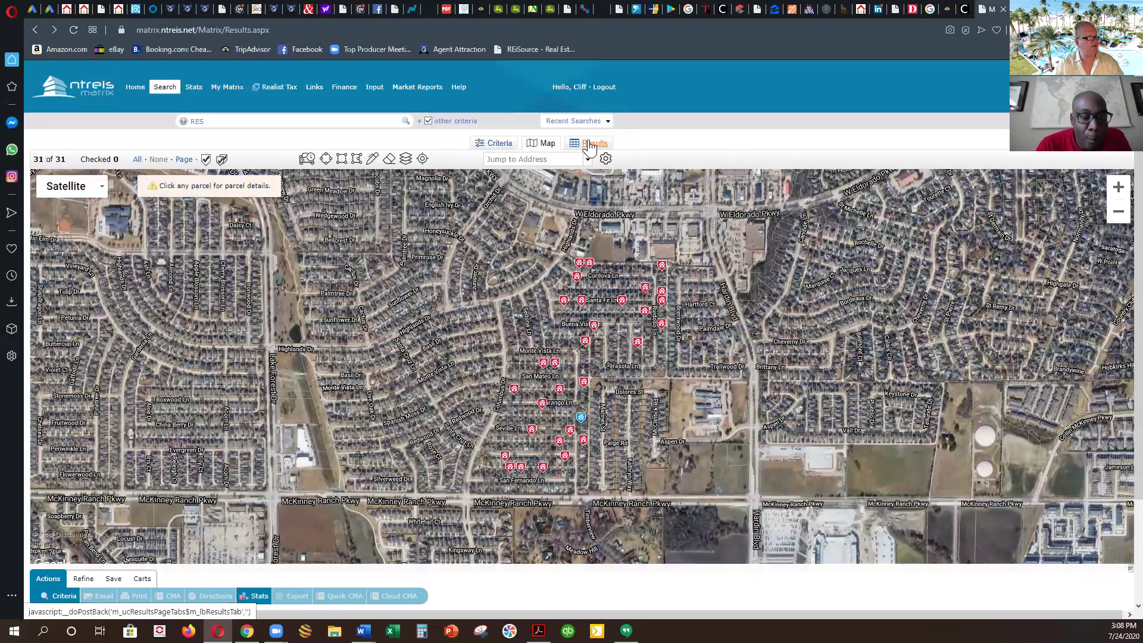
click(590, 146)
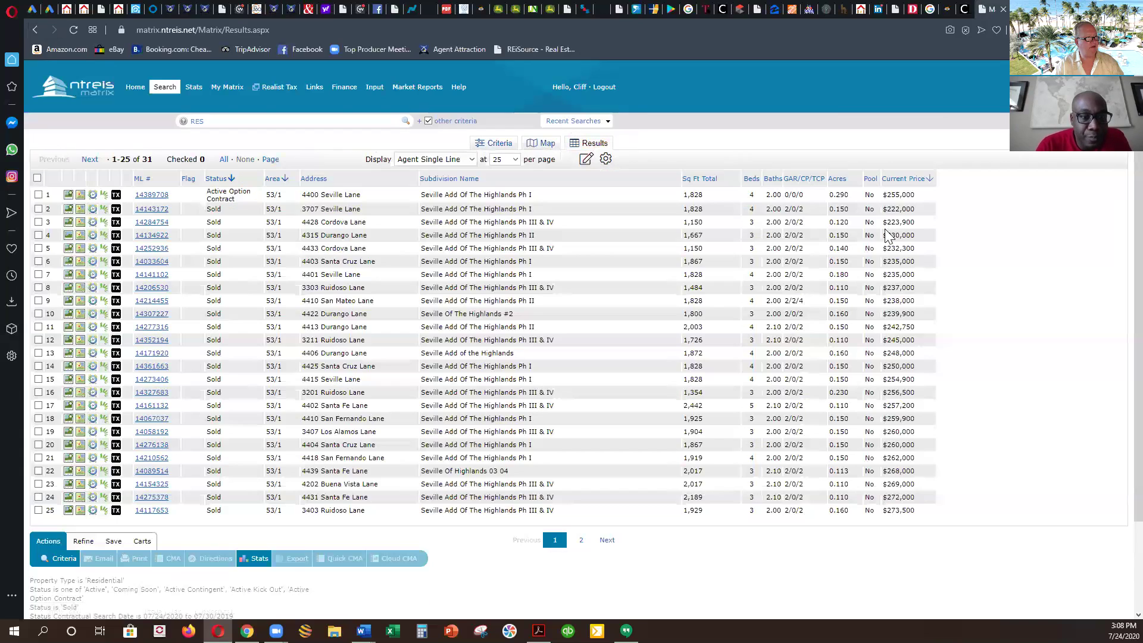
Sort the SEVILLE results by Sq Ft Total, smallest first
click(698, 183)
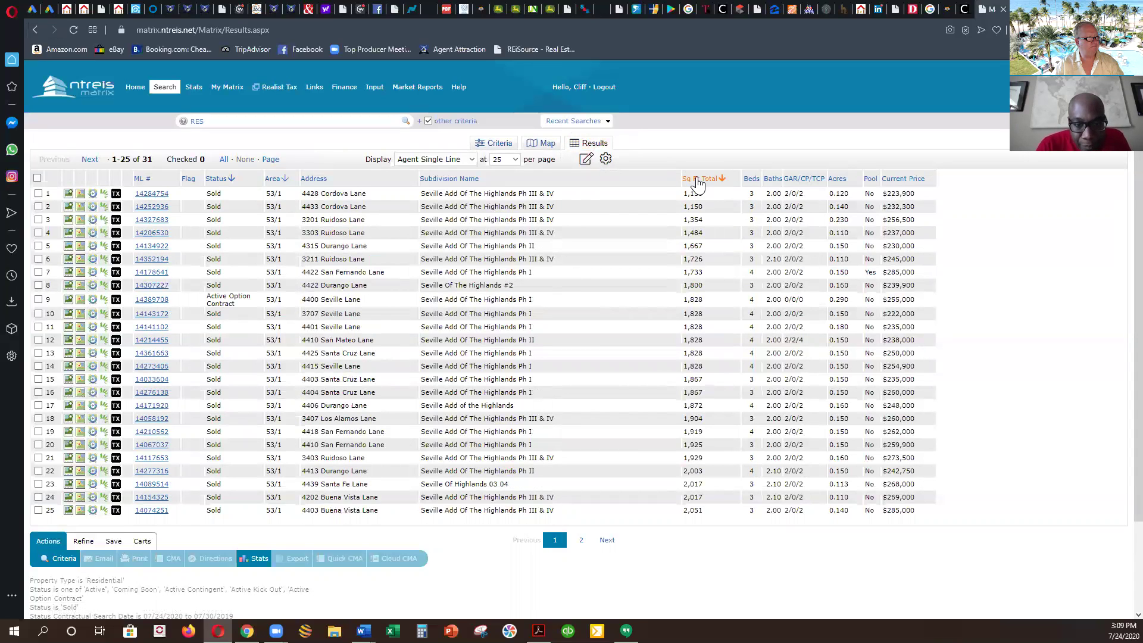
click(697, 183)
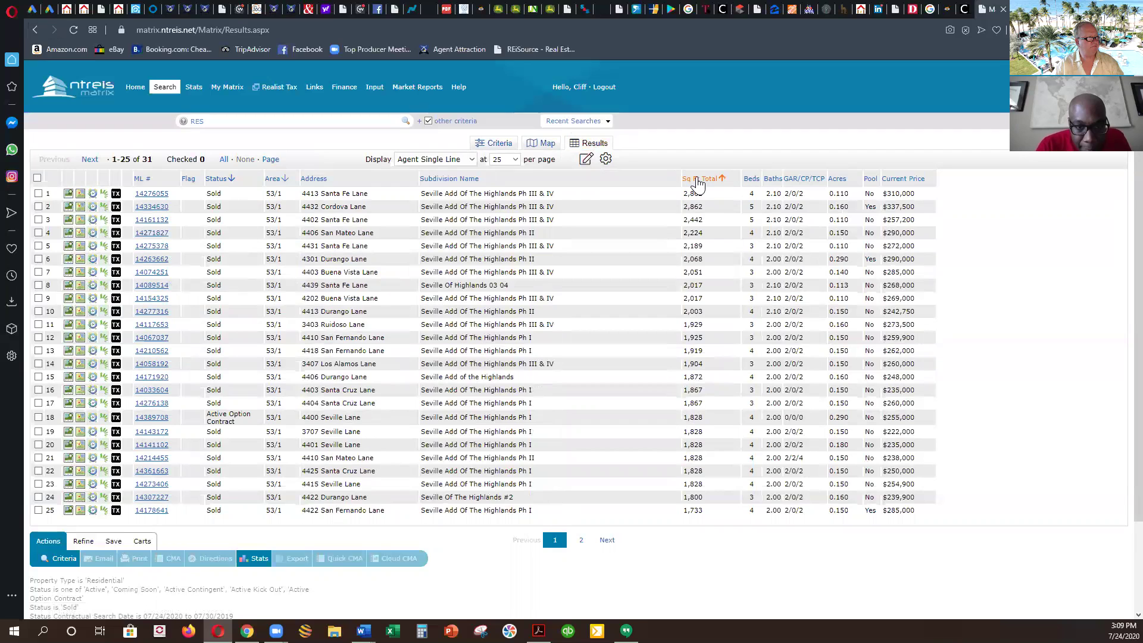
click(698, 183)
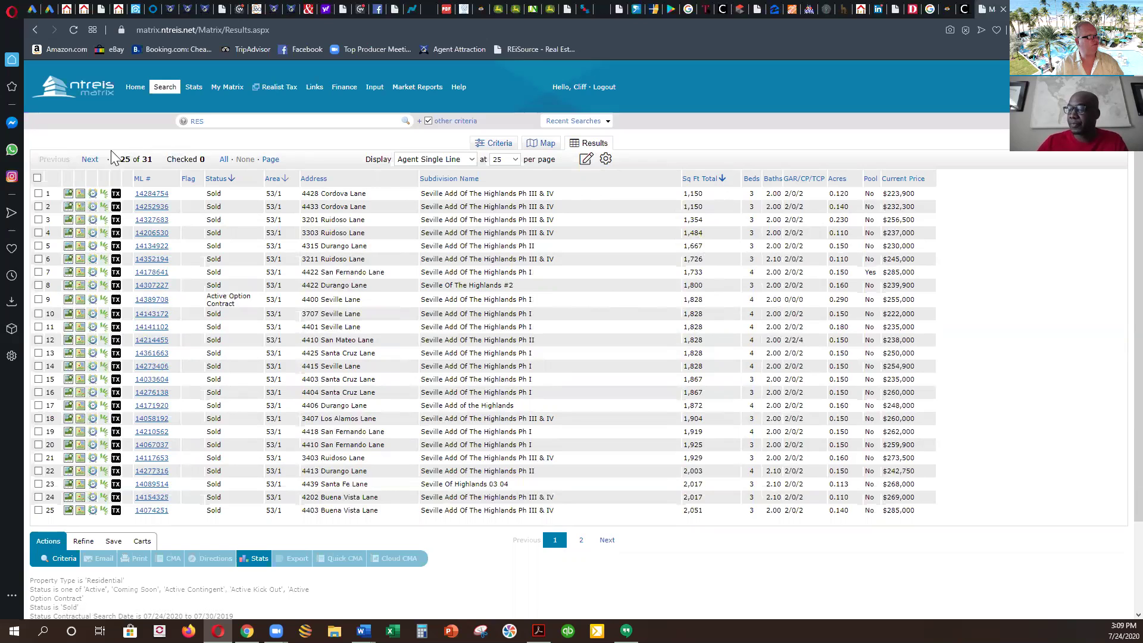
Show 50 listings per page so all 31 results fit on one page
click(512, 160)
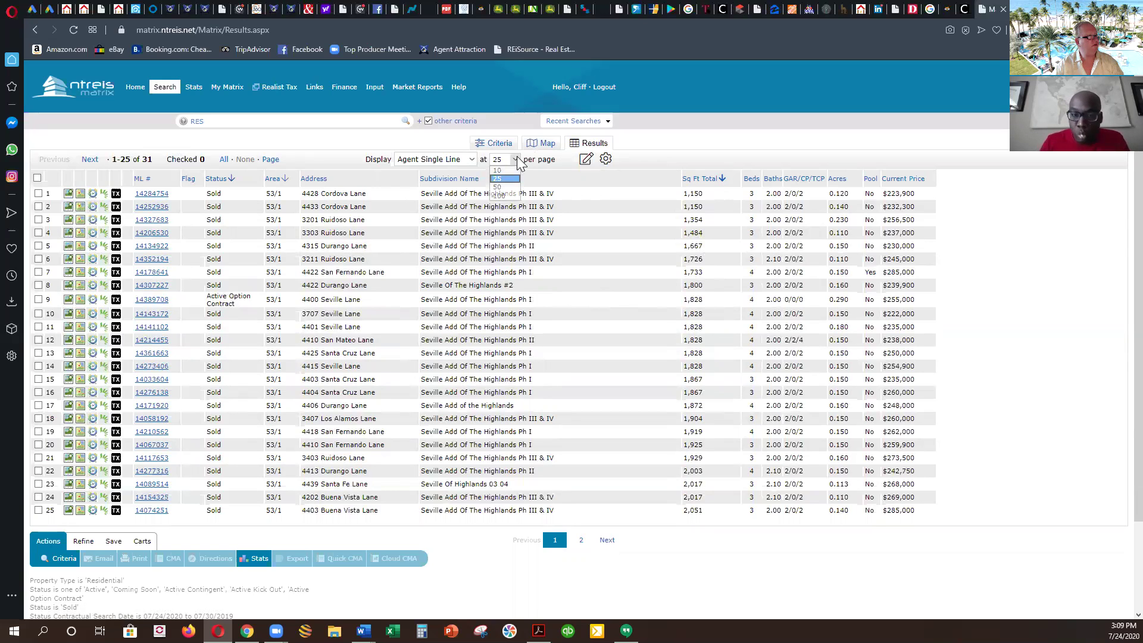
click(503, 186)
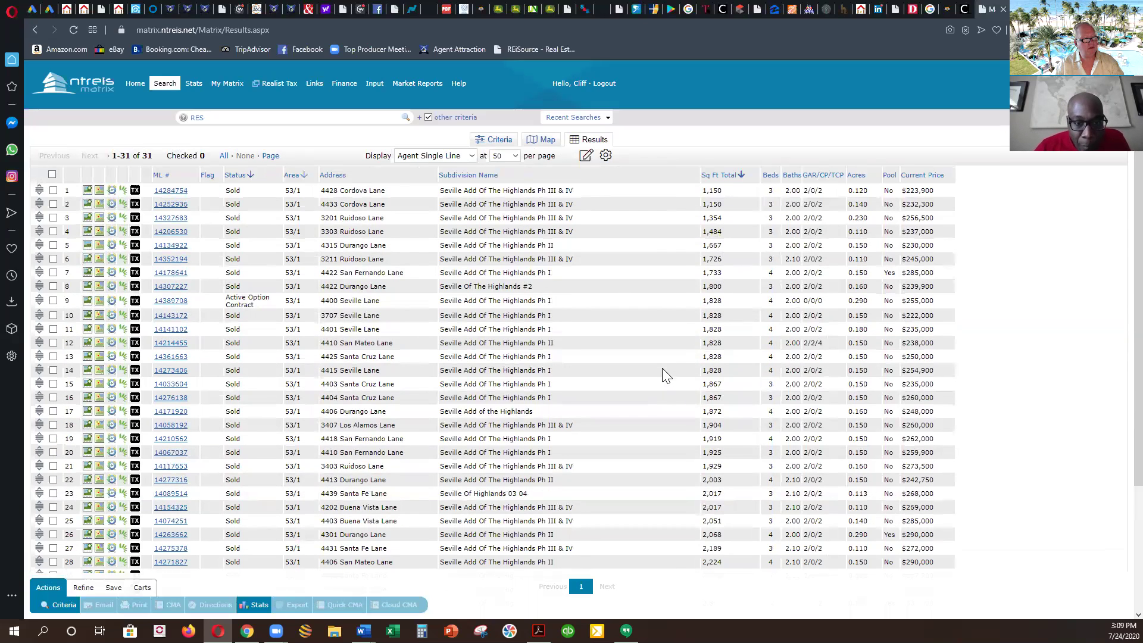
scroll(662, 368, down, 4)
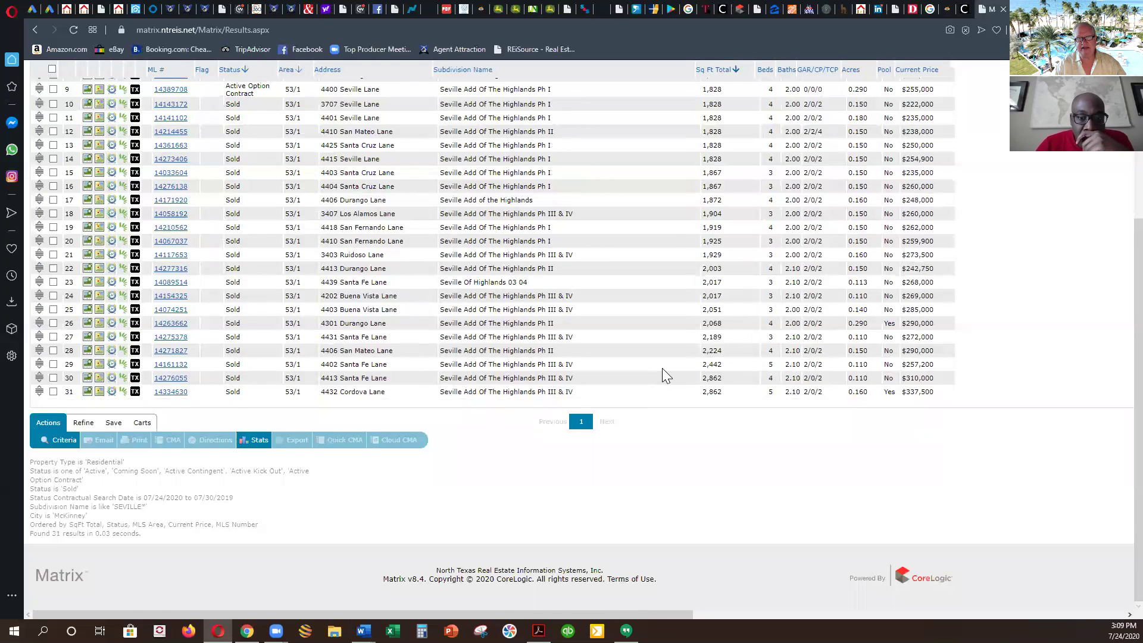
scroll(662, 368, up, 4)
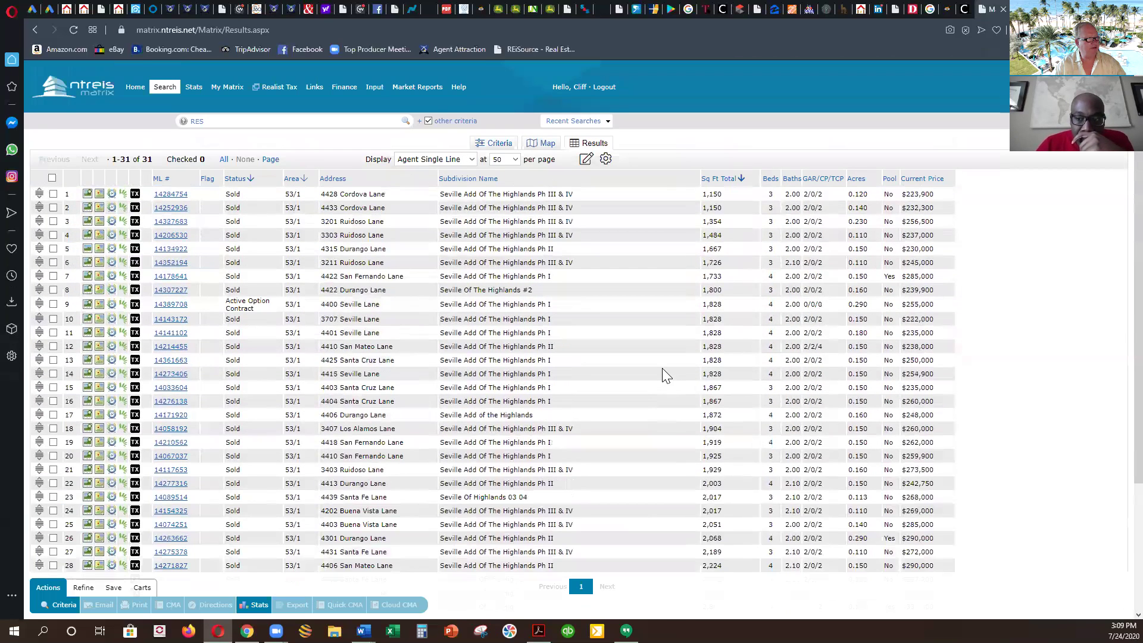
scroll(662, 368, down, 2)
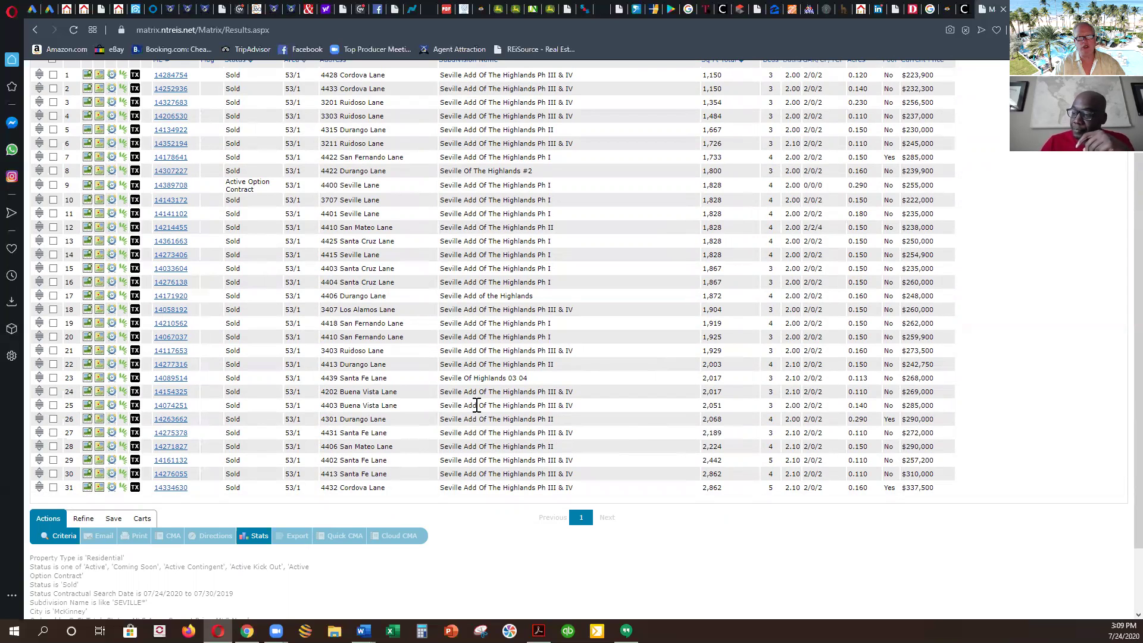
scroll(531, 294, up, 2)
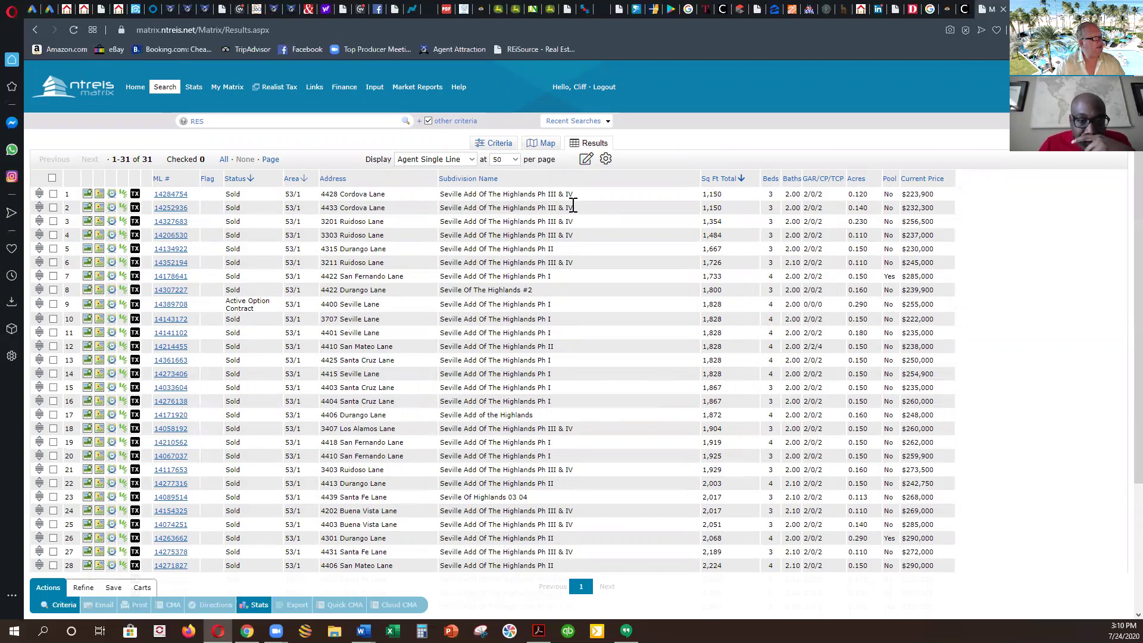
click(469, 159)
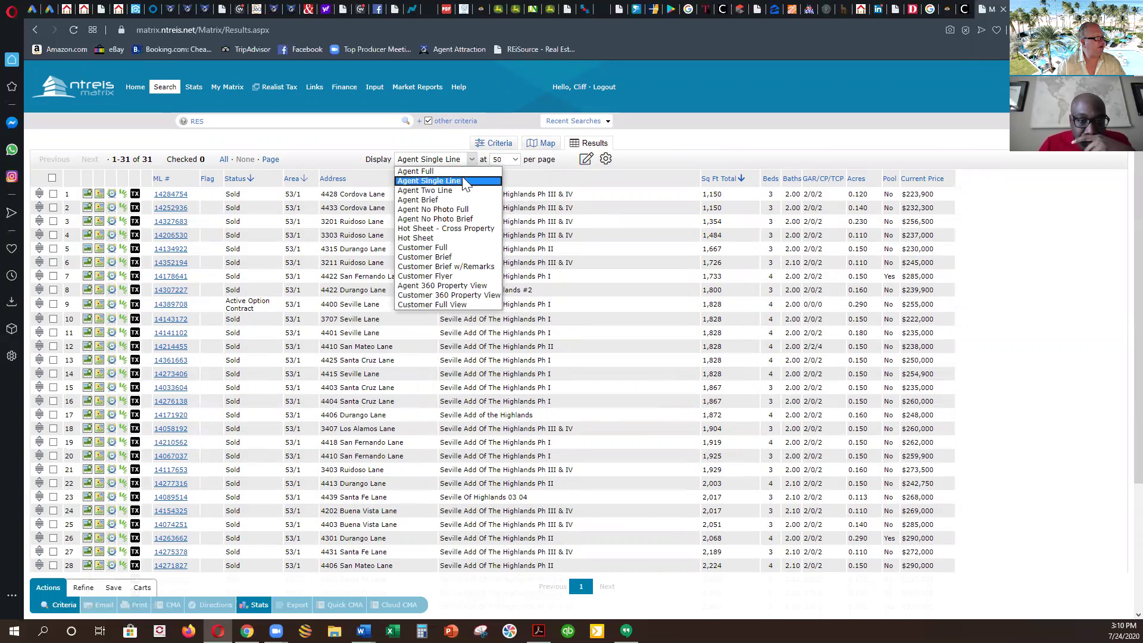
click(463, 189)
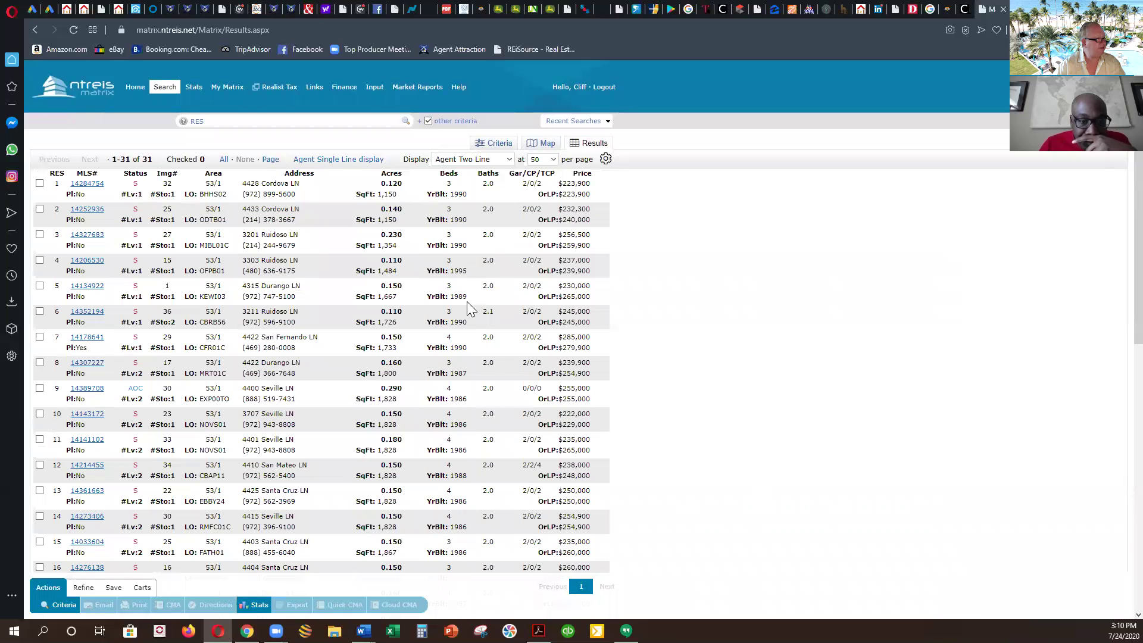
scroll(467, 324, down, 1)
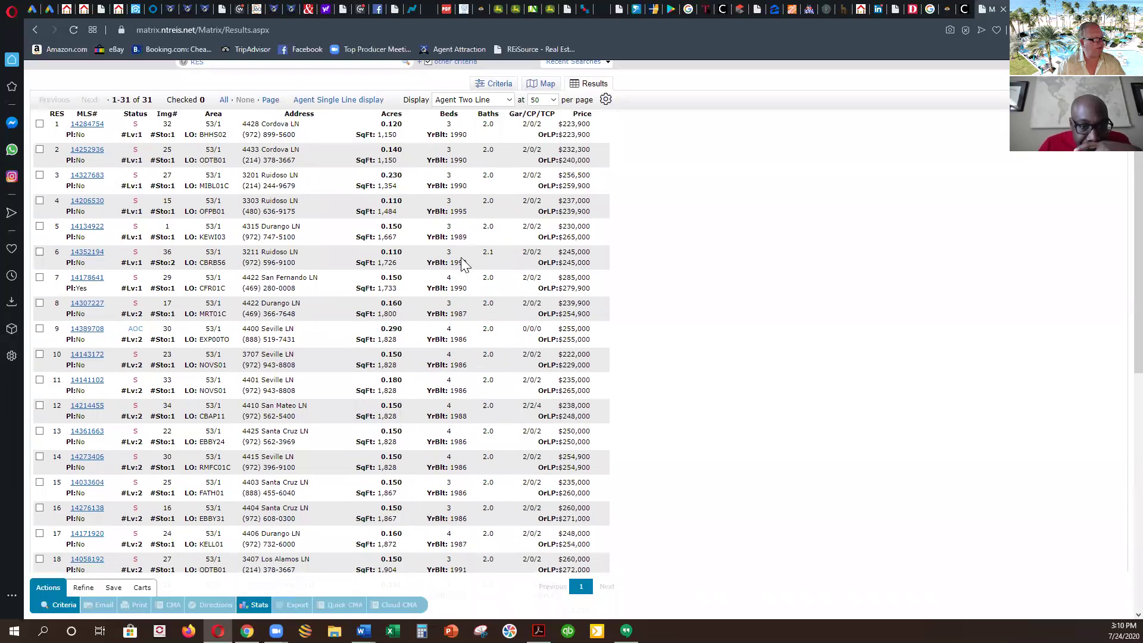
scroll(462, 269, down, 2)
scroll(463, 269, down, 6)
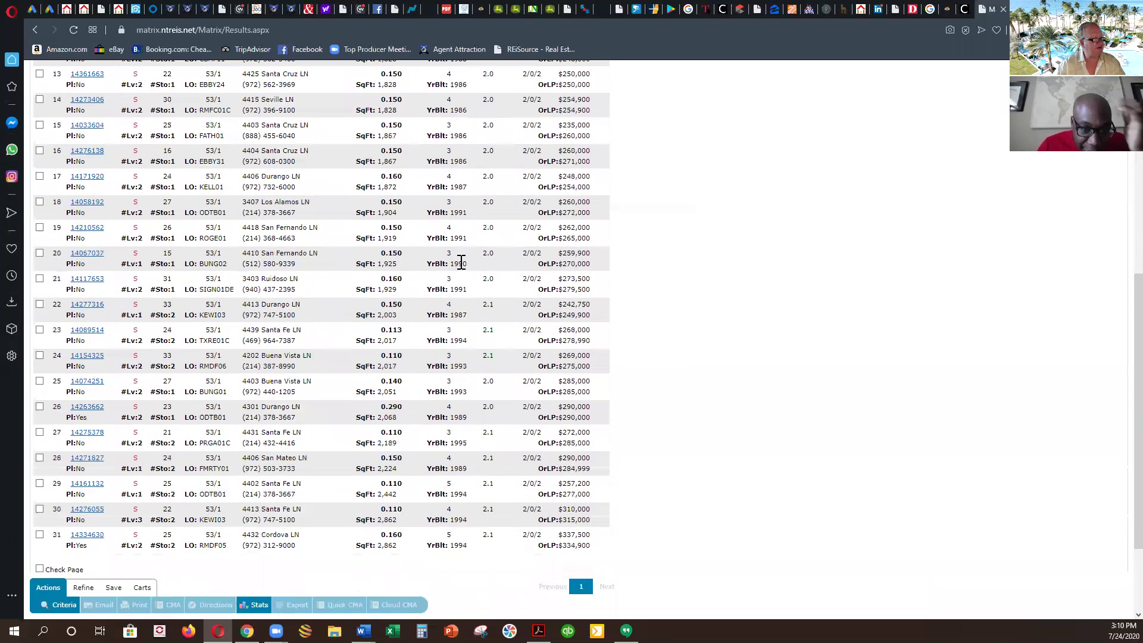
scroll(463, 268, down, 1)
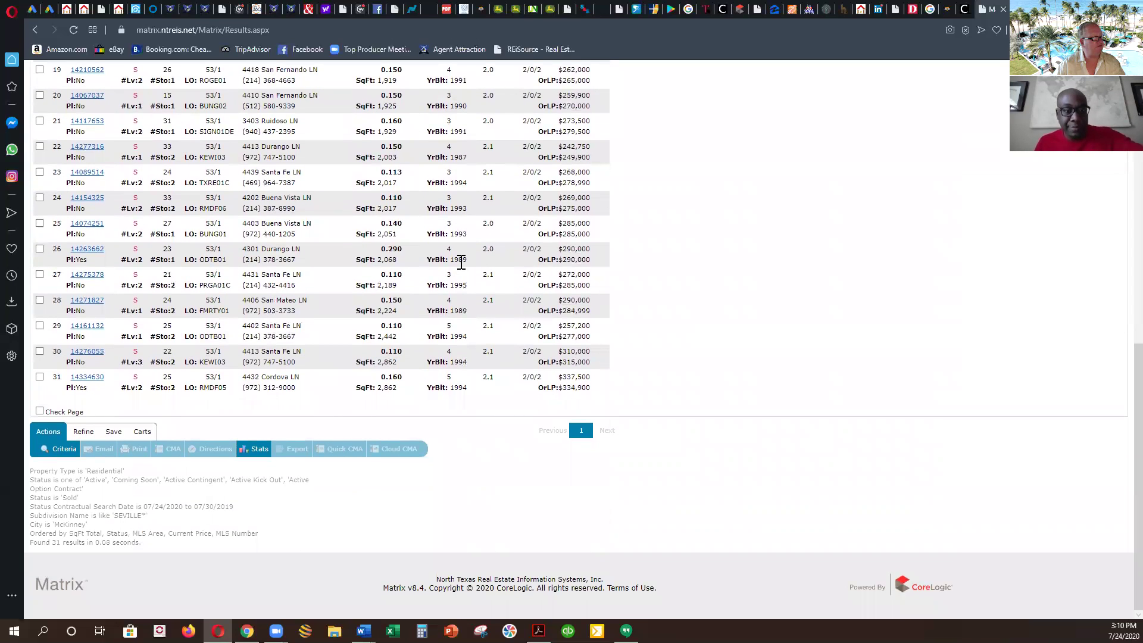
scroll(461, 262, up, 1)
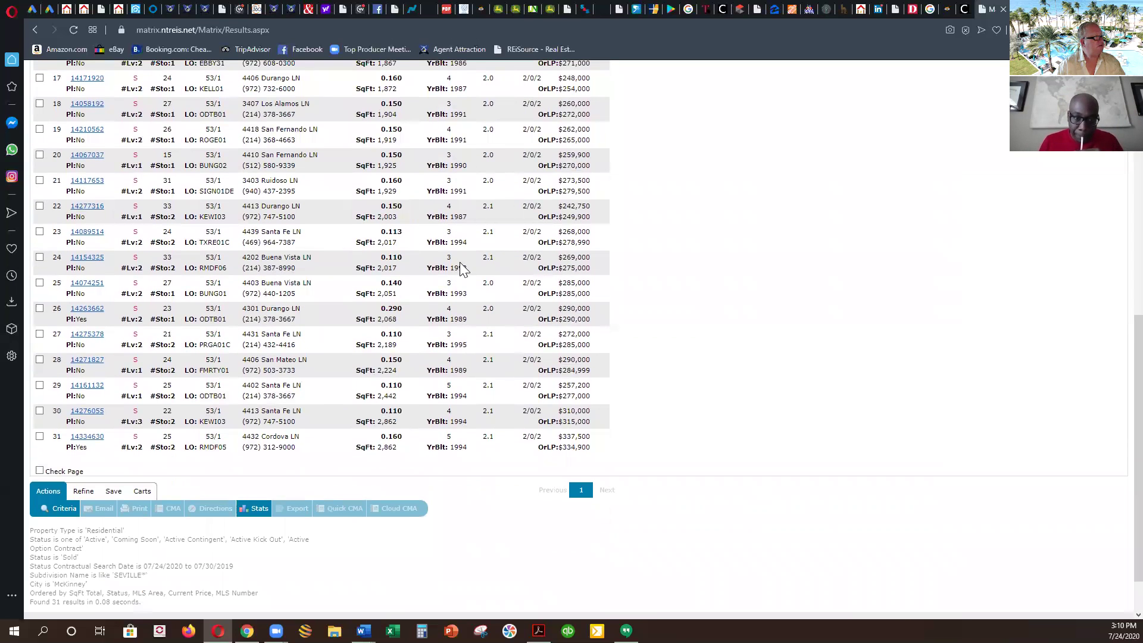
scroll(459, 262, up, 6)
scroll(463, 268, up, 3)
scroll(469, 297, down, 5)
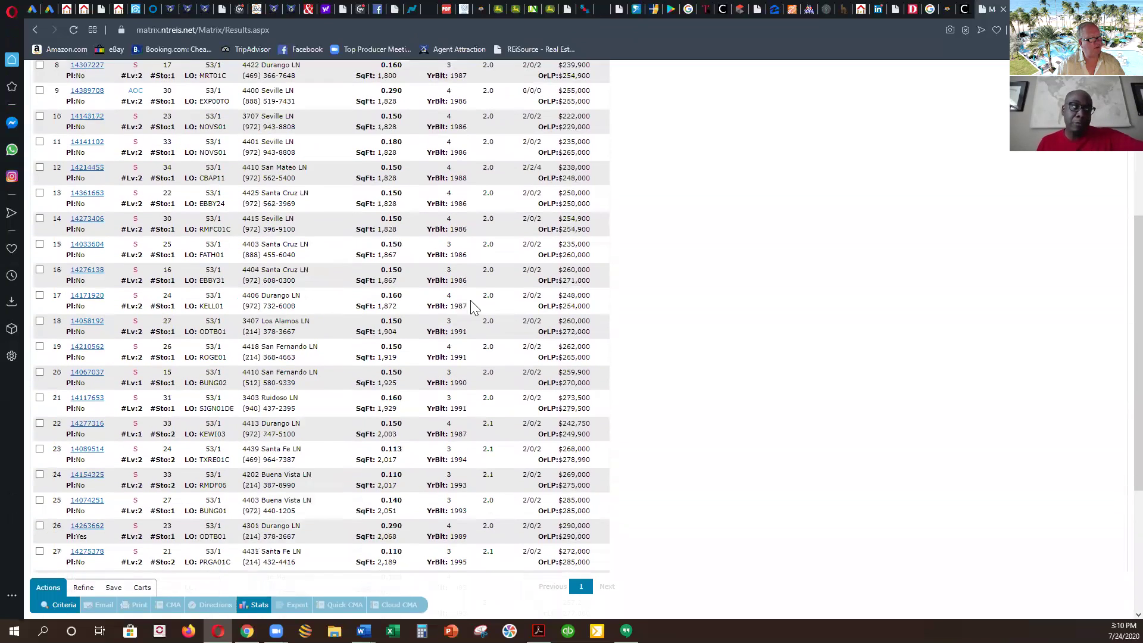
scroll(470, 300, down, 5)
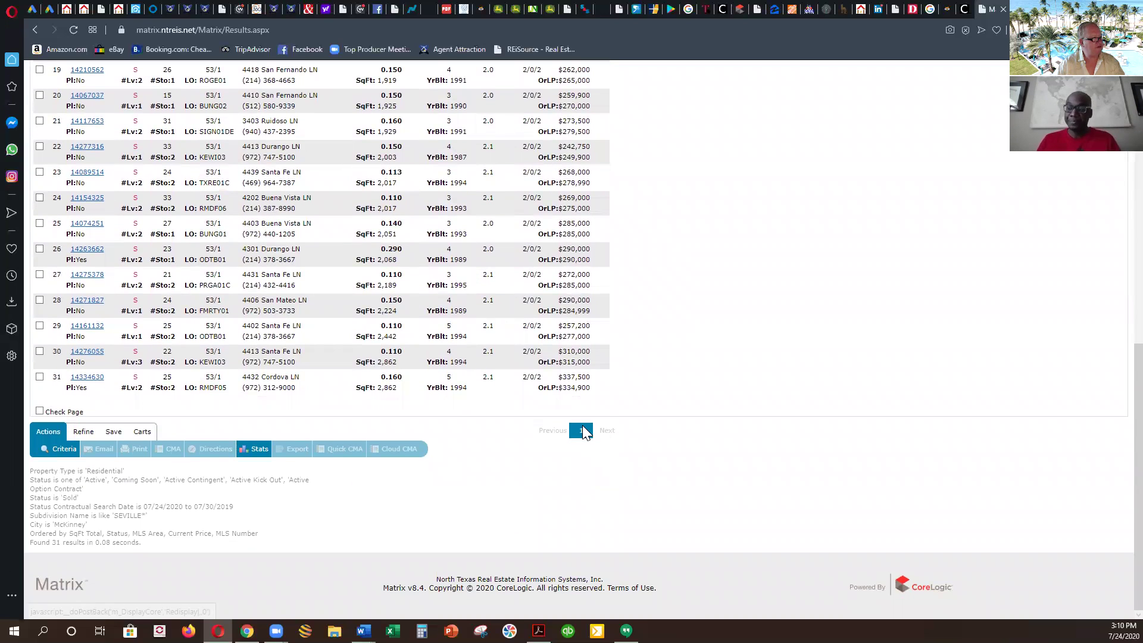
scroll(764, 307, up, 1)
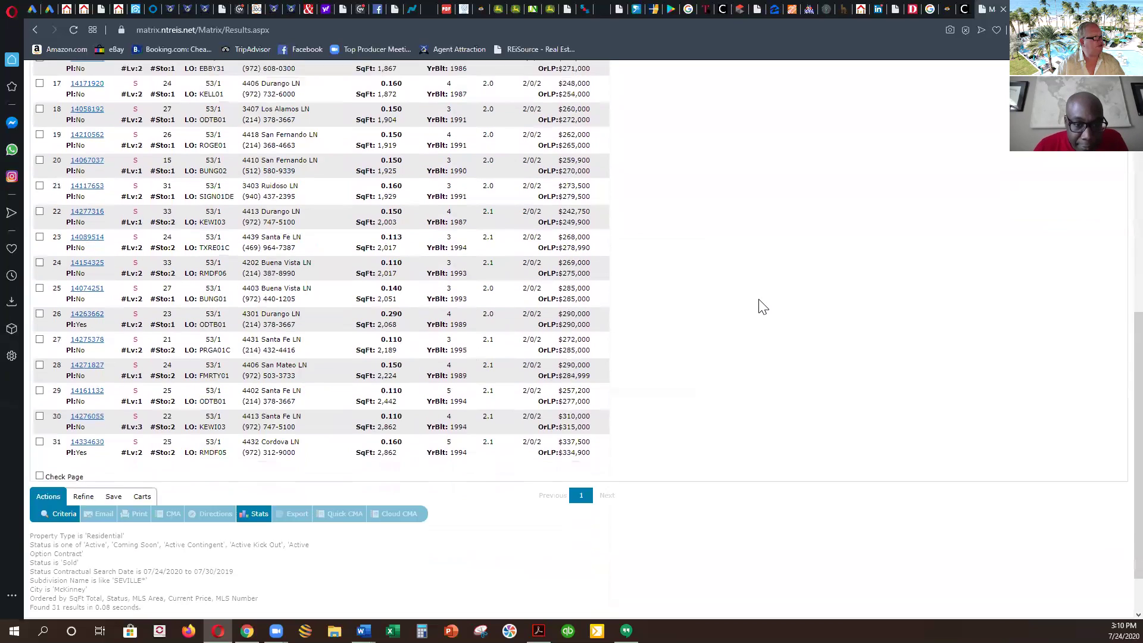
scroll(764, 308, up, 8)
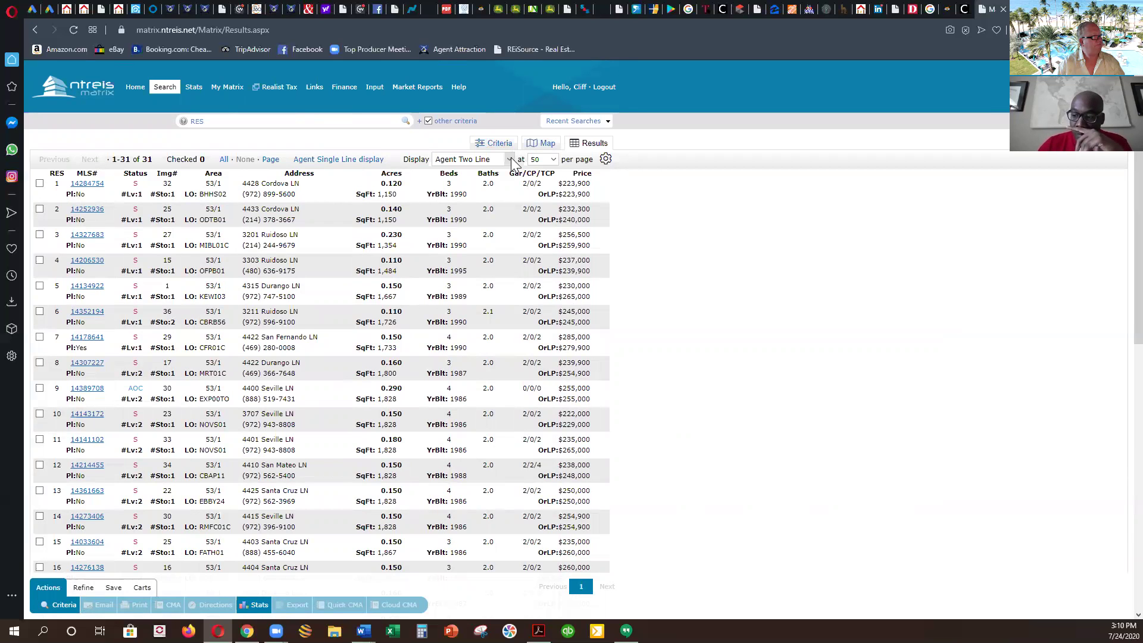
click(509, 158)
click(494, 182)
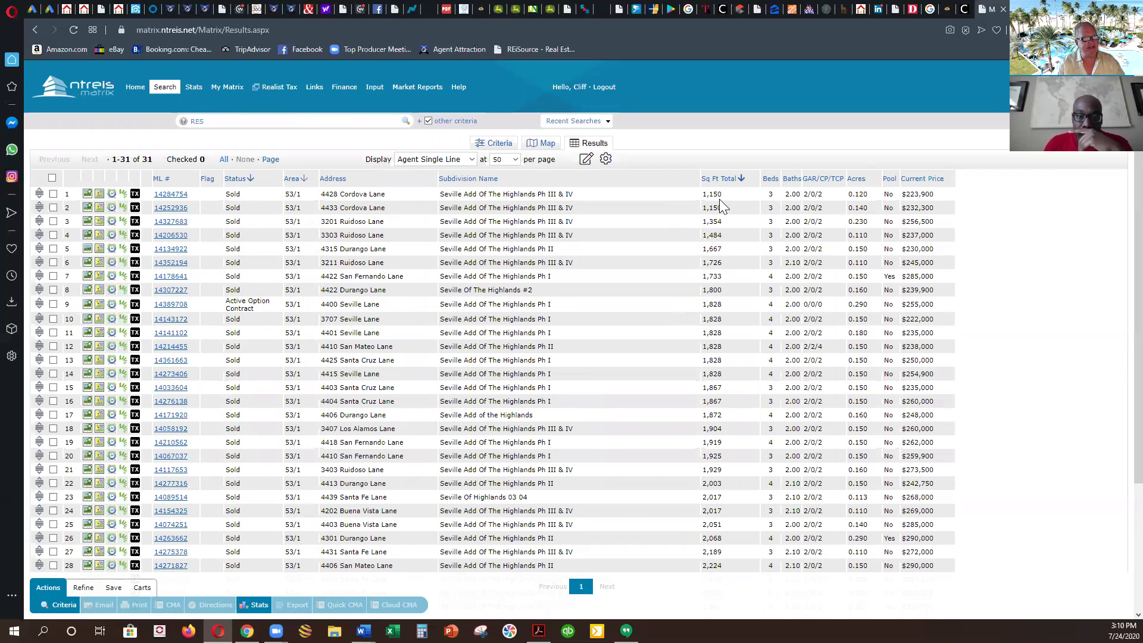
On the Clareity dashboard tab, search for pricing.apc.com from the address bar
click(970, 13)
click(743, 29)
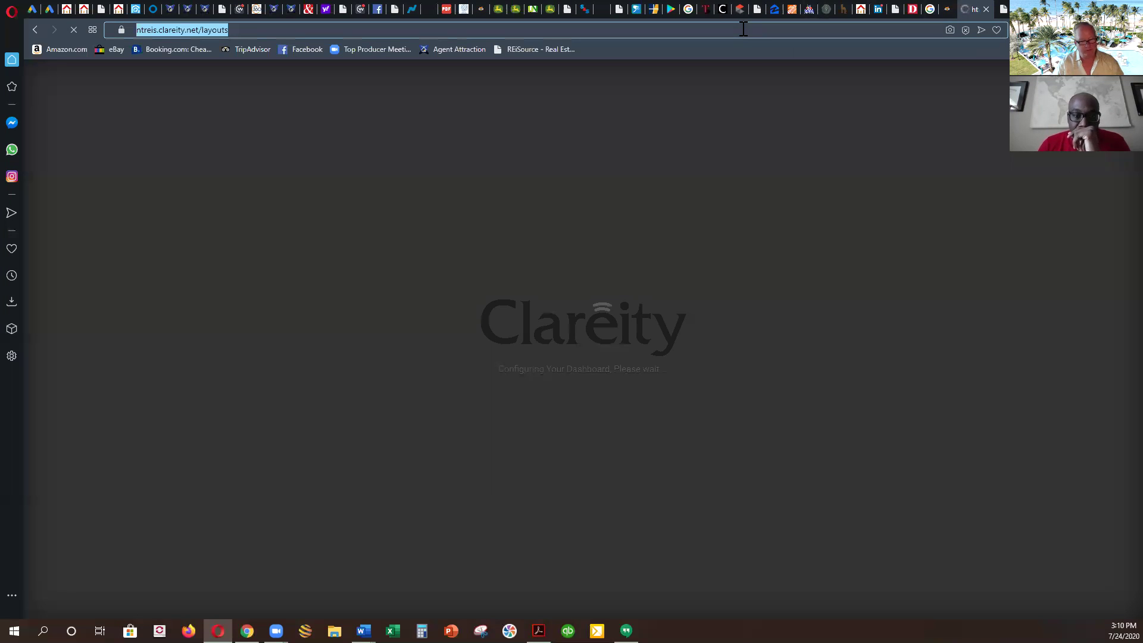
text(apc)
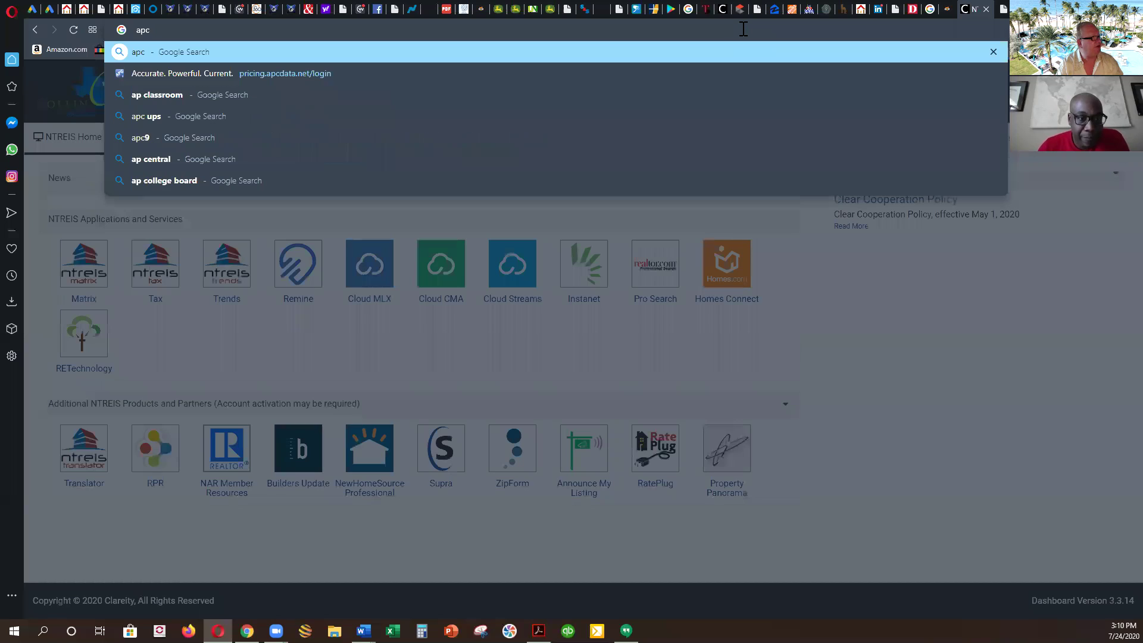
key(BackSpace)
key(BackSpace)
key(BackSpace)
text(pricing.apc)
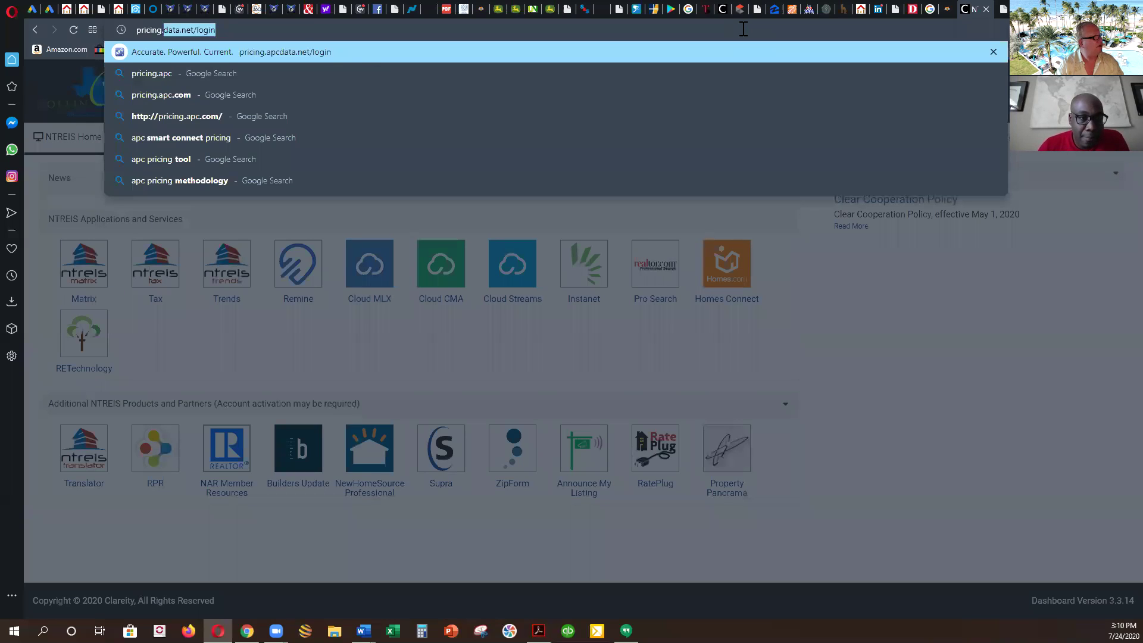
text(apc)
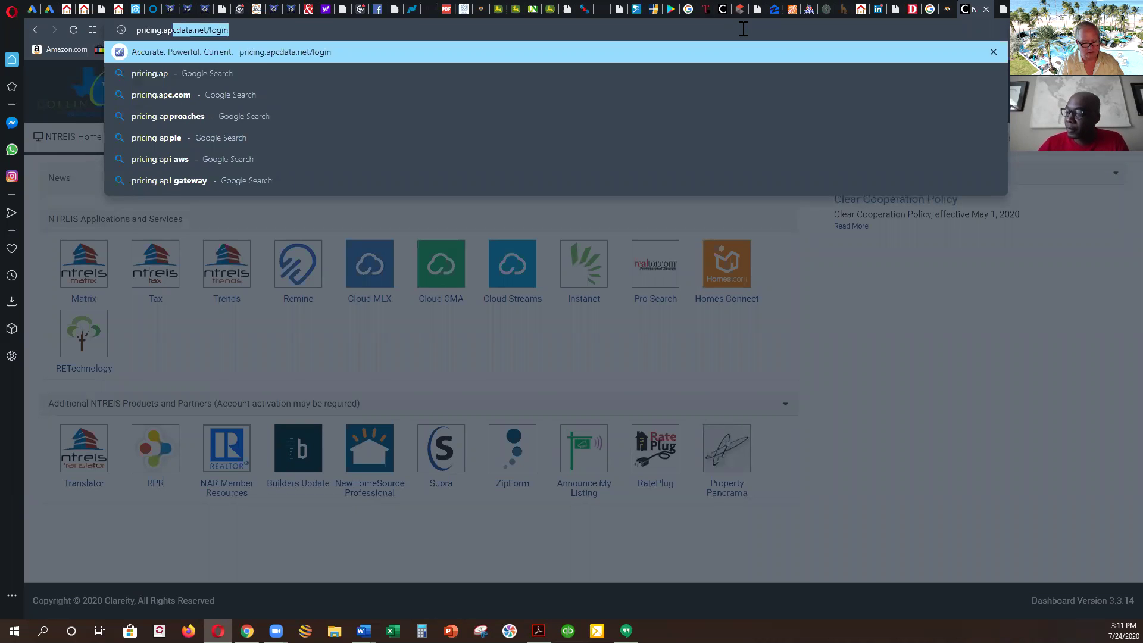
key(Down)
key(Down)
key(Down)
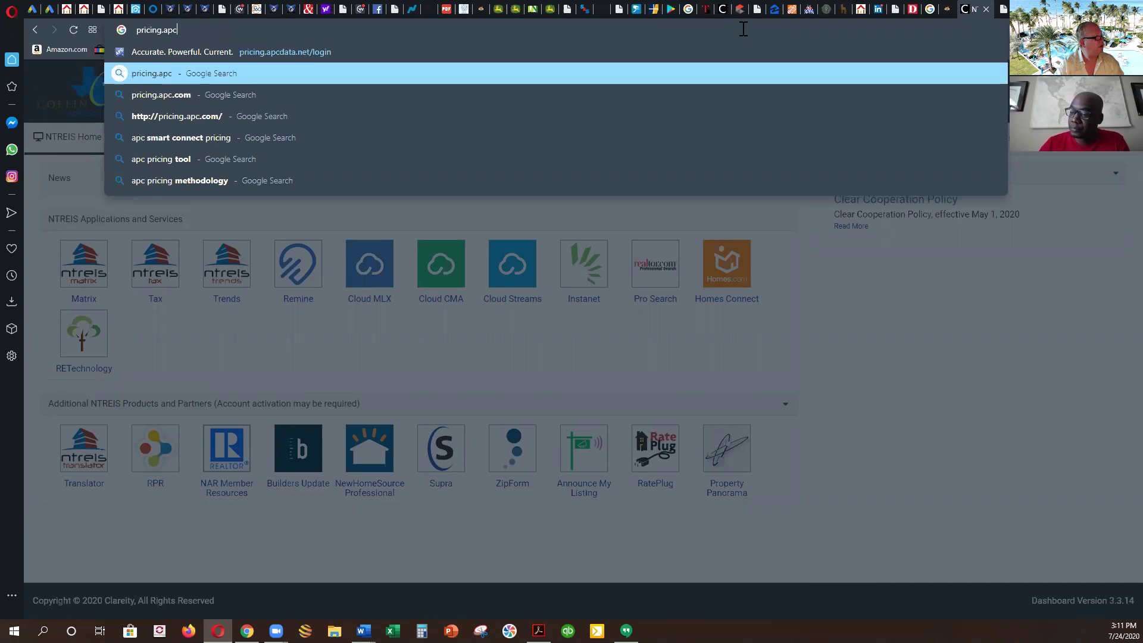
key(Return)
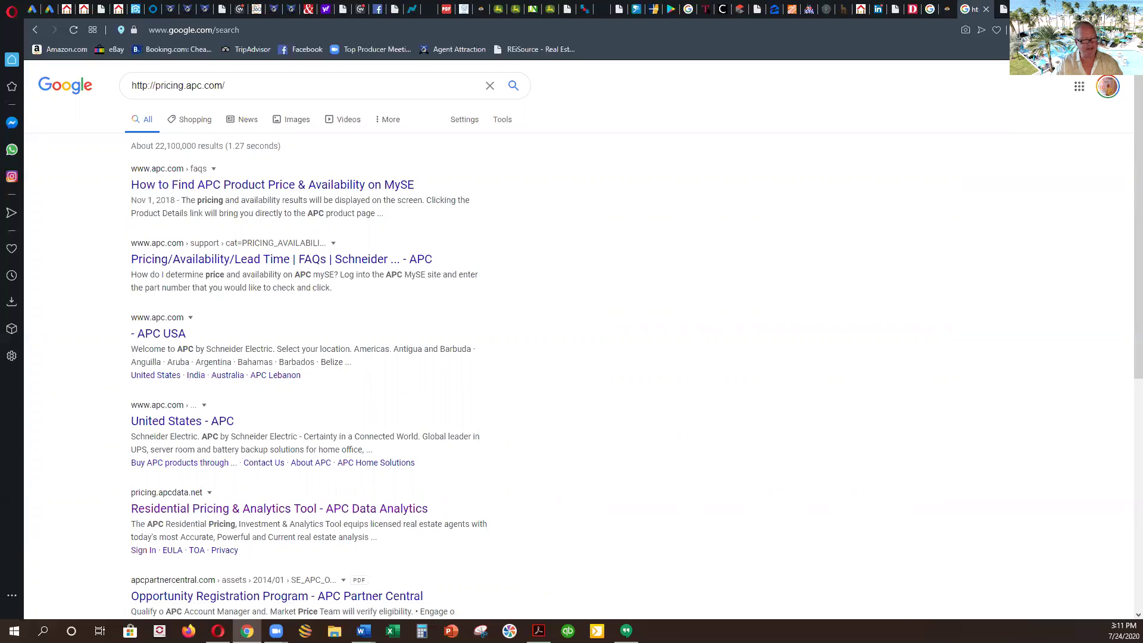
Load the APC sign-in page by pasting pricing.apcdata.net/login into the address bar
click(374, 28)
text(https://pricing.apcdata.net/new-chart/property-value-analysis)
key(Return)
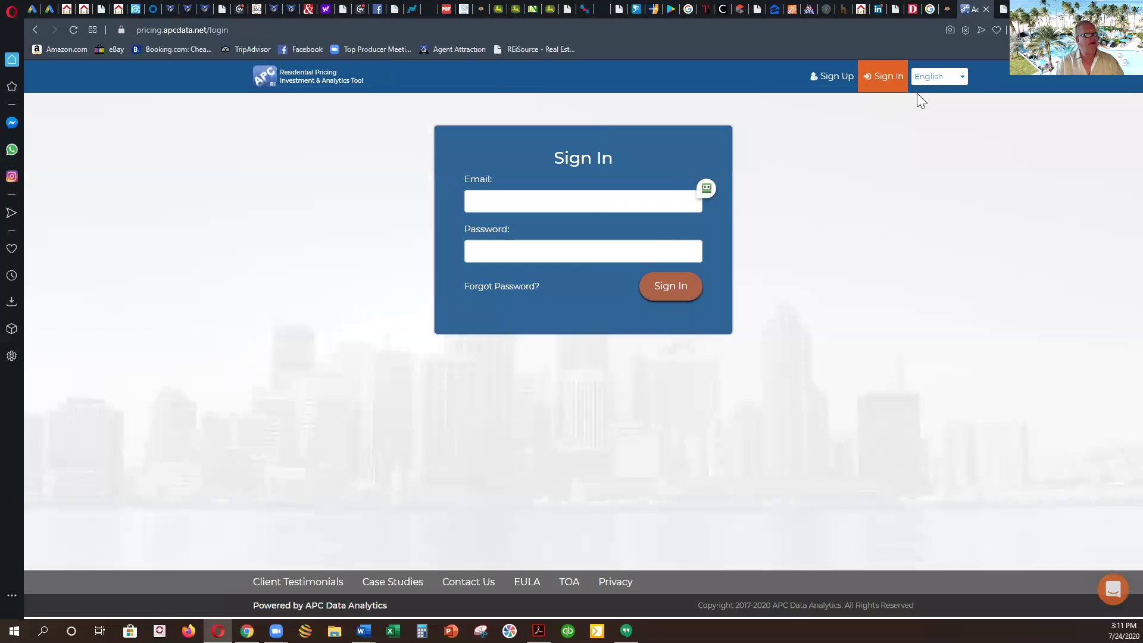
Sign in with the saved RoboForm login and start adding a property to a new Property Value Analysis chart
click(1036, 30)
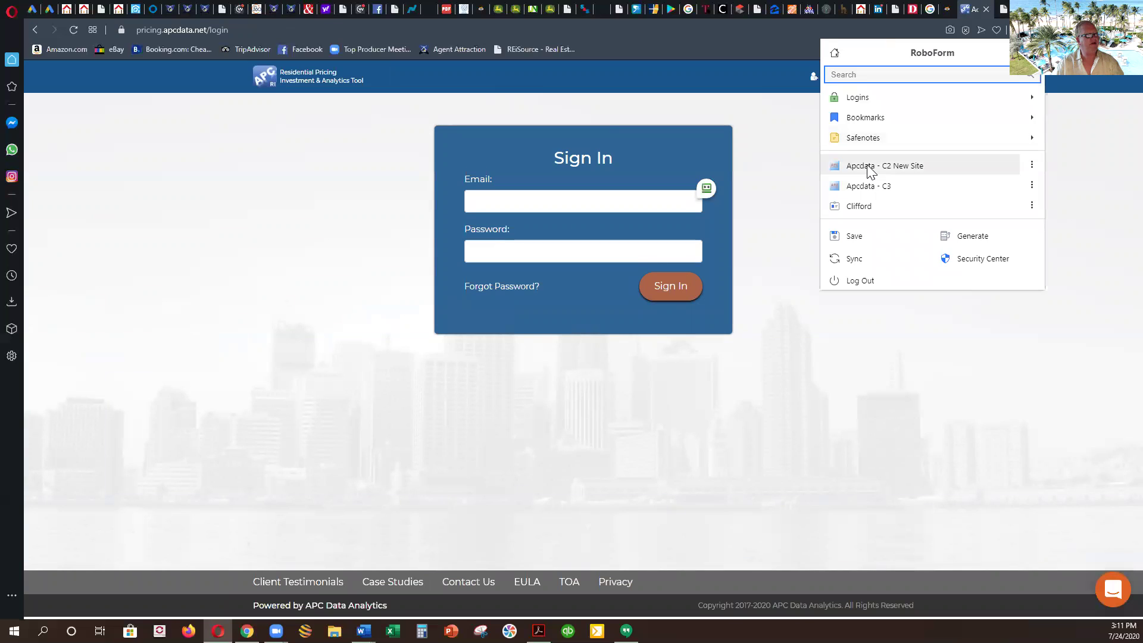
click(871, 167)
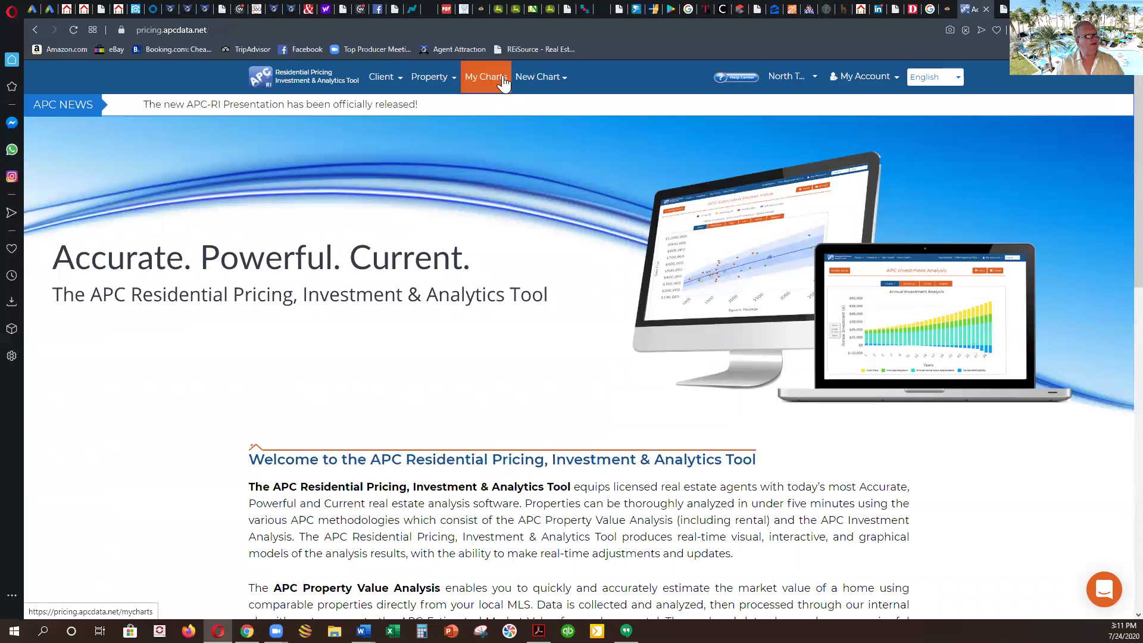
click(536, 77)
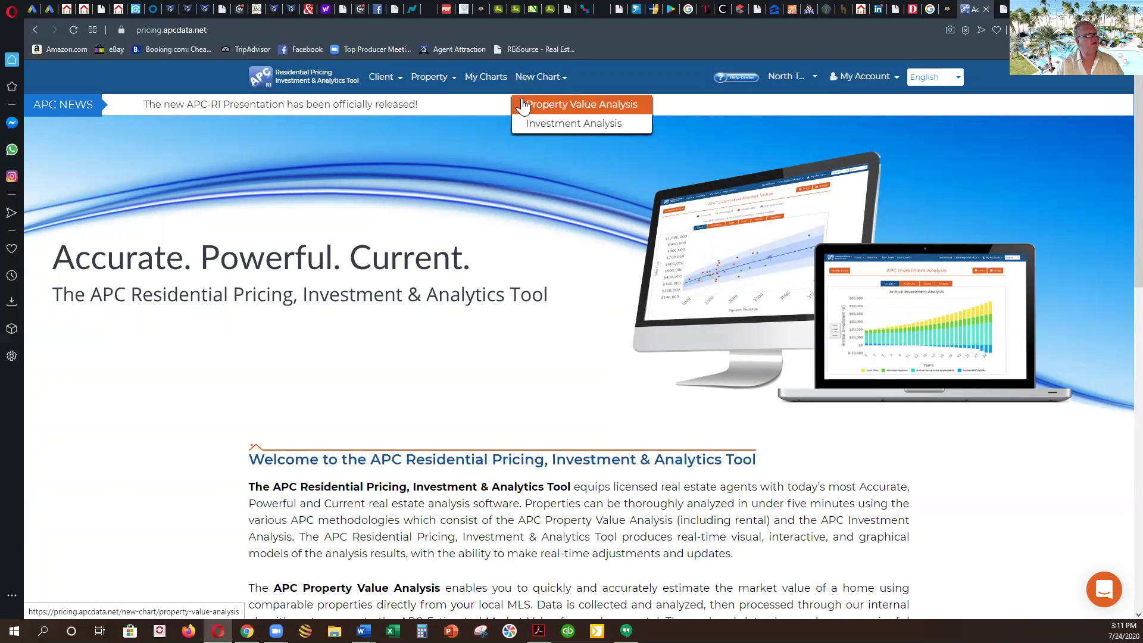
click(523, 103)
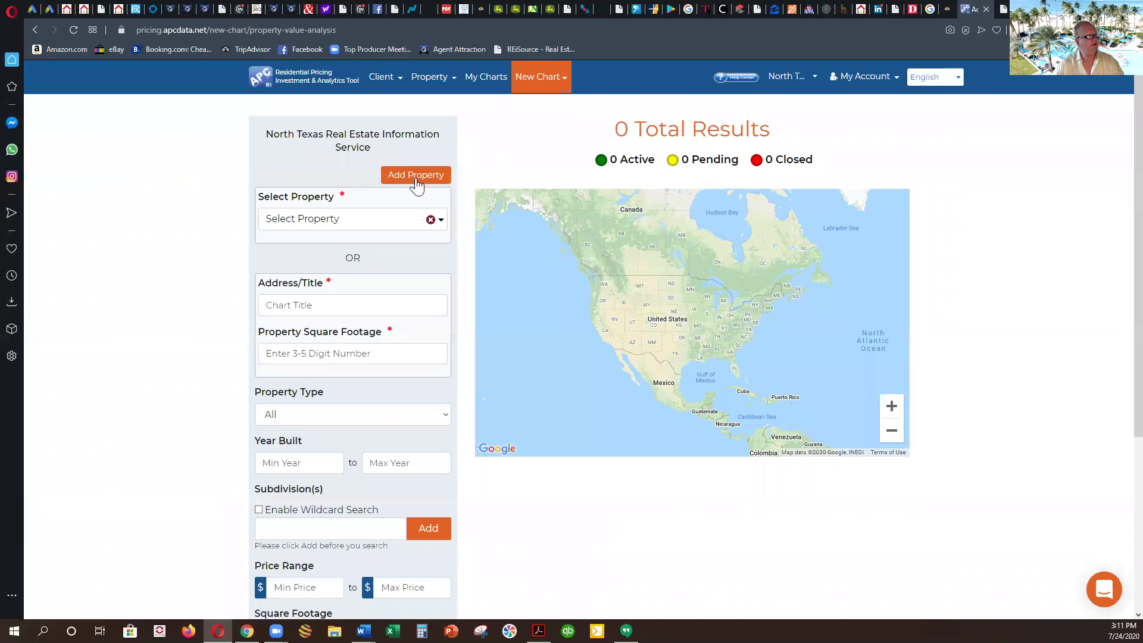
click(414, 176)
click(423, 250)
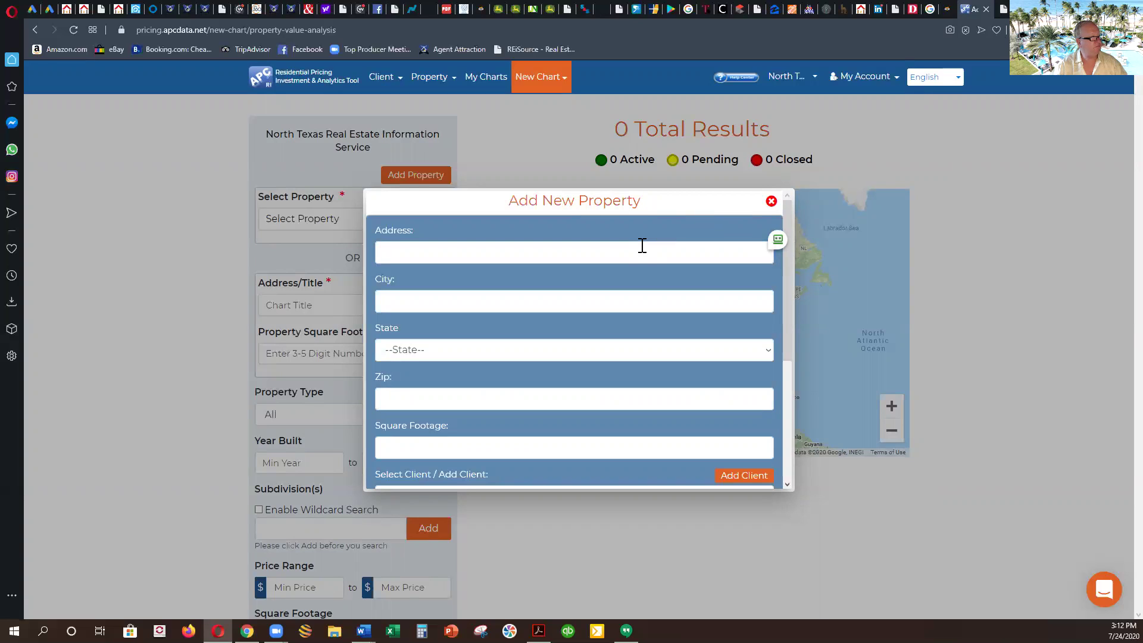
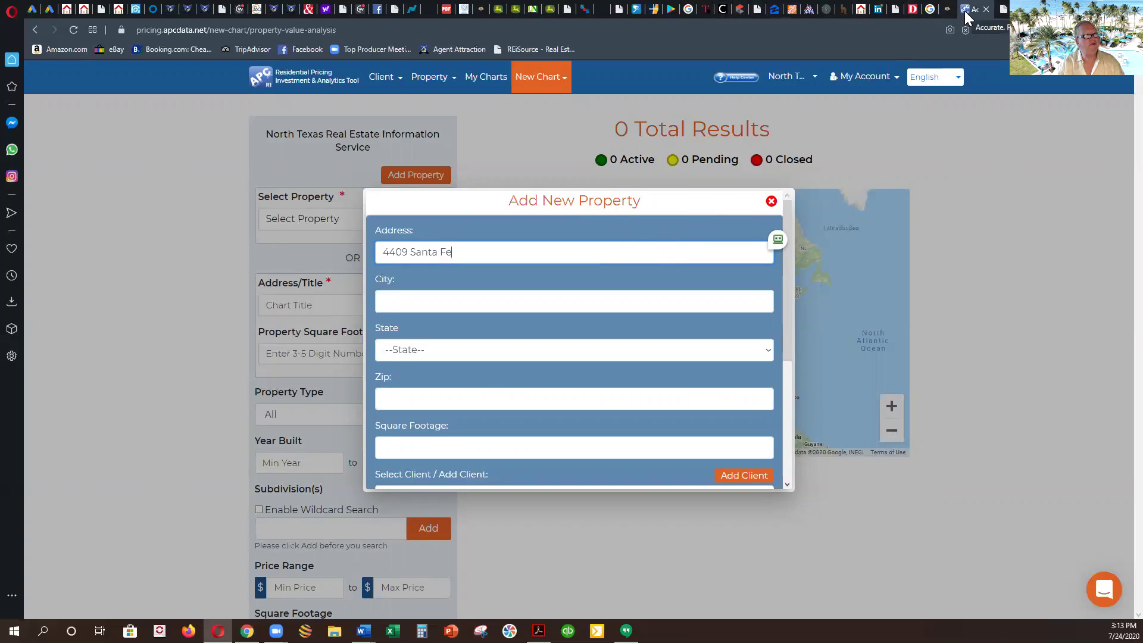
Close the timed-out Clareity session and reload the 31-result SEVILLE search results in Matrix
click(722, 9)
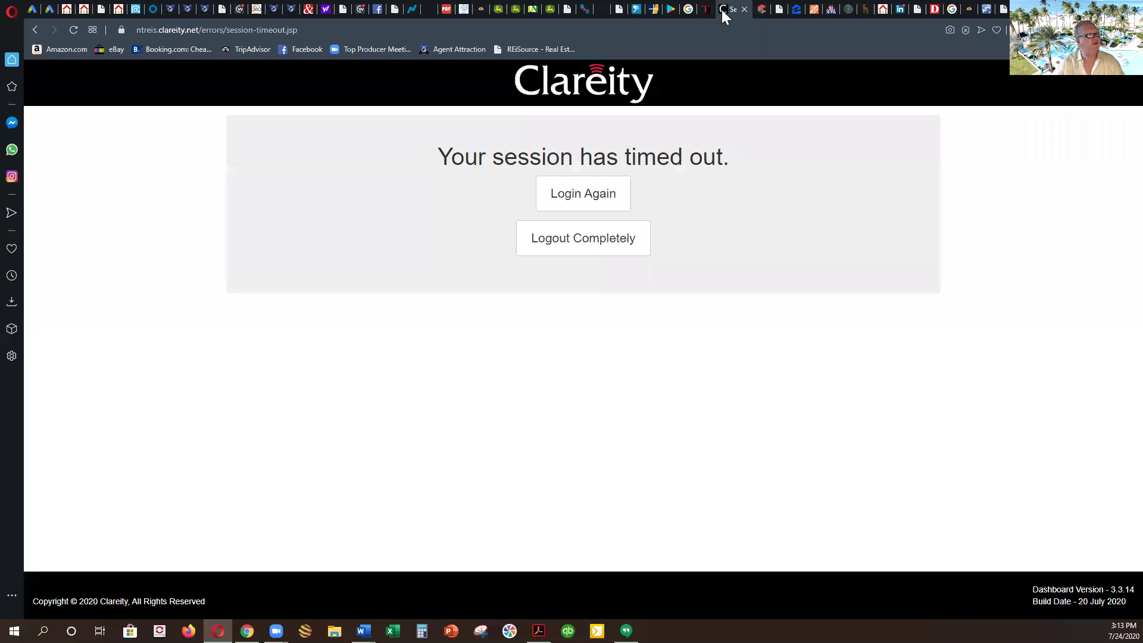
click(744, 9)
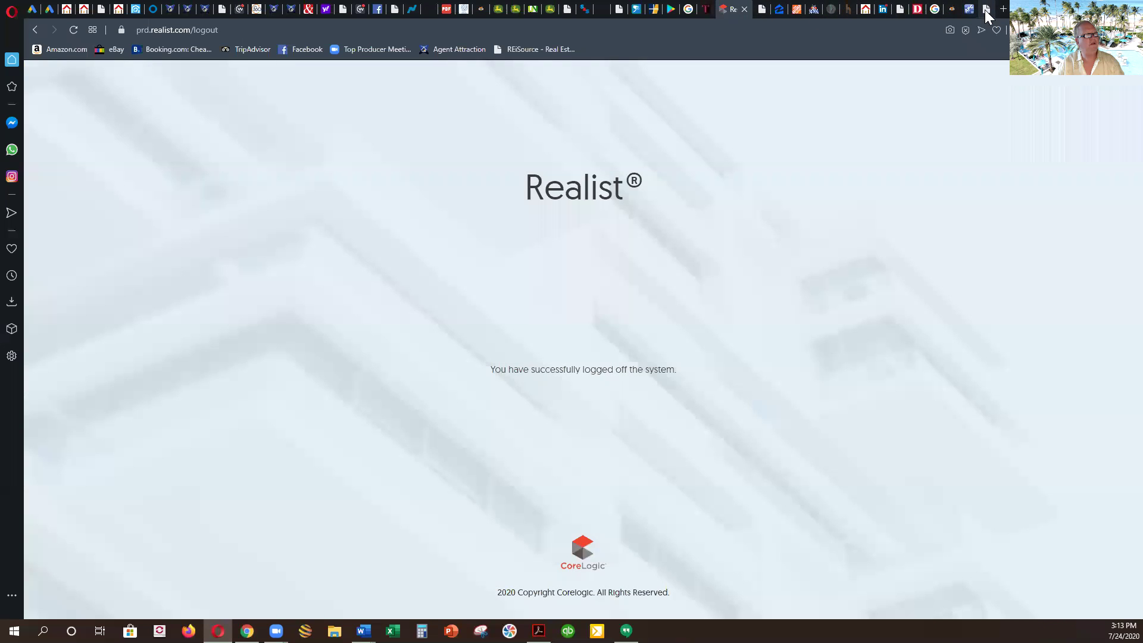
click(987, 10)
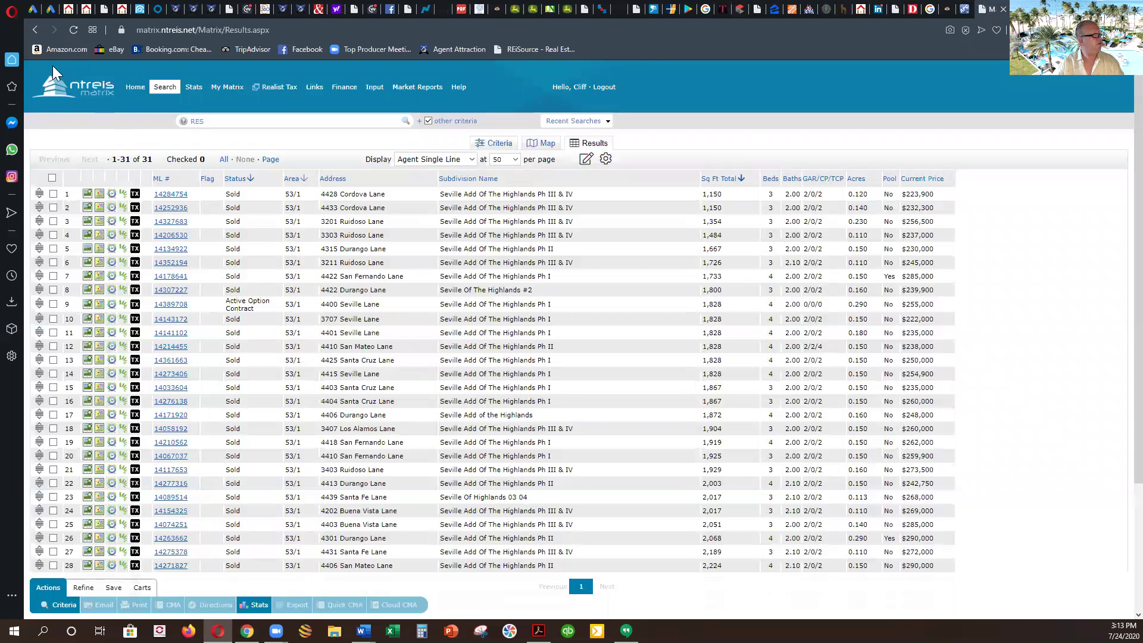
click(34, 28)
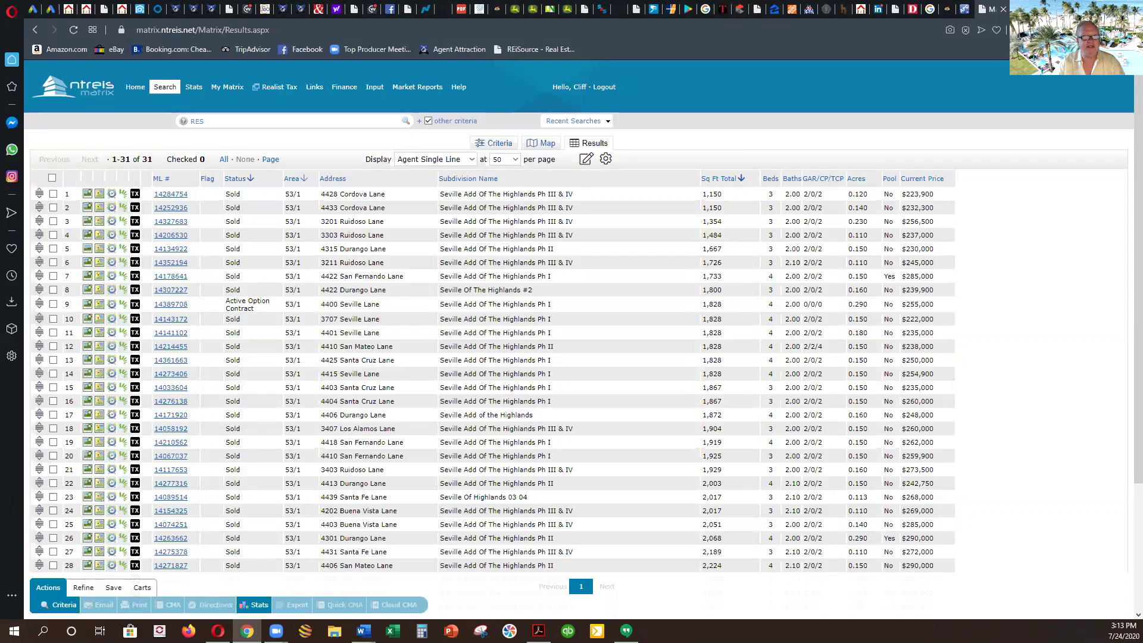
click(966, 10)
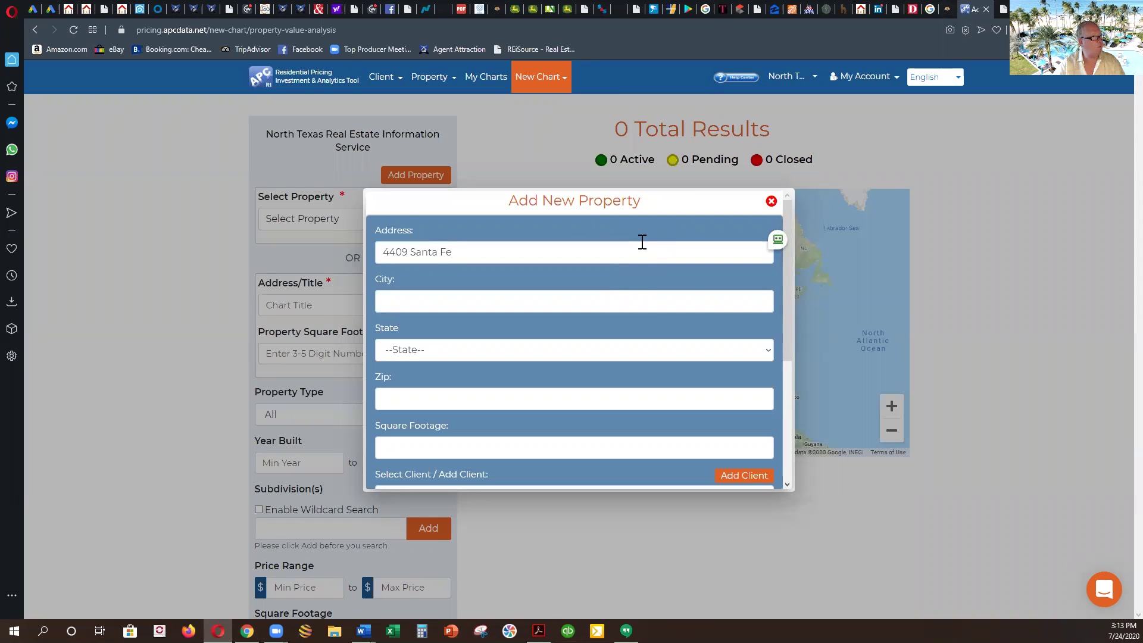
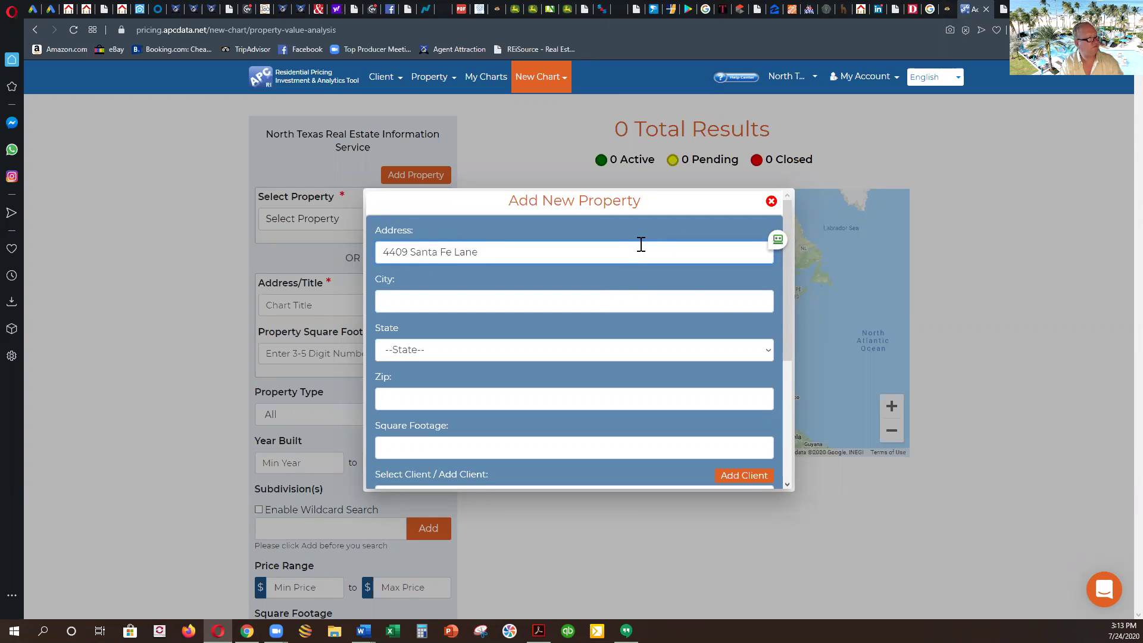
key(Tab)
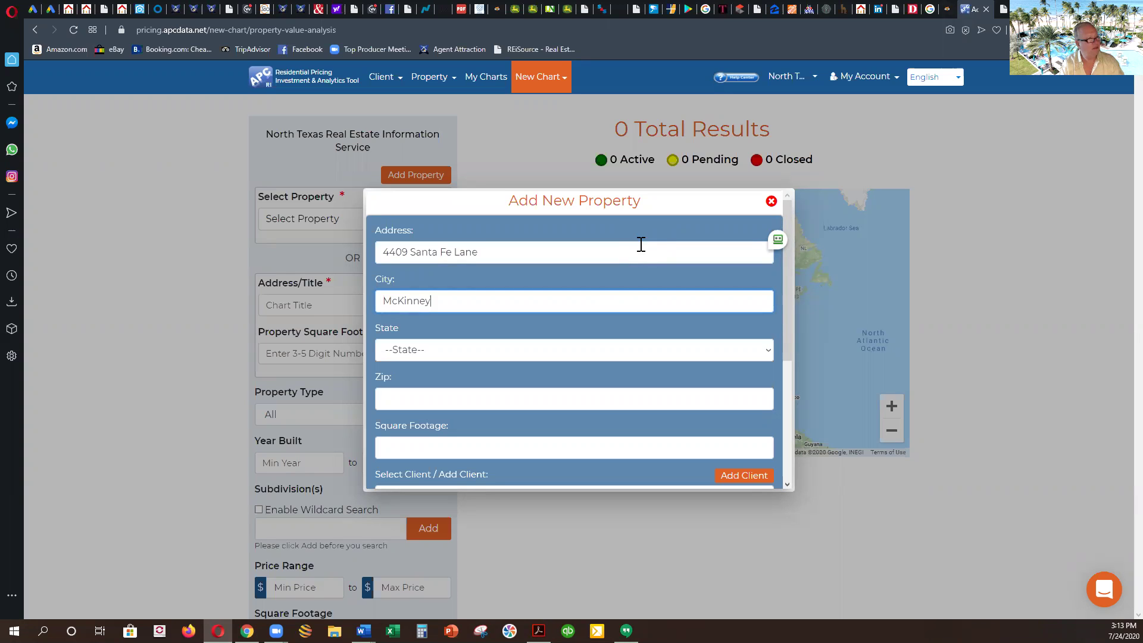
key(Tab)
key(Tab)
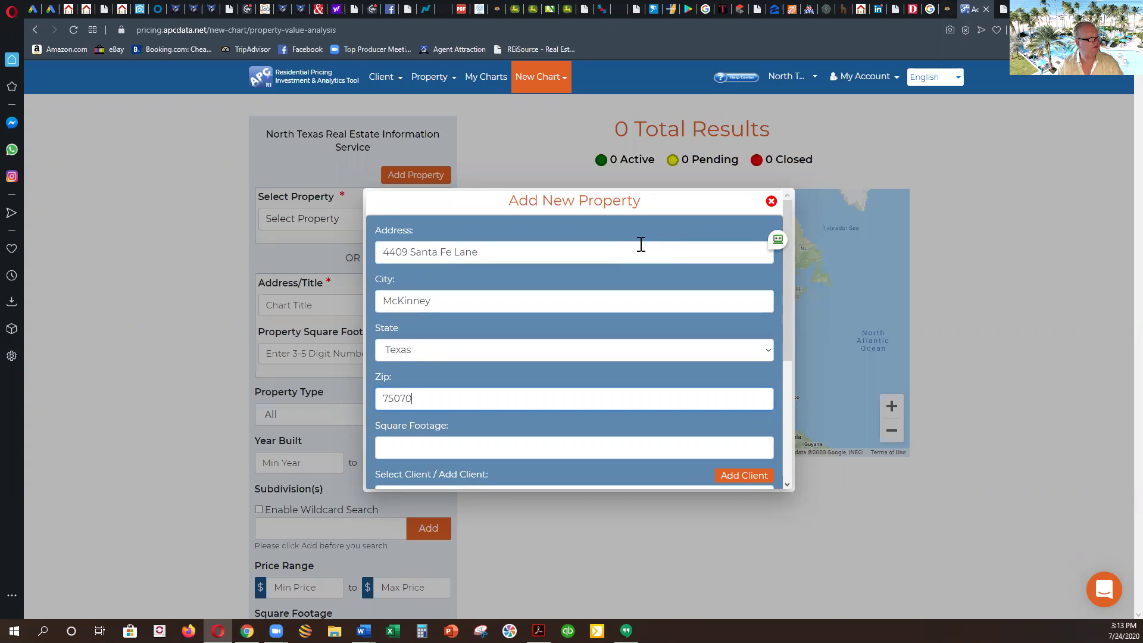
key(Tab)
text(2442)
key(Tab)
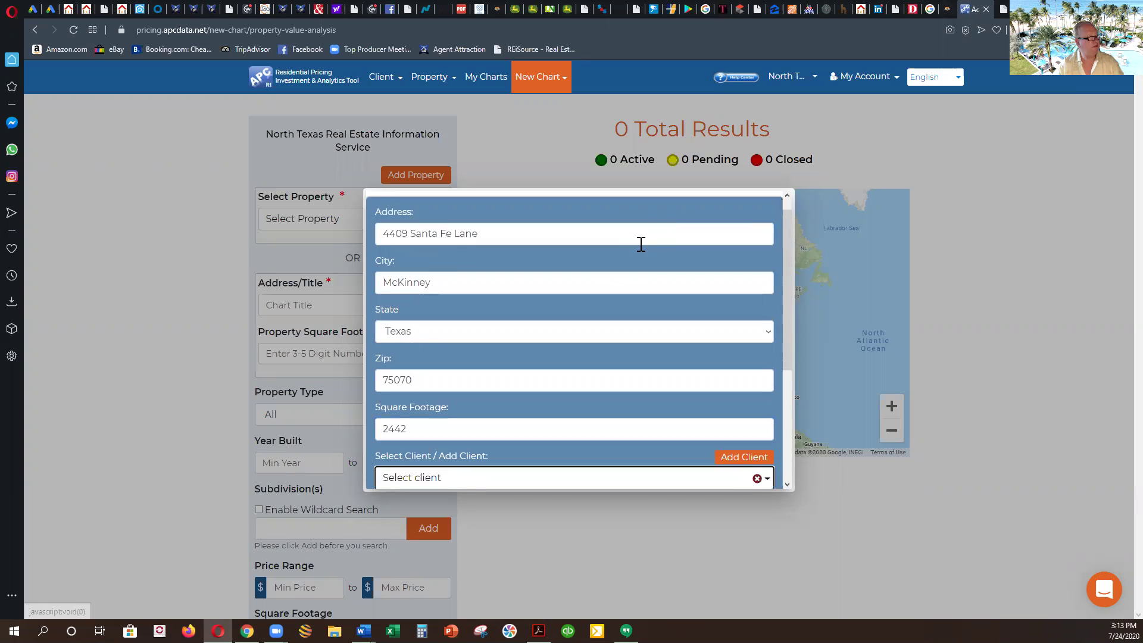
scroll(698, 388, down, 3)
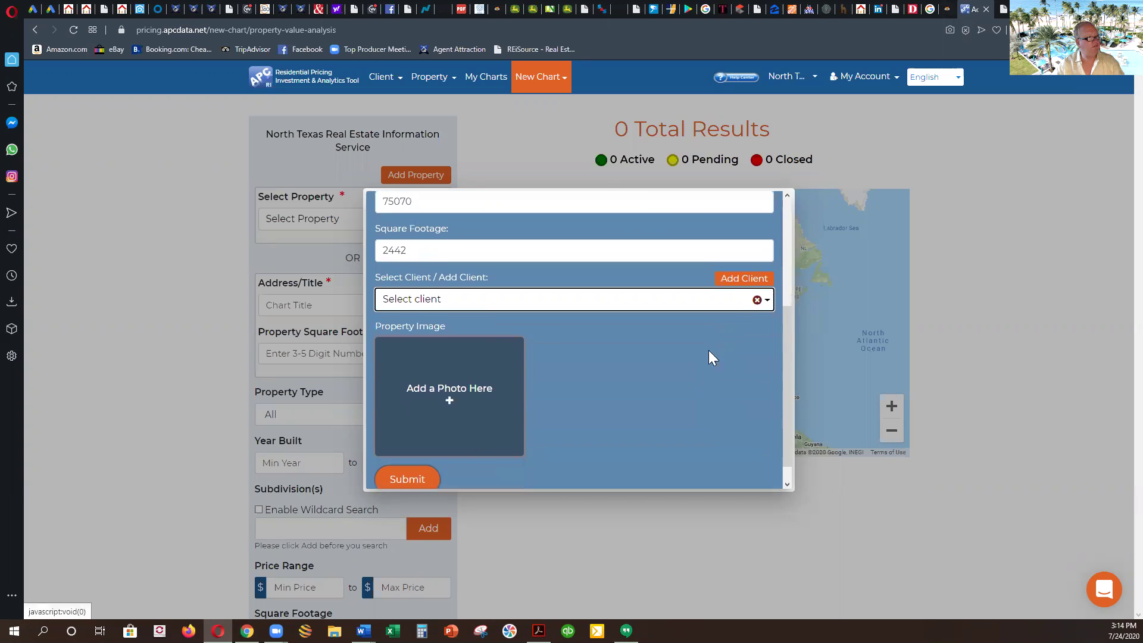
Dismiss the new-client form and pick an existing client from the Select Client list
click(744, 282)
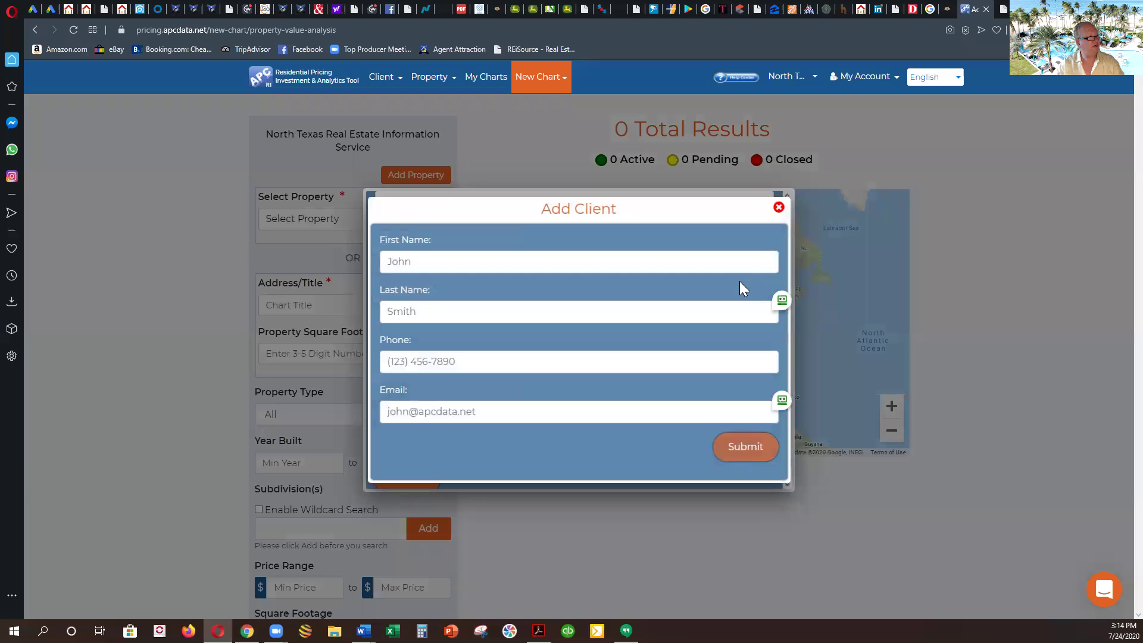
click(779, 208)
click(460, 302)
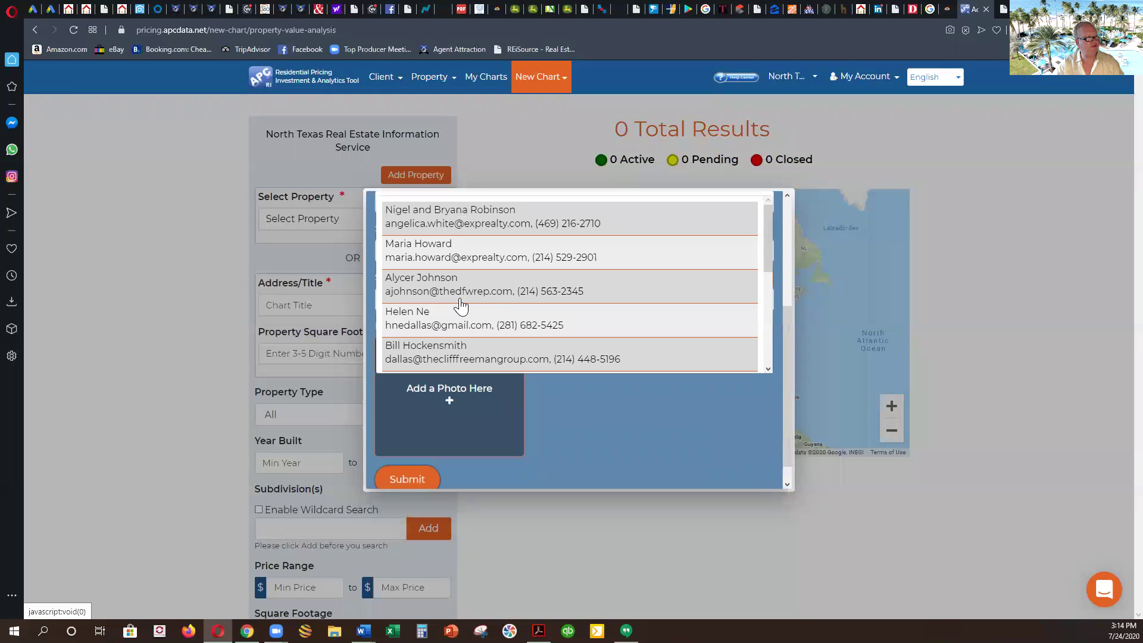
scroll(485, 352, up, 2)
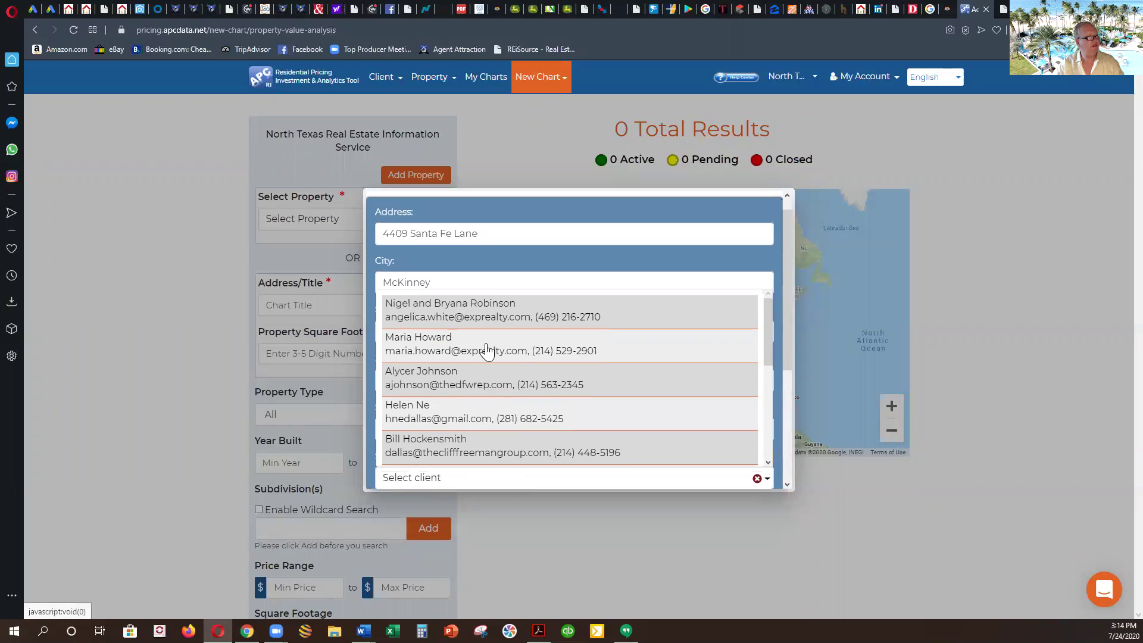
scroll(485, 352, down, 4)
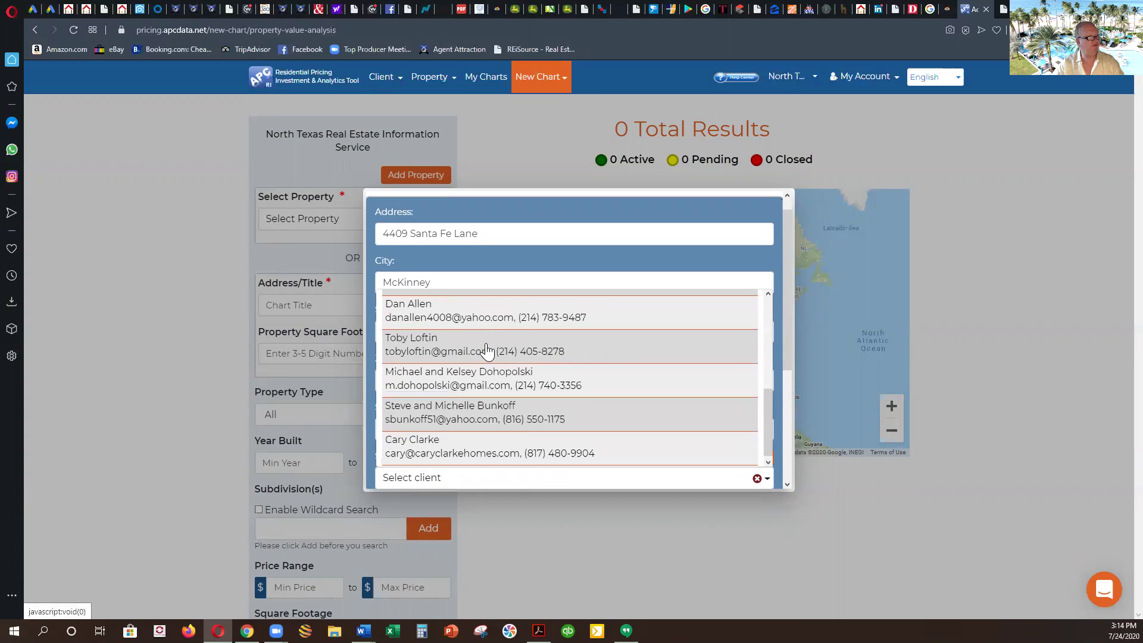
scroll(489, 342, up, 1)
click(517, 300)
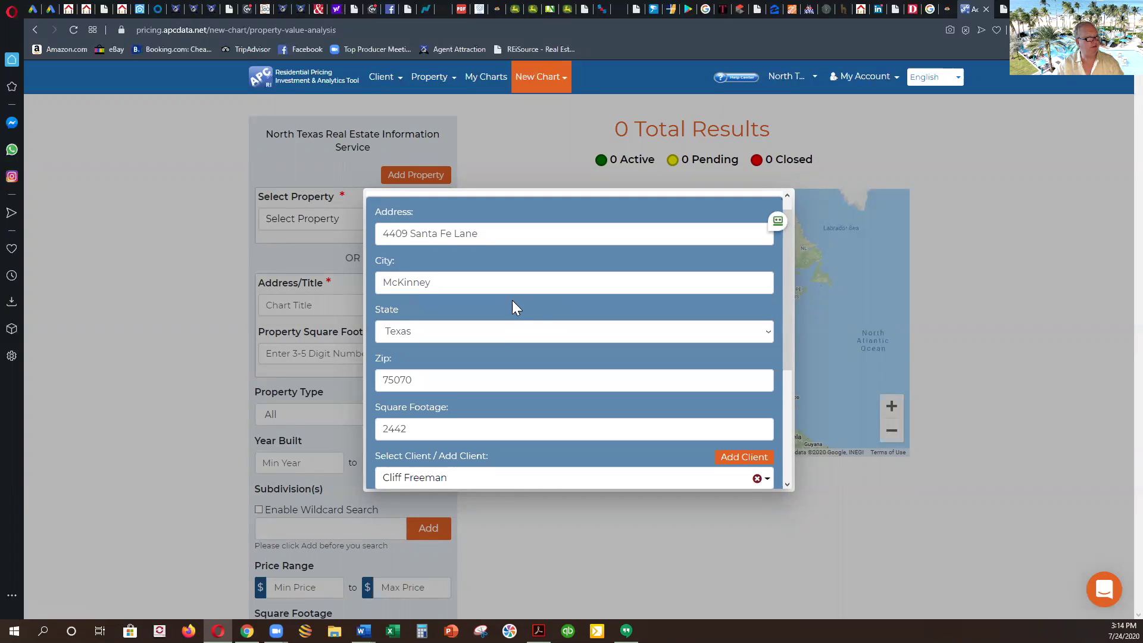
scroll(536, 375, down, 5)
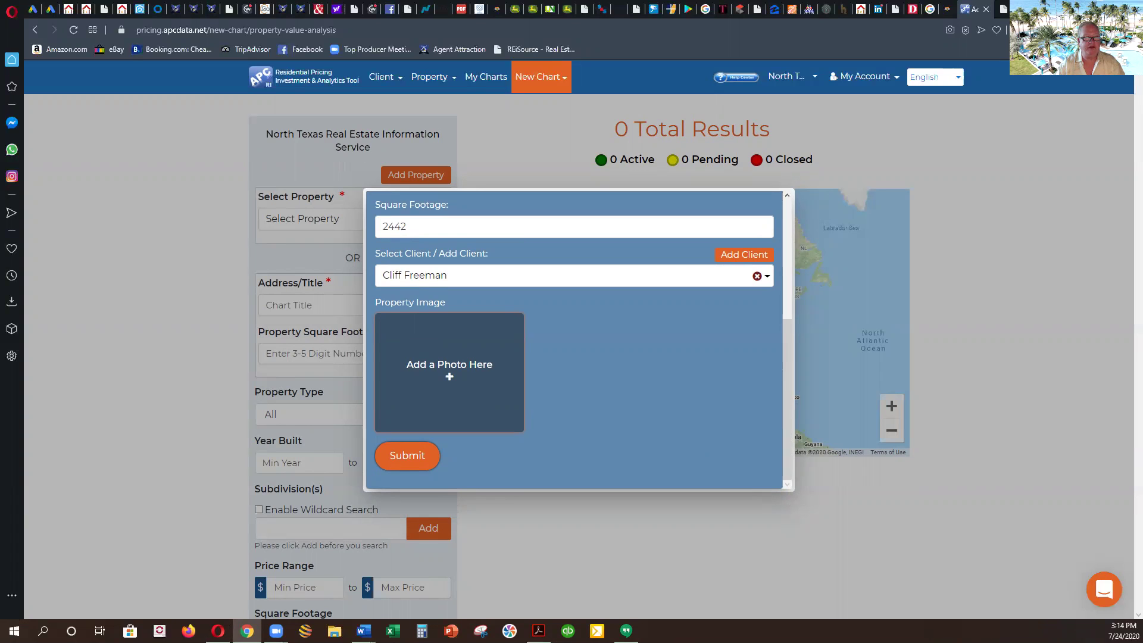
Upload 4409.jpg from Downloads and apply it as the cropped Property Image
click(456, 390)
click(485, 367)
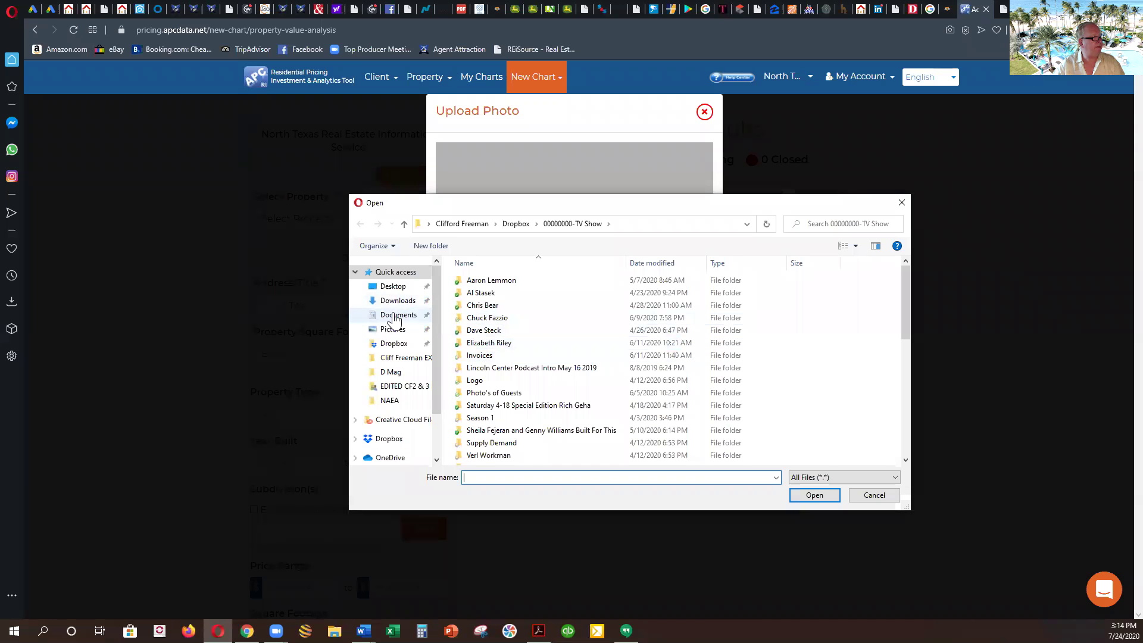
click(399, 300)
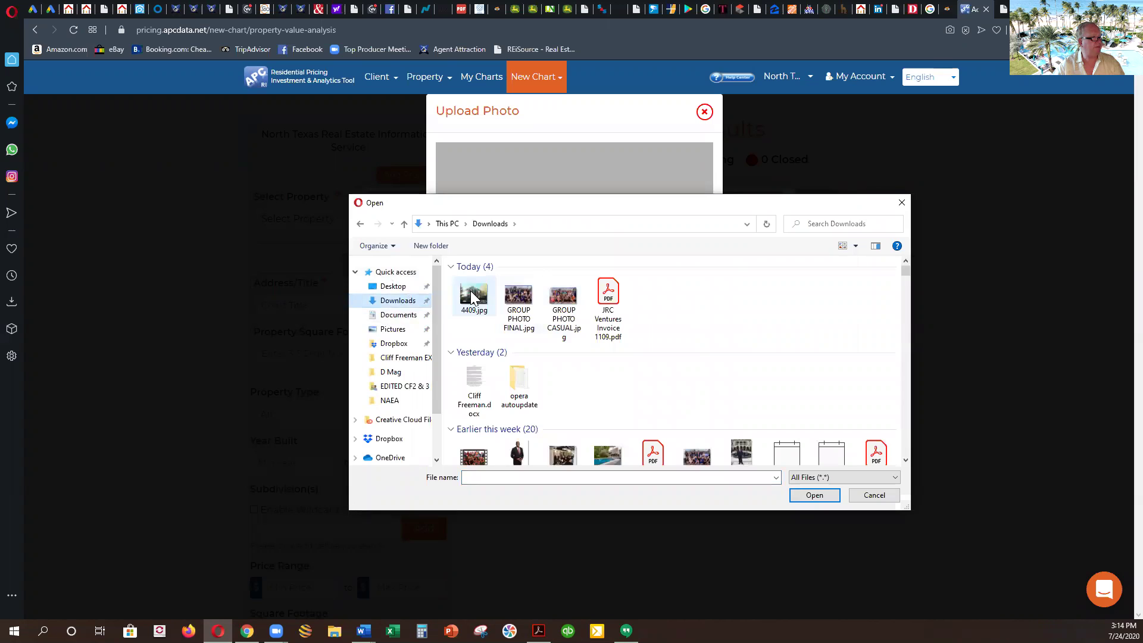
double_click(473, 295)
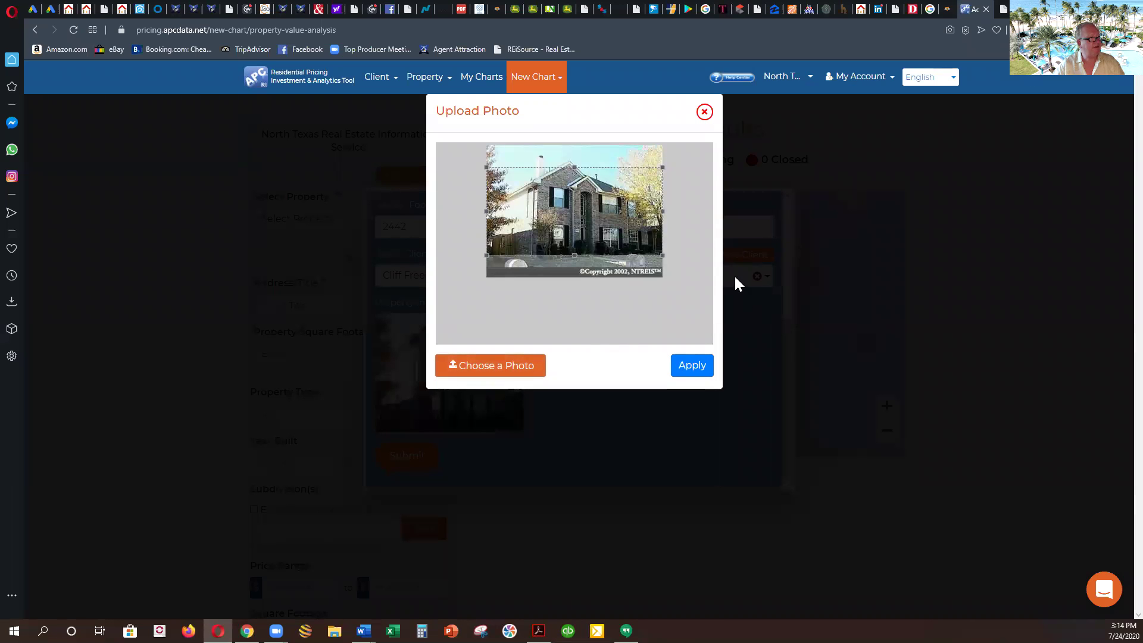
click(692, 365)
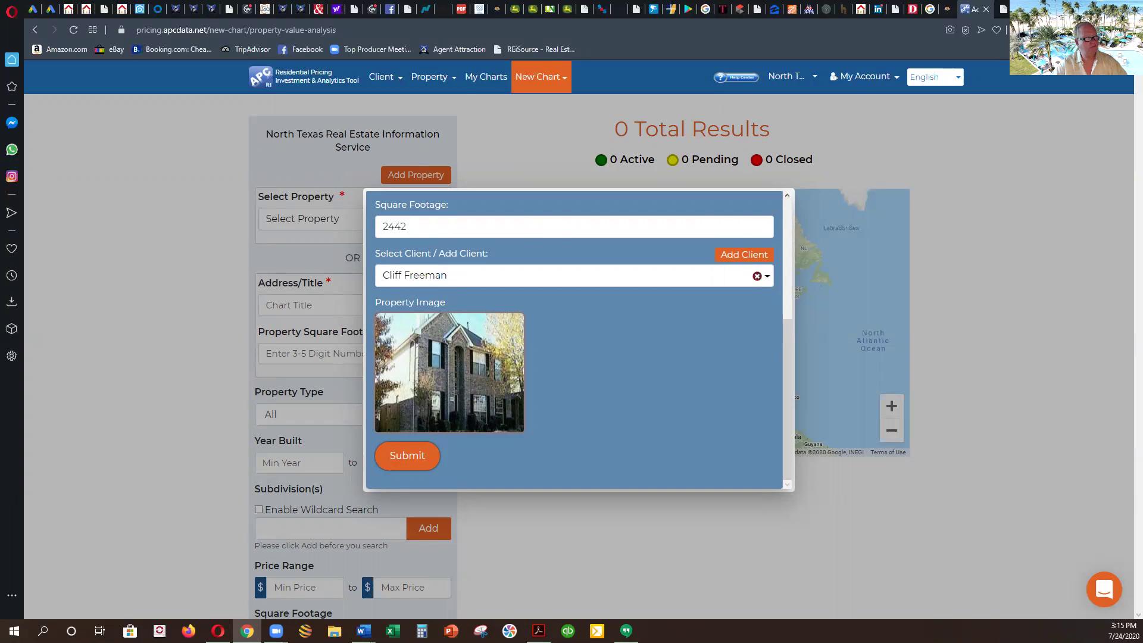
click(409, 455)
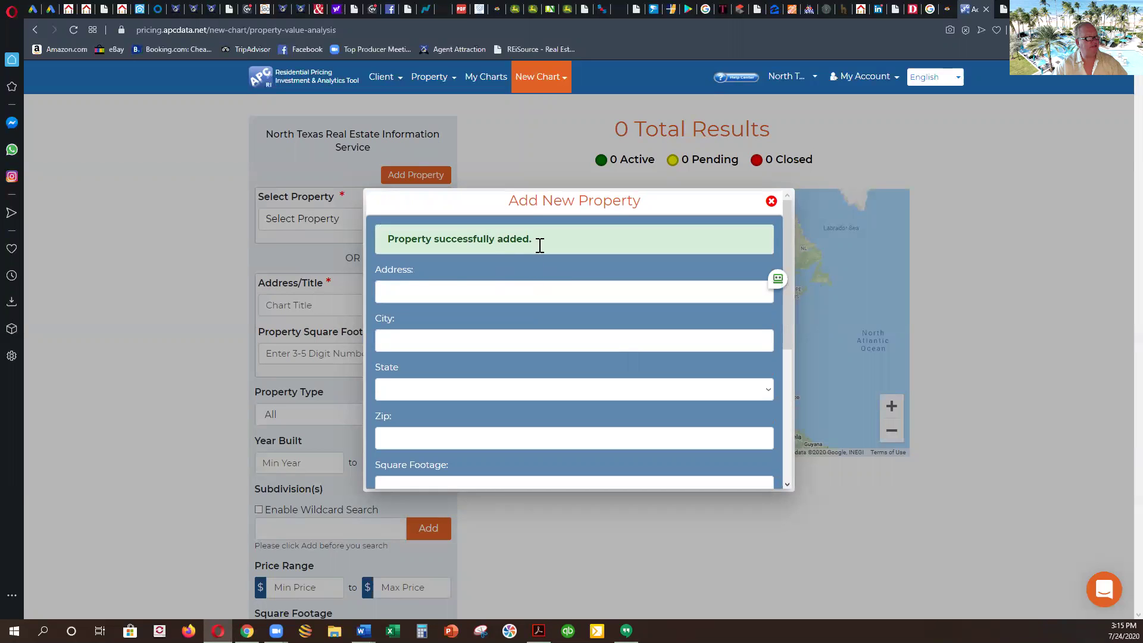
click(771, 200)
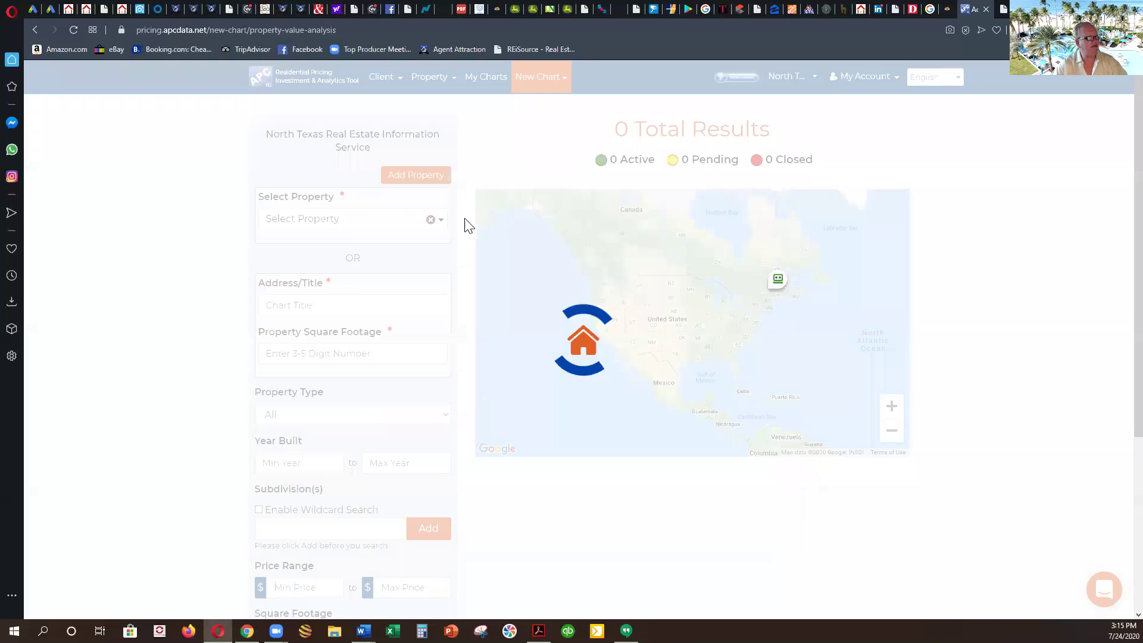
click(440, 221)
scroll(351, 286, down, 3)
scroll(350, 286, down, 7)
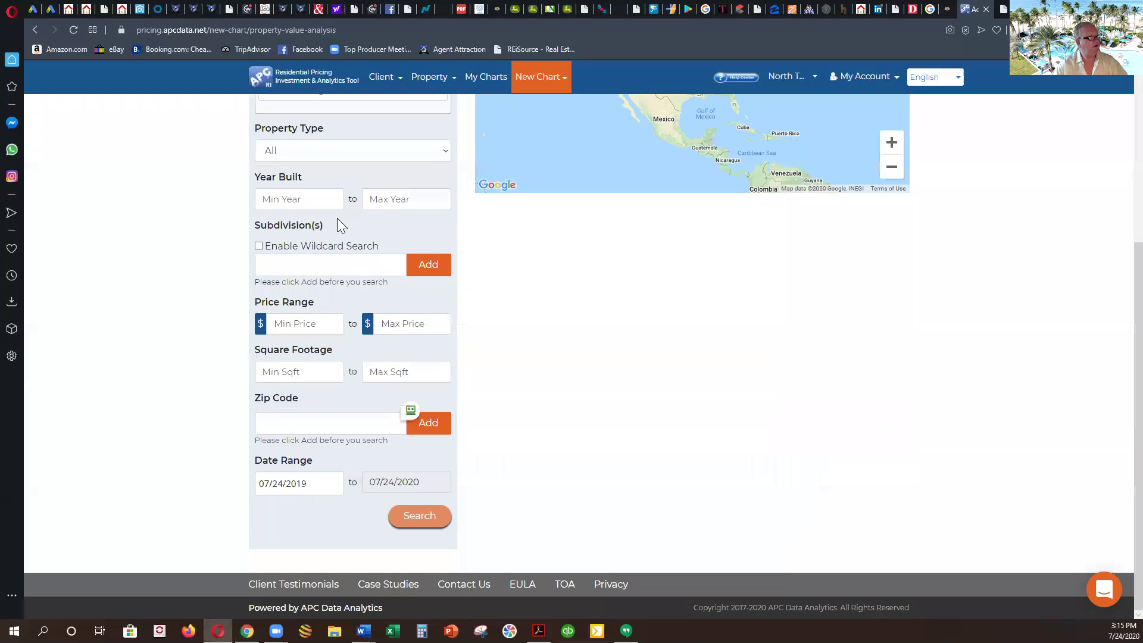
scroll(337, 225, up, 4)
click(338, 246)
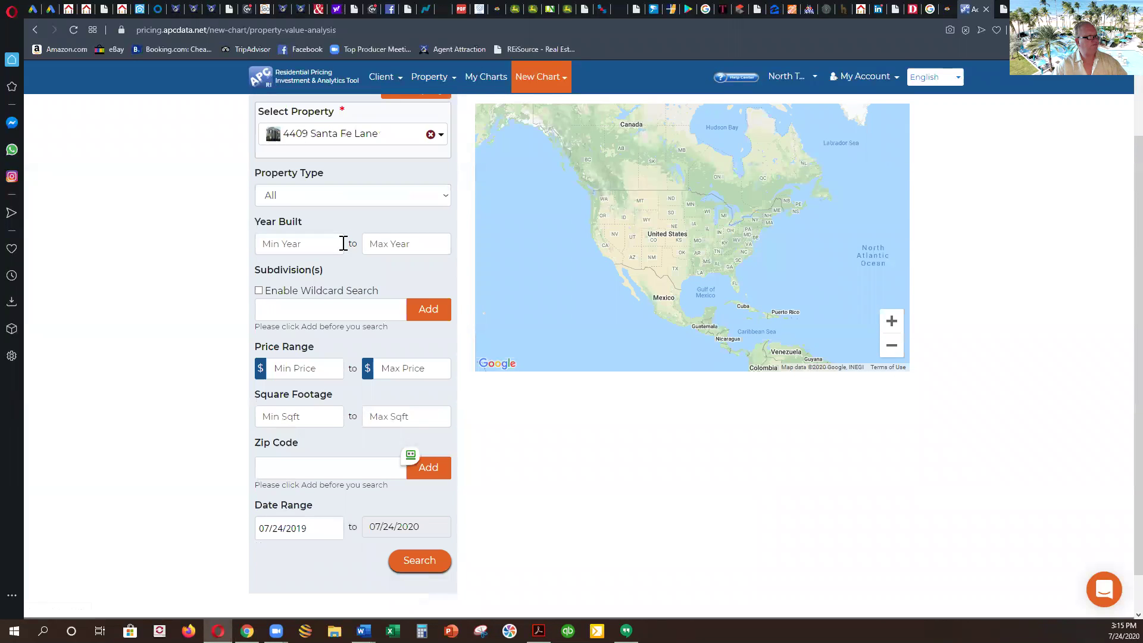
click(443, 196)
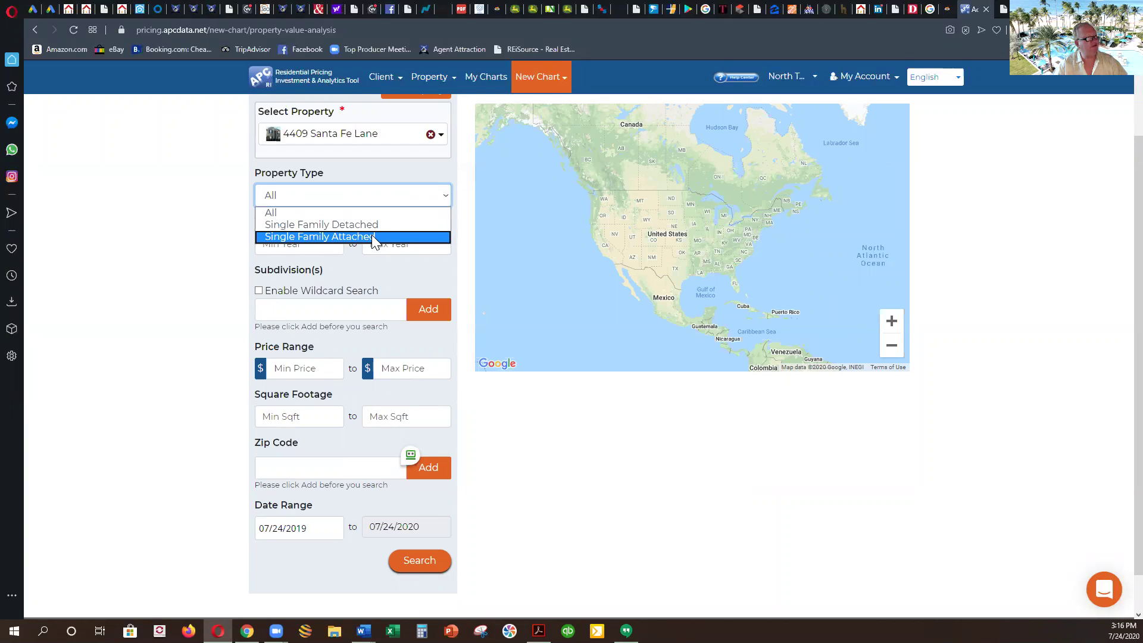
click(402, 224)
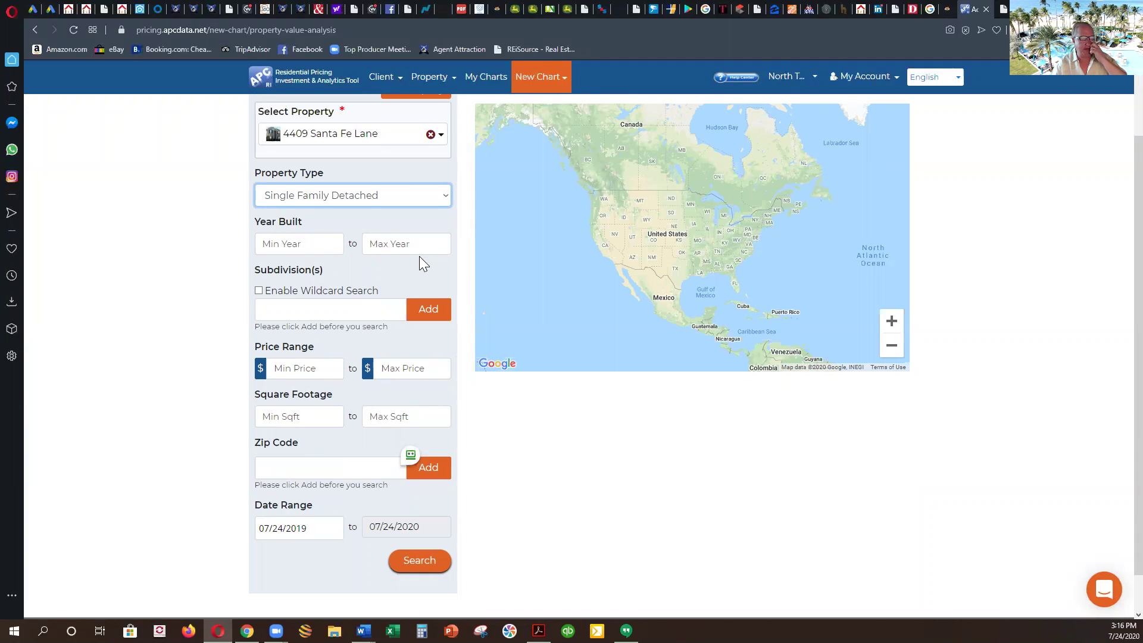
Add seville as a subdivision filter with wildcard search enabled
click(311, 306)
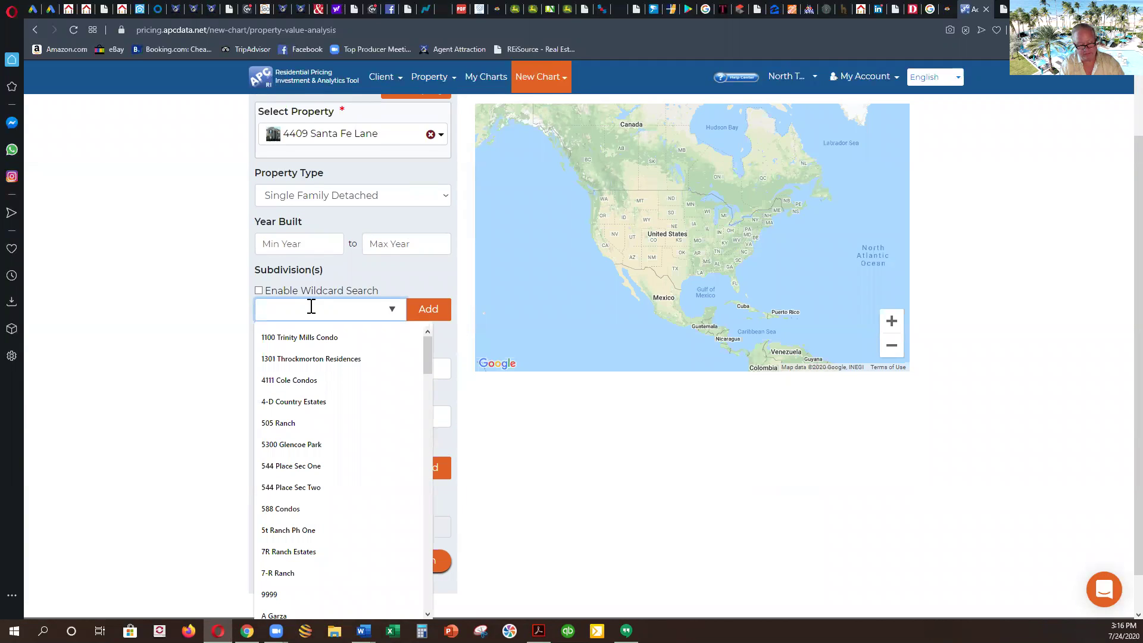
text(seville)
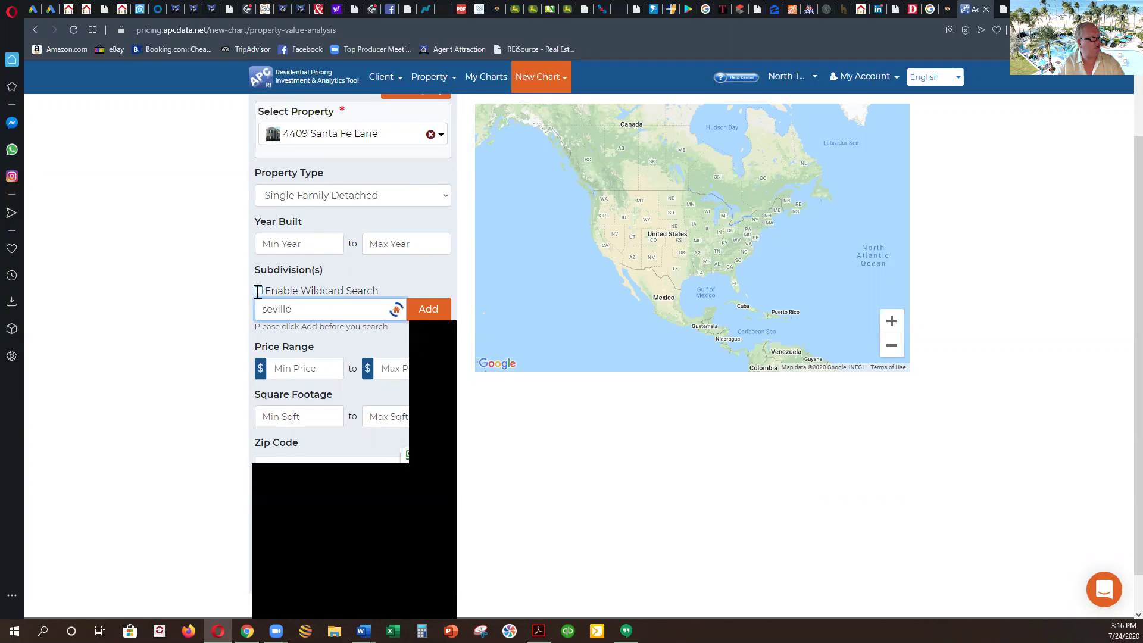
click(419, 310)
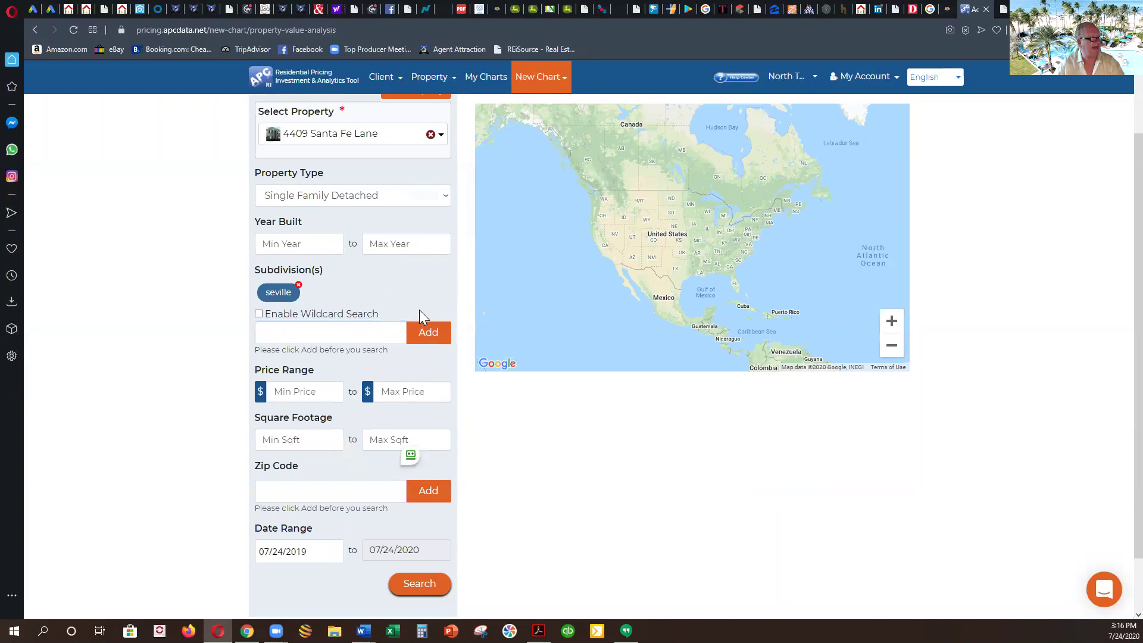
click(259, 315)
scroll(182, 399, down, 2)
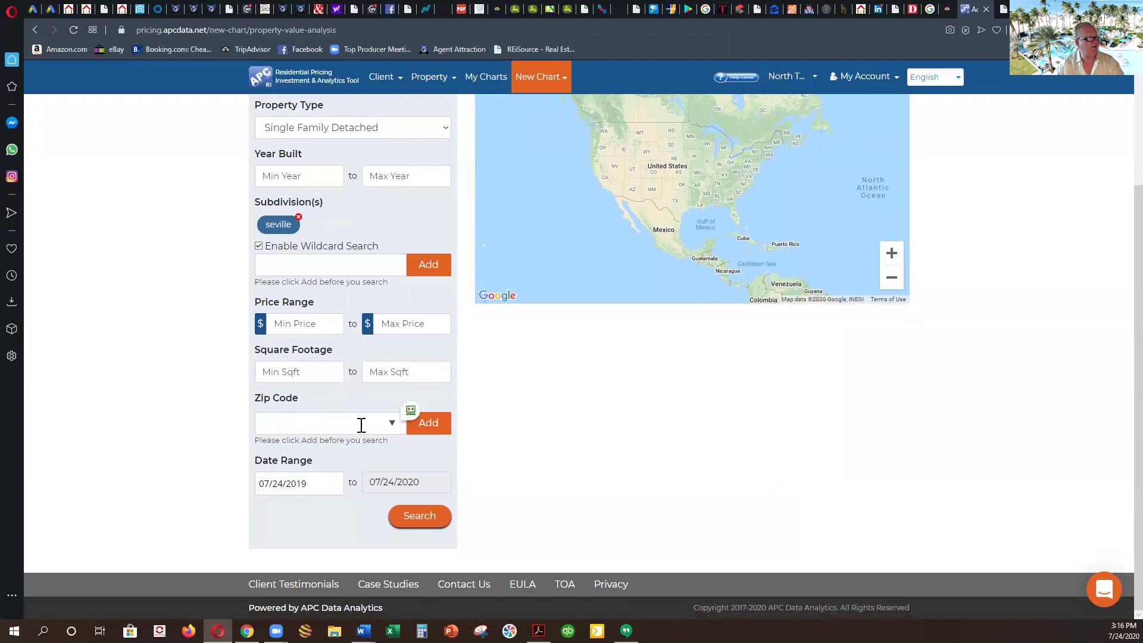
Add zip code 75070 as a filter and run the comparables search
click(360, 425)
text(75070)
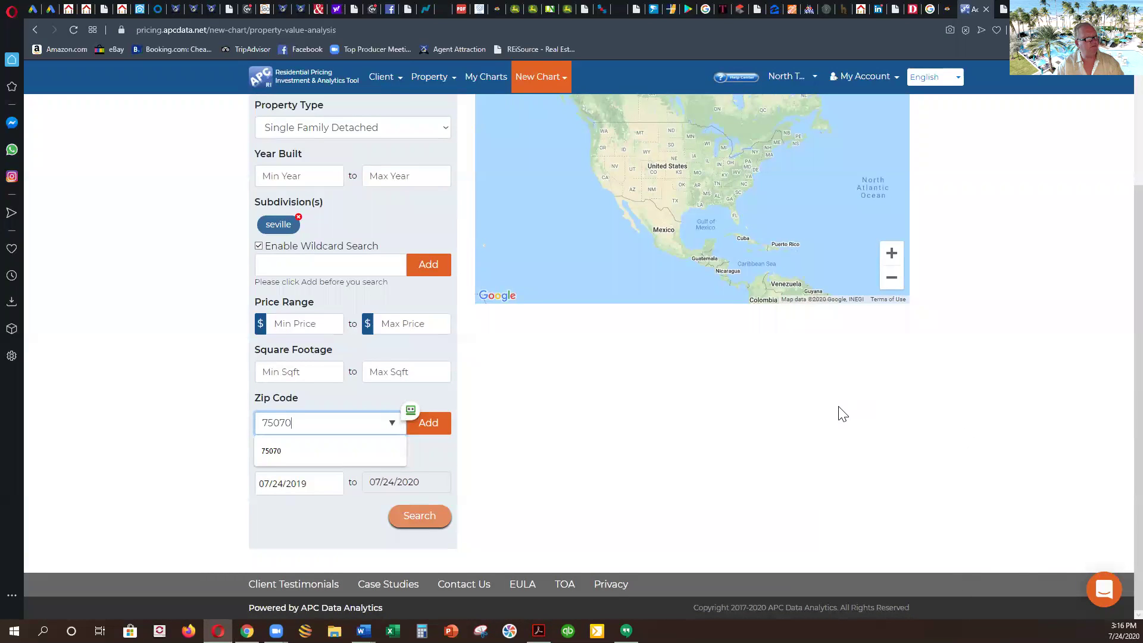
click(435, 424)
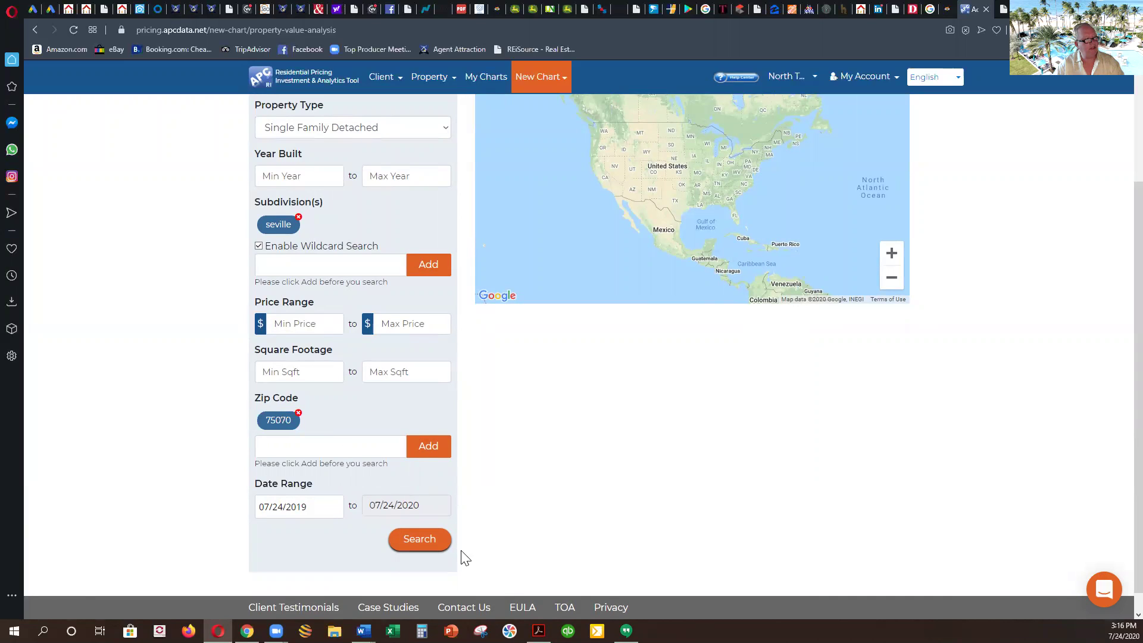
click(415, 543)
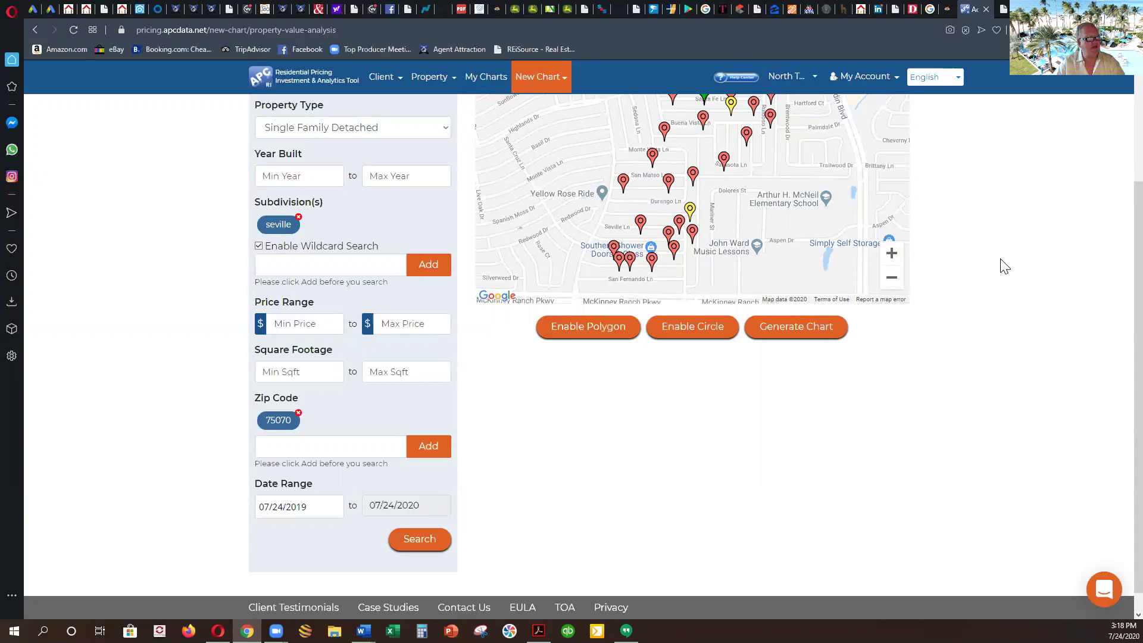
Scroll up to the 32 Total Results summary: 1 Active, 4 Pending, 27 Closed
scroll(1005, 266, up, 2)
scroll(1004, 266, up, 1)
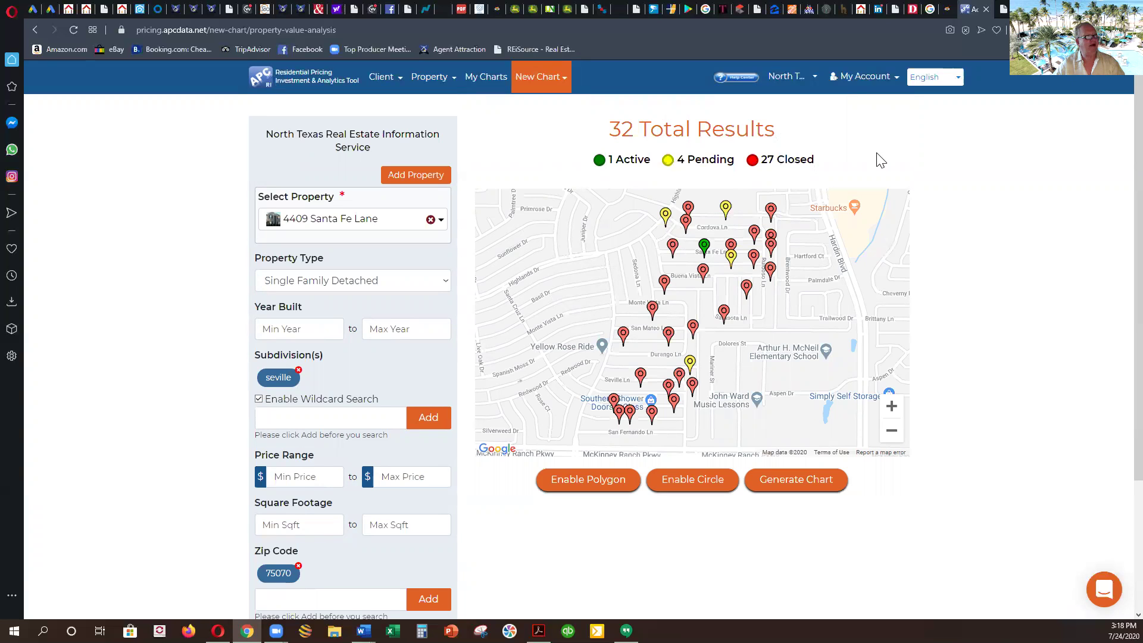
scroll(124, 253, down, 1)
scroll(126, 253, up, 1)
scroll(150, 260, down, 1)
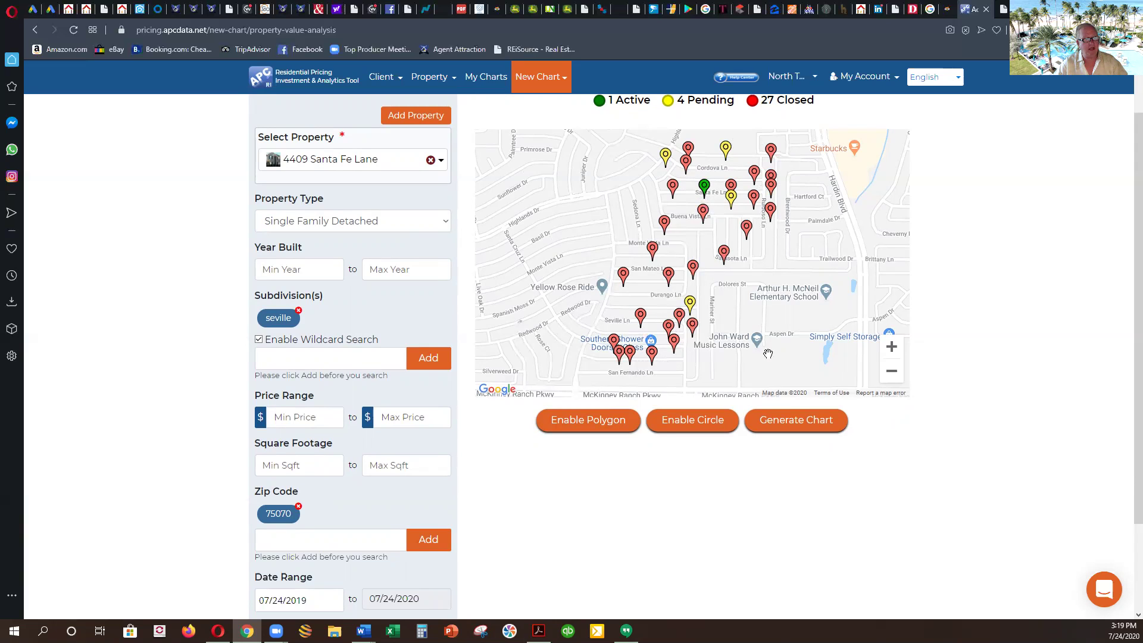
click(796, 419)
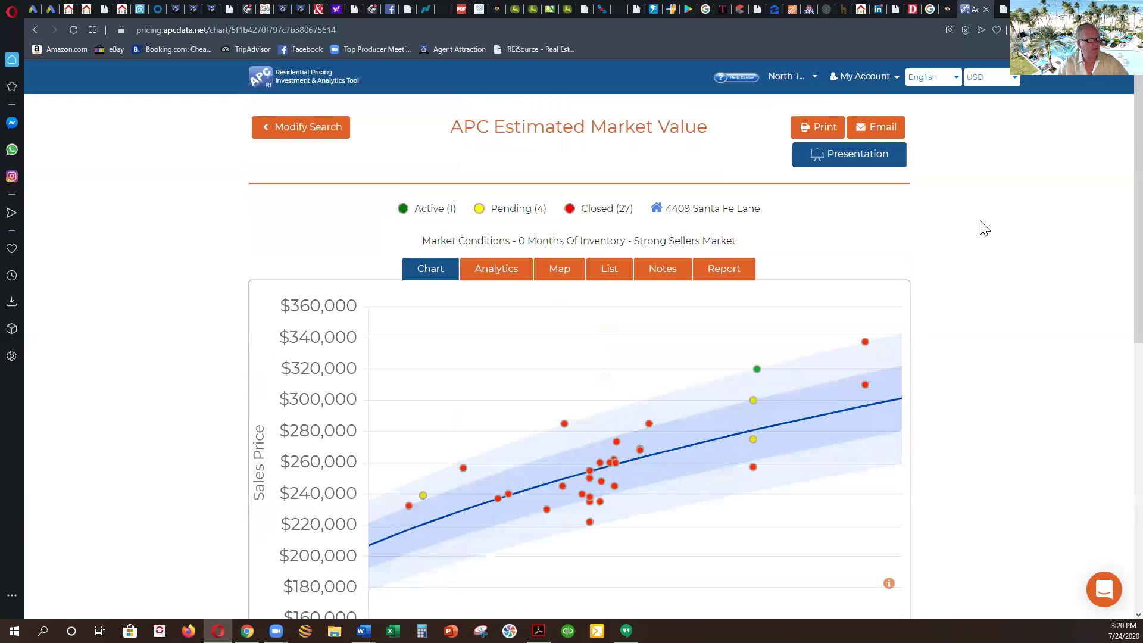
scroll(952, 261, down, 1)
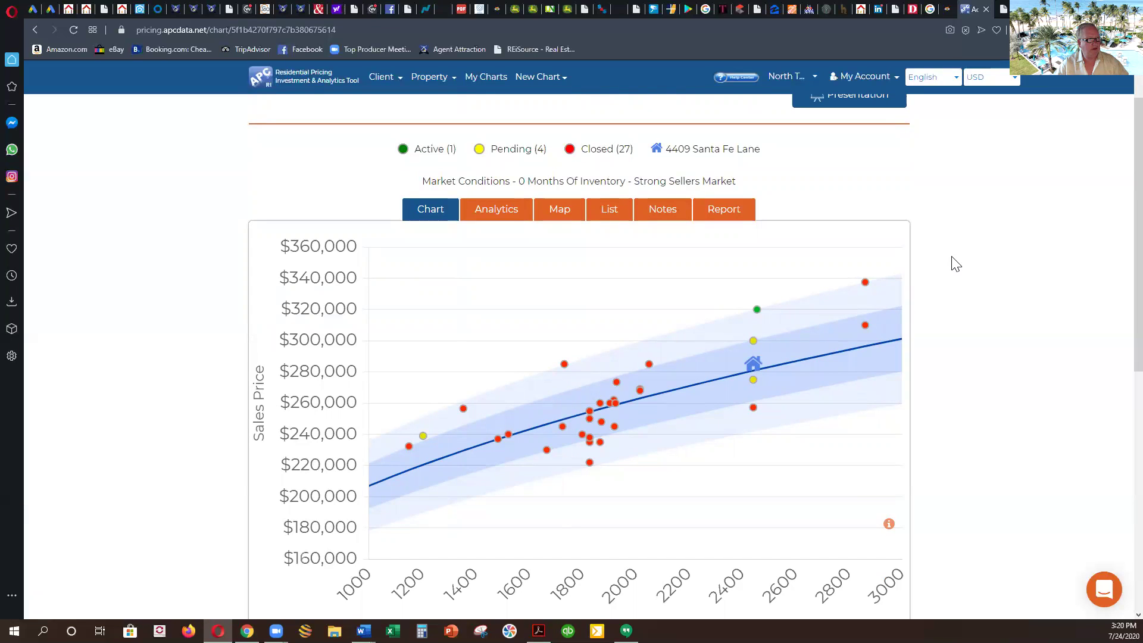
scroll(955, 263, down, 2)
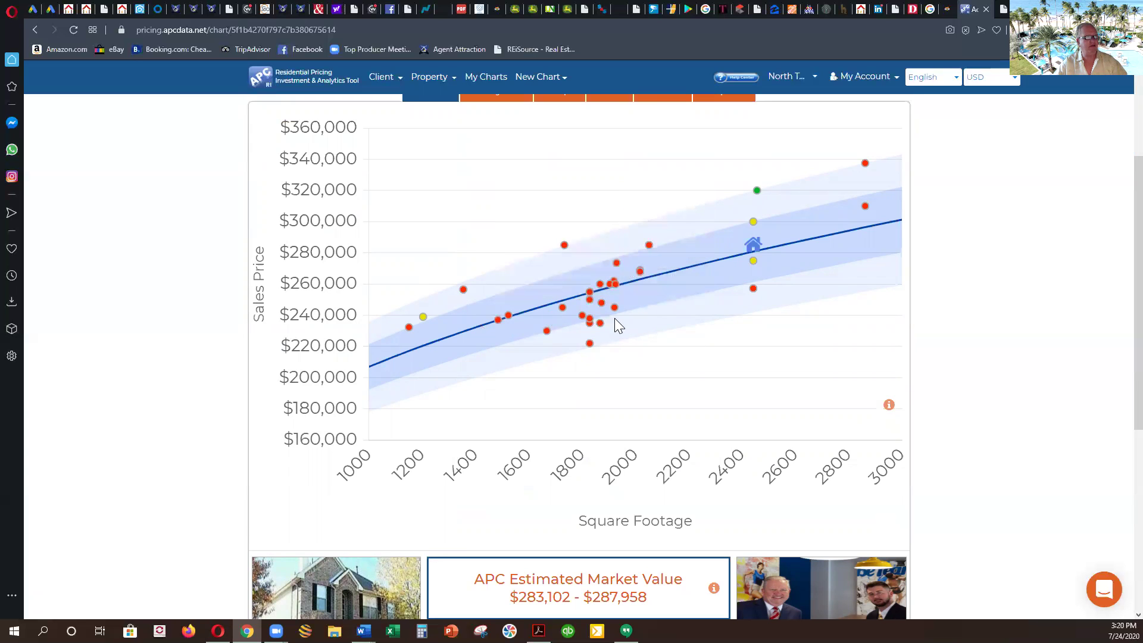
mouse_move(753, 251)
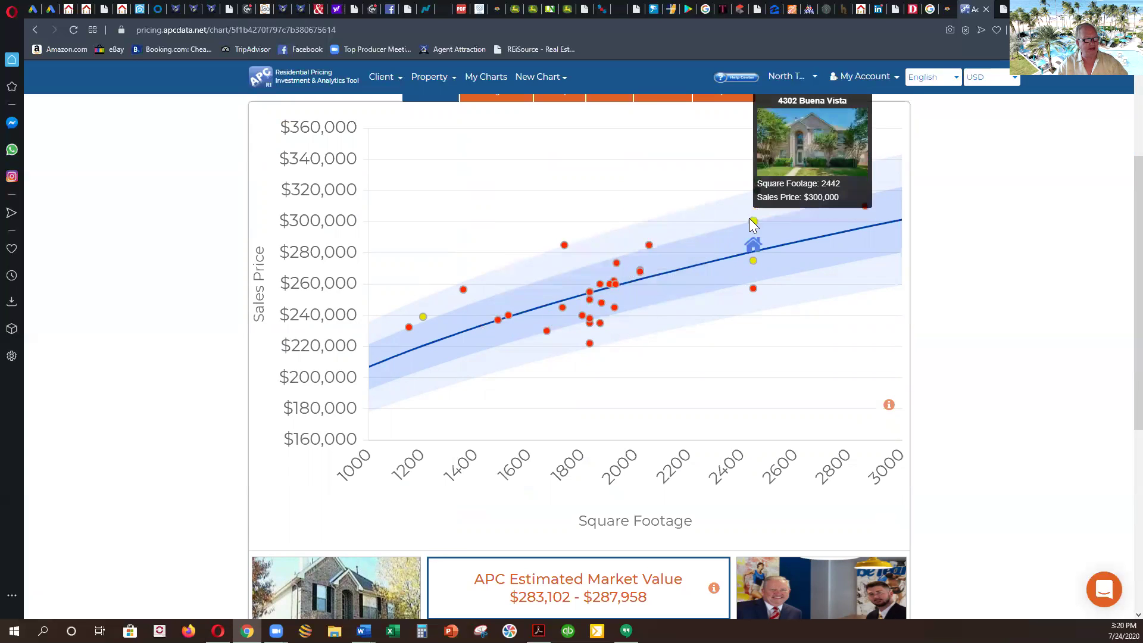
mouse_move(757, 188)
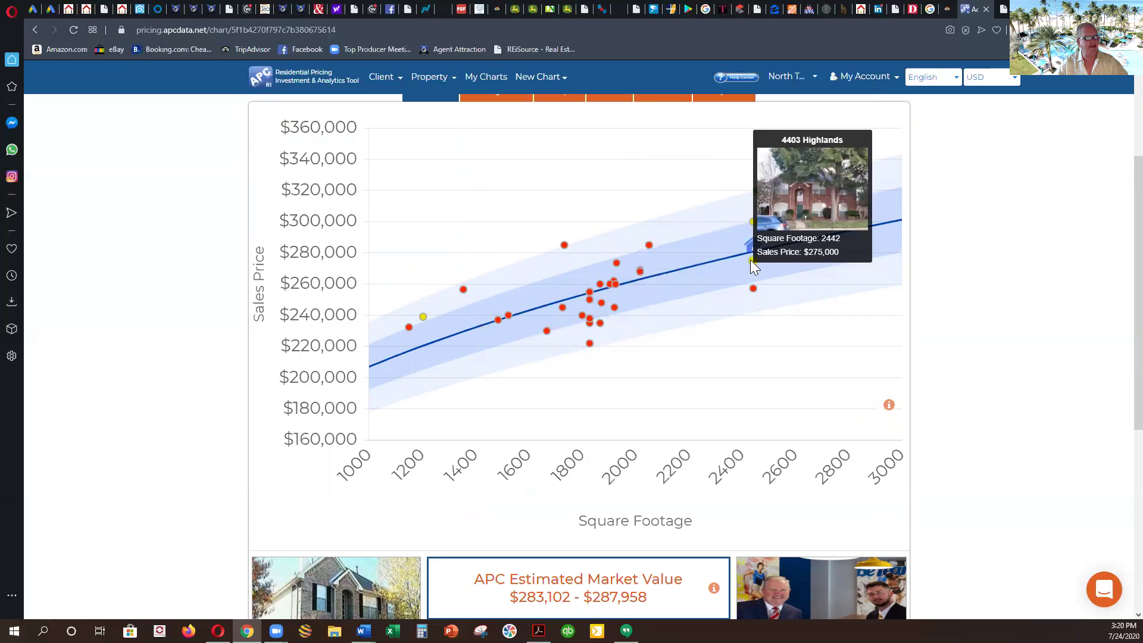
mouse_move(753, 290)
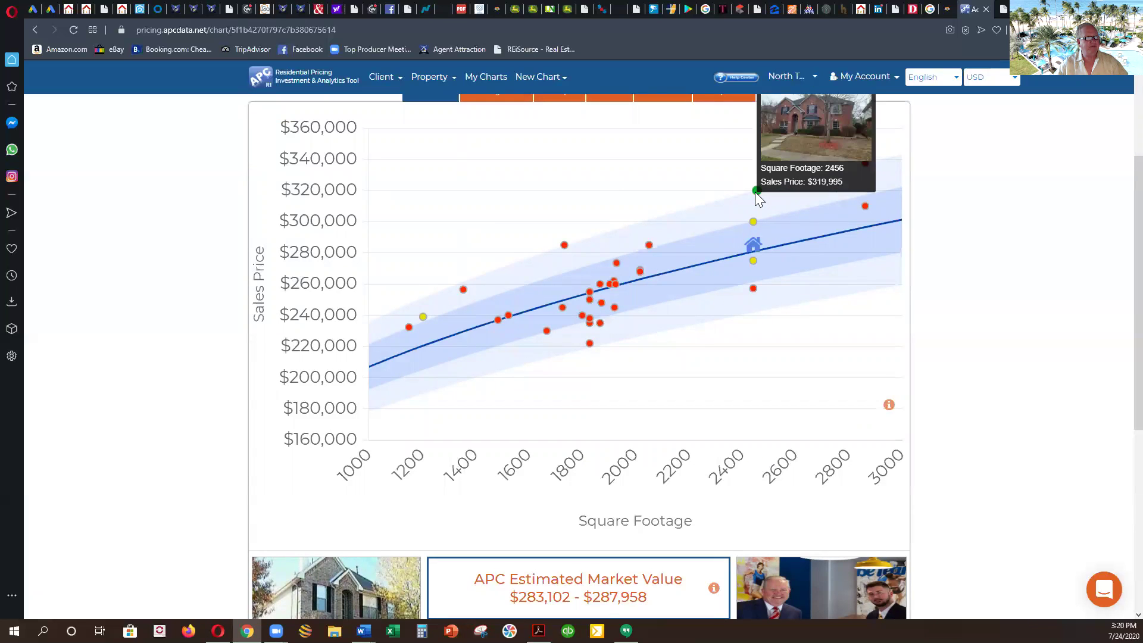
mouse_move(754, 223)
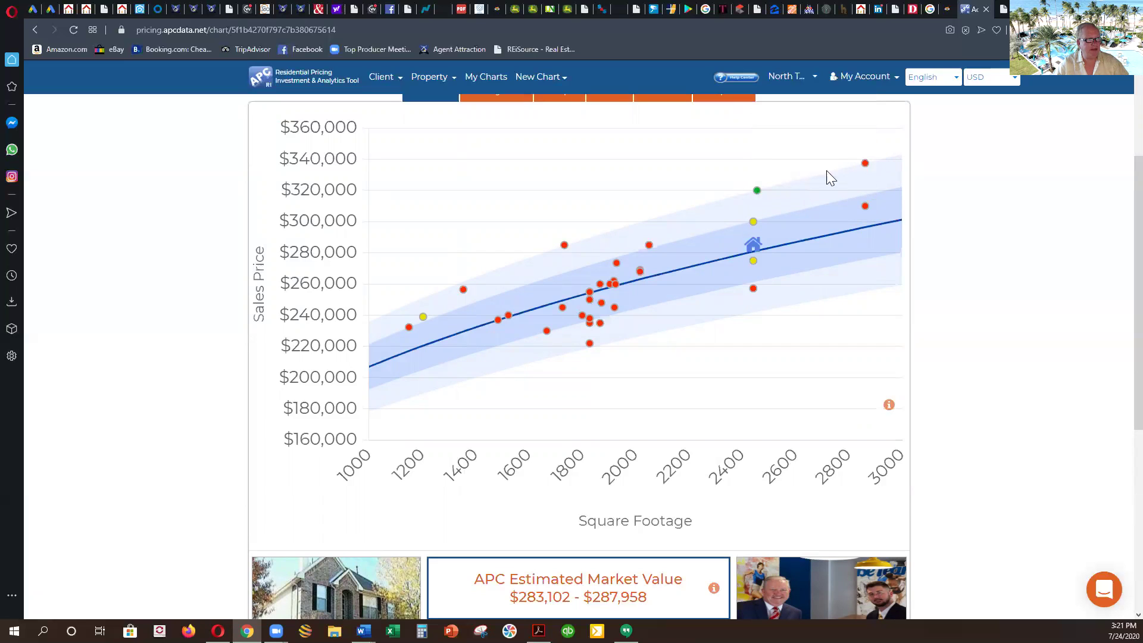
click(753, 289)
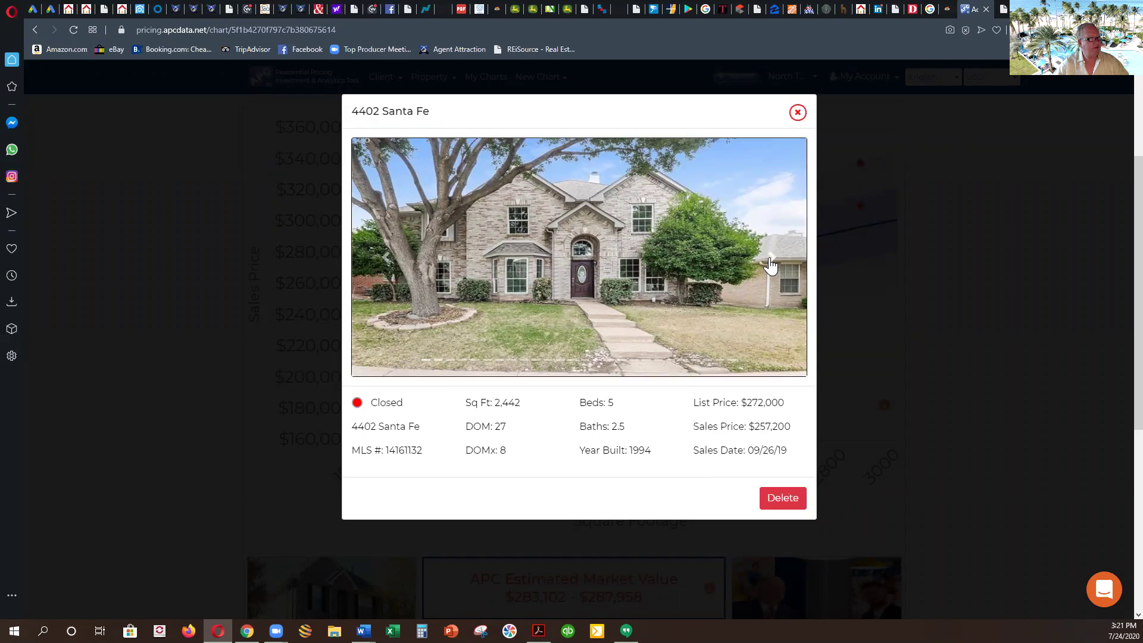
click(771, 265)
click(771, 265)
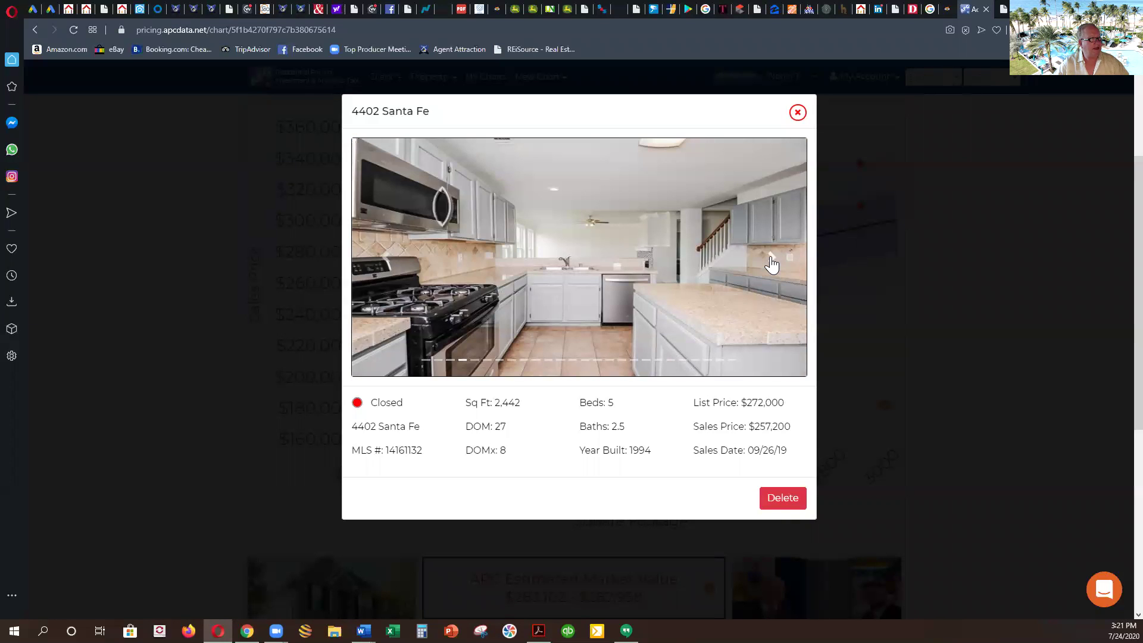
click(771, 265)
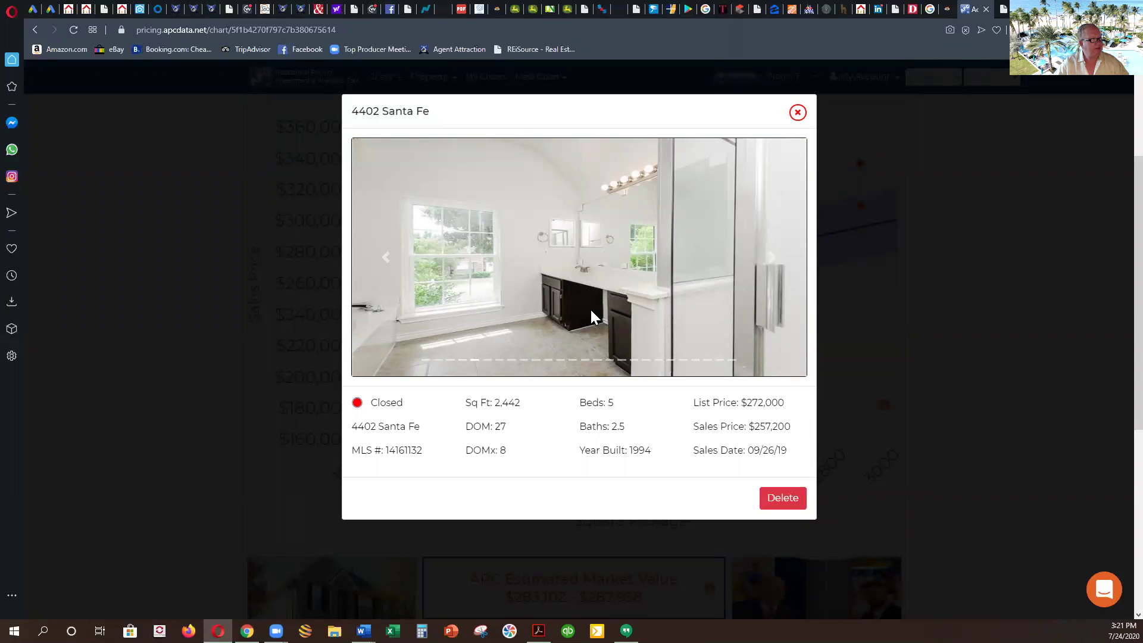
click(773, 262)
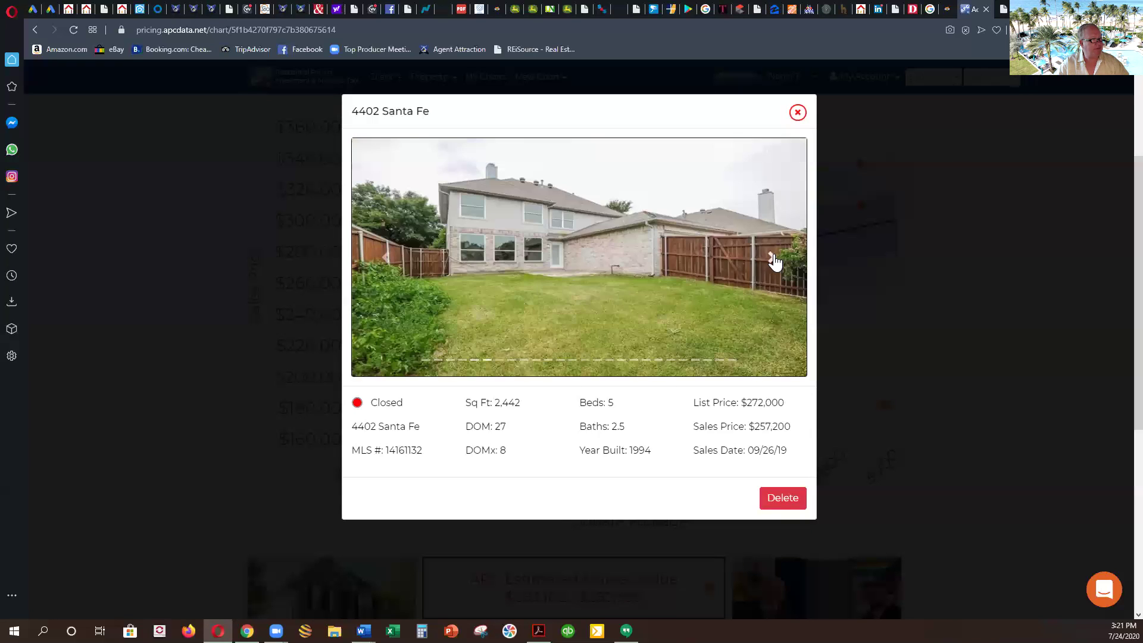
click(773, 262)
click(773, 260)
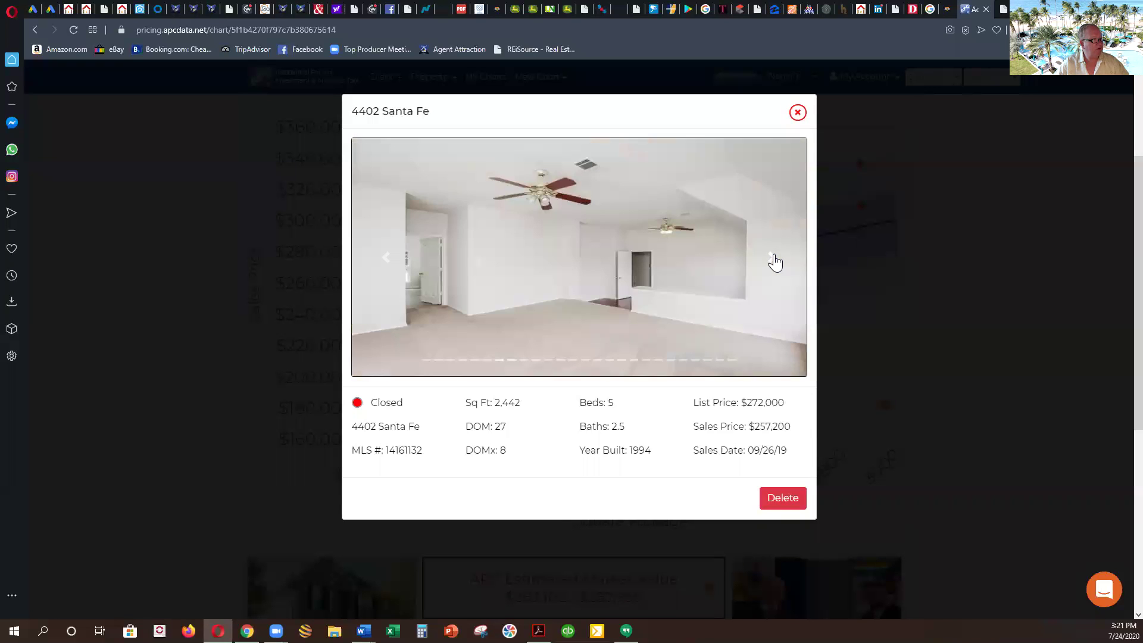
click(775, 262)
click(774, 262)
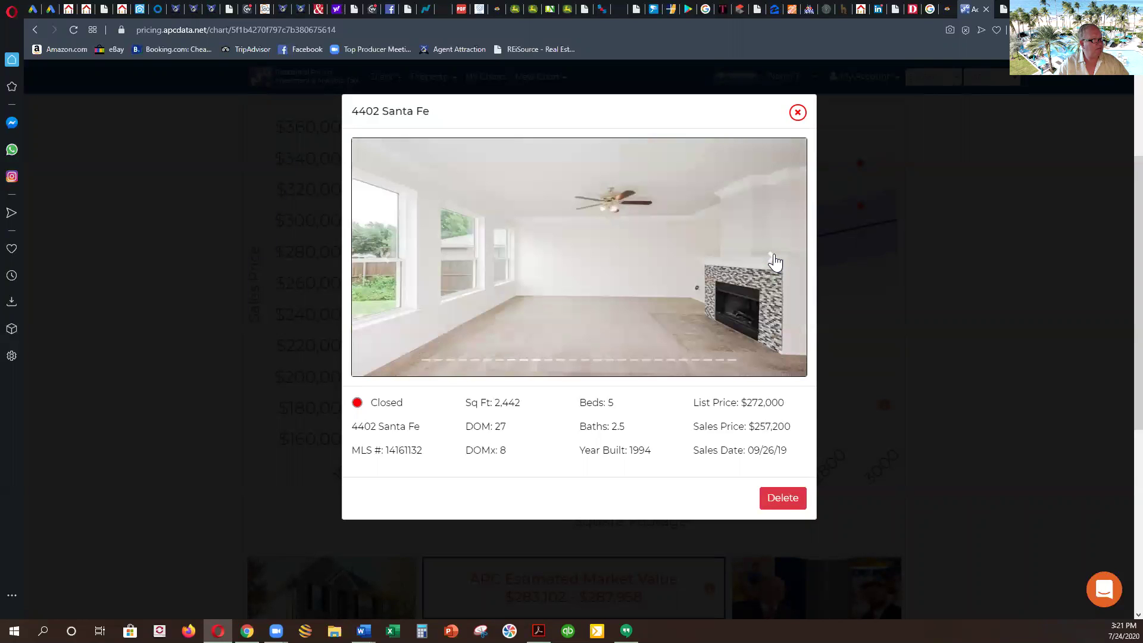
click(775, 262)
click(775, 262)
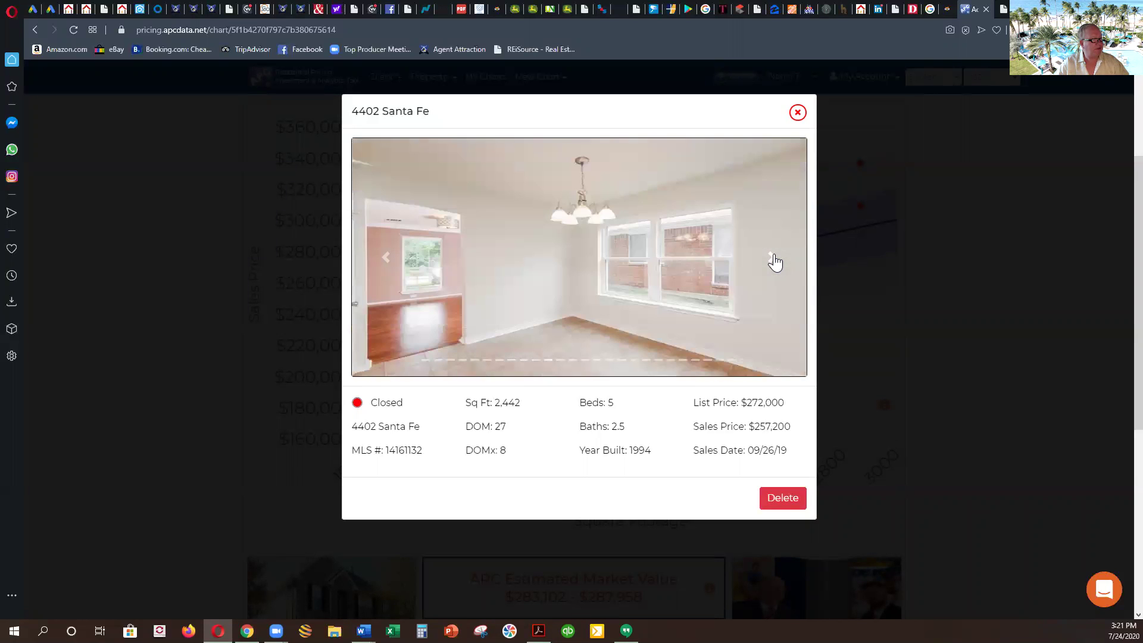
click(774, 262)
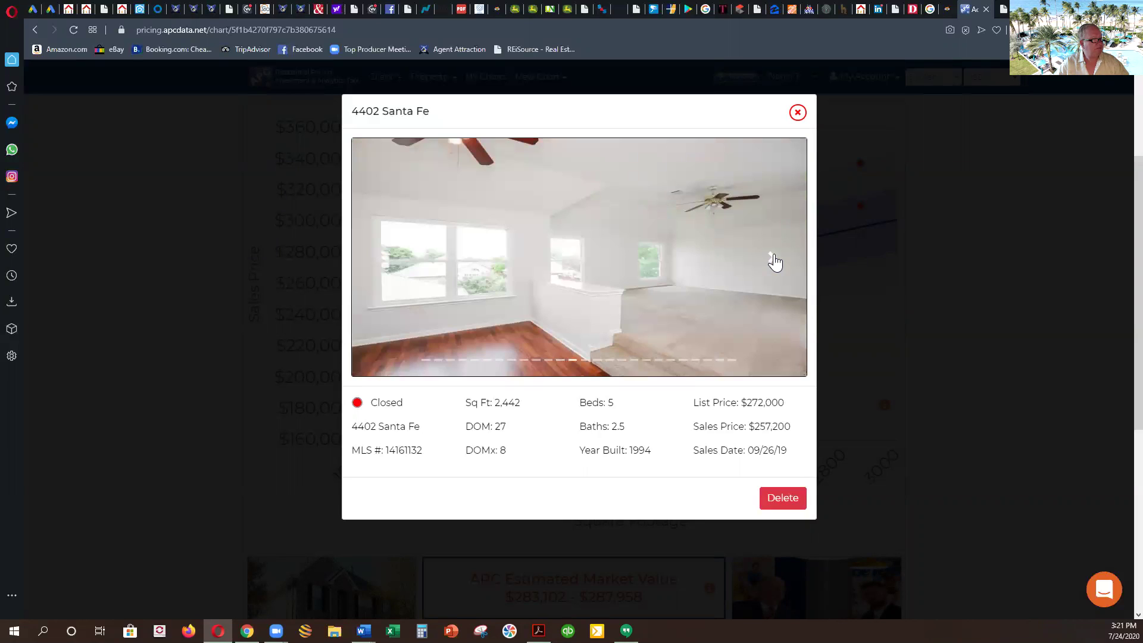
click(775, 262)
click(774, 262)
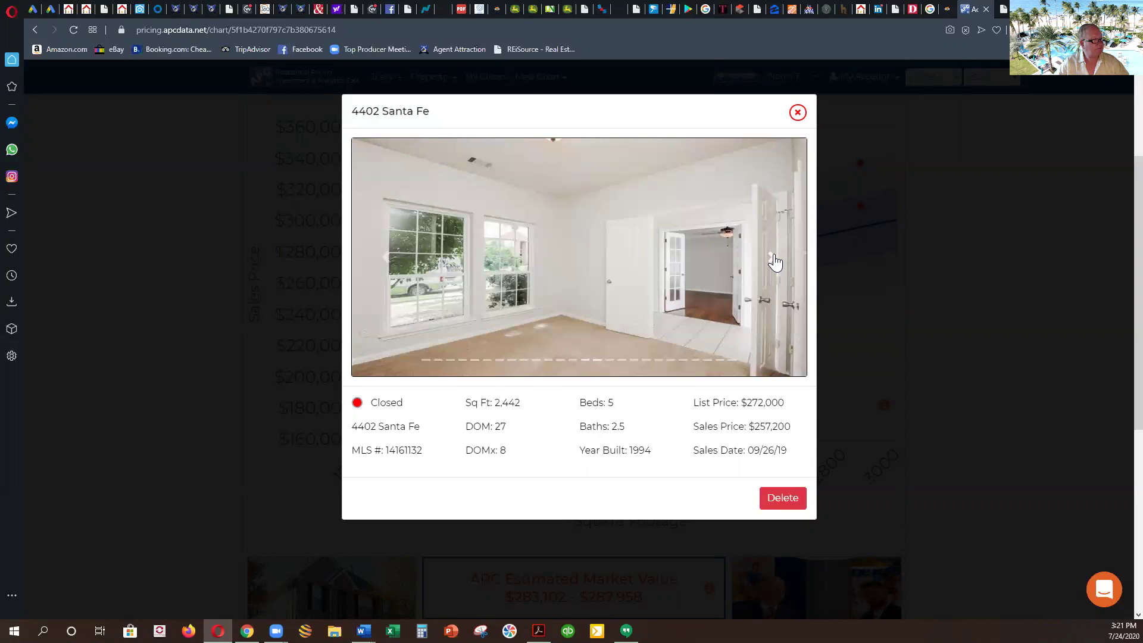
click(775, 262)
click(774, 262)
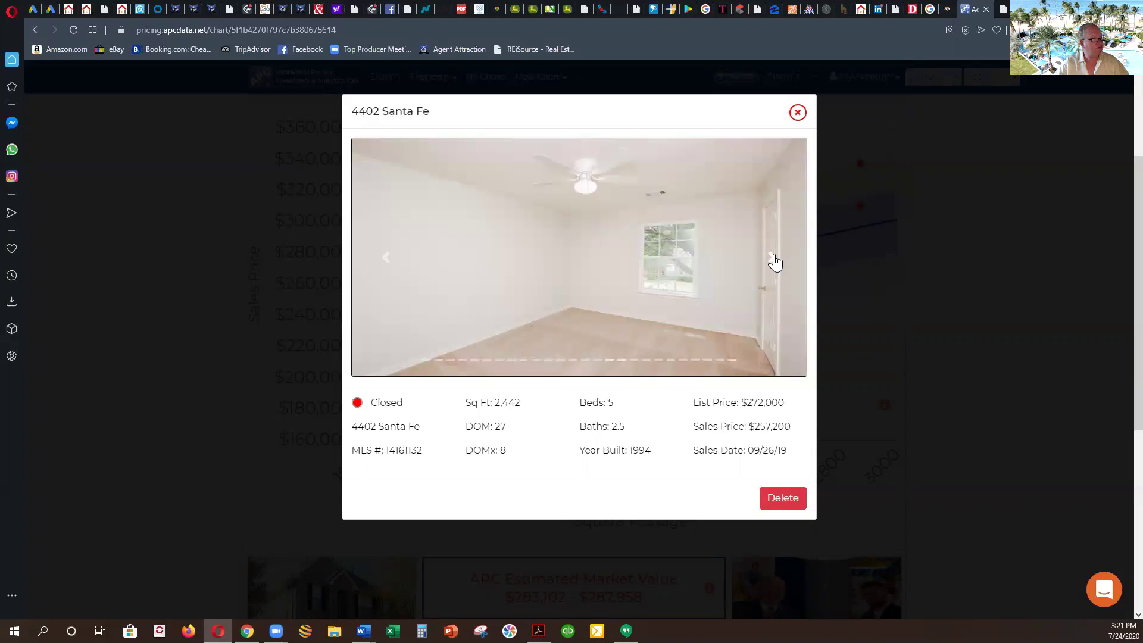
click(796, 113)
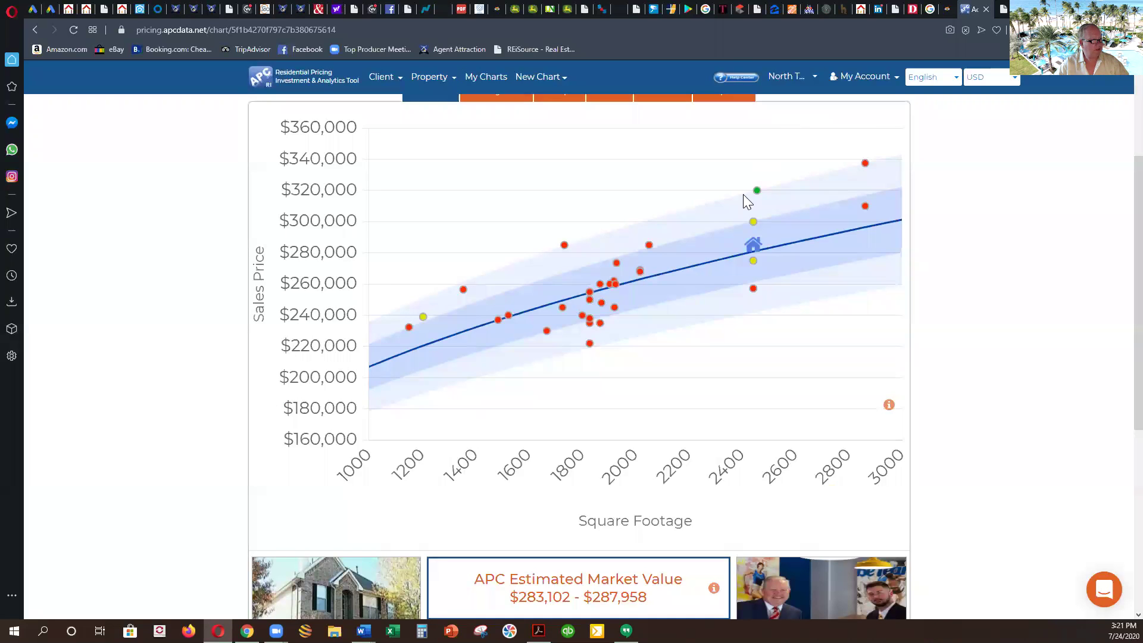
click(753, 288)
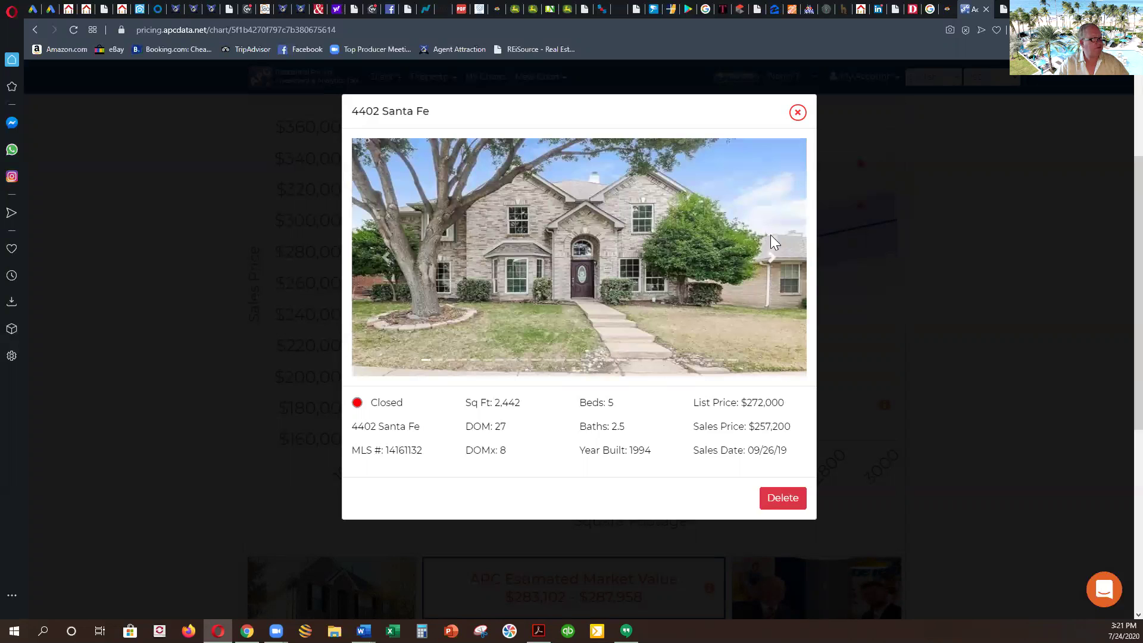
click(798, 112)
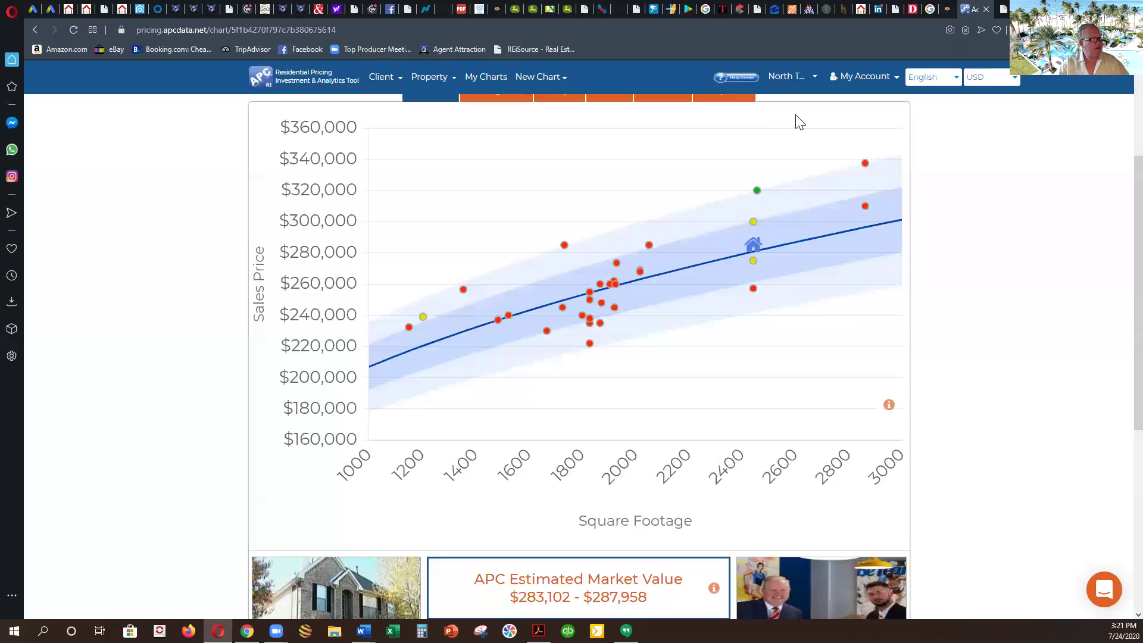
click(755, 190)
click(772, 258)
click(772, 259)
click(773, 260)
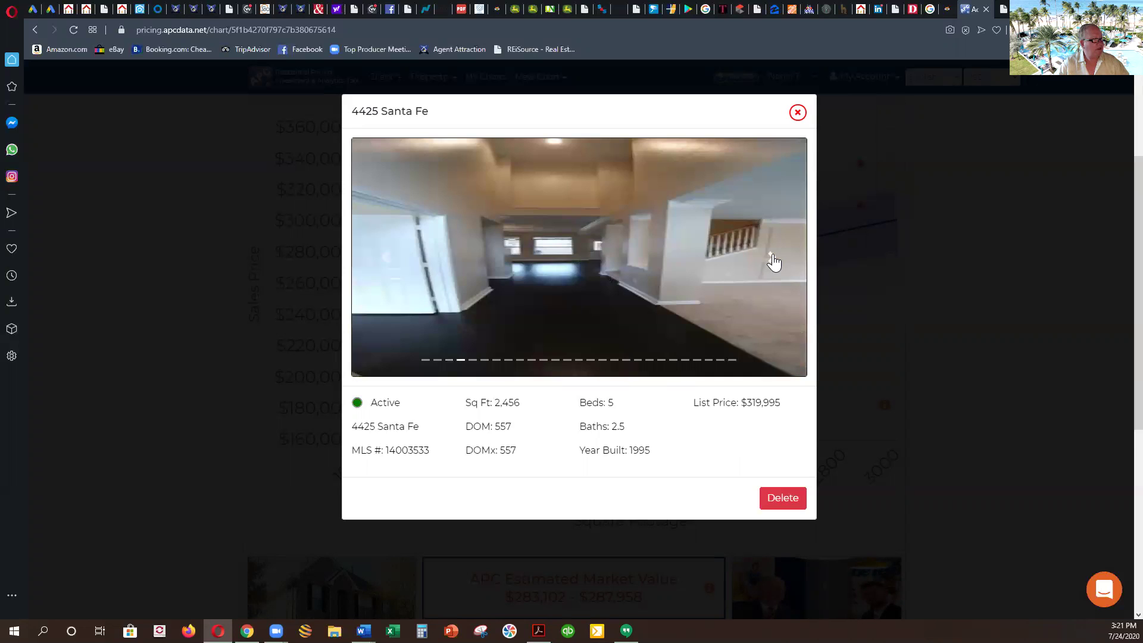
click(772, 260)
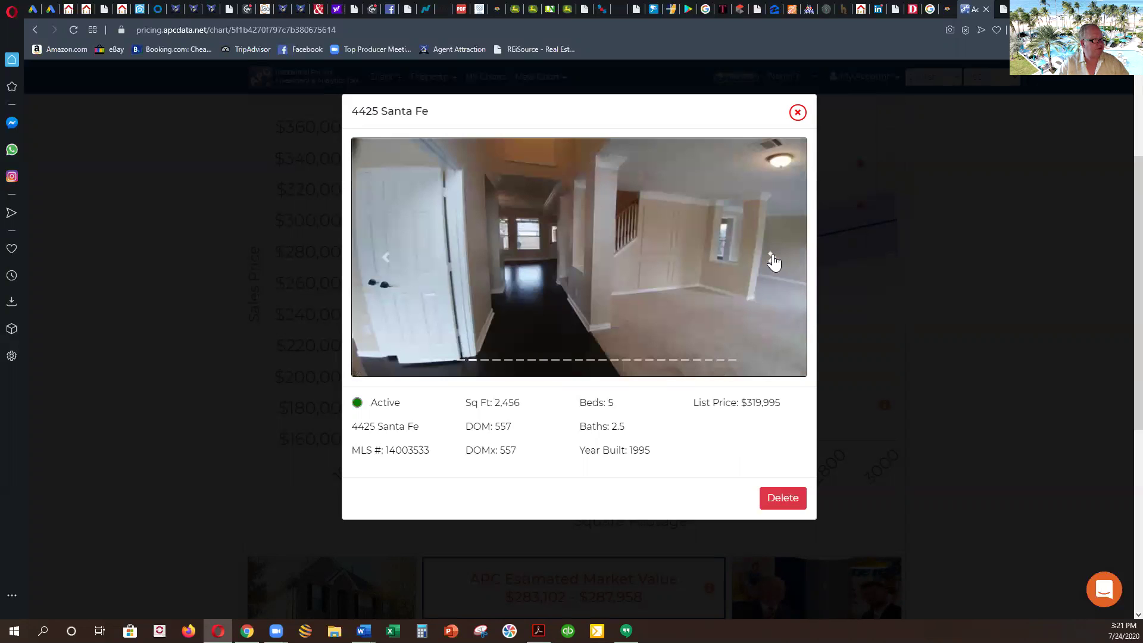
click(772, 260)
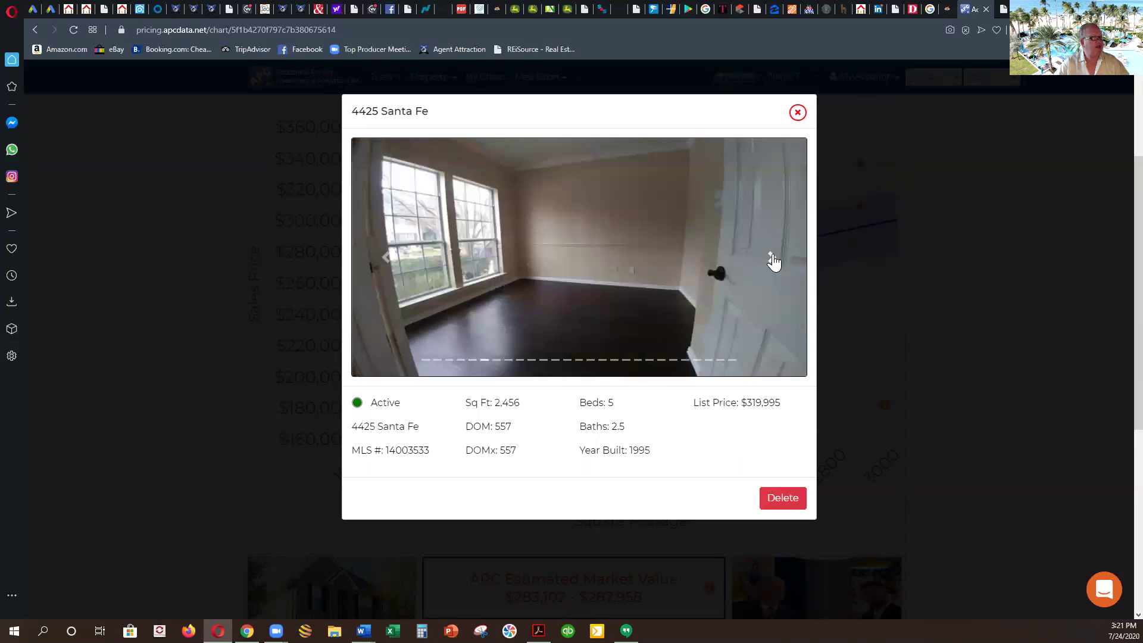
click(772, 260)
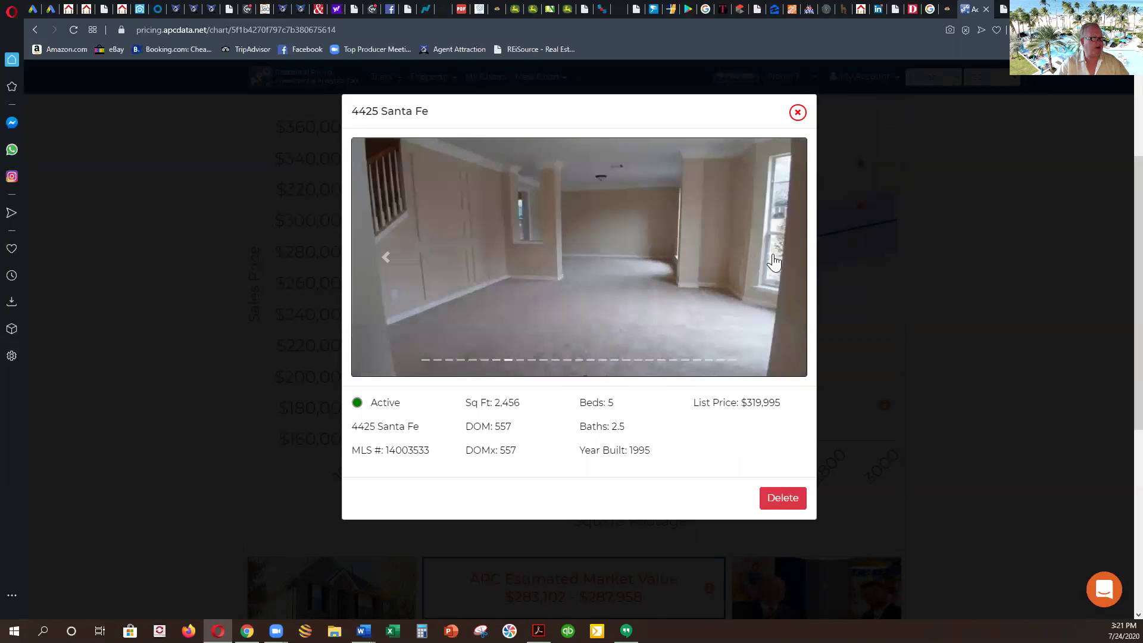
click(772, 260)
click(773, 259)
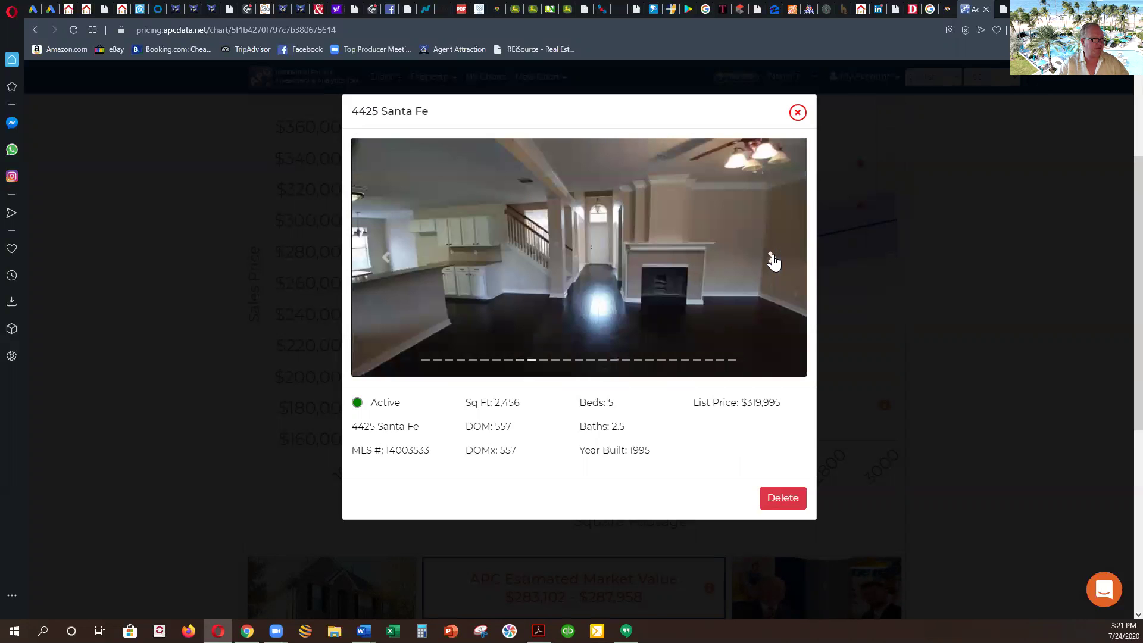
click(773, 259)
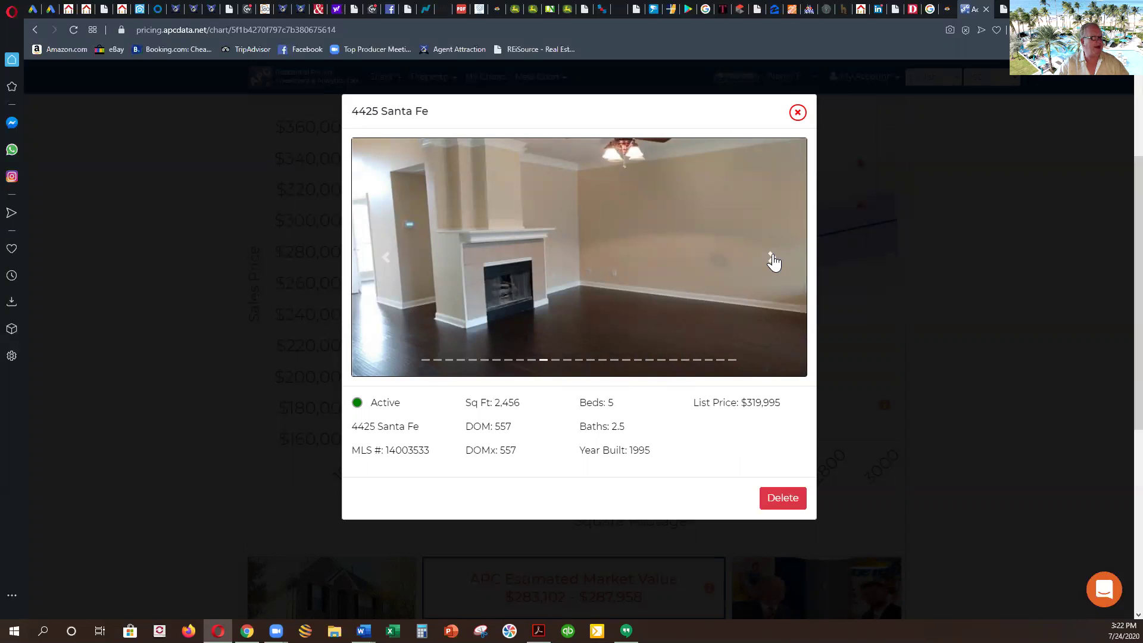
click(772, 260)
click(773, 260)
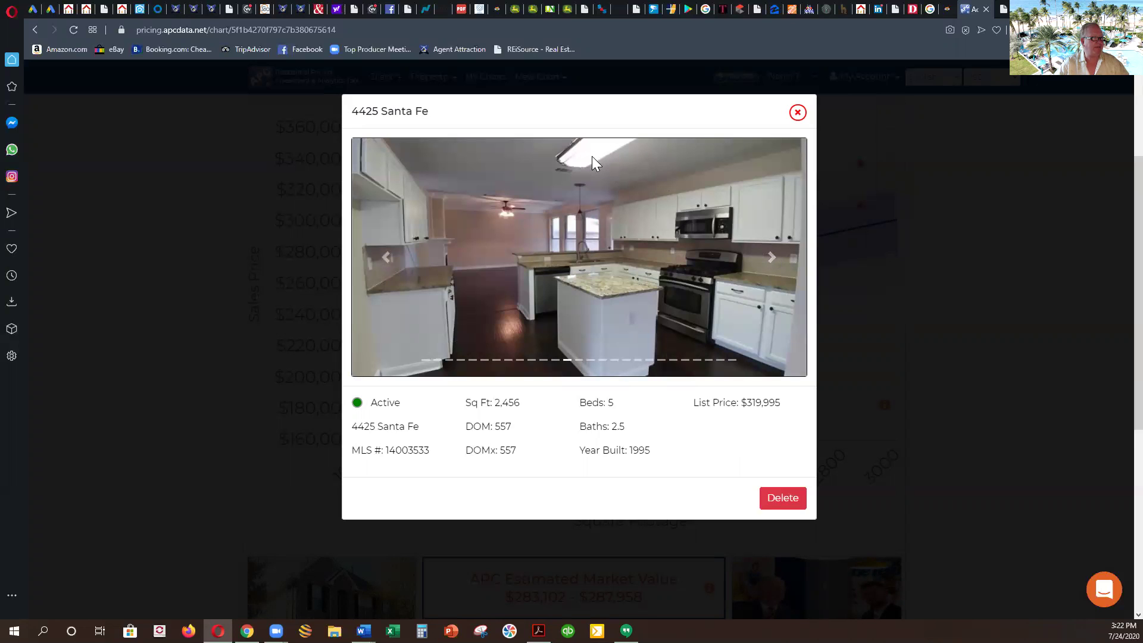
click(769, 259)
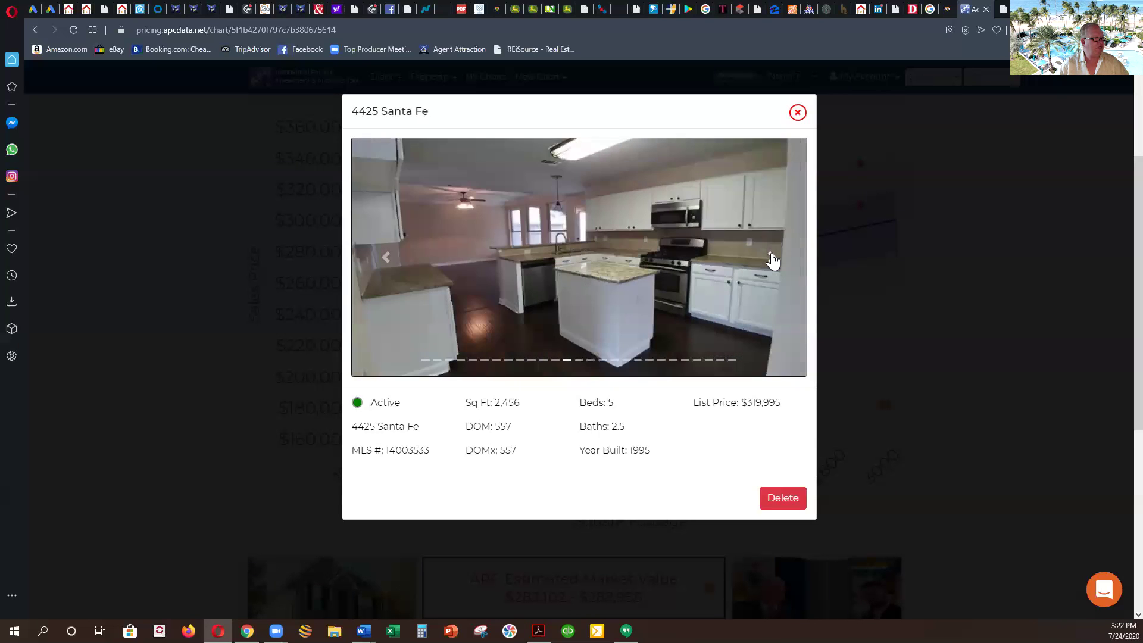
click(774, 256)
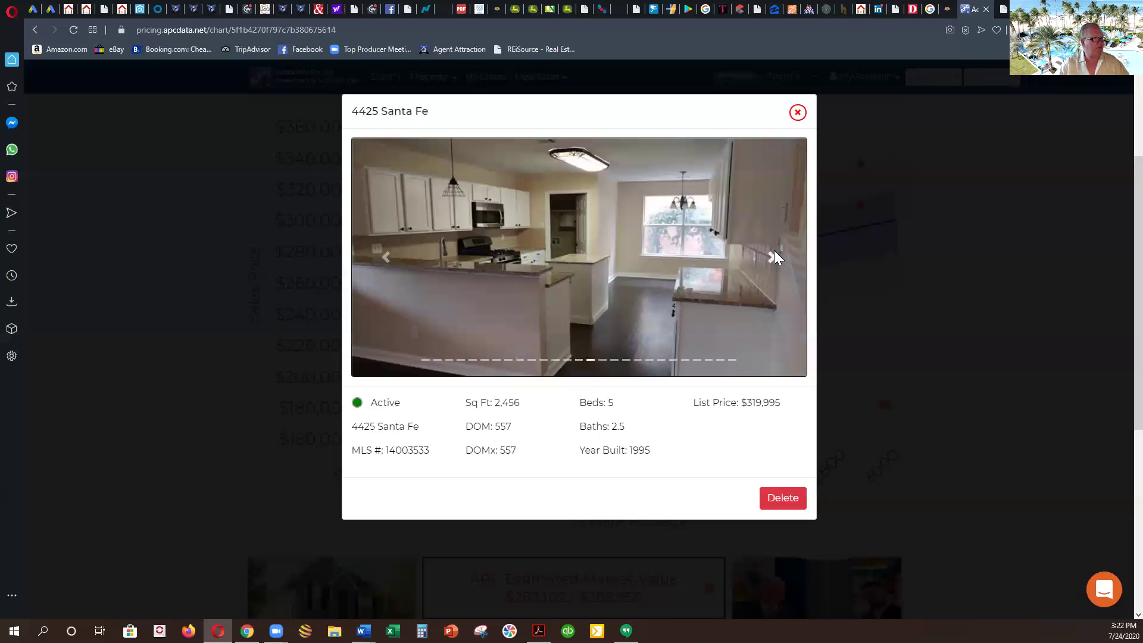
click(774, 256)
click(774, 256)
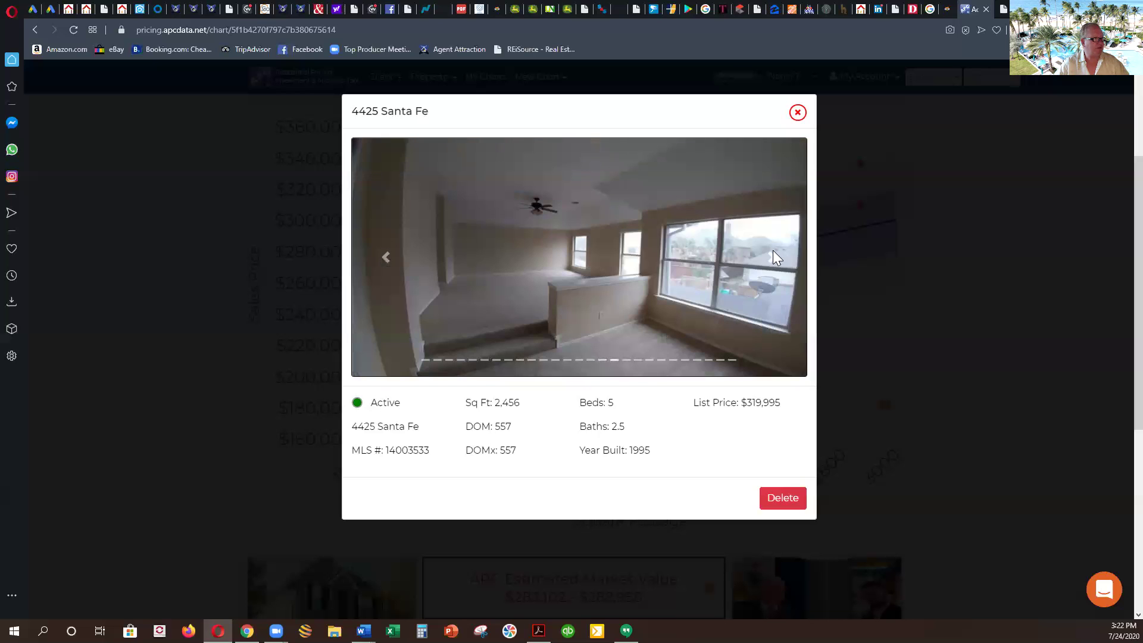
click(774, 258)
click(775, 258)
click(774, 257)
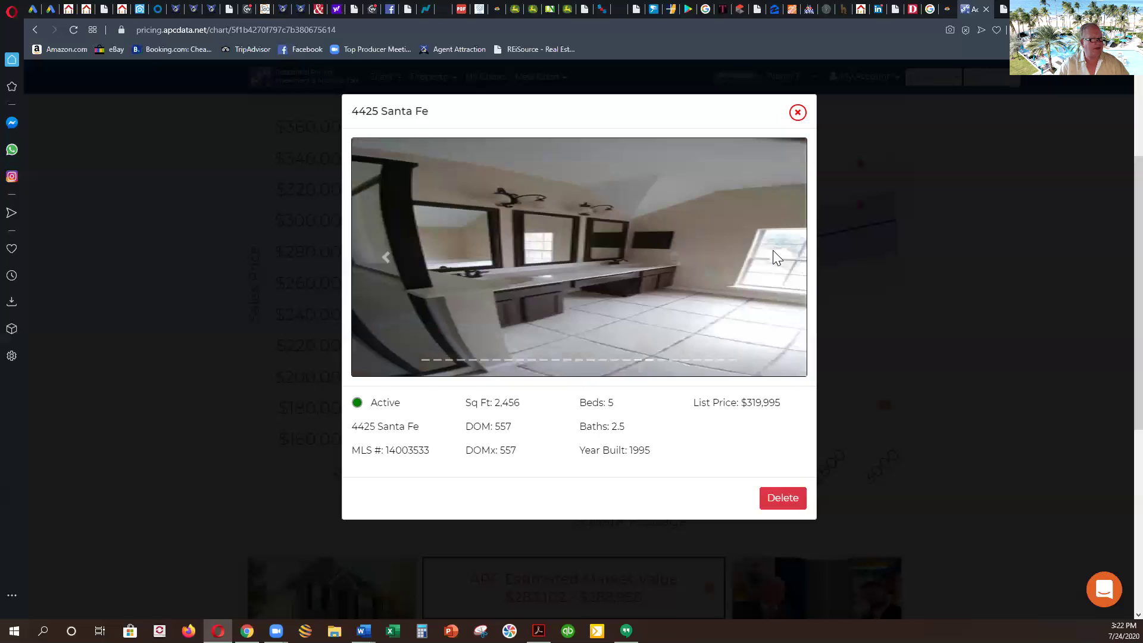
click(774, 258)
click(773, 258)
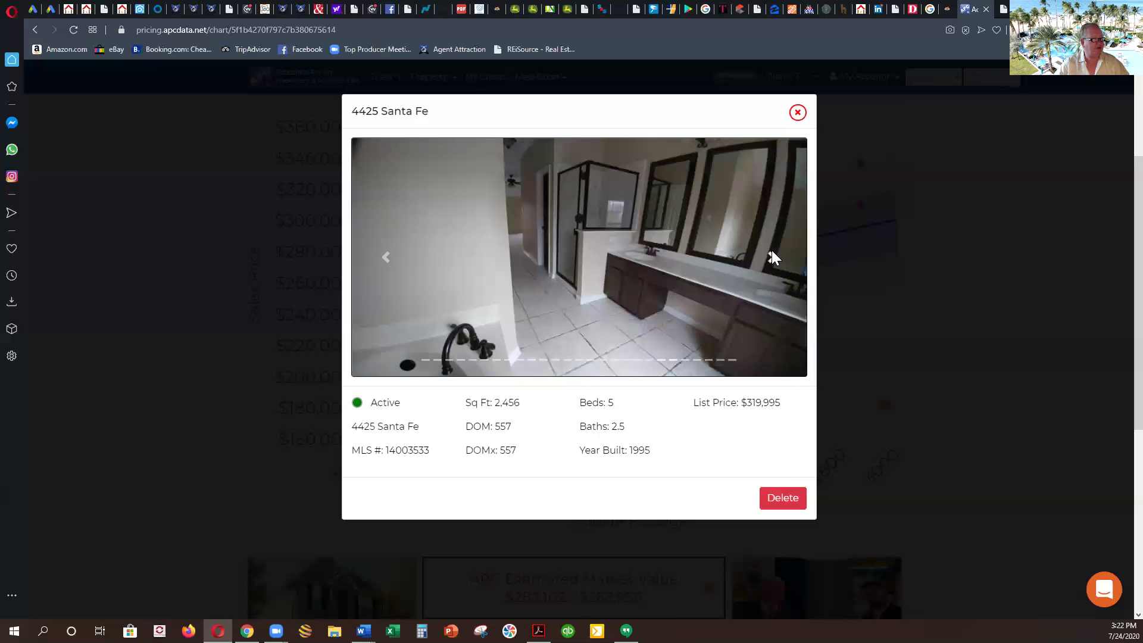
click(387, 258)
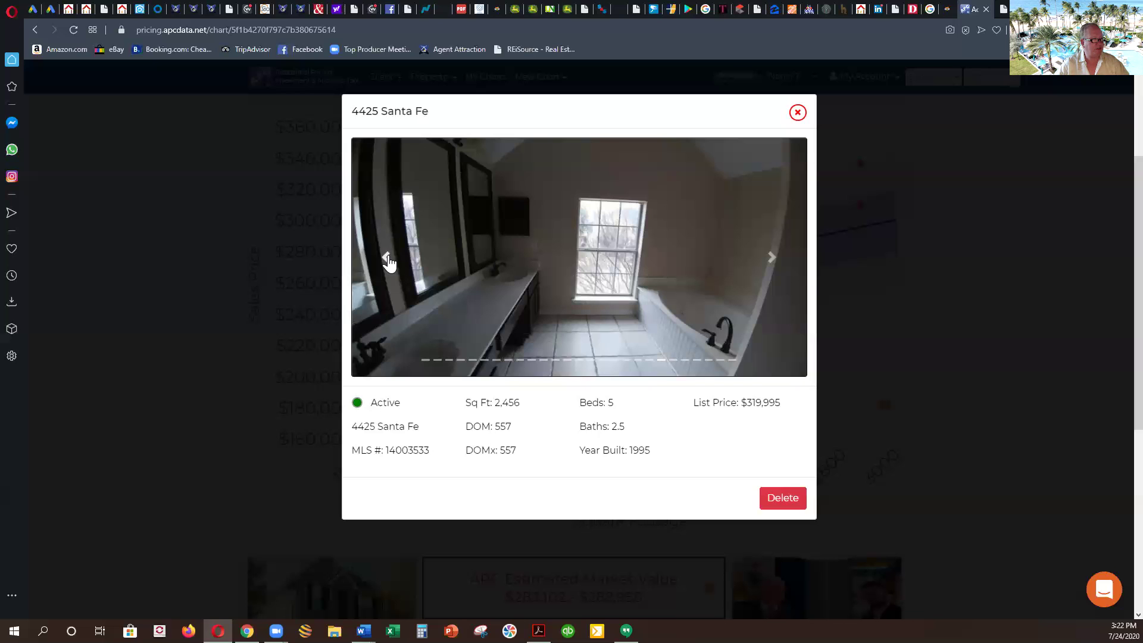
click(797, 112)
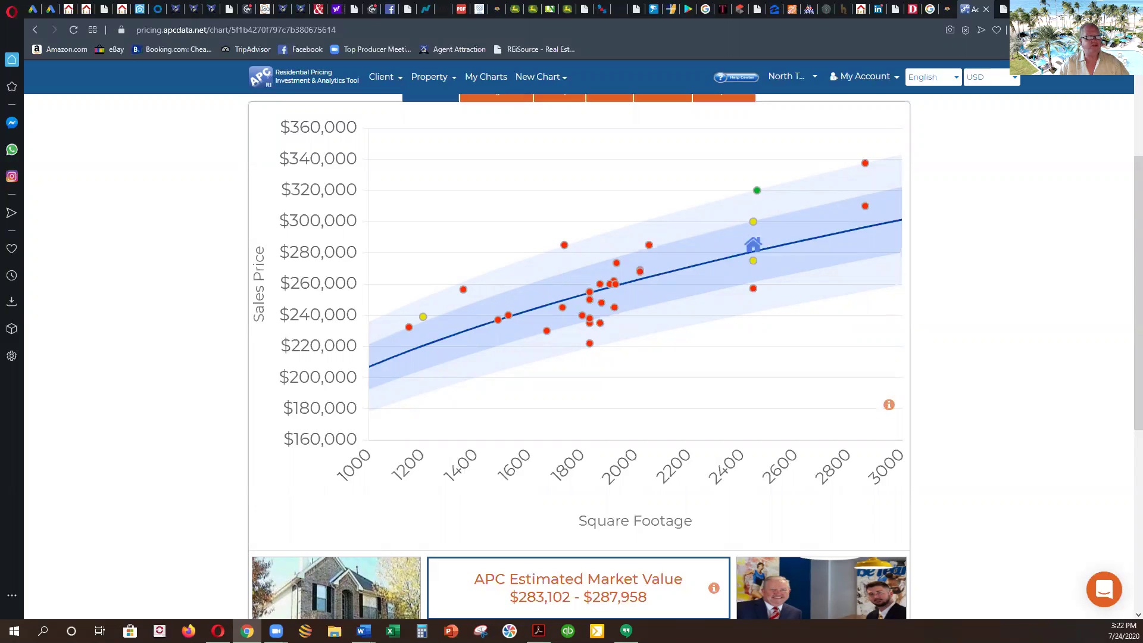
key(alt+Tab)
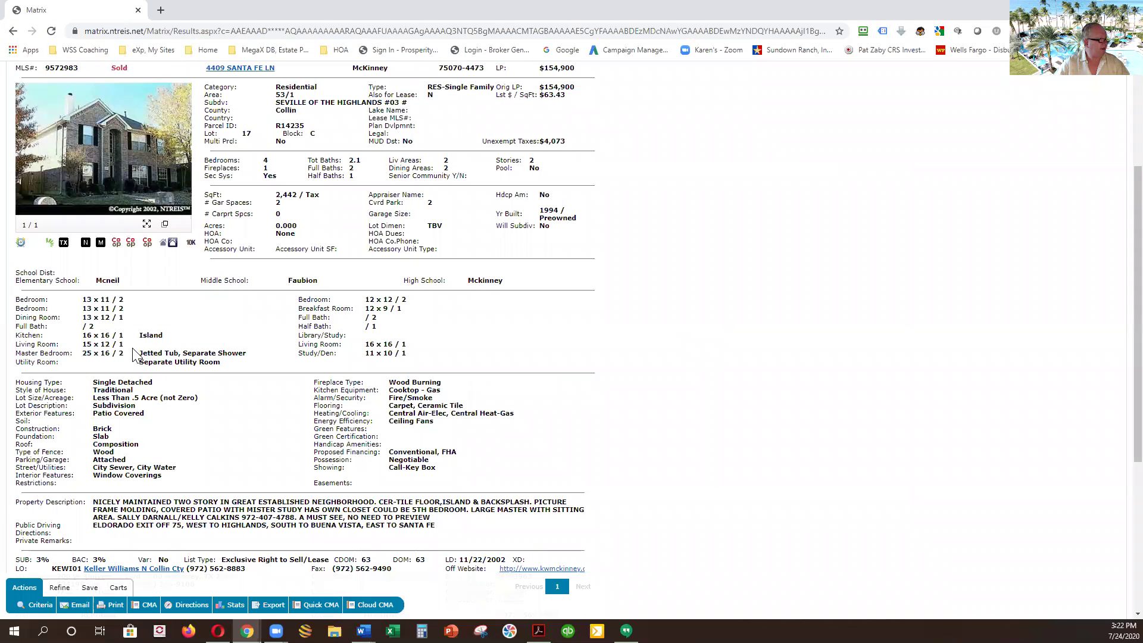
drag(134, 355, 72, 356)
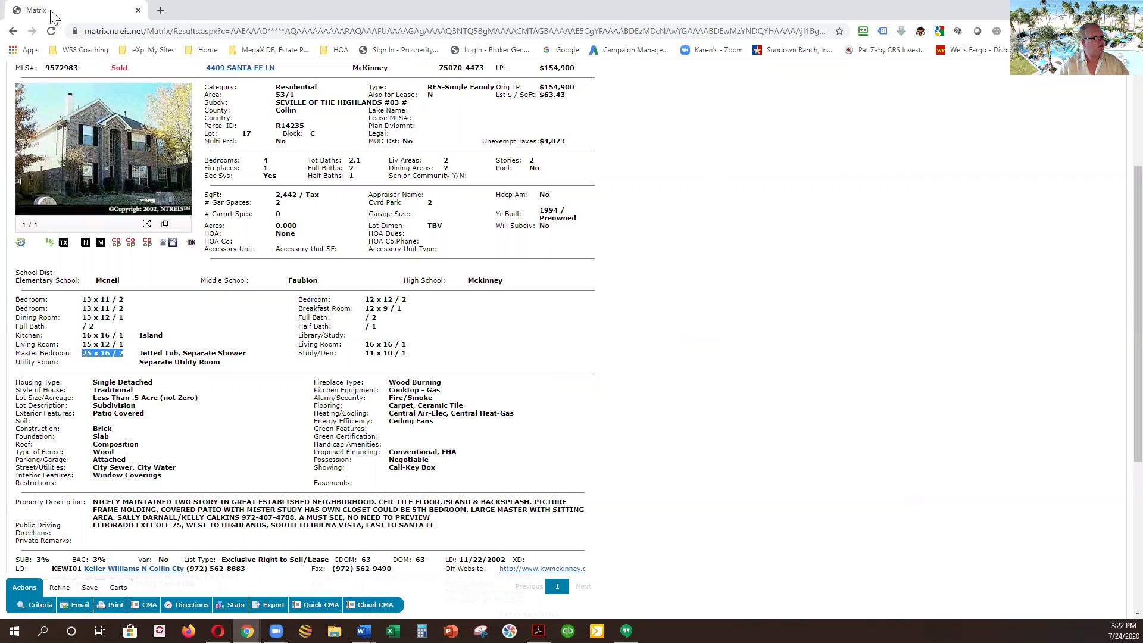
drag(71, 14, 158, 21)
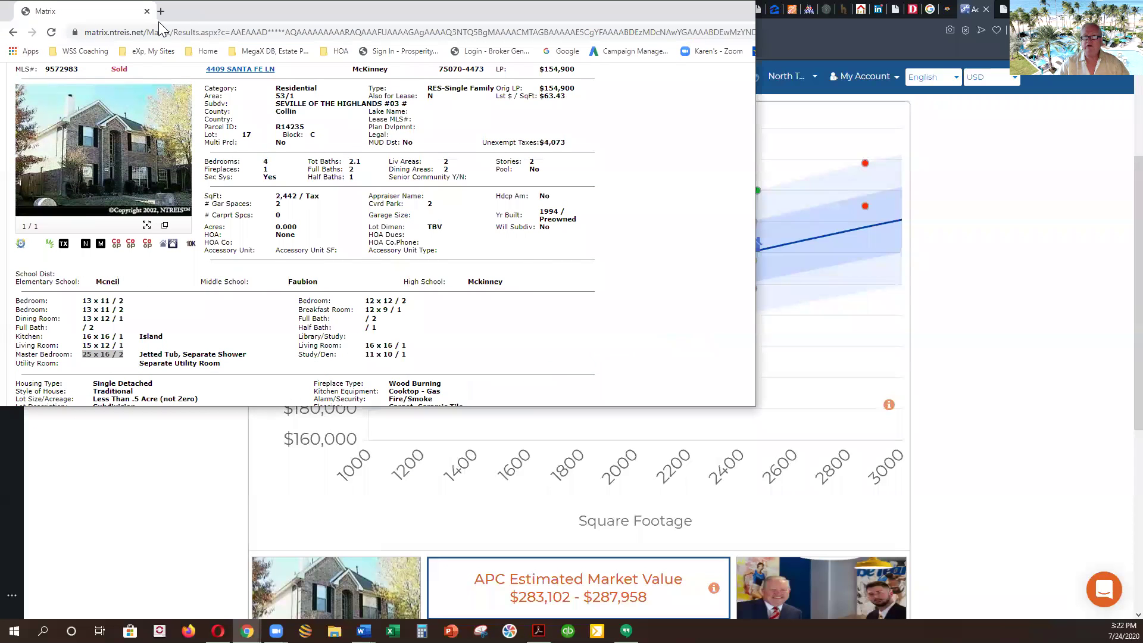
key(alt+Tab)
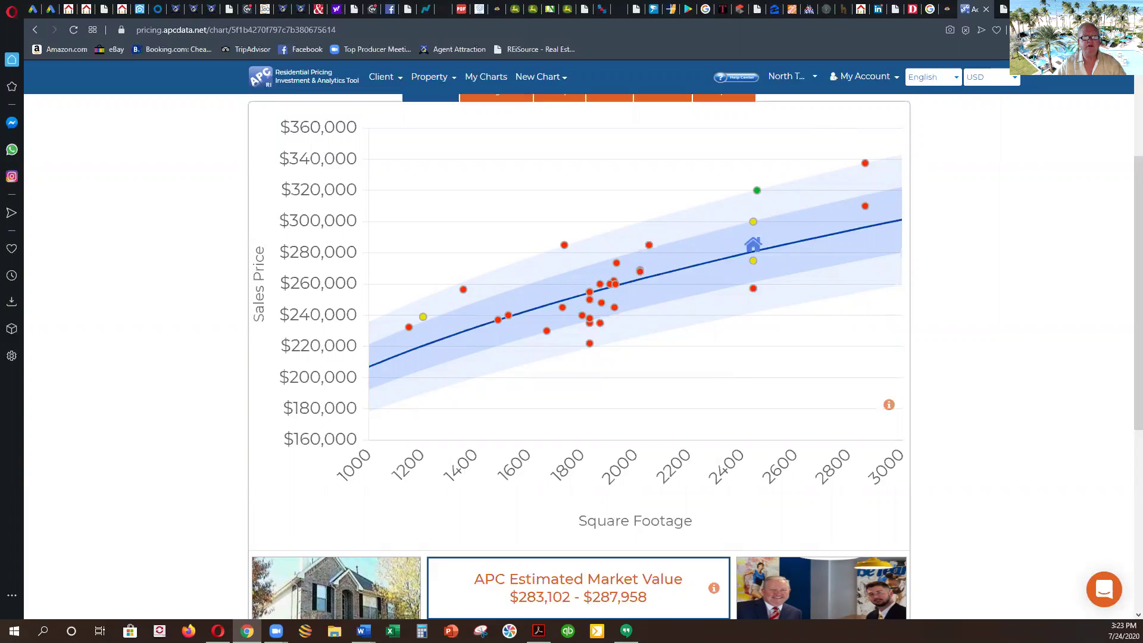
mouse_move(615, 284)
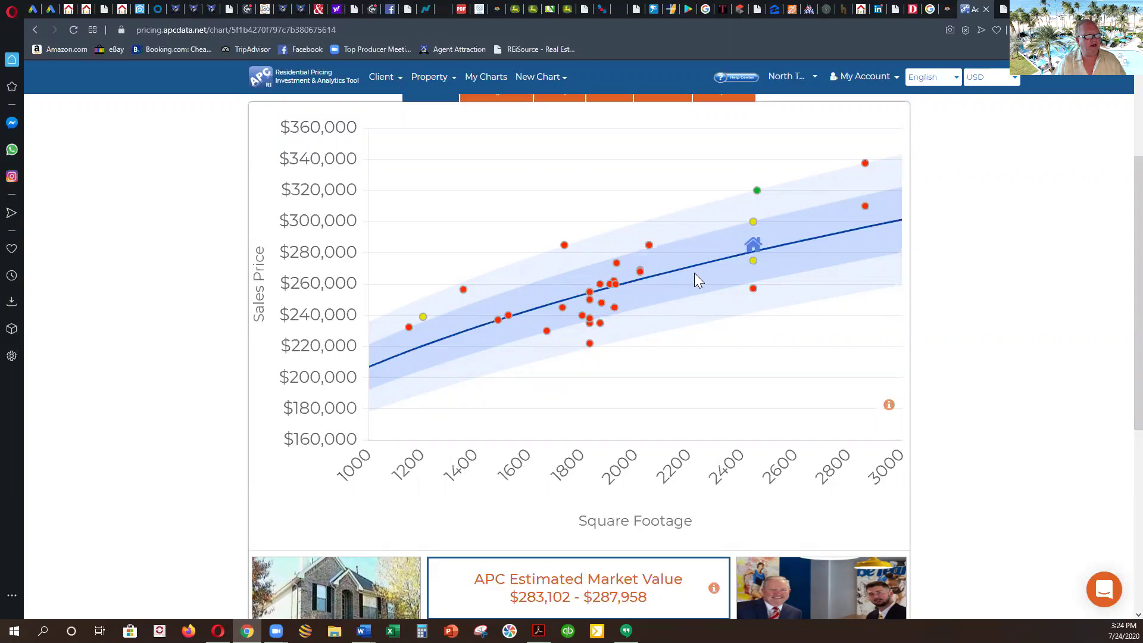
mouse_move(756, 192)
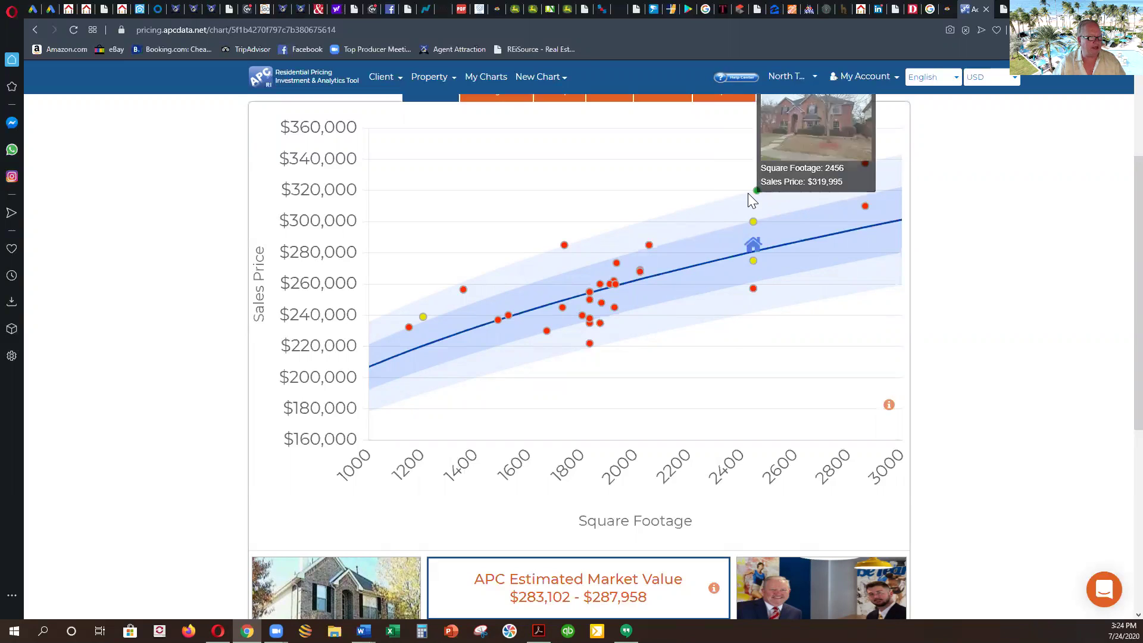
mouse_move(753, 288)
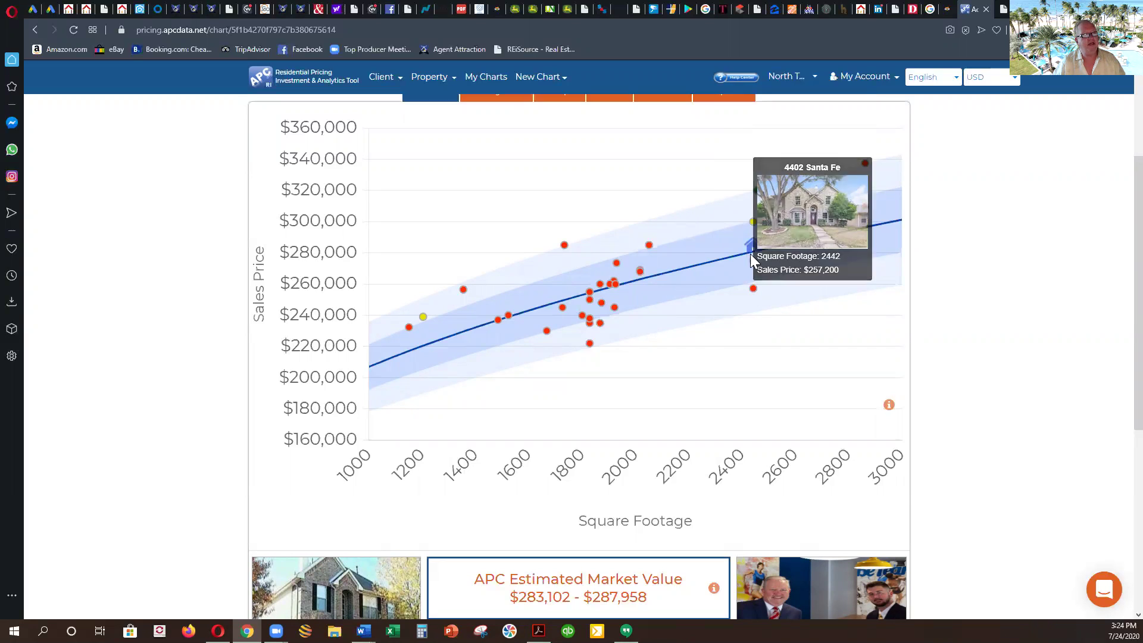
click(756, 190)
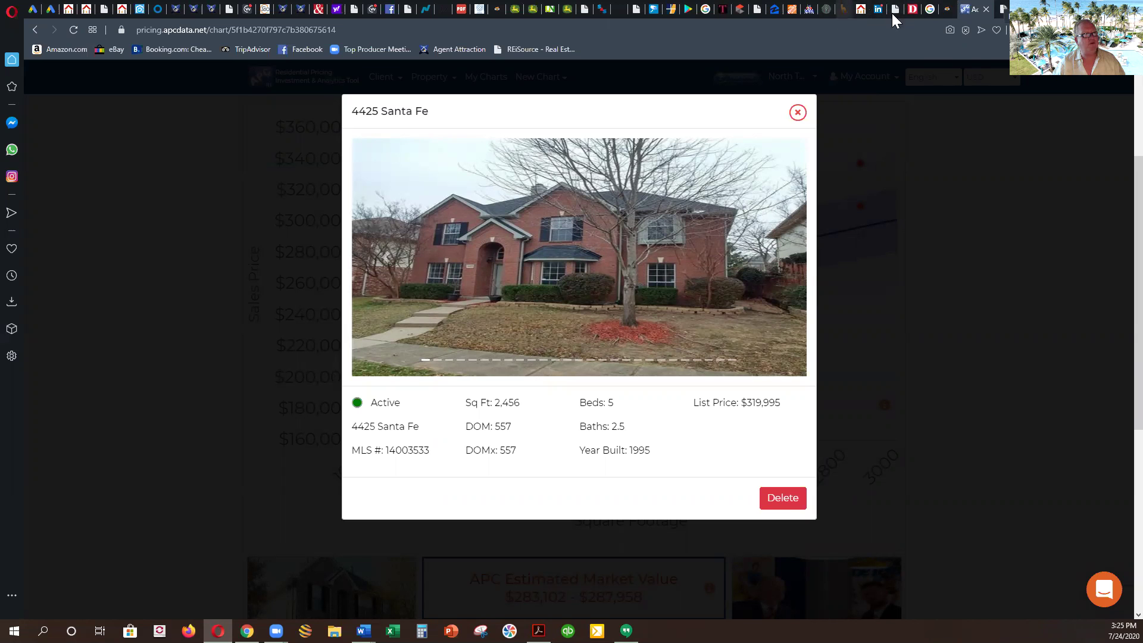
click(1004, 11)
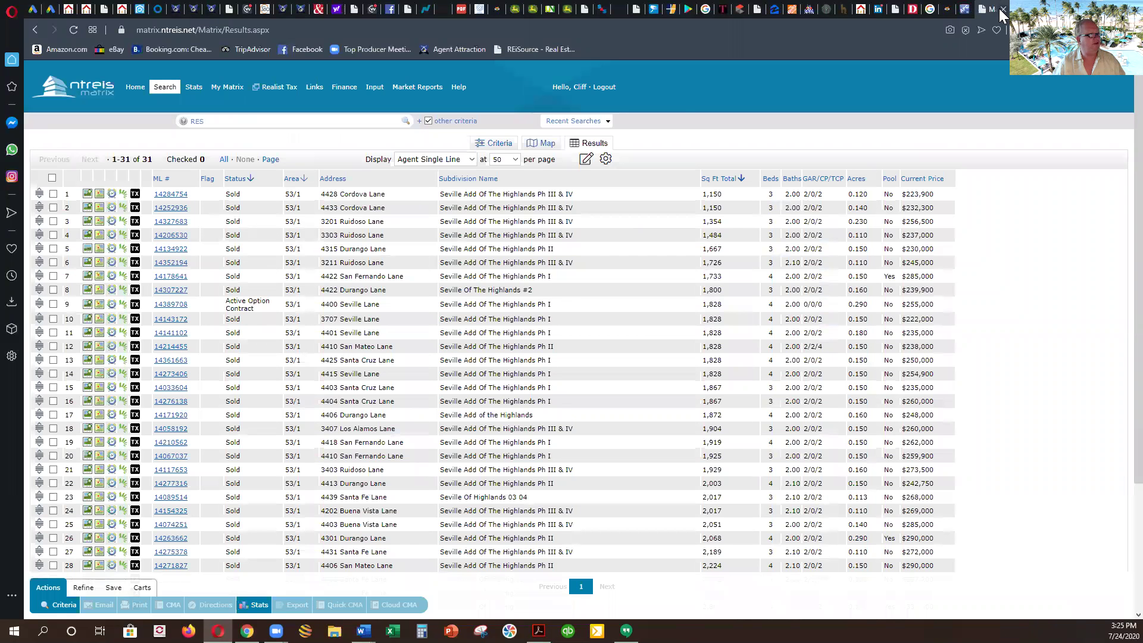
click(335, 180)
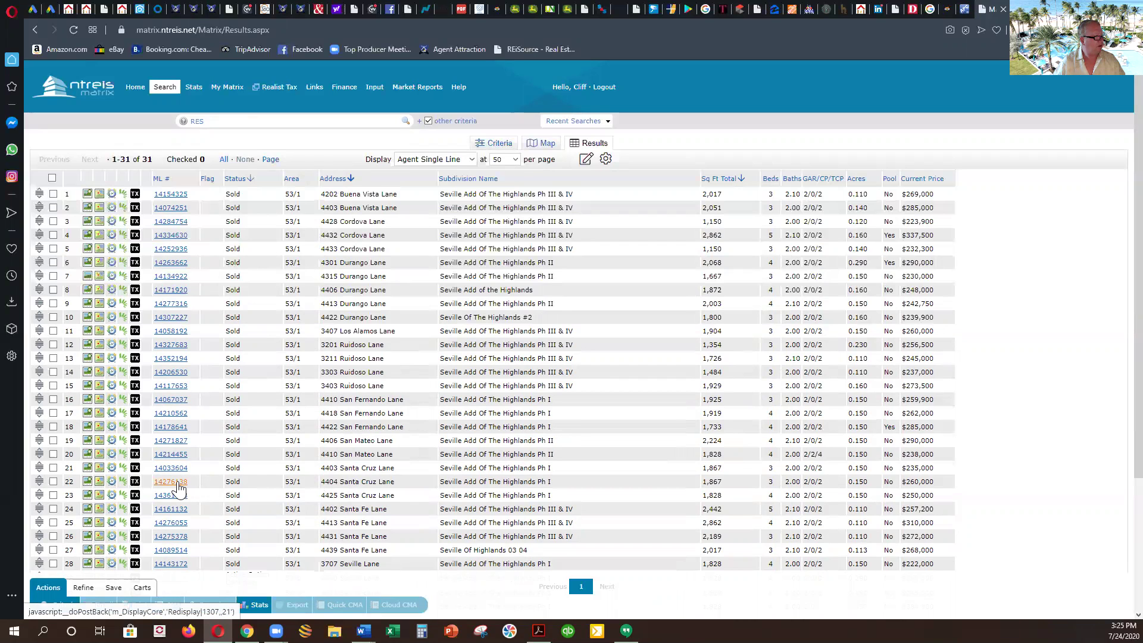
click(171, 481)
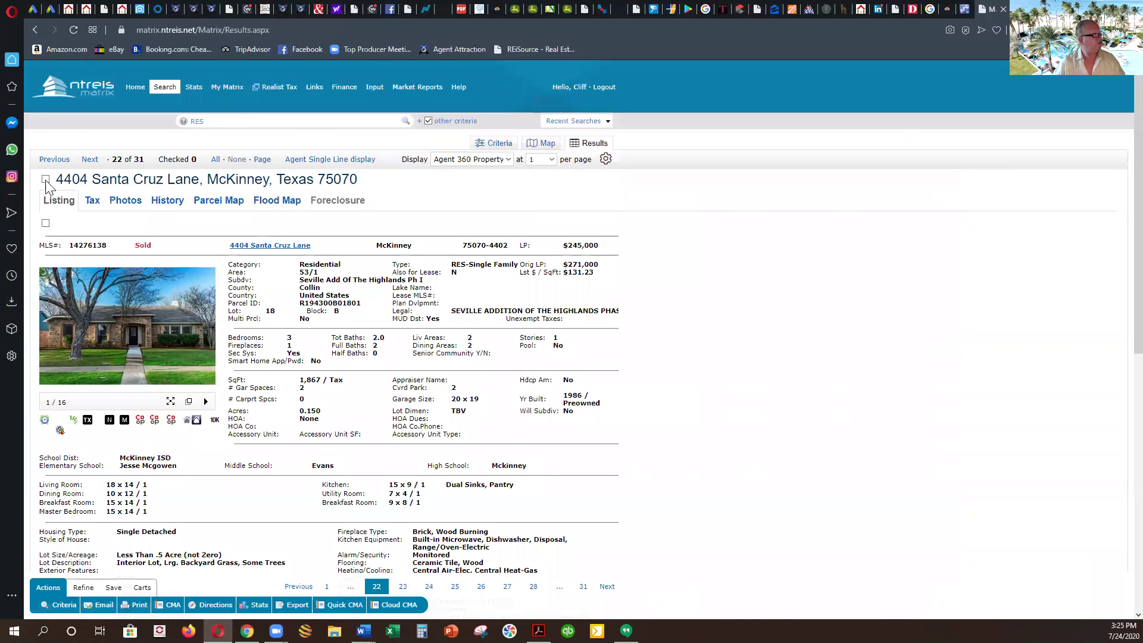
click(35, 30)
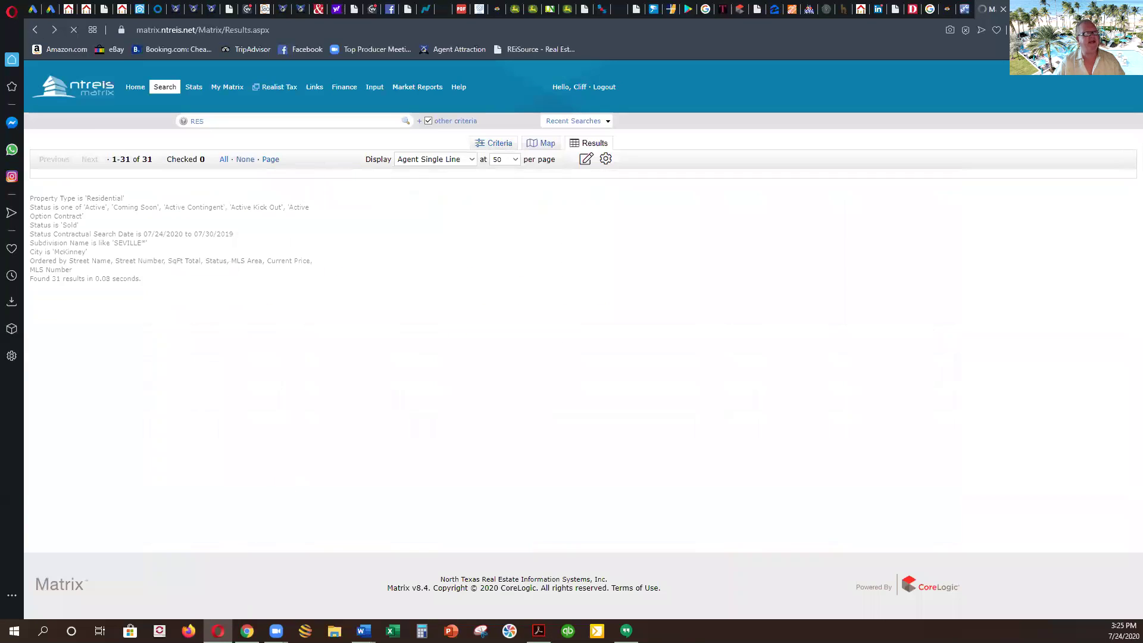
Re-sort the Matrix Seville results by listing status so Active Option Contract comes first
click(966, 9)
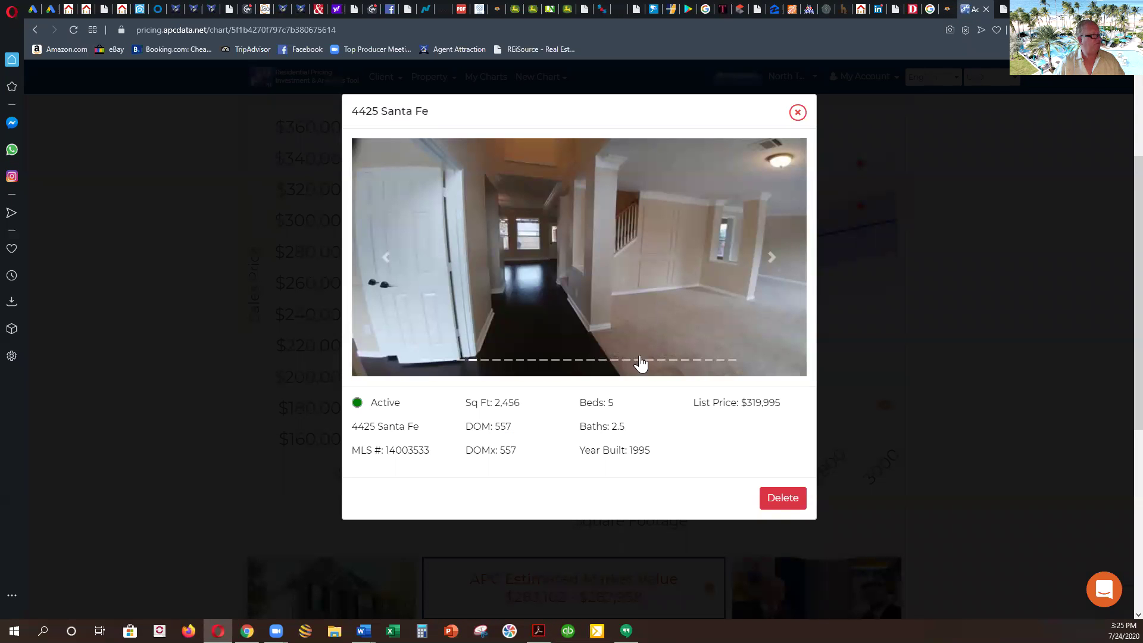
click(1005, 9)
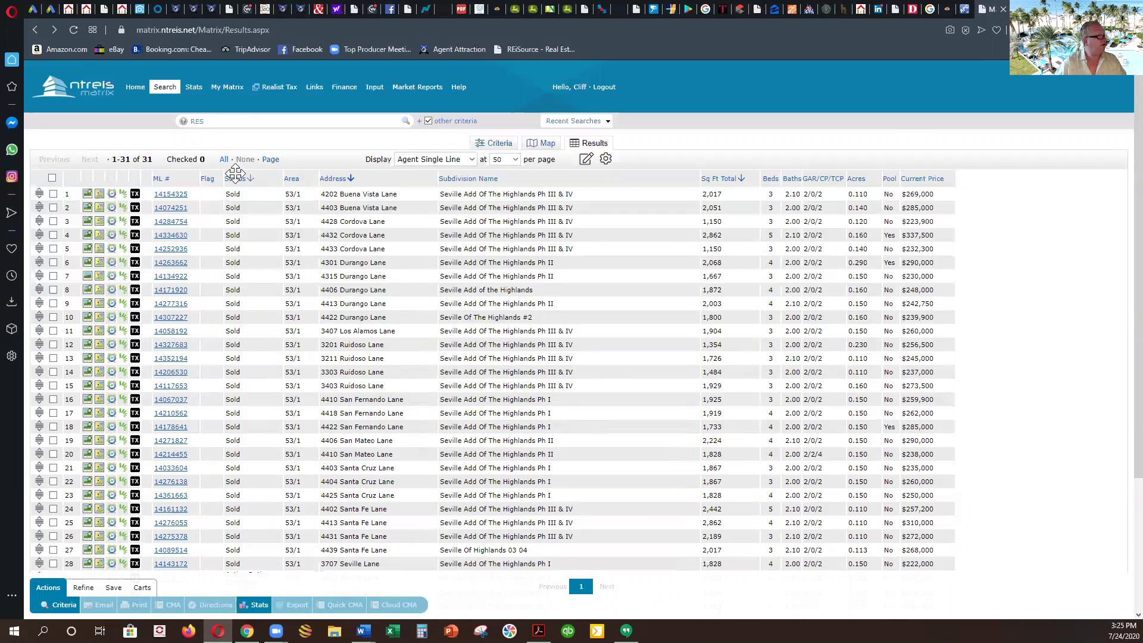
click(235, 179)
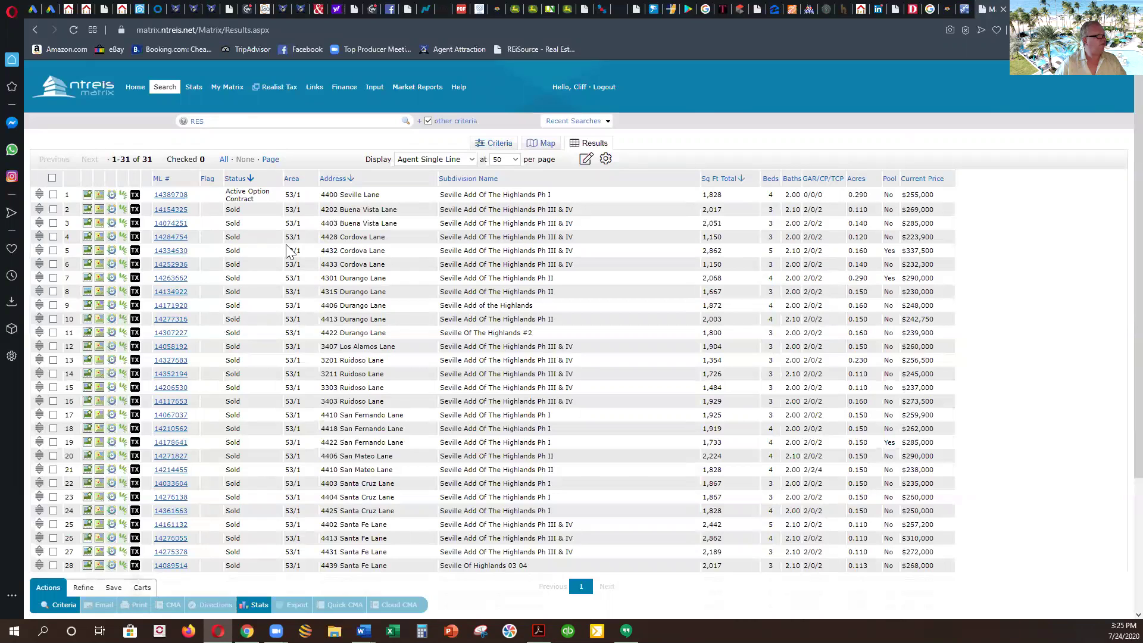
click(963, 9)
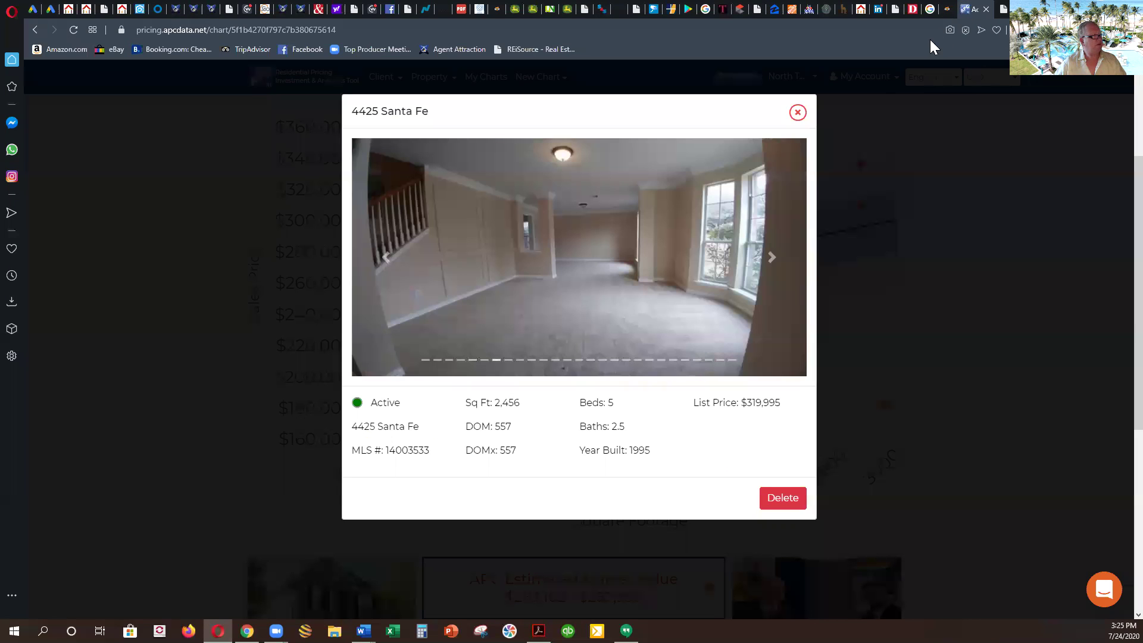
click(796, 110)
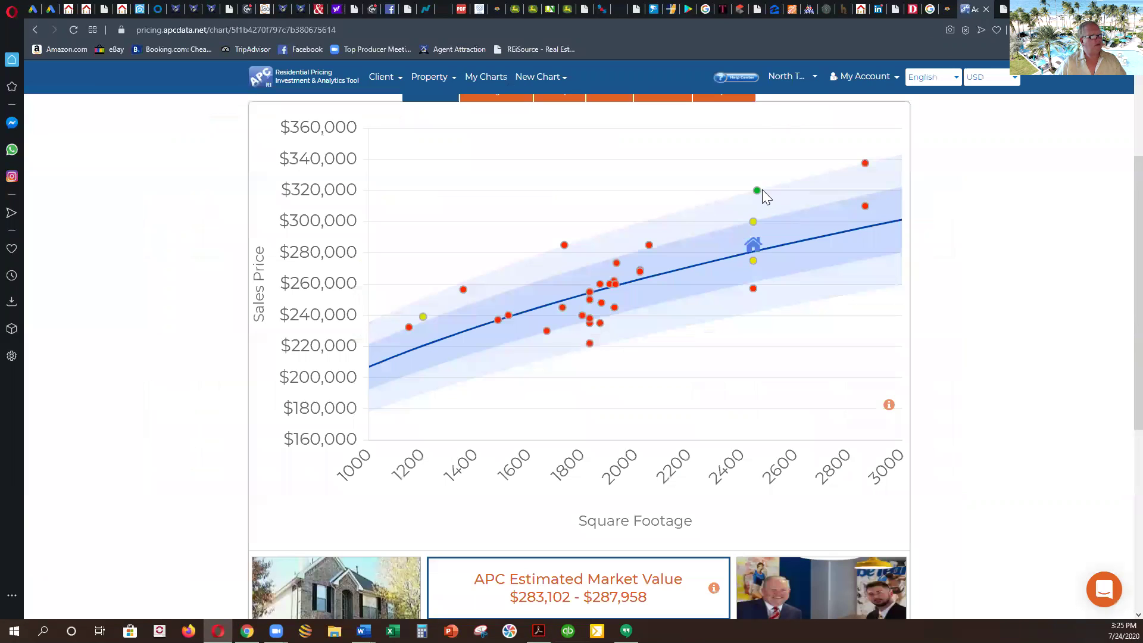
scroll(731, 192, up, 3)
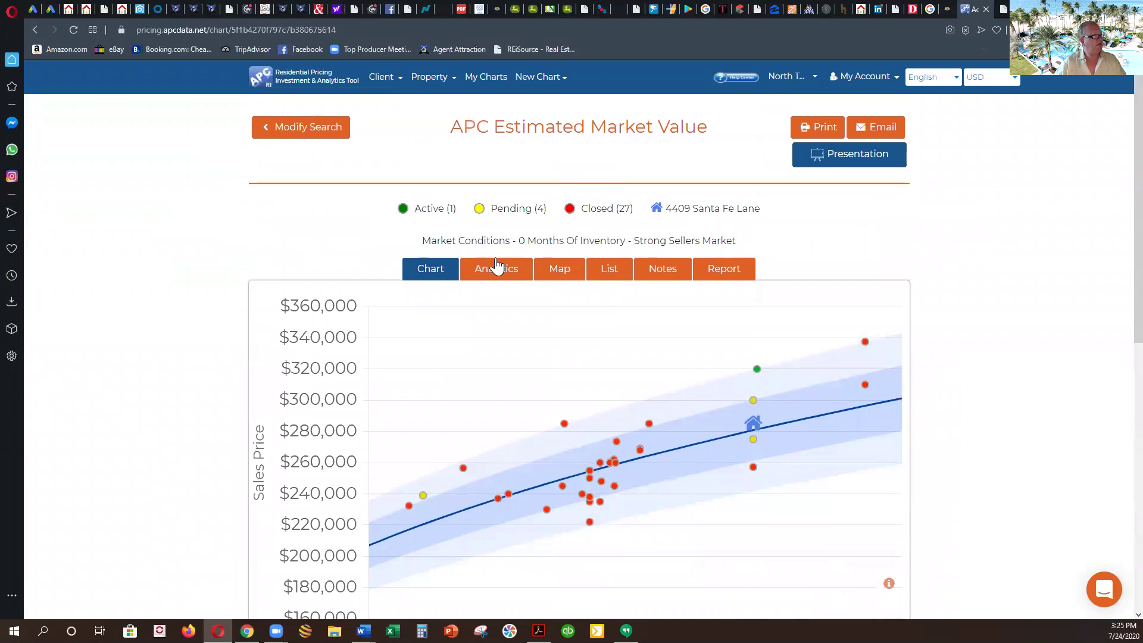
scroll(750, 281, down, 1)
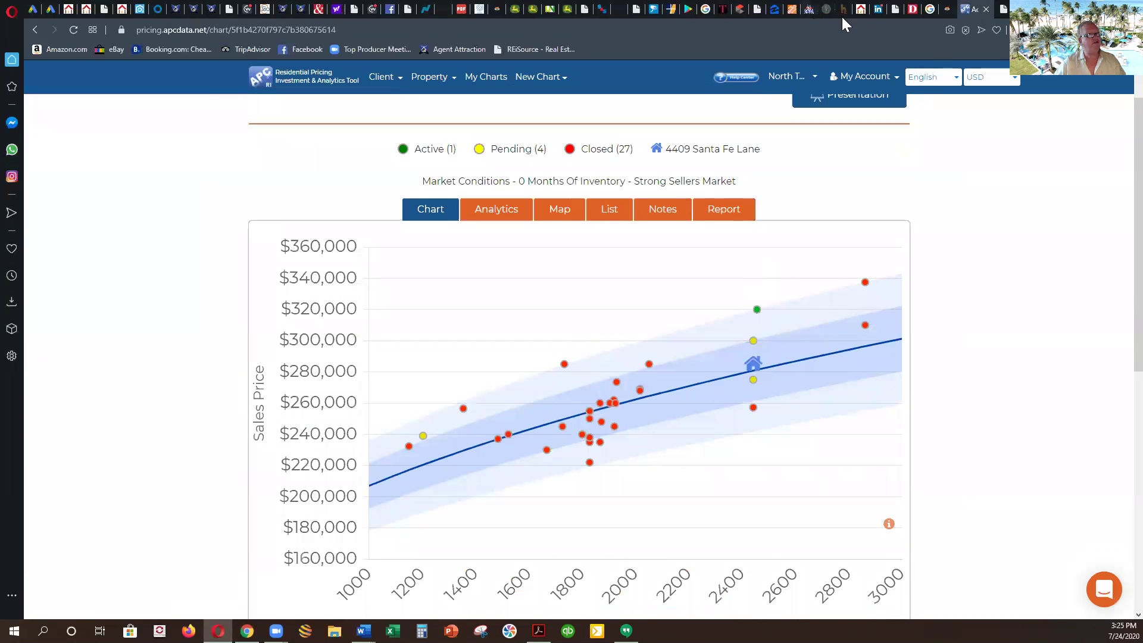
click(1003, 9)
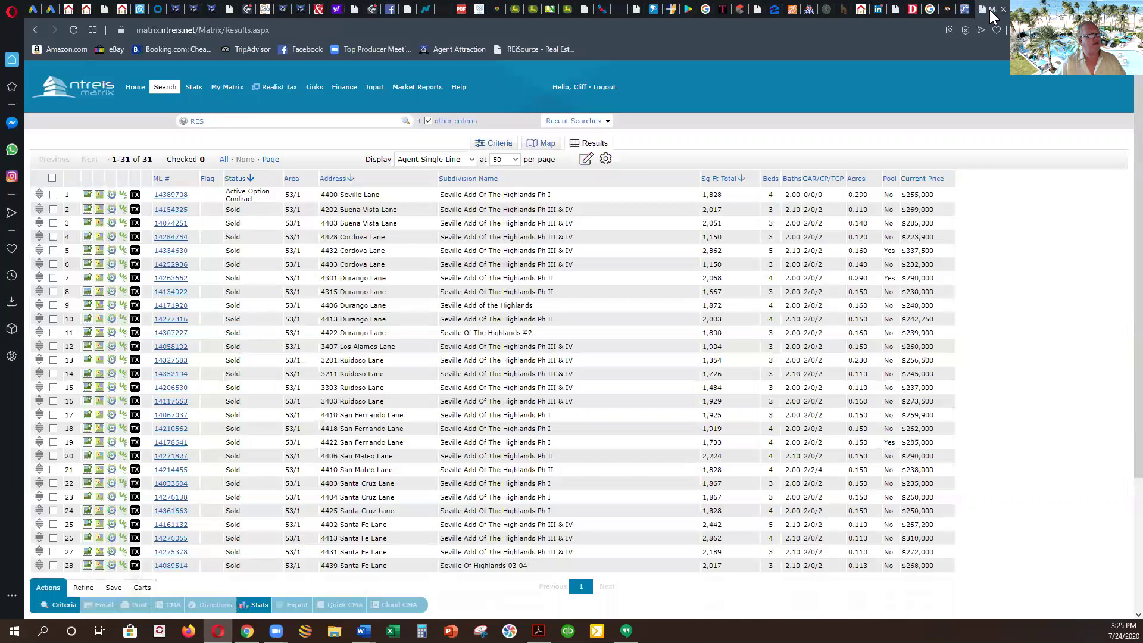
click(500, 145)
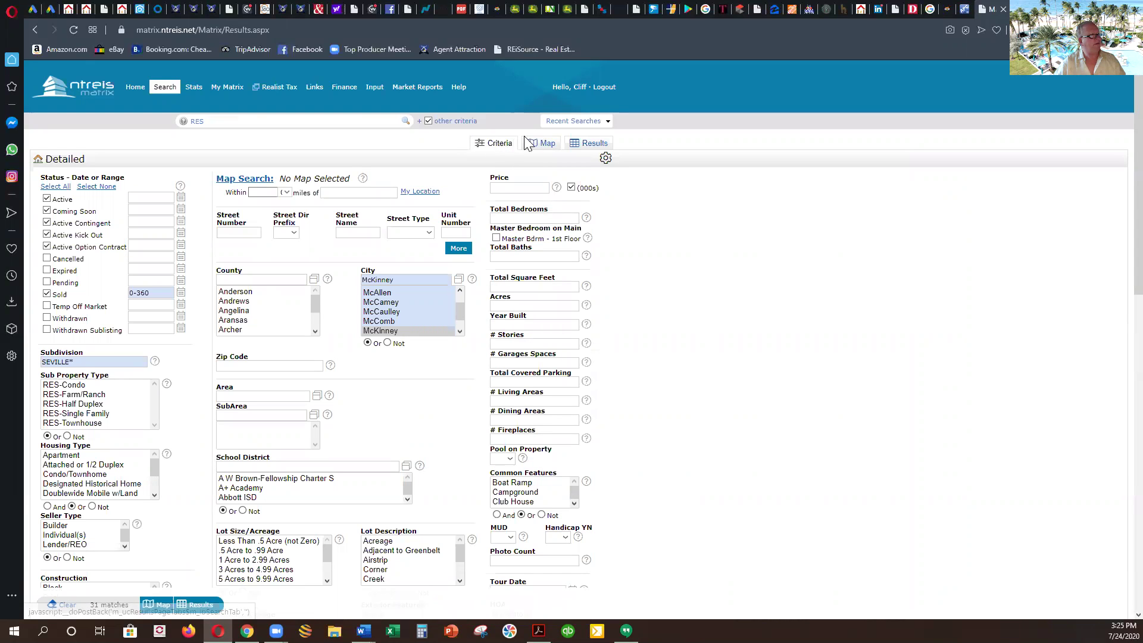
click(595, 145)
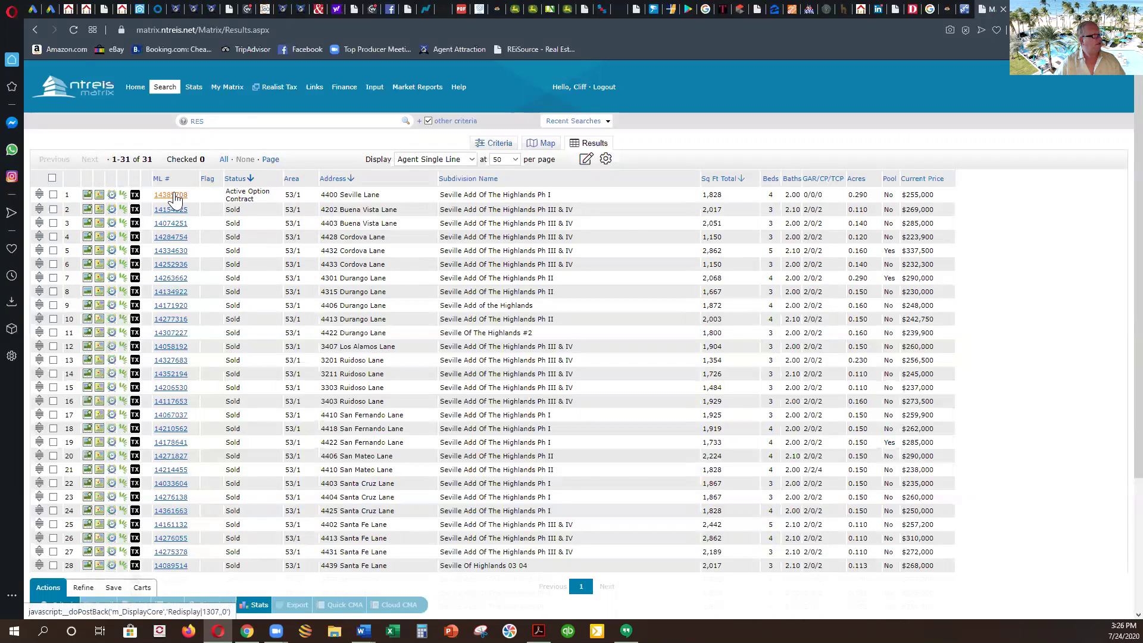
click(171, 195)
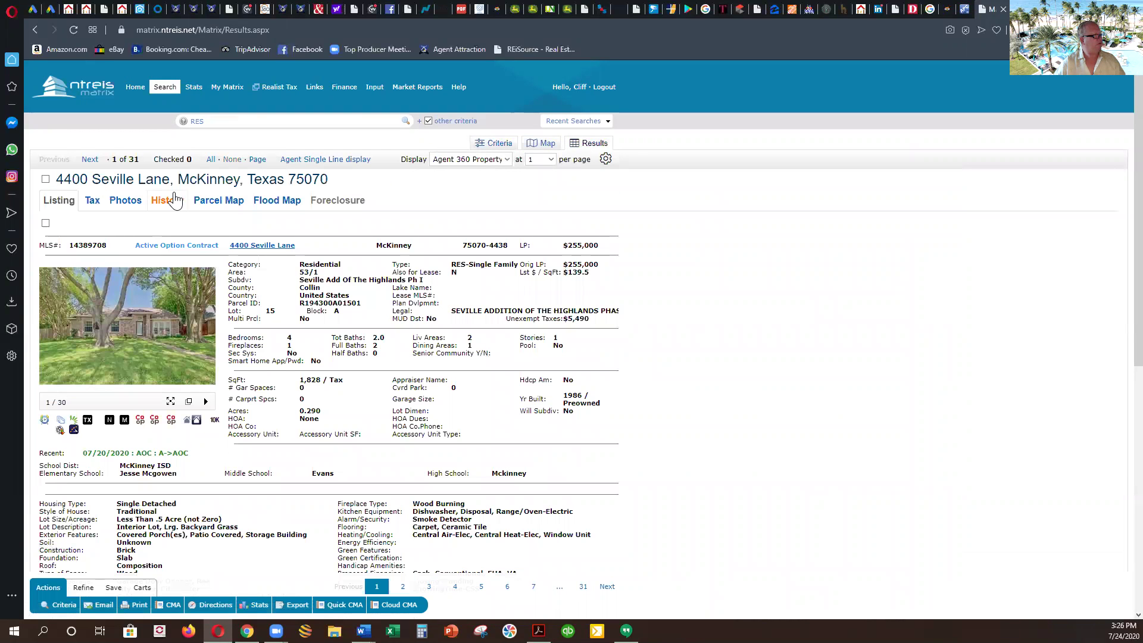
click(35, 29)
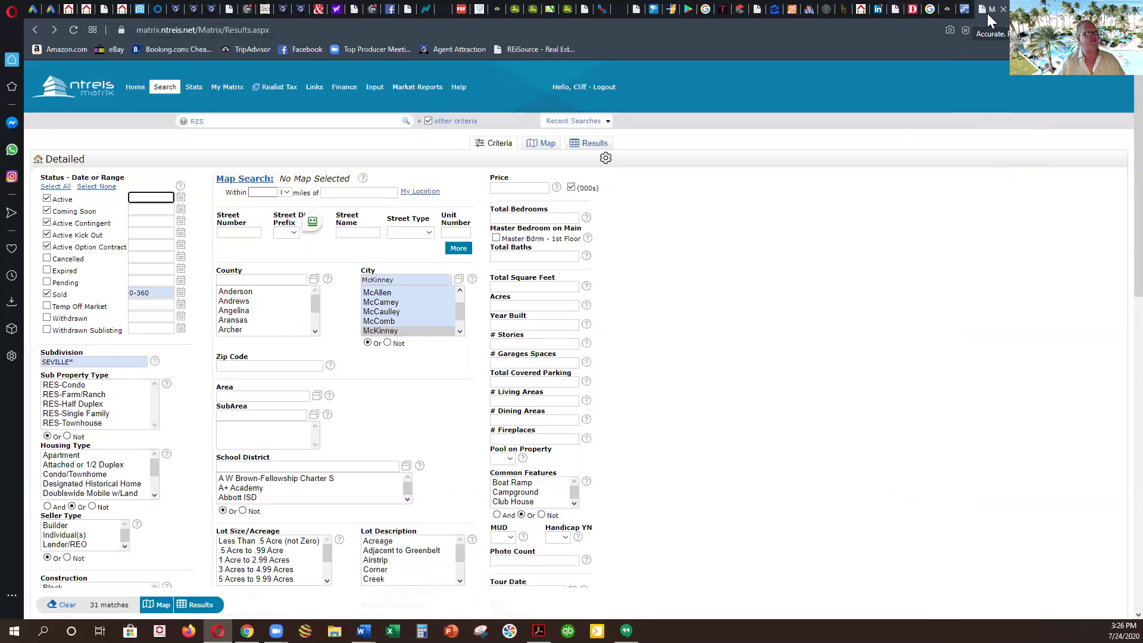
click(53, 28)
click(467, 159)
click(458, 183)
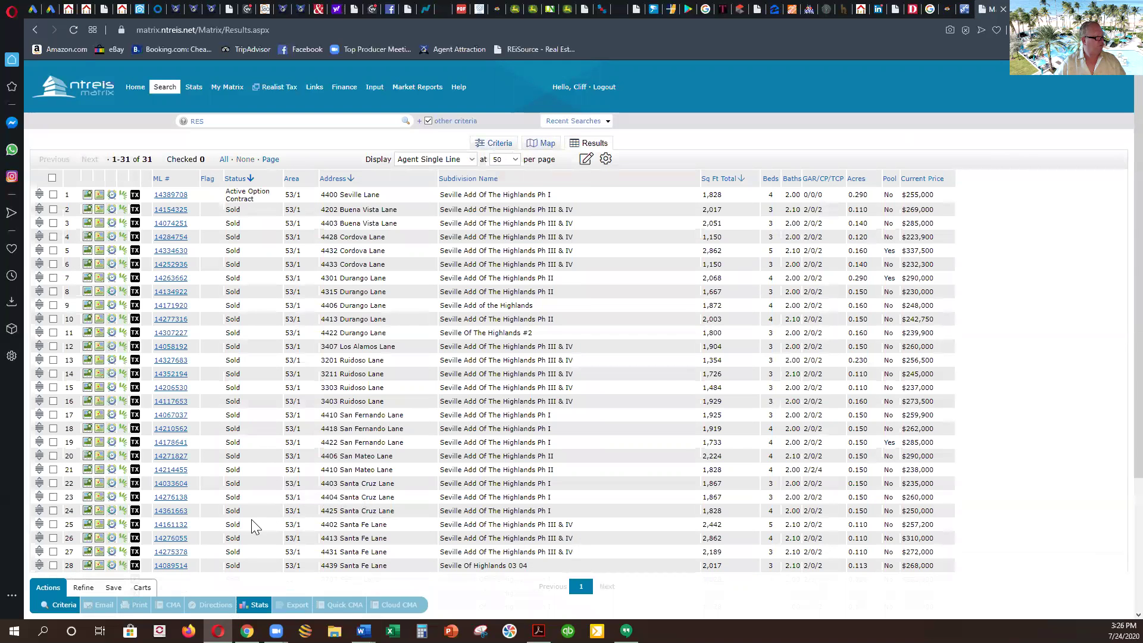
click(176, 511)
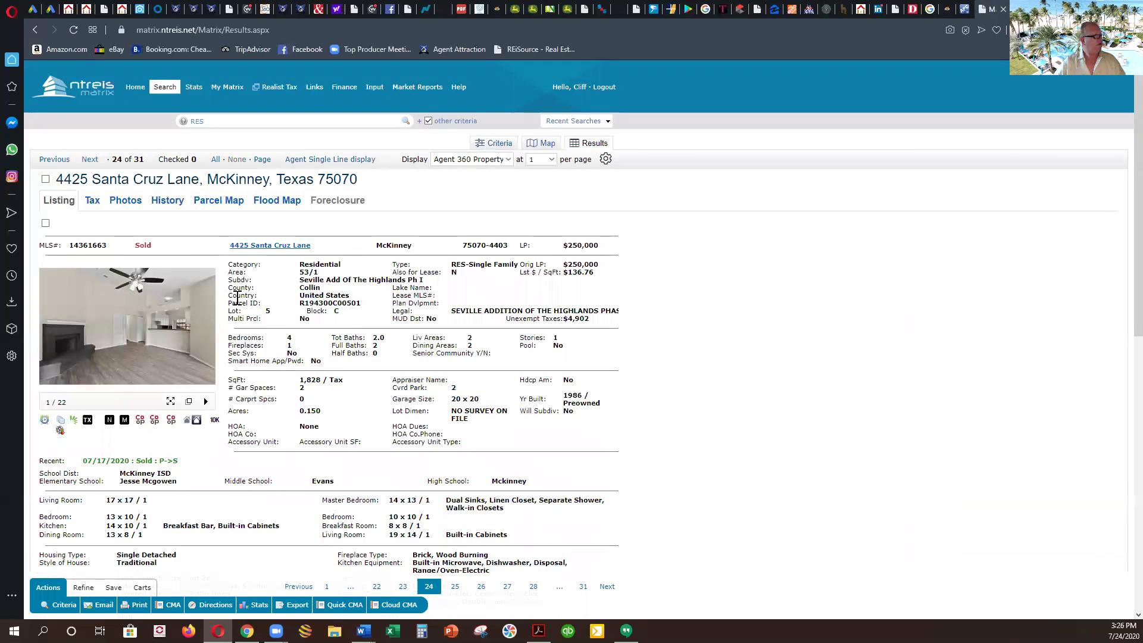
scroll(211, 274, down, 1)
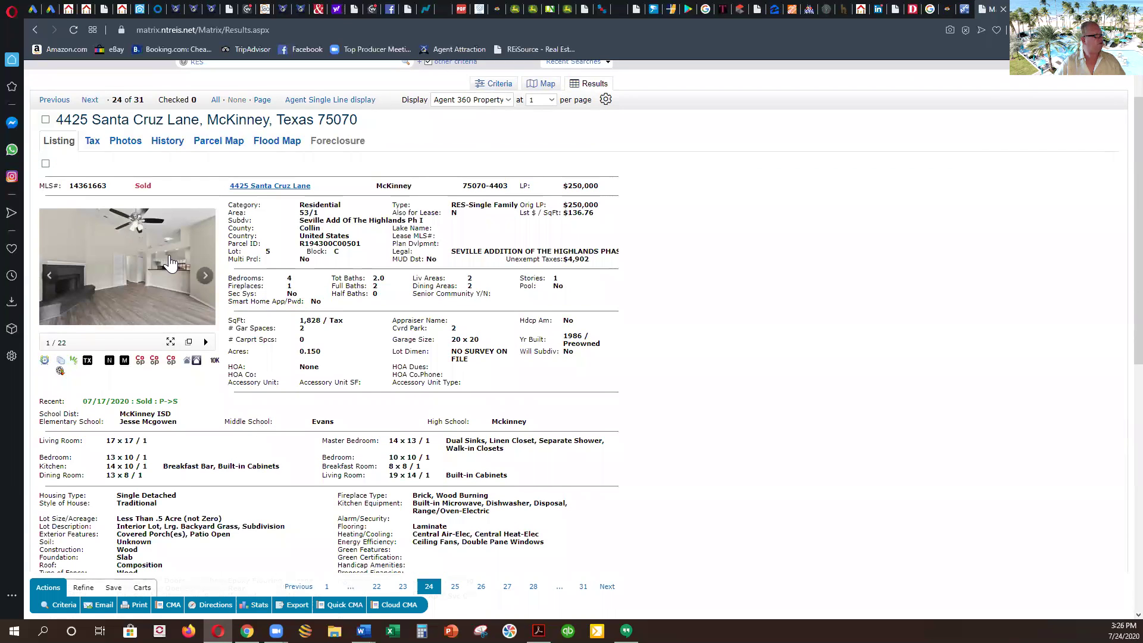
click(169, 254)
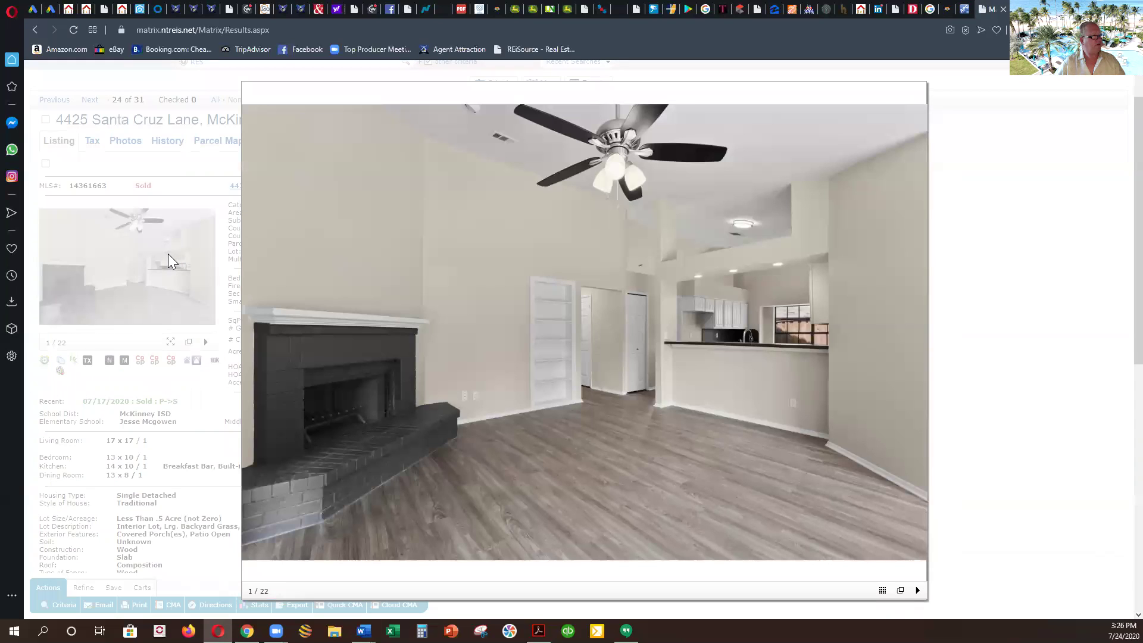
click(915, 94)
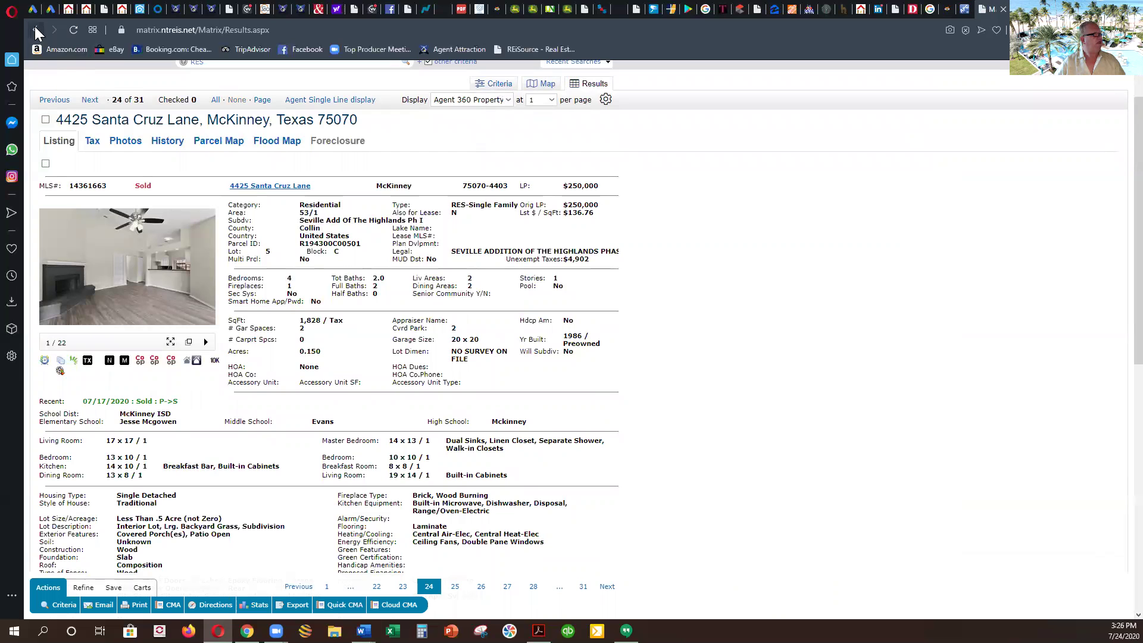
Return to the 31-listing Agent Single Line results table and scan through it
click(507, 100)
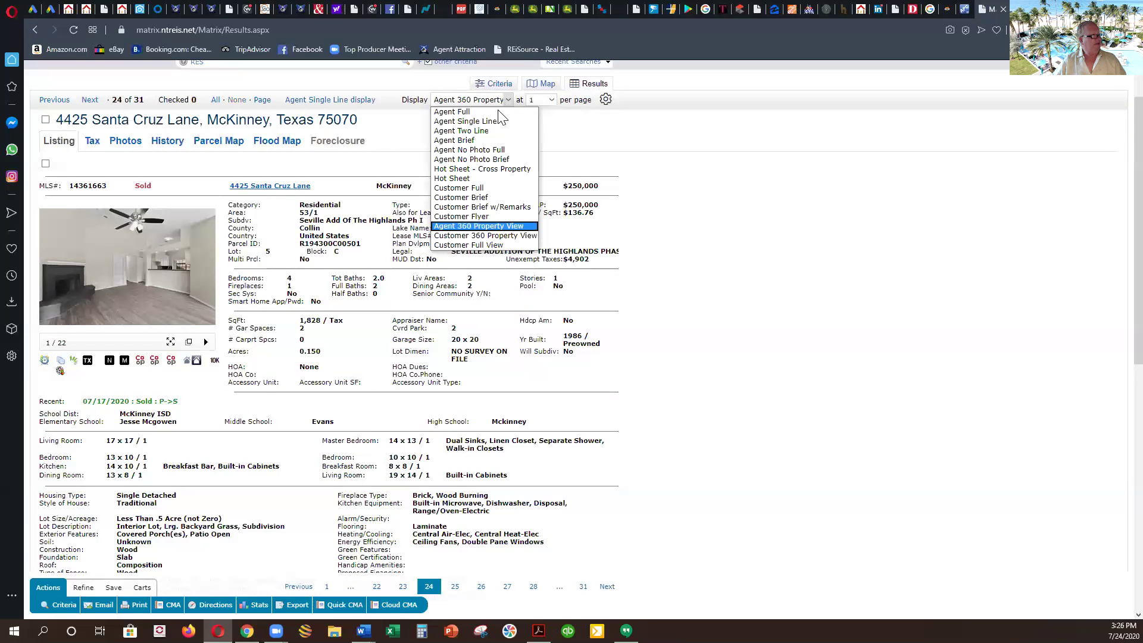
click(489, 121)
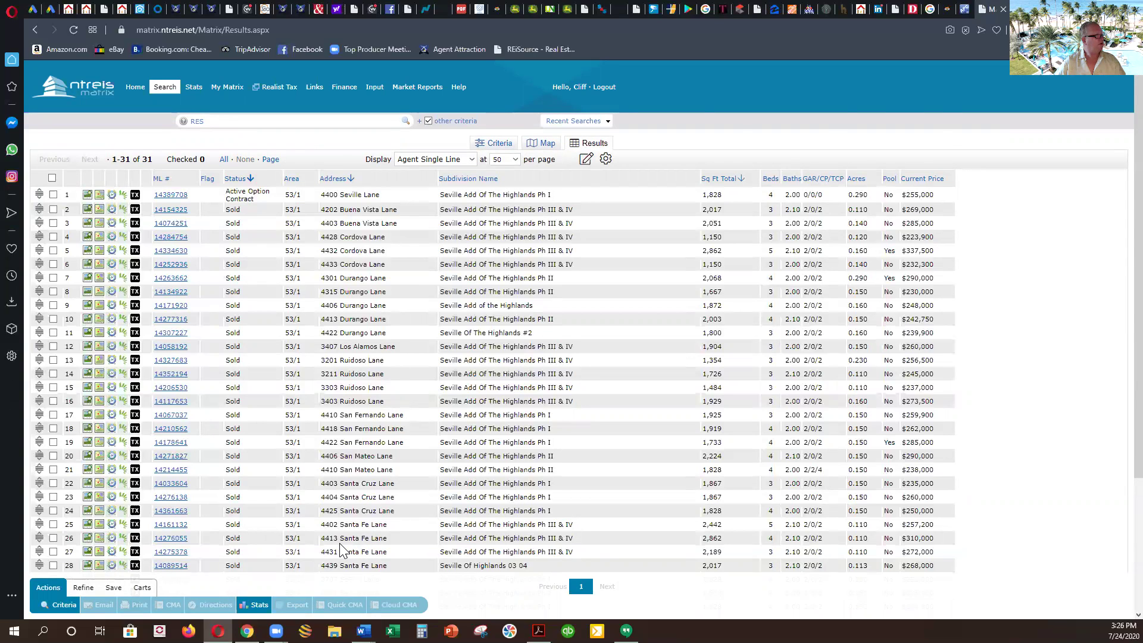
scroll(343, 551, down, 1)
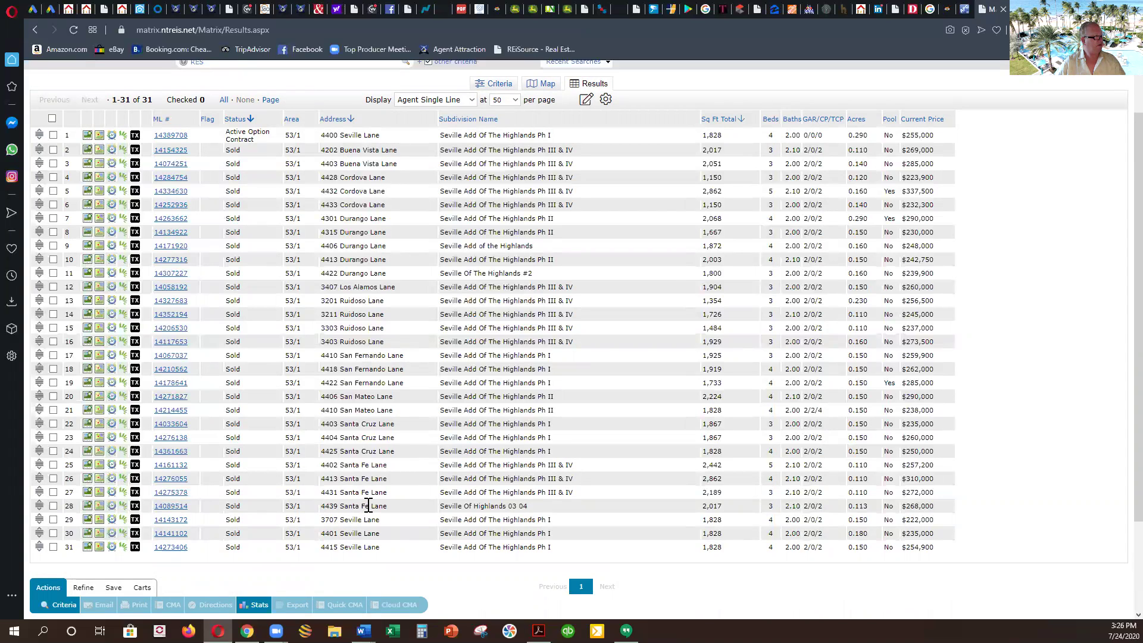
scroll(374, 506, up, 1)
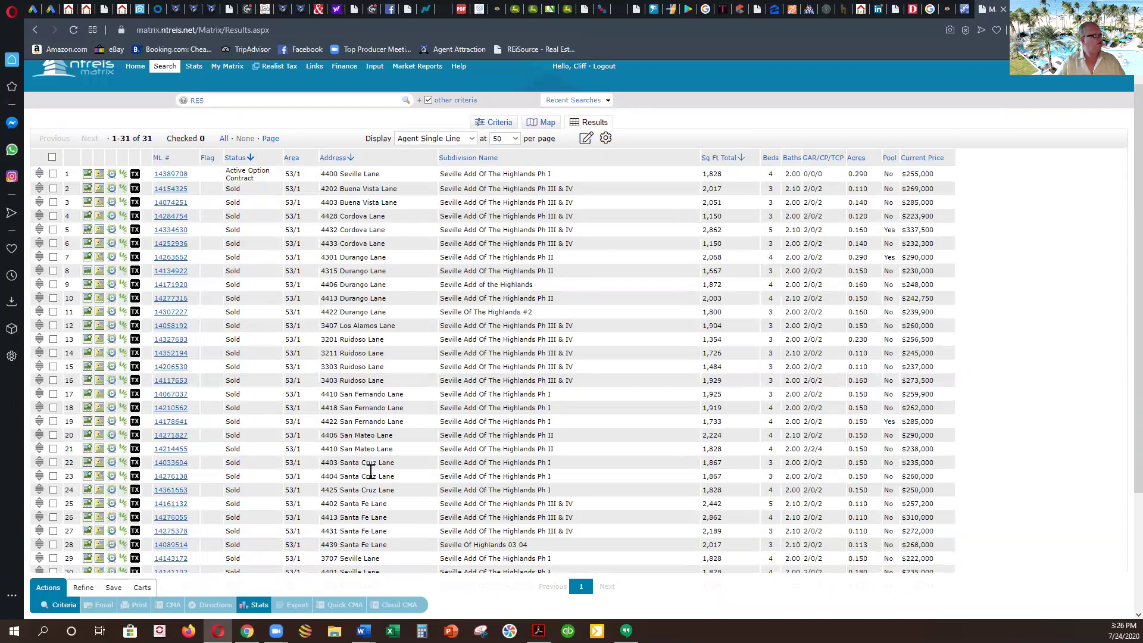
click(135, 88)
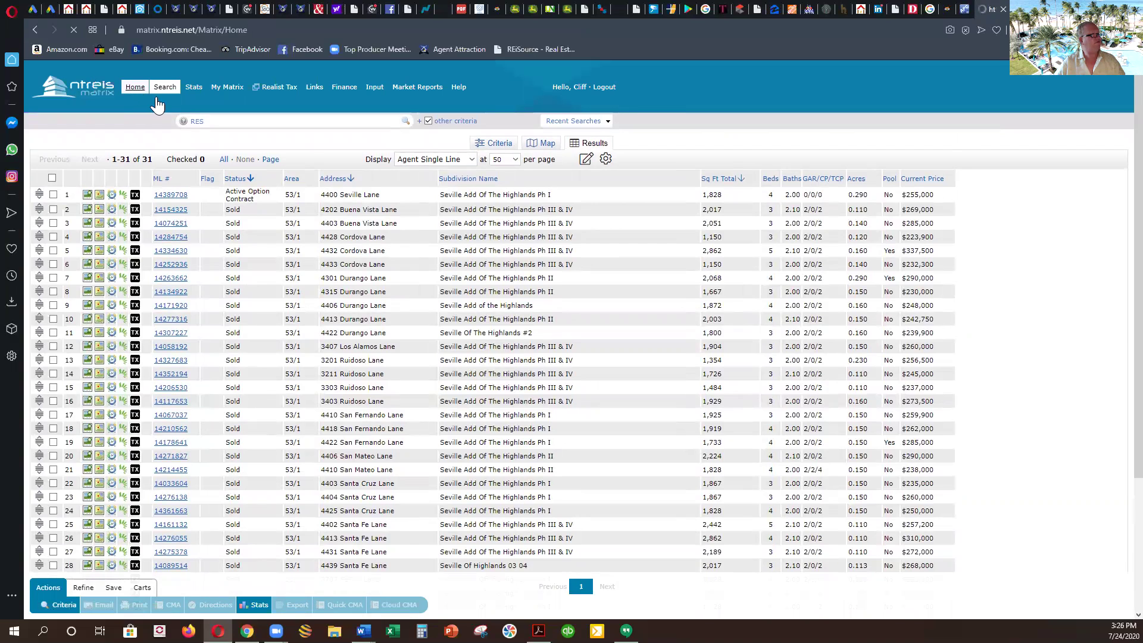
key(Tab)
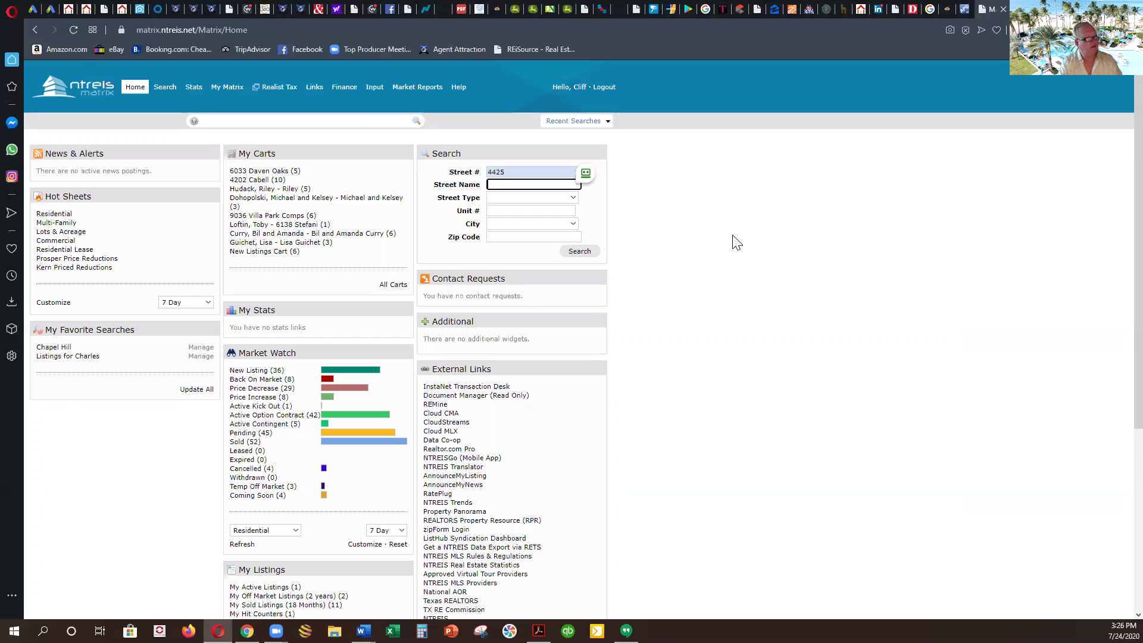
key(Return)
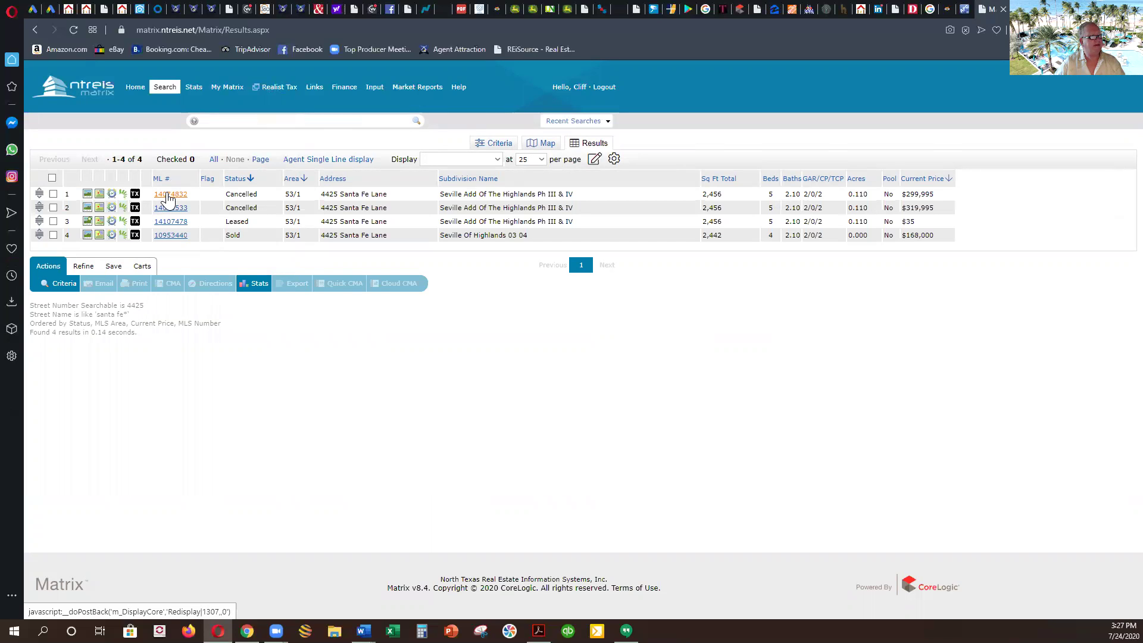
click(169, 196)
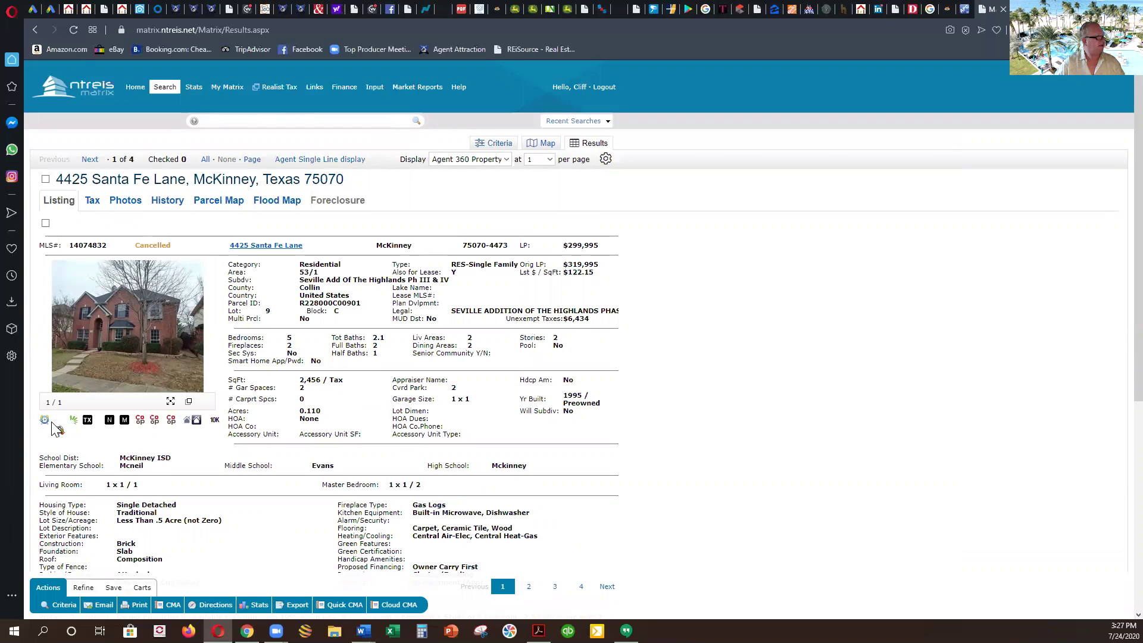
click(44, 420)
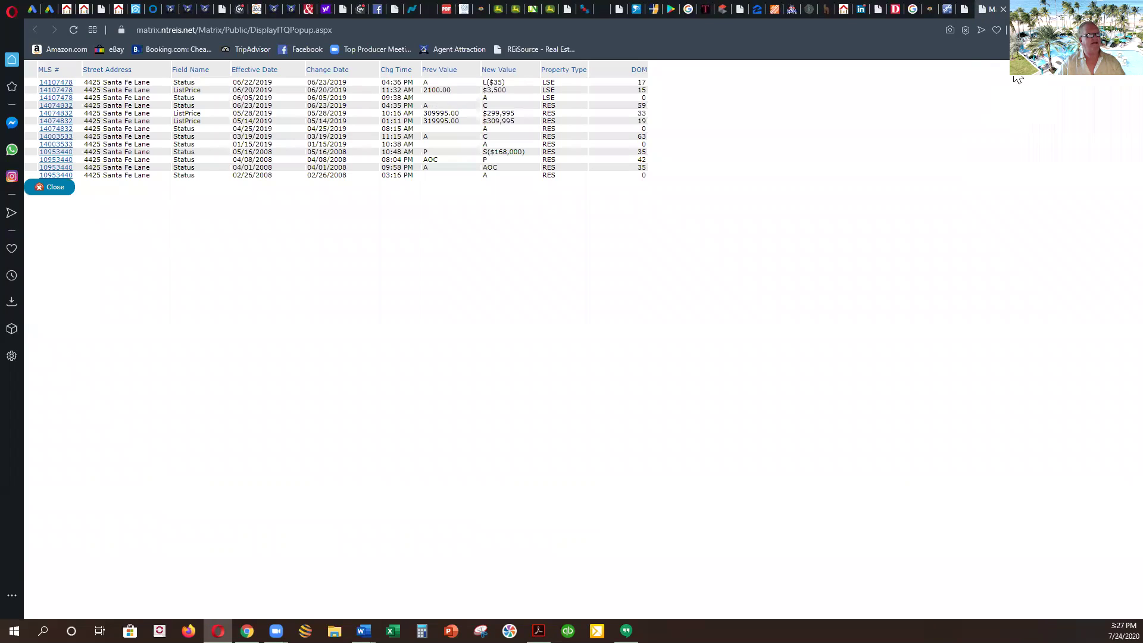
click(946, 9)
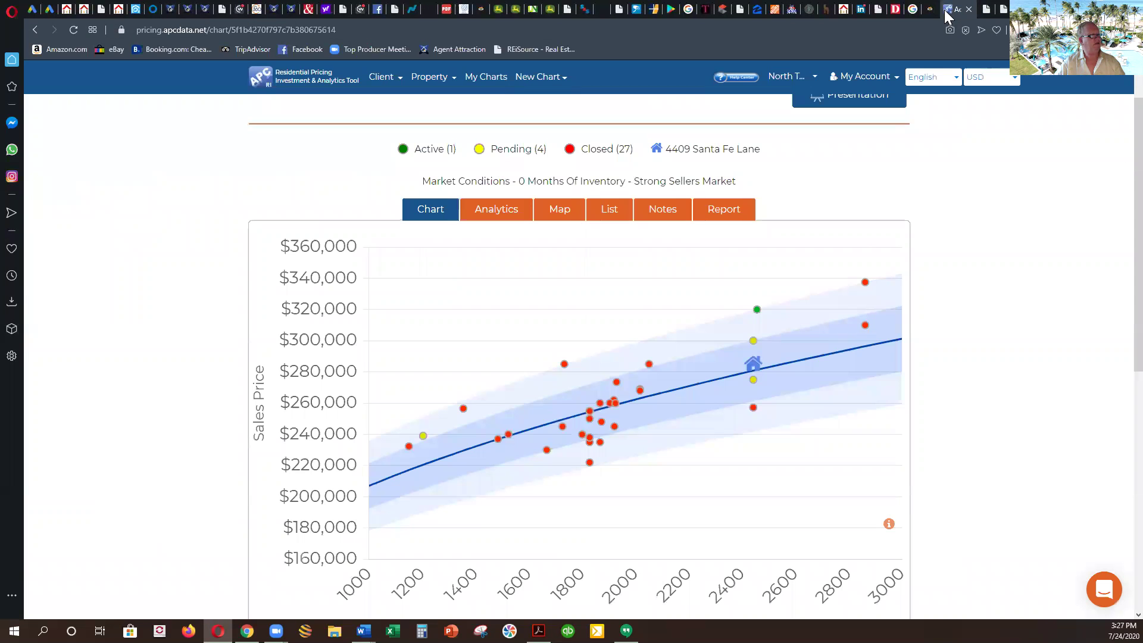
mouse_move(753, 307)
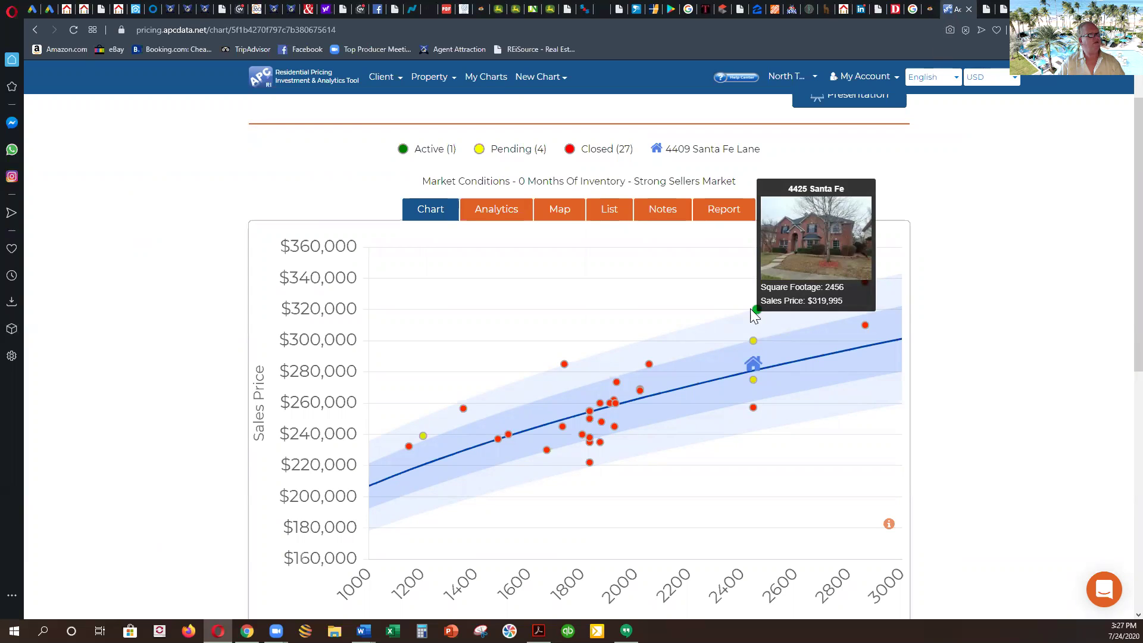
click(610, 208)
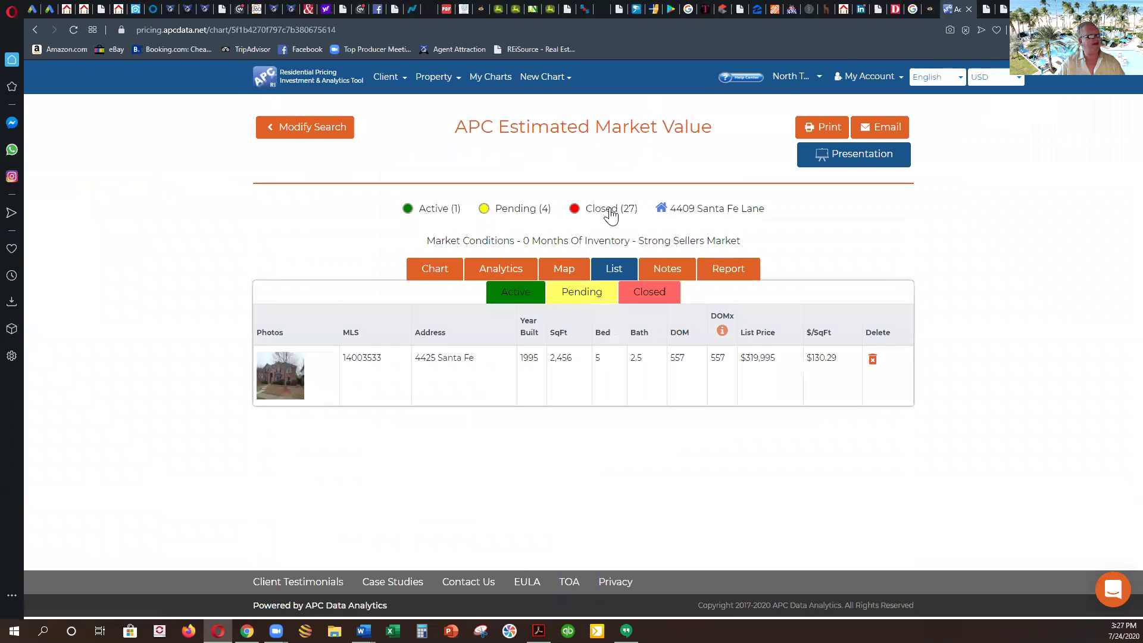
click(872, 359)
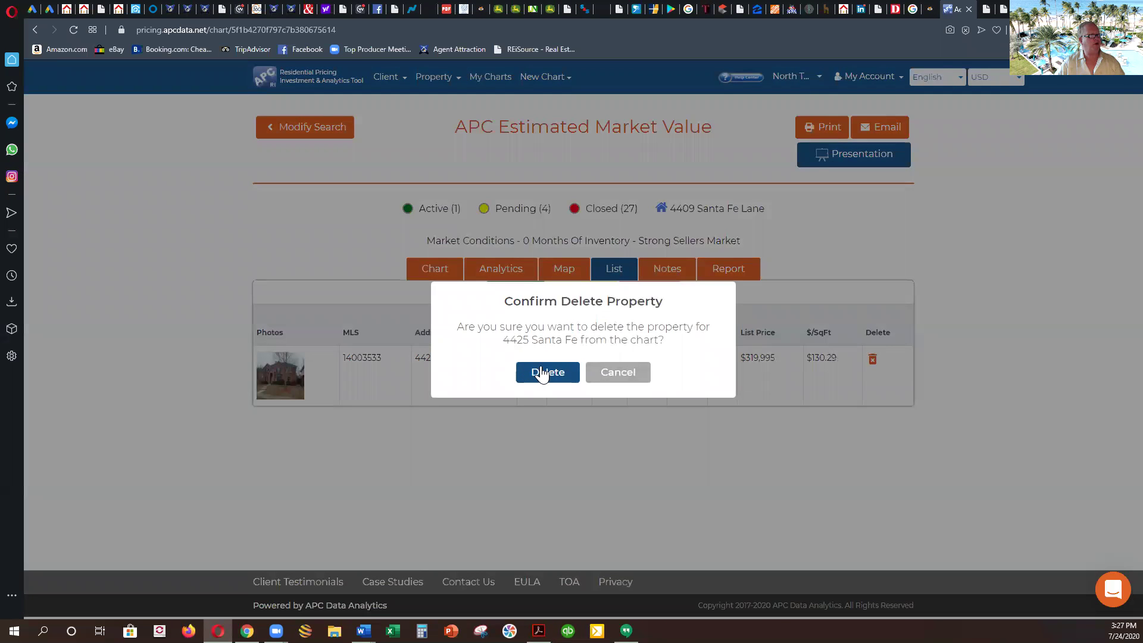
click(543, 372)
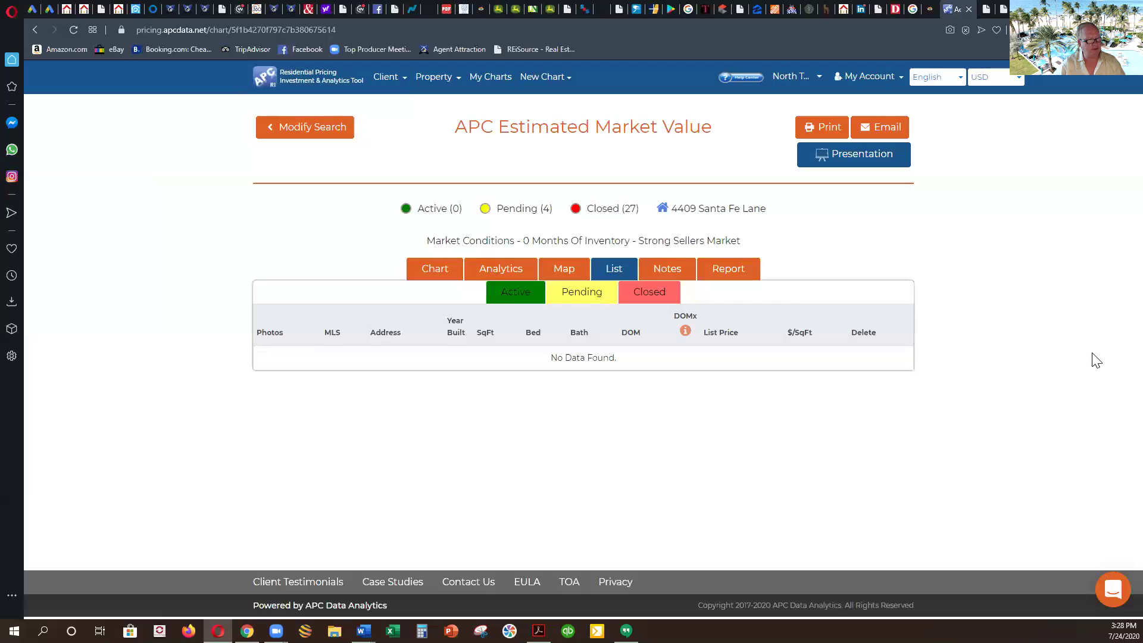
click(643, 291)
scroll(1048, 343, down, 2)
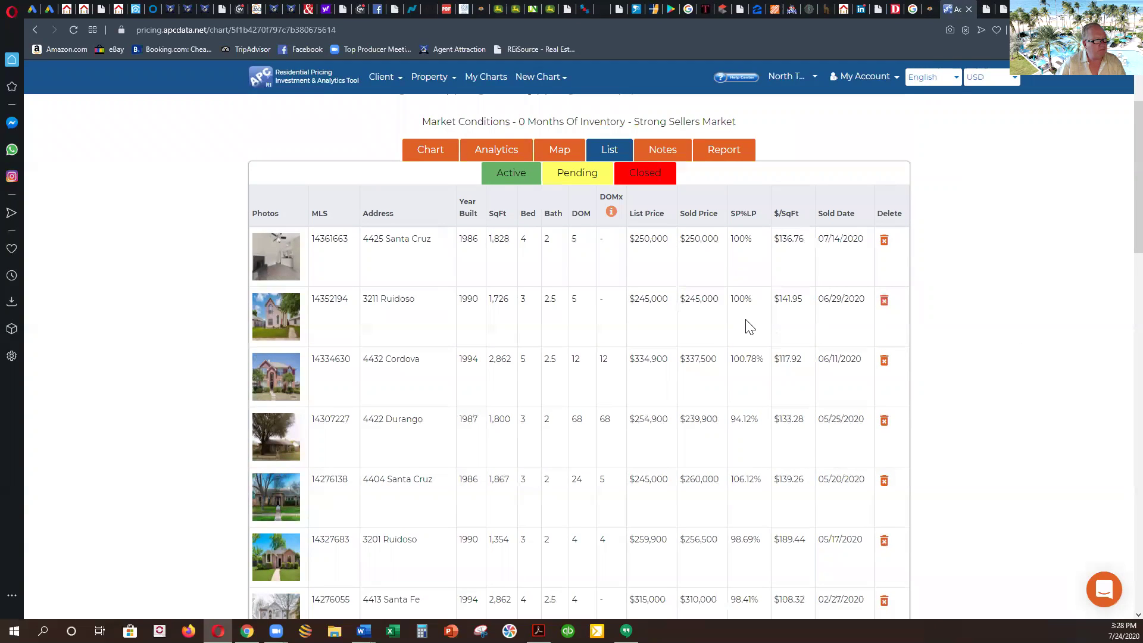
scroll(749, 327, down, 1)
scroll(749, 327, down, 2)
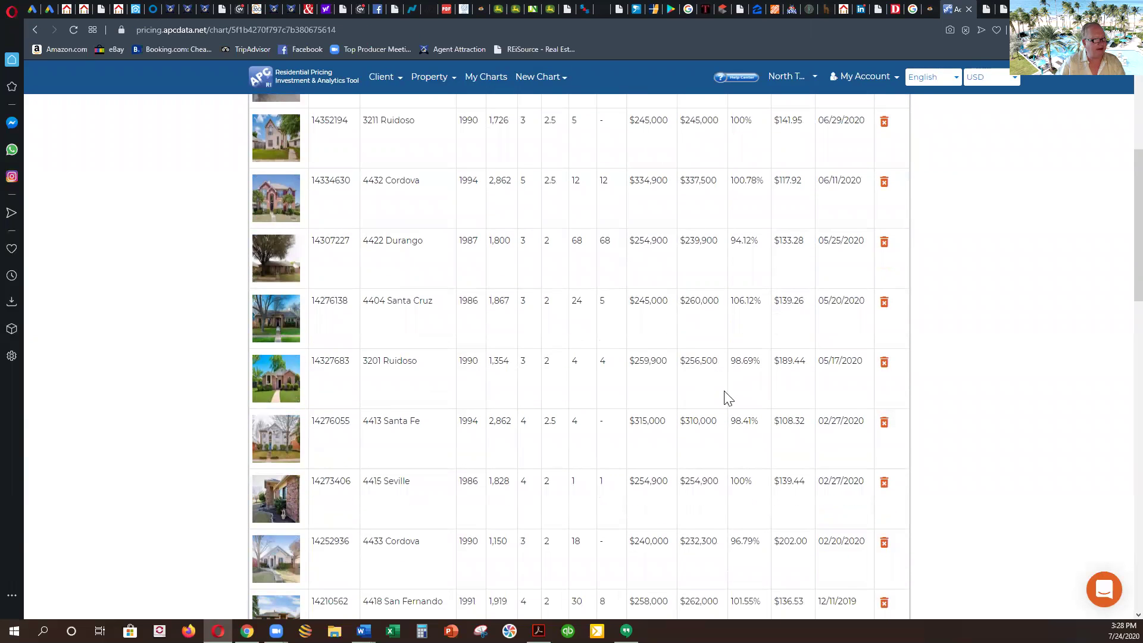
drag(805, 421, 779, 422)
drag(807, 361, 777, 361)
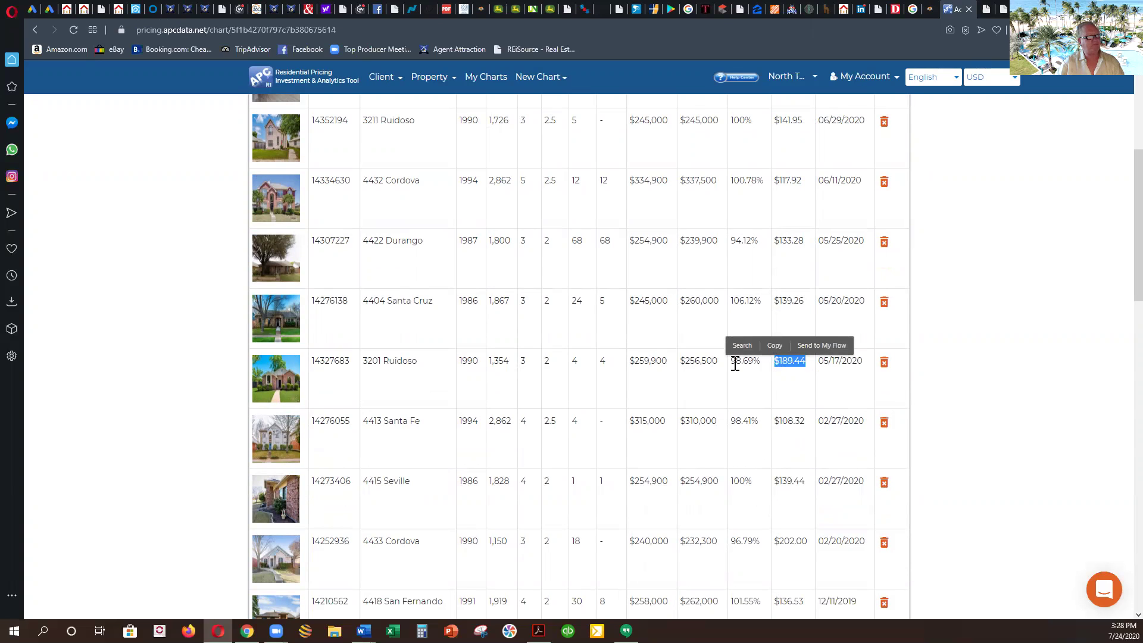
click(281, 433)
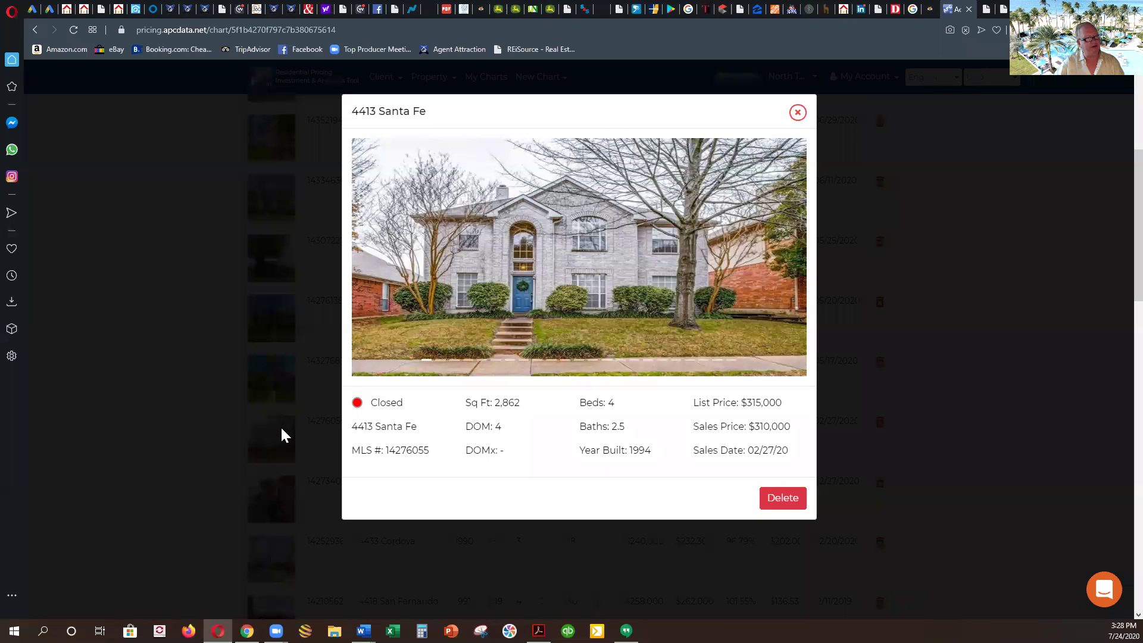
click(768, 251)
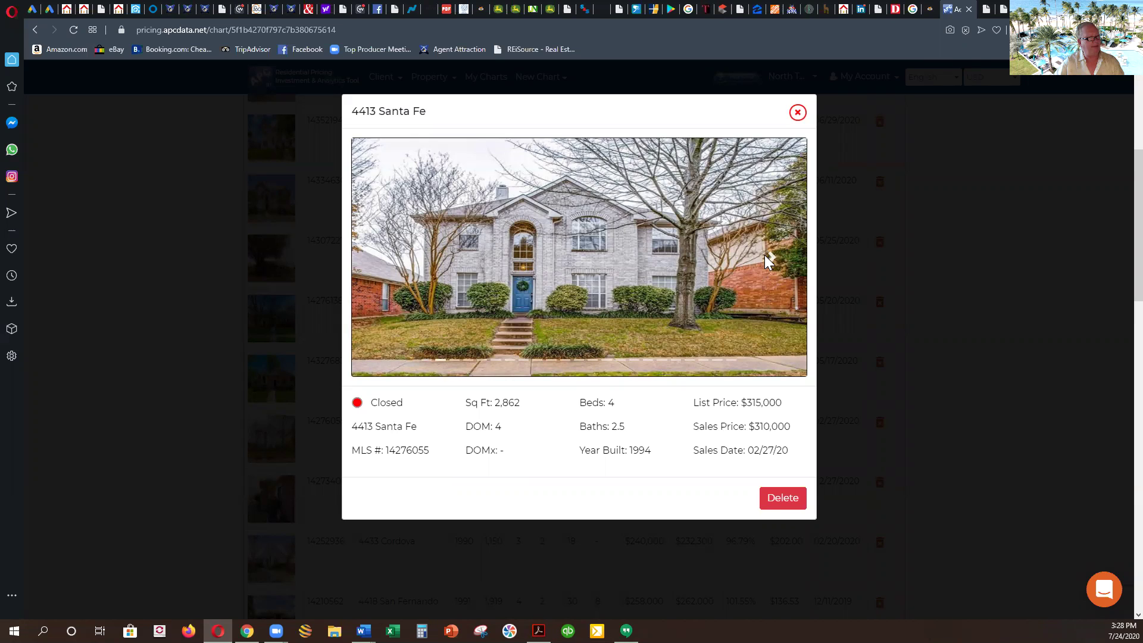
click(772, 258)
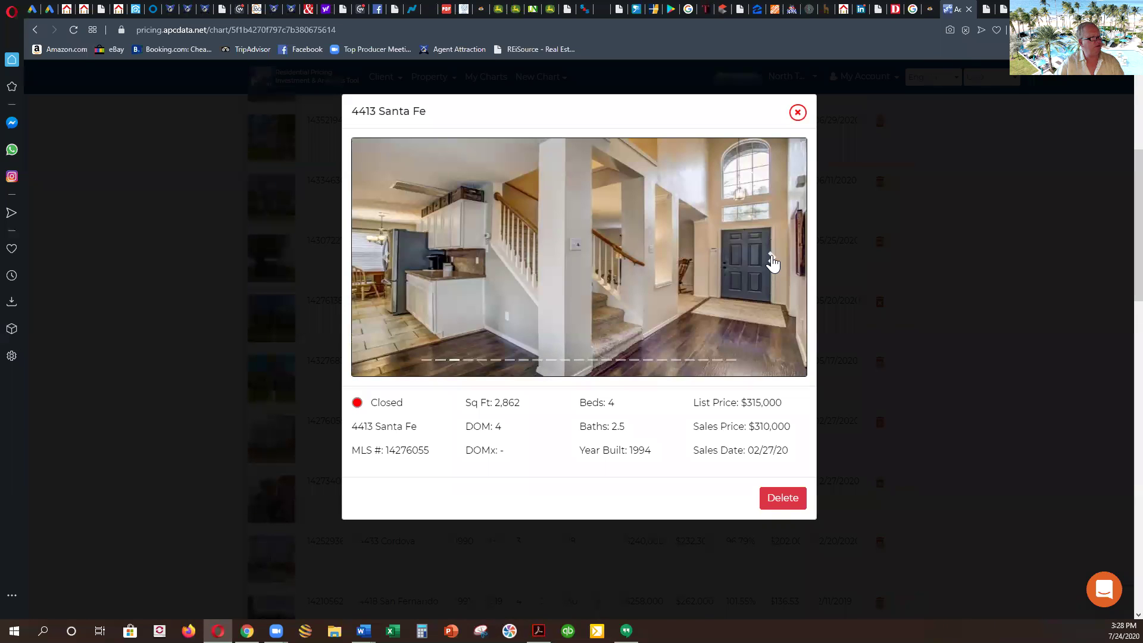
click(772, 260)
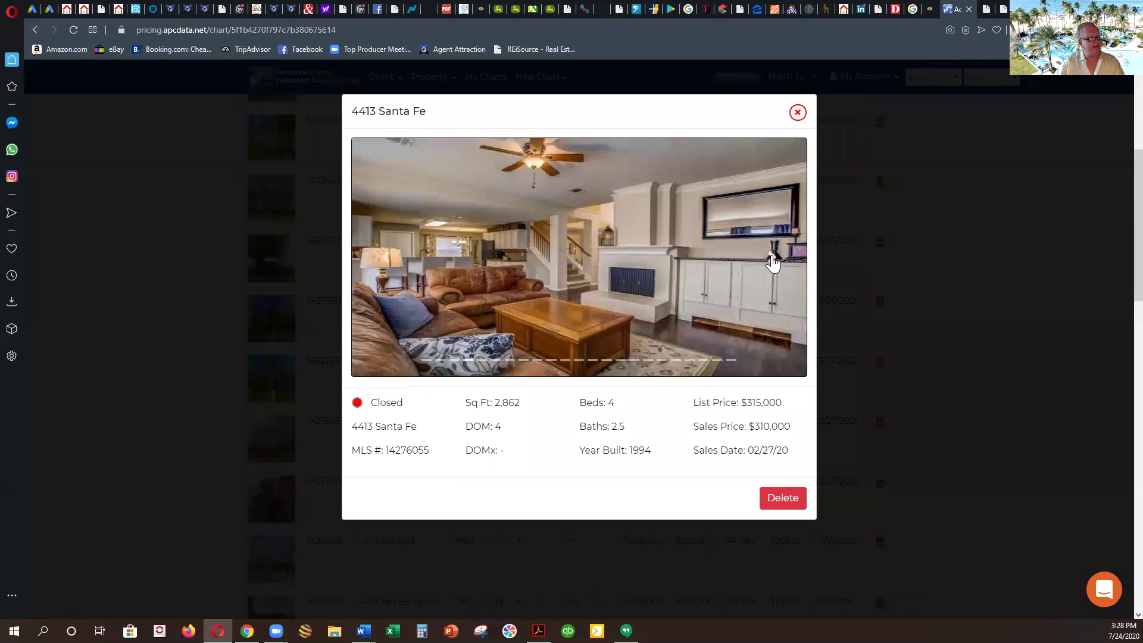
click(773, 260)
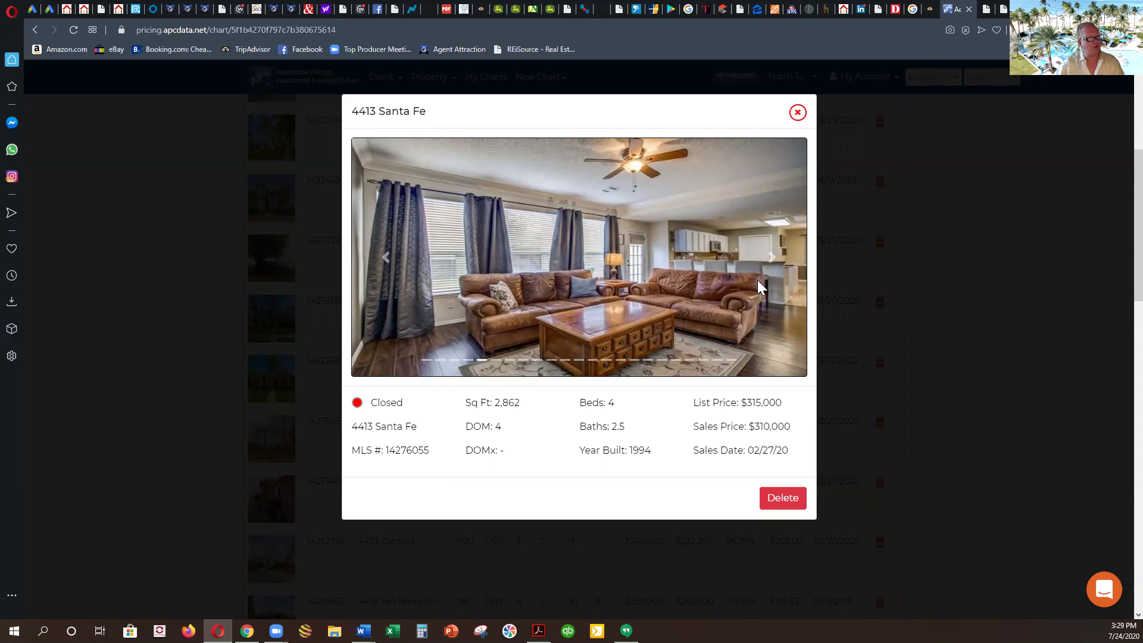
click(773, 259)
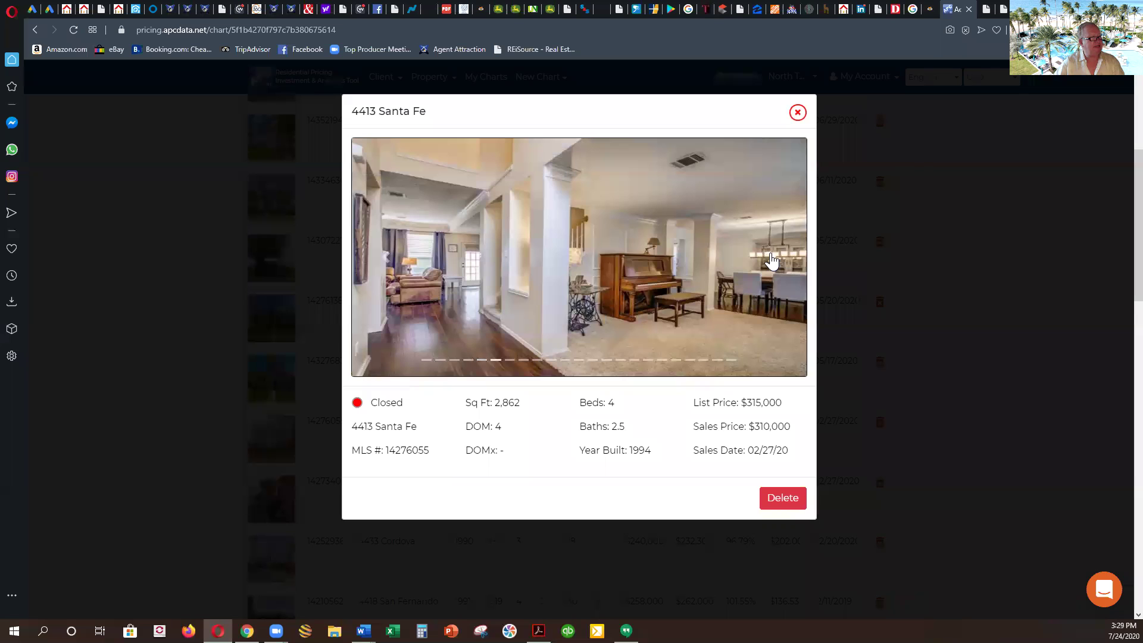
click(773, 260)
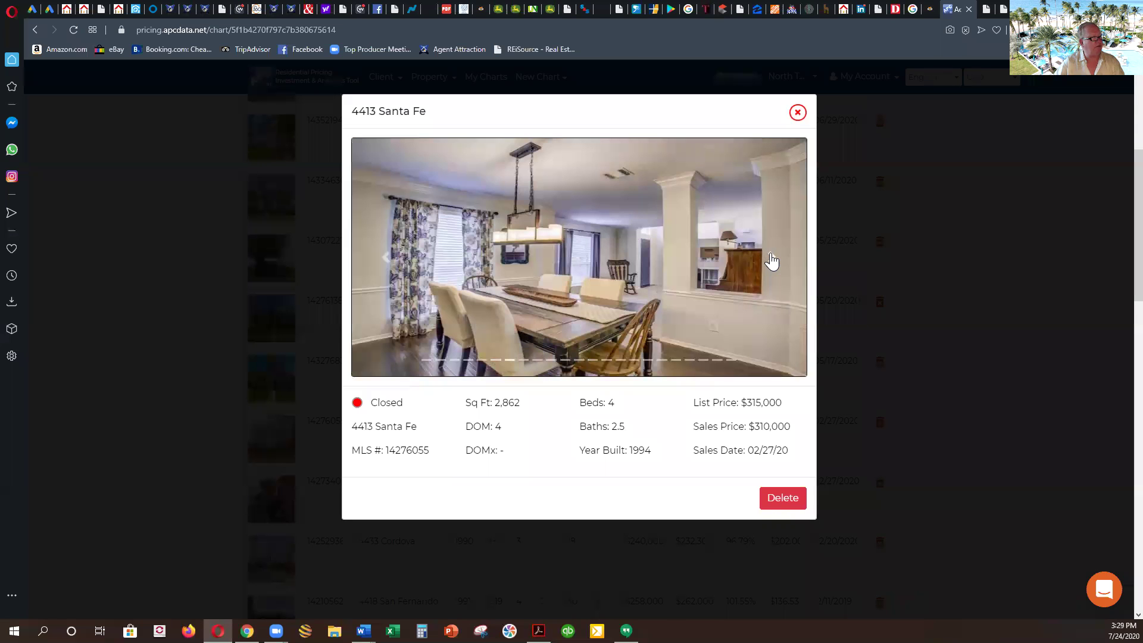
click(773, 259)
click(773, 260)
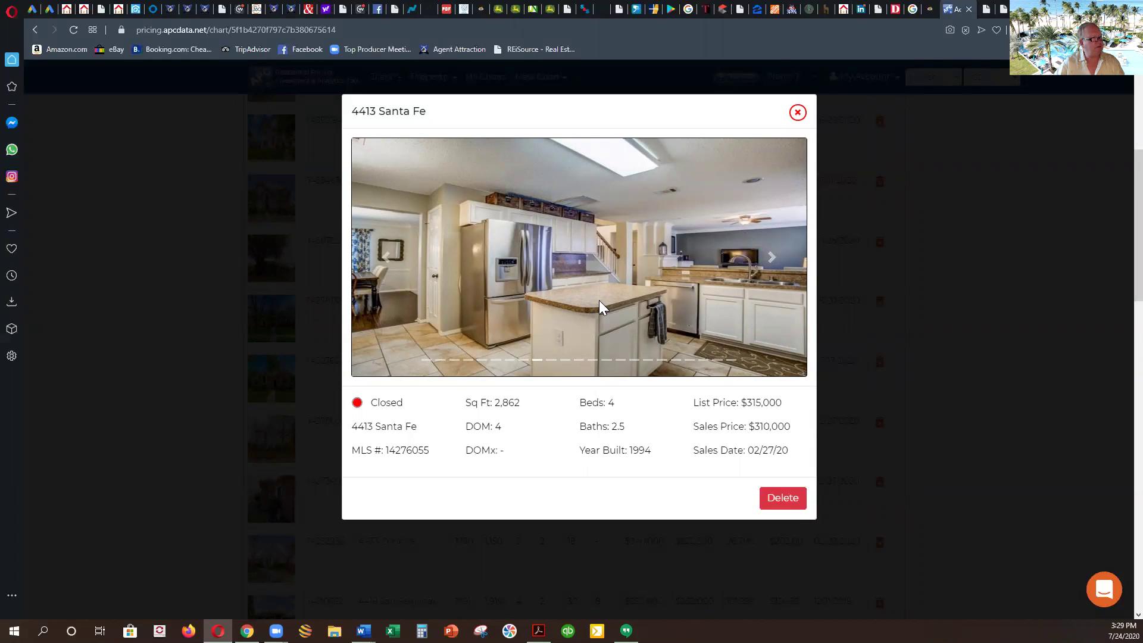
click(793, 273)
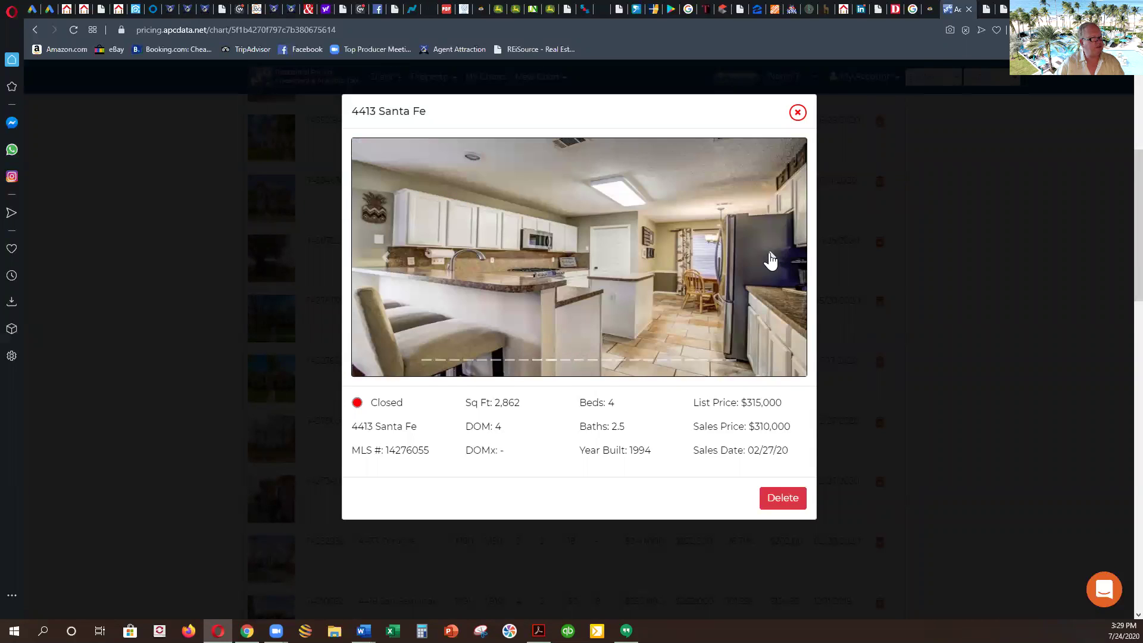
click(771, 261)
click(770, 260)
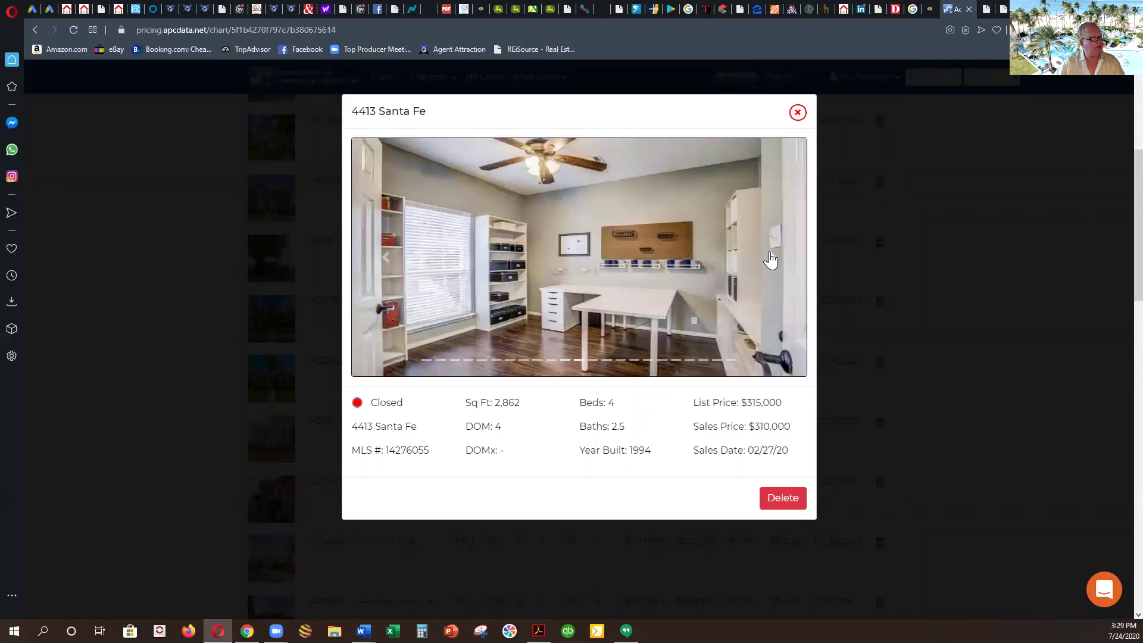
click(770, 260)
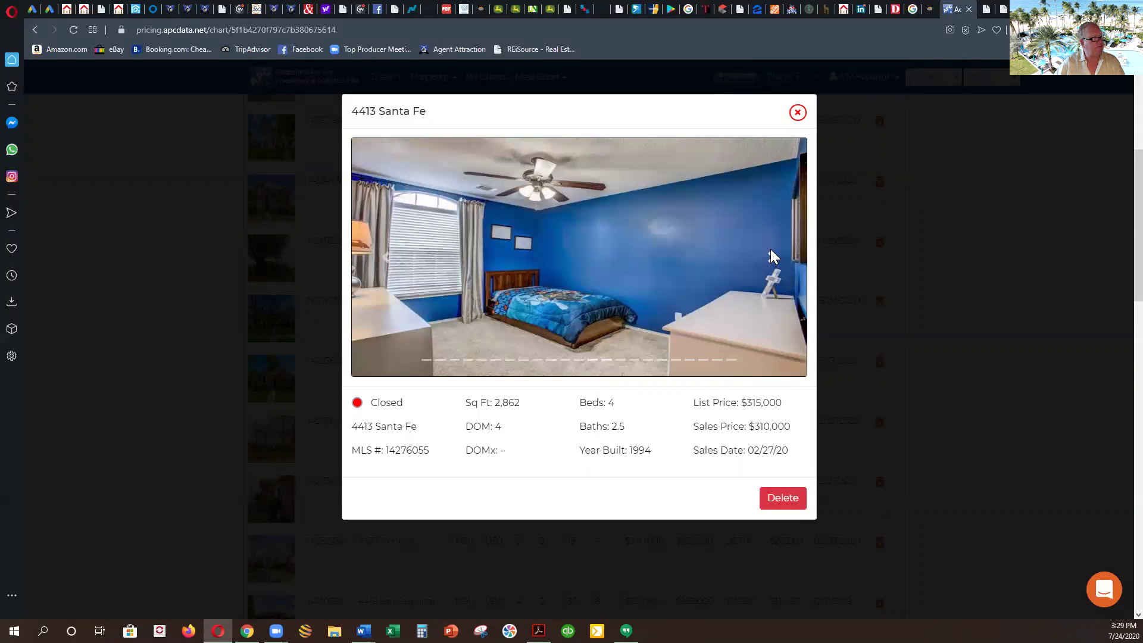
click(770, 256)
click(773, 256)
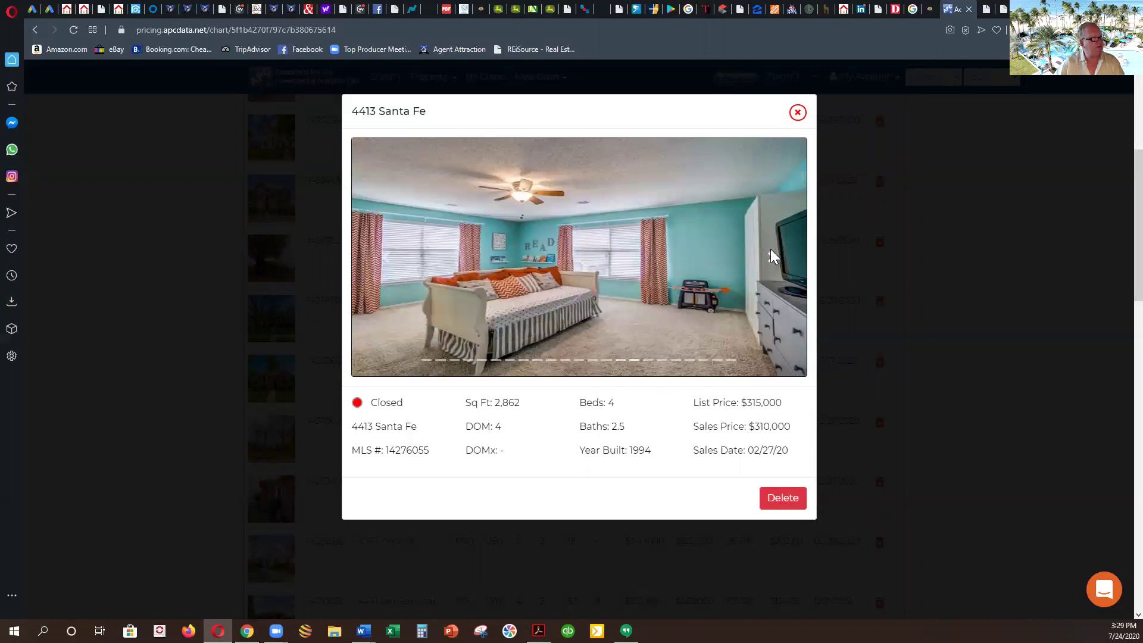
click(772, 256)
click(772, 256)
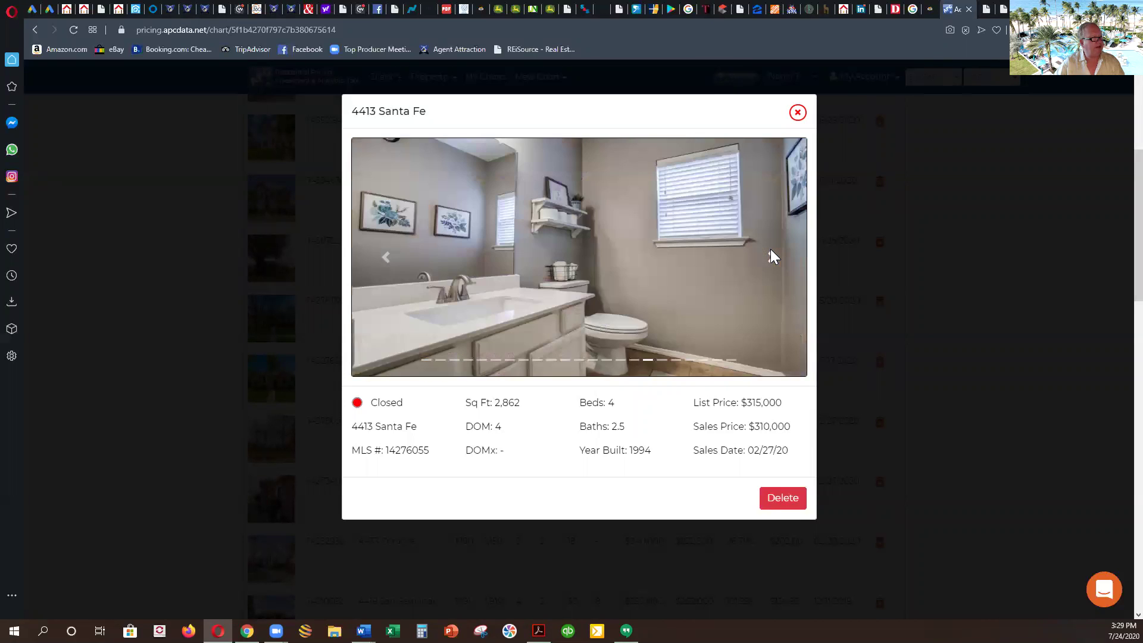
click(770, 250)
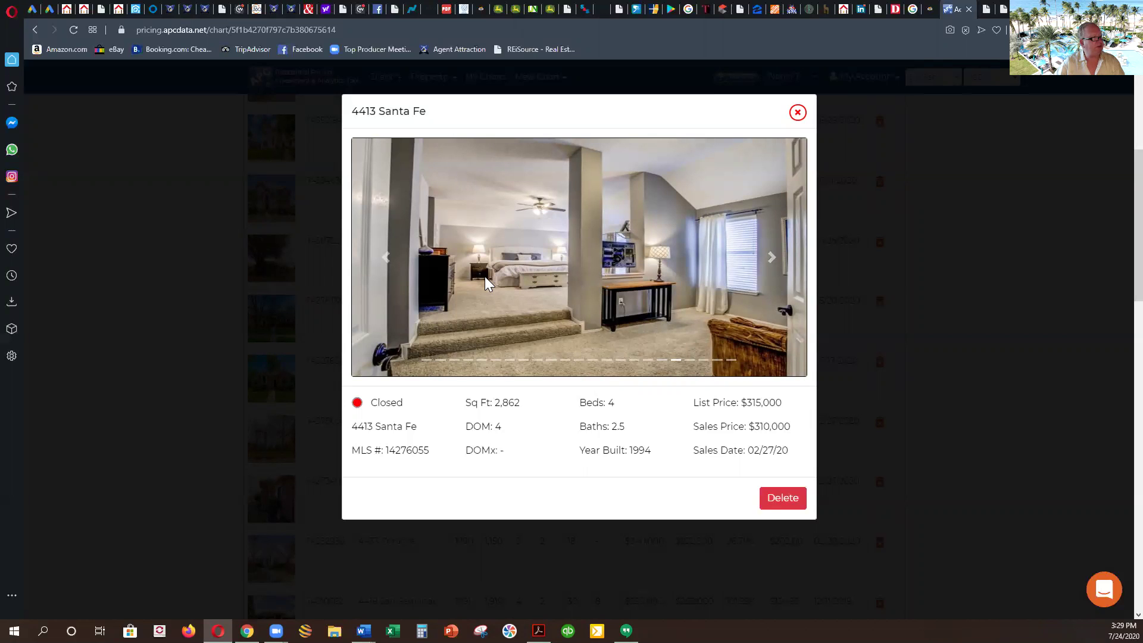
click(770, 257)
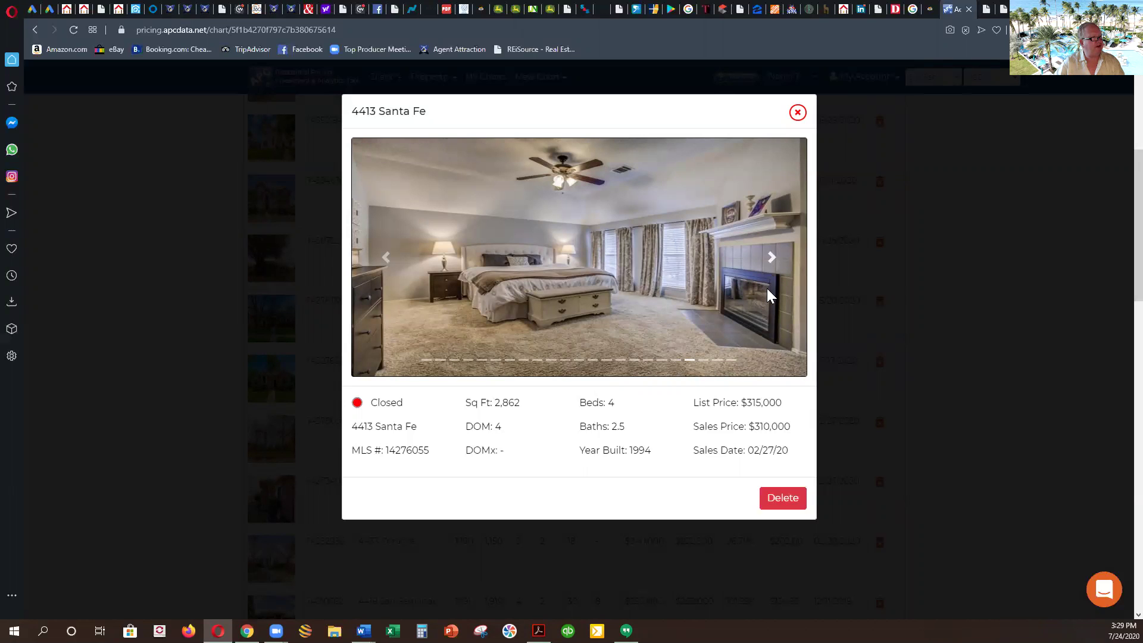
click(770, 259)
click(771, 259)
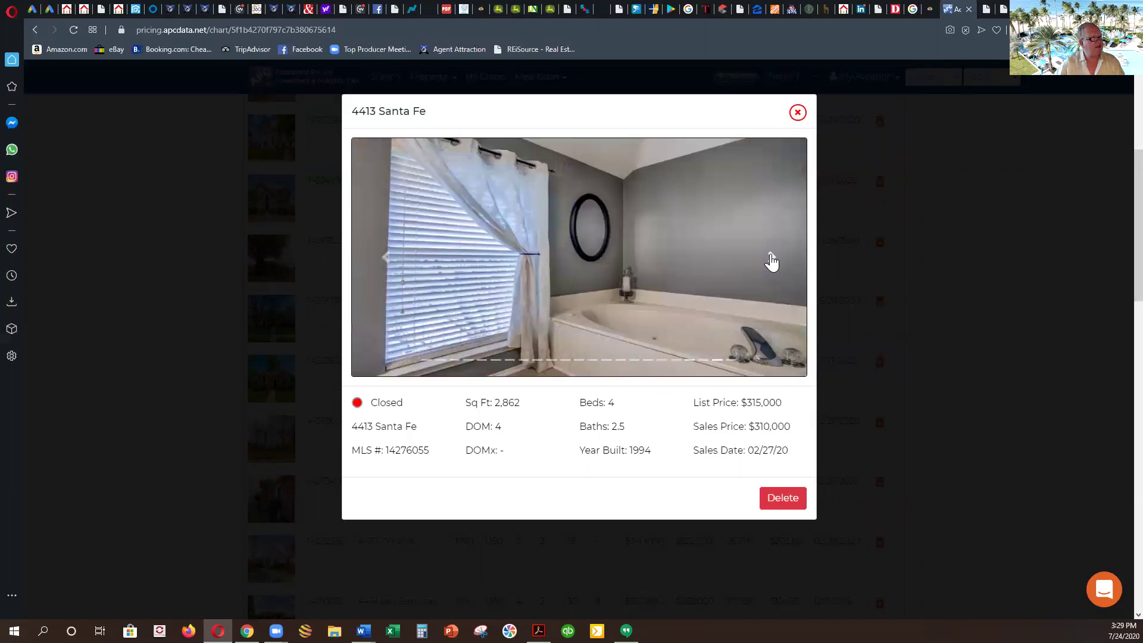
click(771, 261)
click(772, 261)
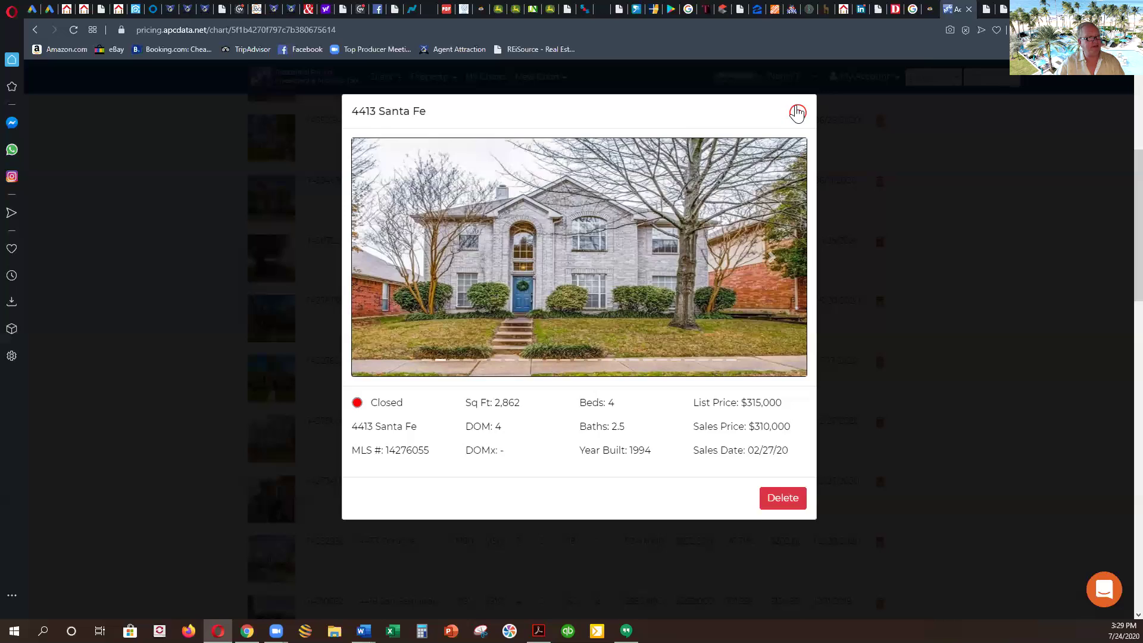
click(798, 112)
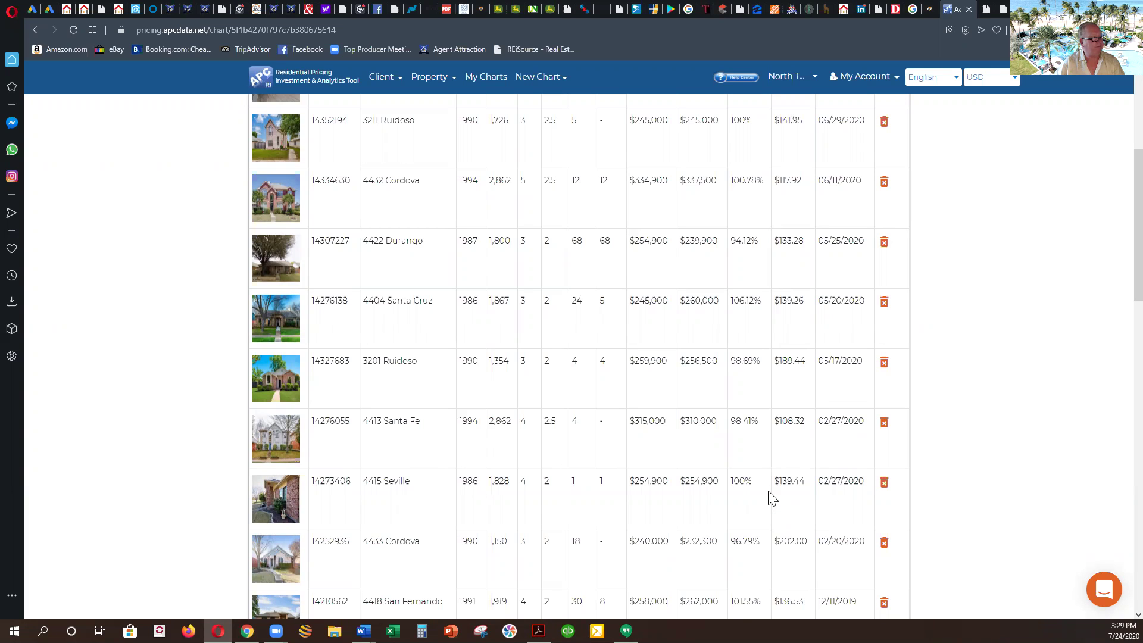
Return to the price versus square footage chart showing 4 pending and 27 closed comparables
scroll(773, 498, down, 2)
scroll(772, 497, up, 7)
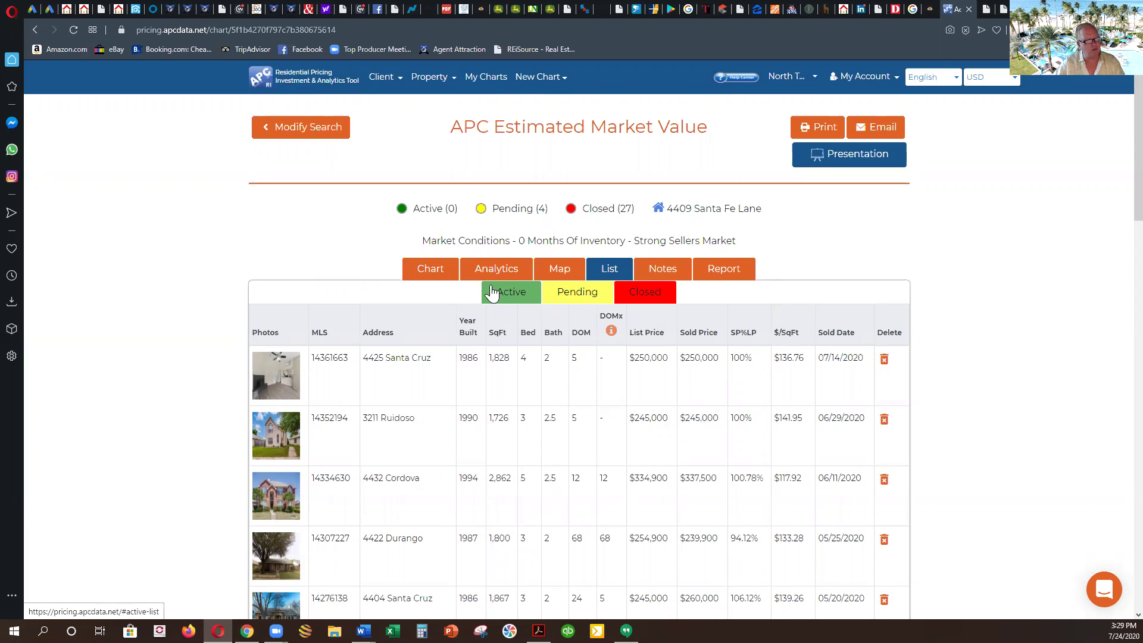
click(431, 271)
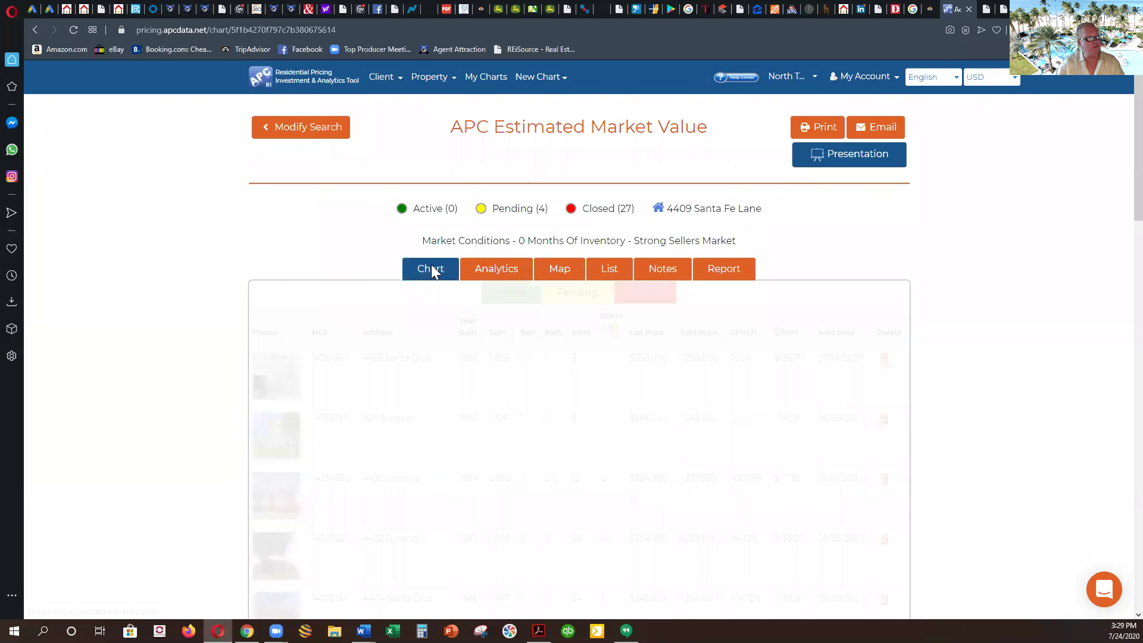
scroll(995, 327, down, 2)
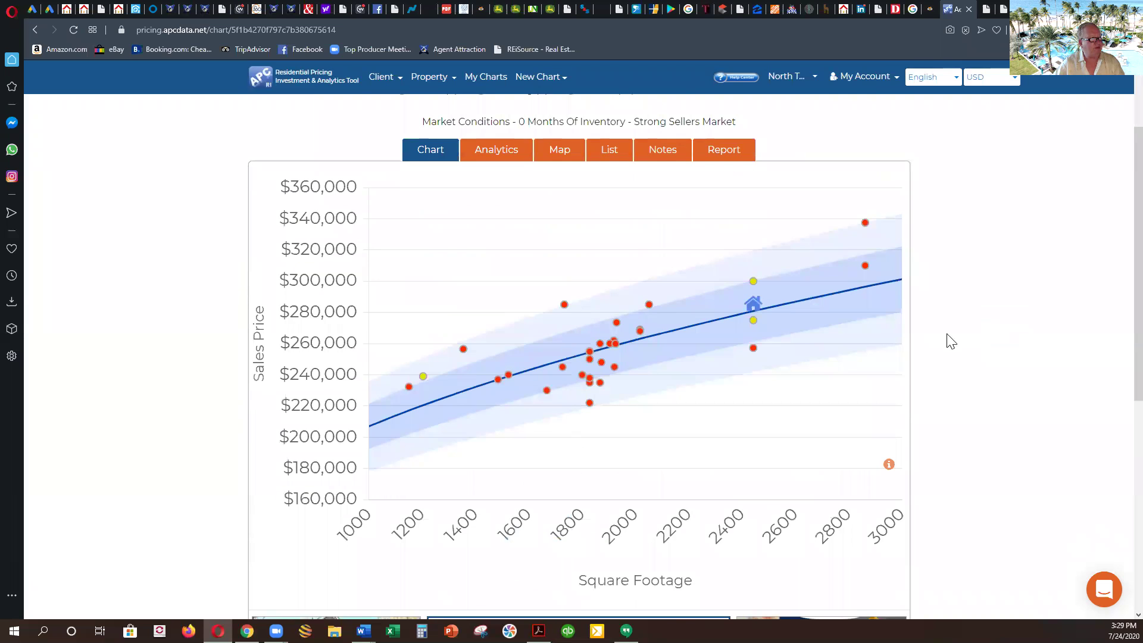
mouse_move(792, 319)
scroll(995, 368, down, 2)
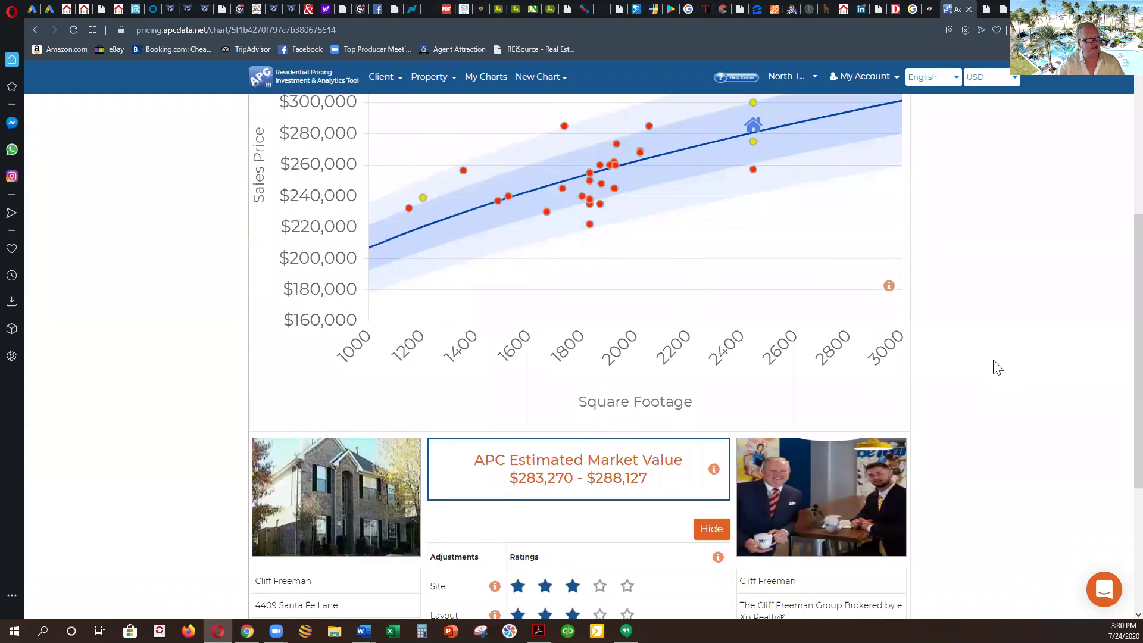
scroll(995, 365, up, 5)
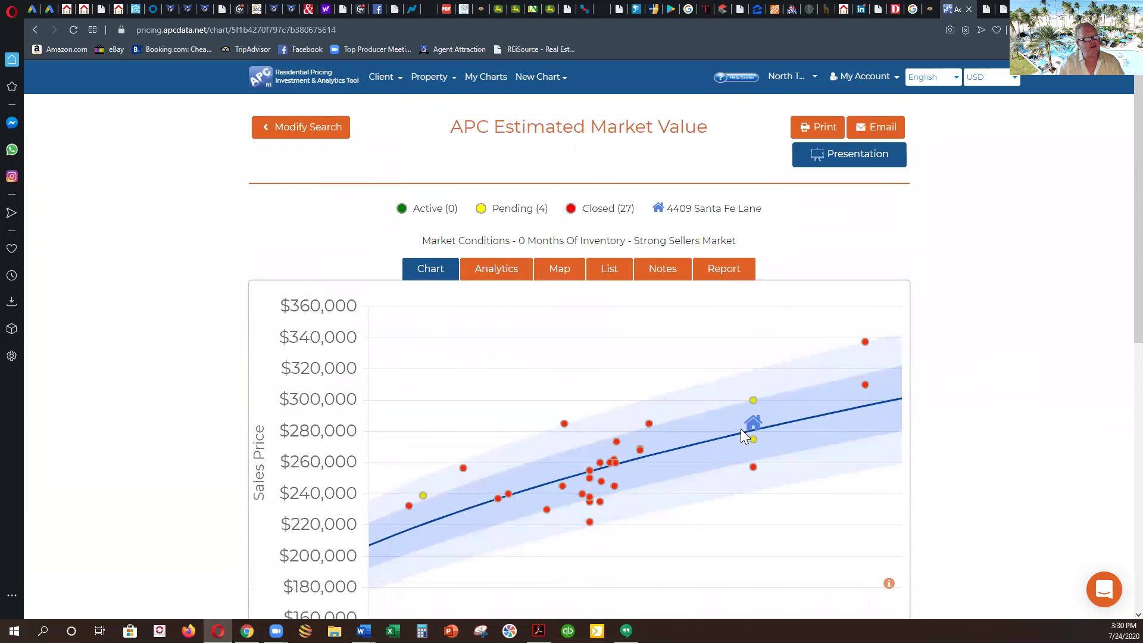
mouse_move(757, 422)
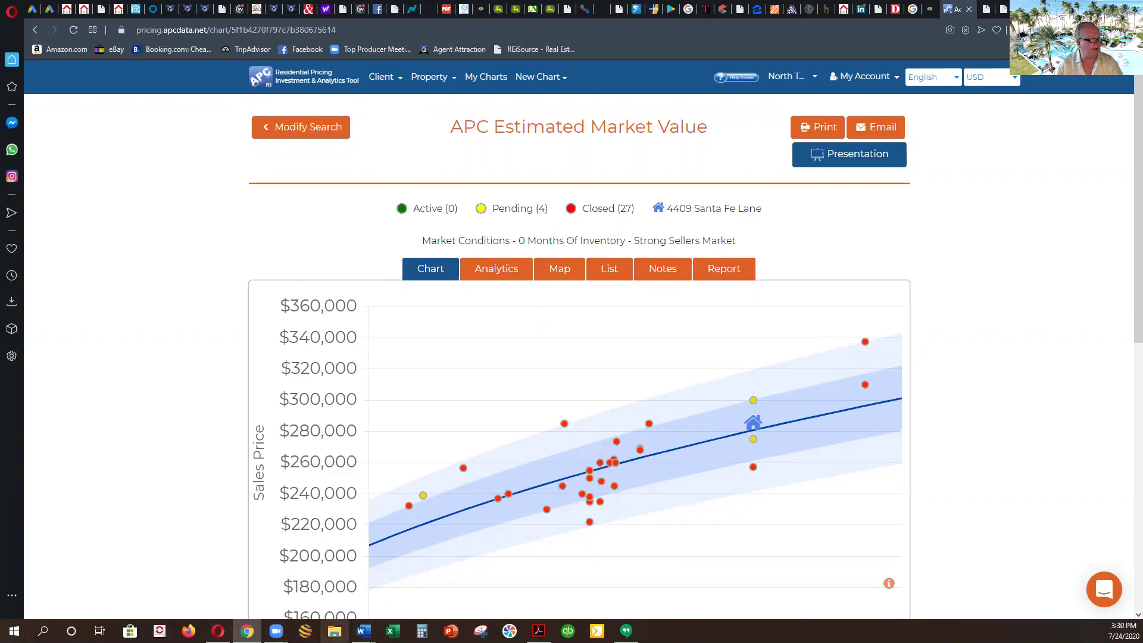
In File Explorer, search the team's Dropbox group folder for the agent's name
click(334, 630)
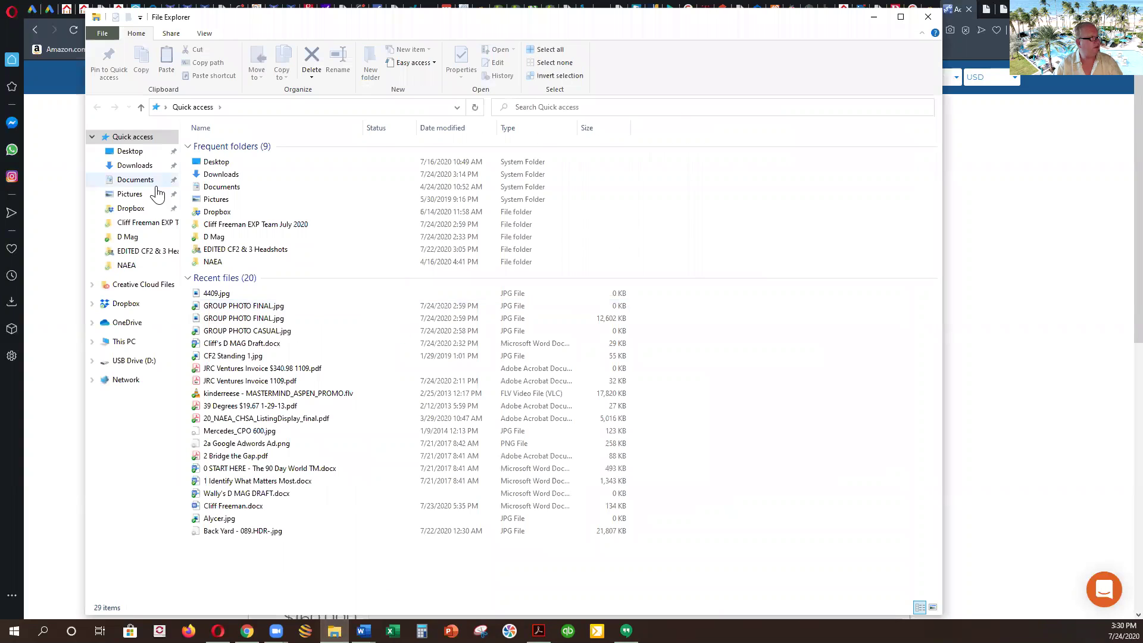
click(140, 212)
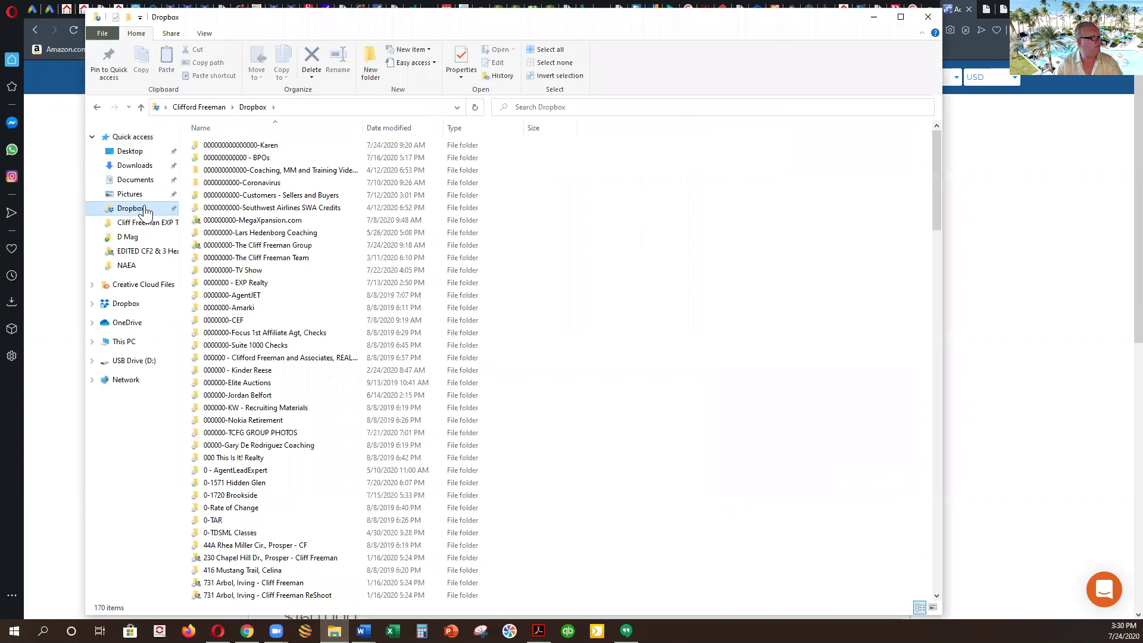
double_click(334, 245)
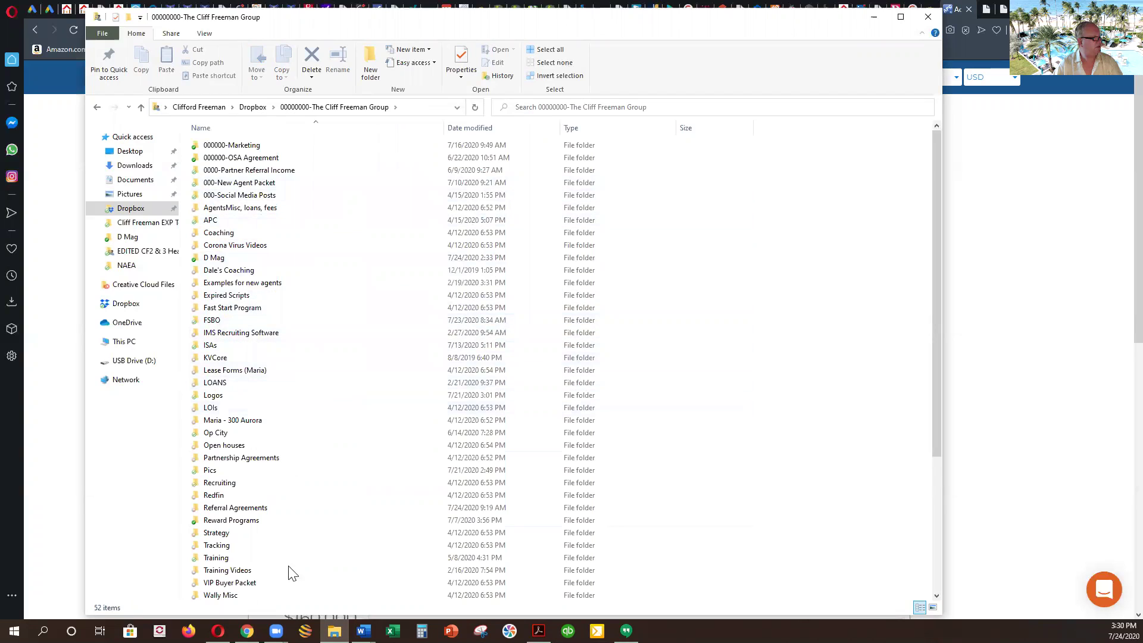
click(693, 105)
text(cliff's)
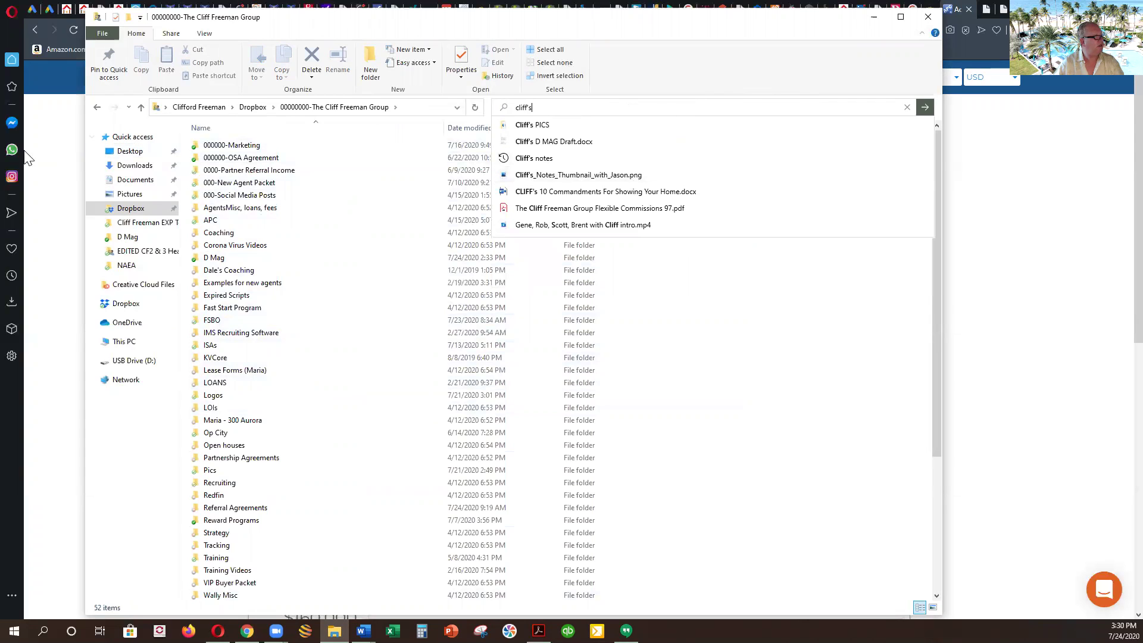
Search the 0000000 - EXP Realty Dropbox folder for the agent's name
click(130, 208)
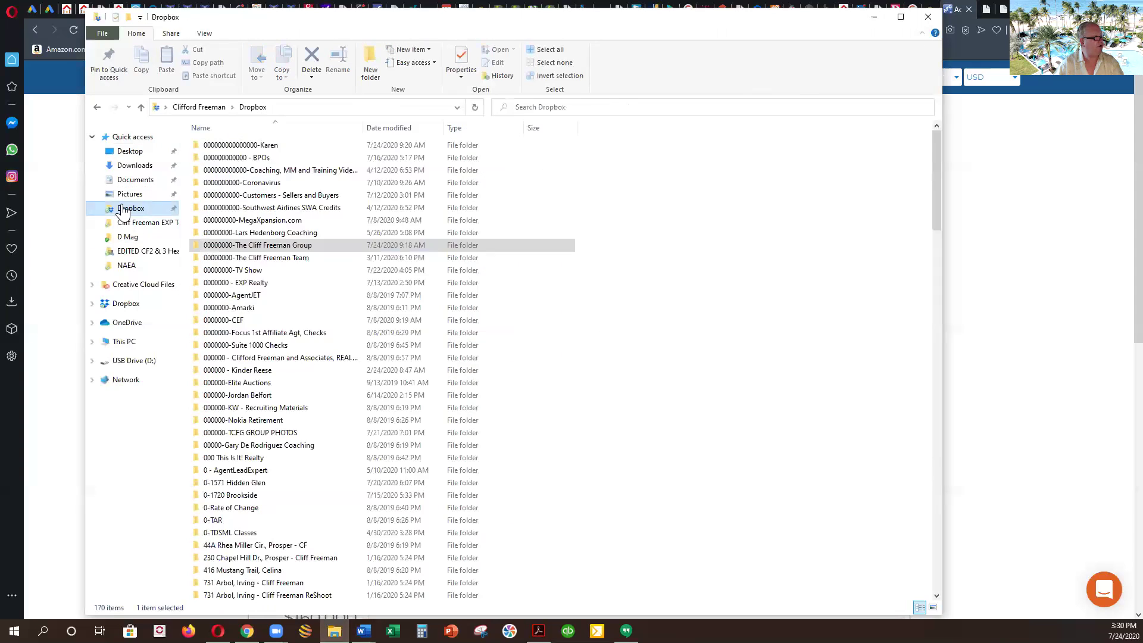
double_click(307, 288)
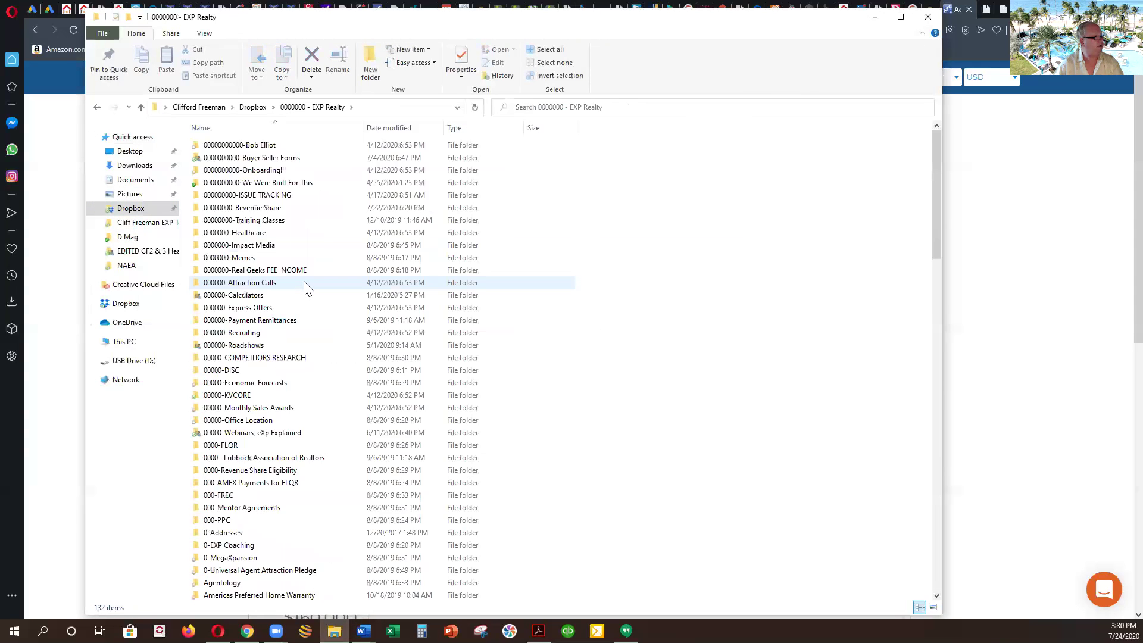
scroll(307, 288, down, 15)
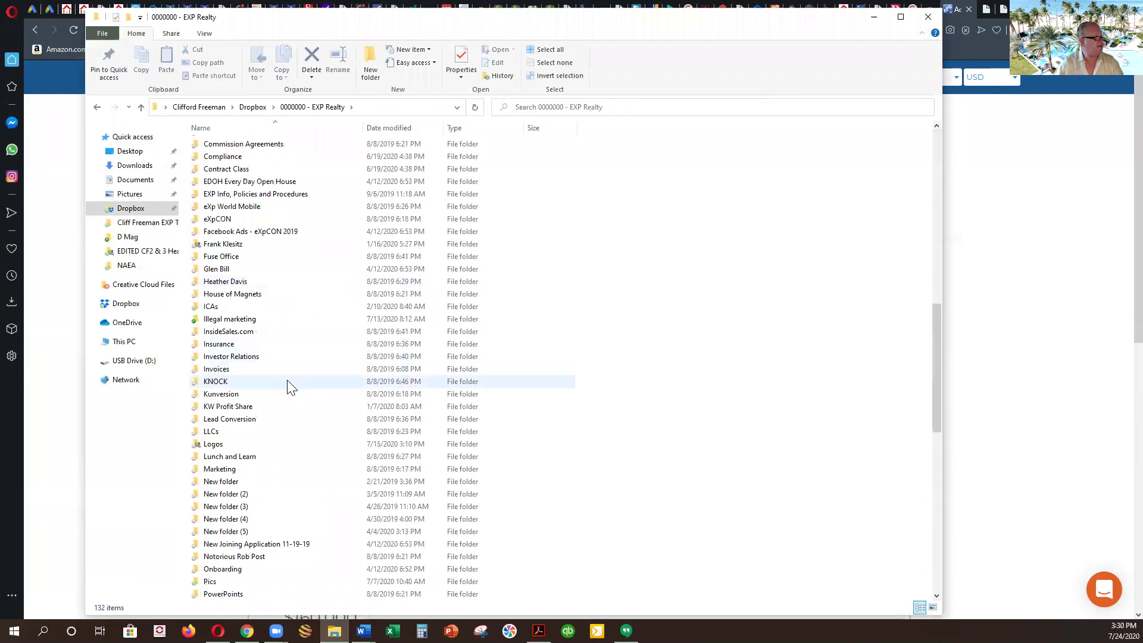
click(671, 110)
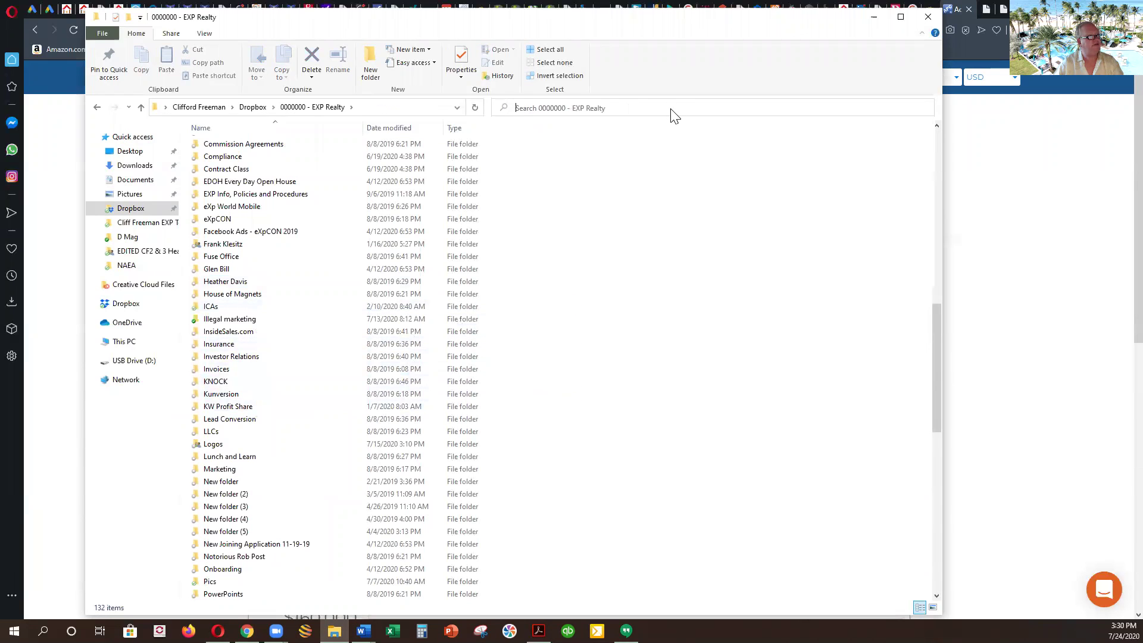
text(cliff's)
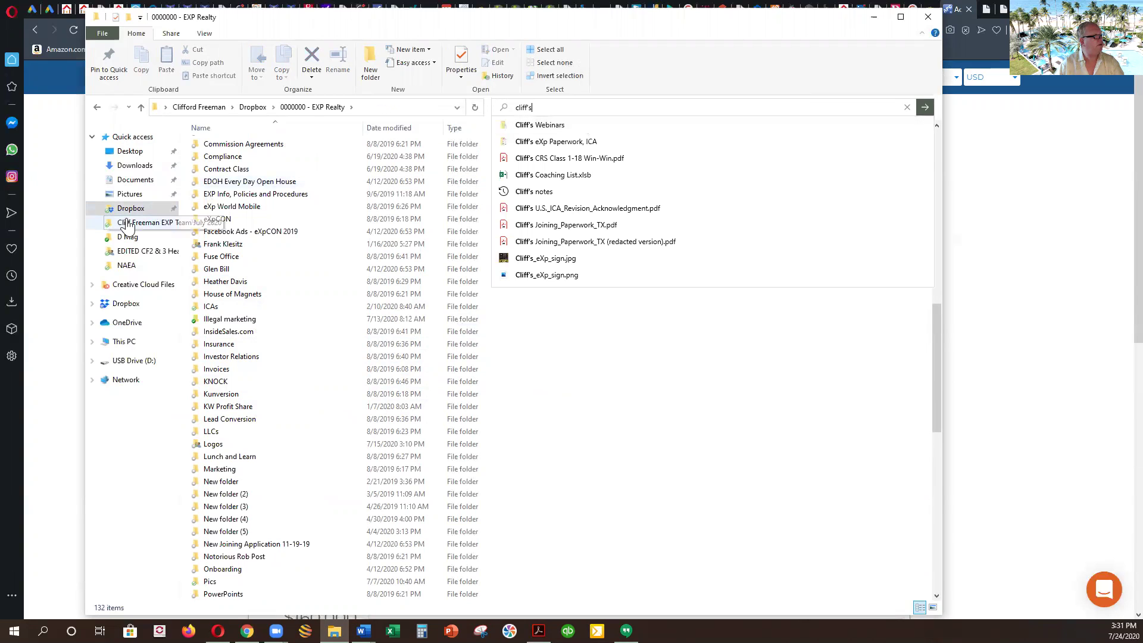
Search the Associates, REALTORS folder, changing the query to 'listing presentation'
click(95, 108)
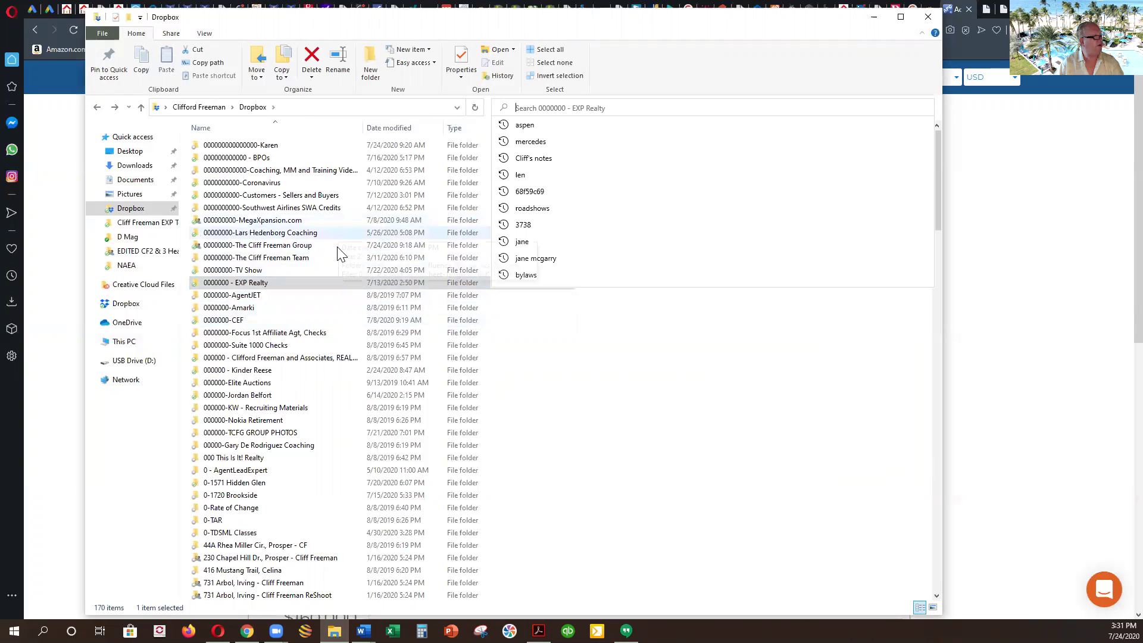
double_click(333, 360)
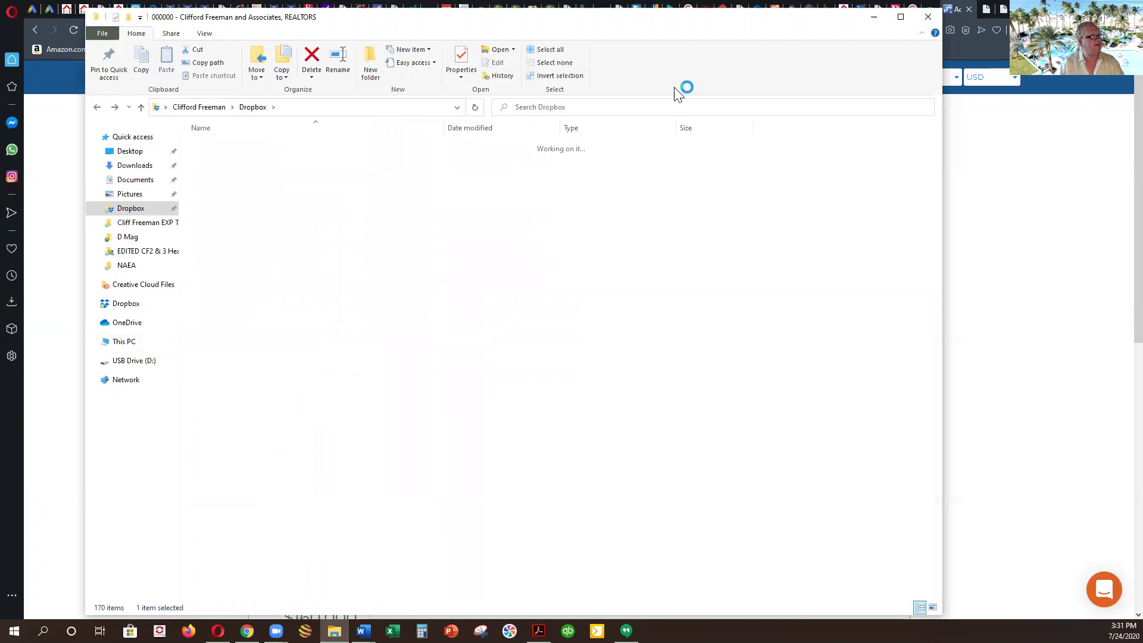
text(cli)
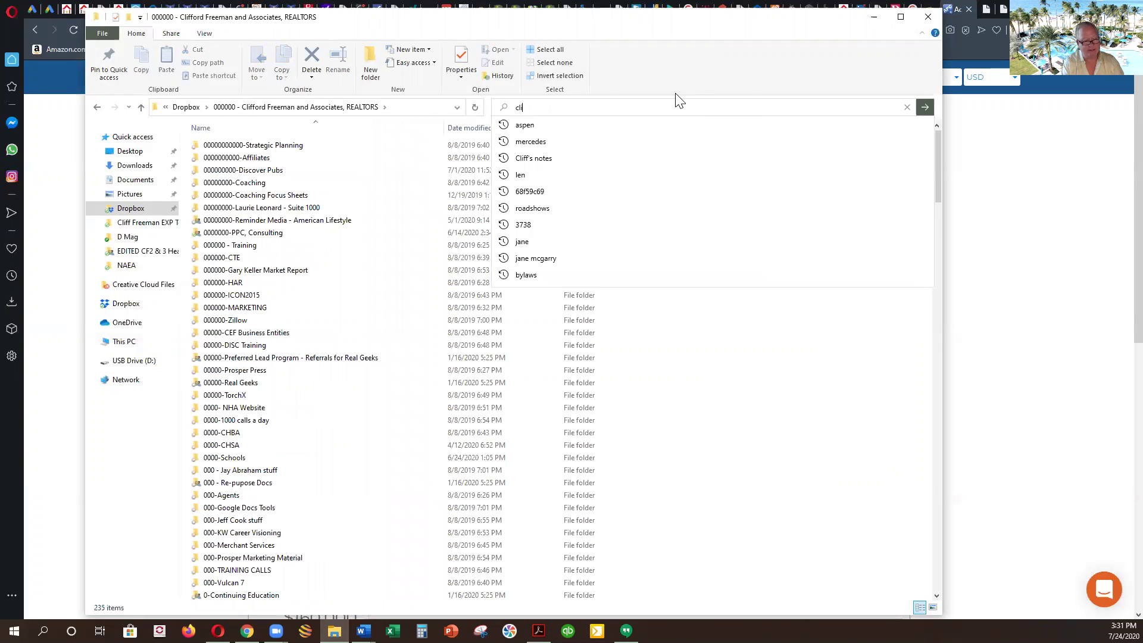
text(ff's)
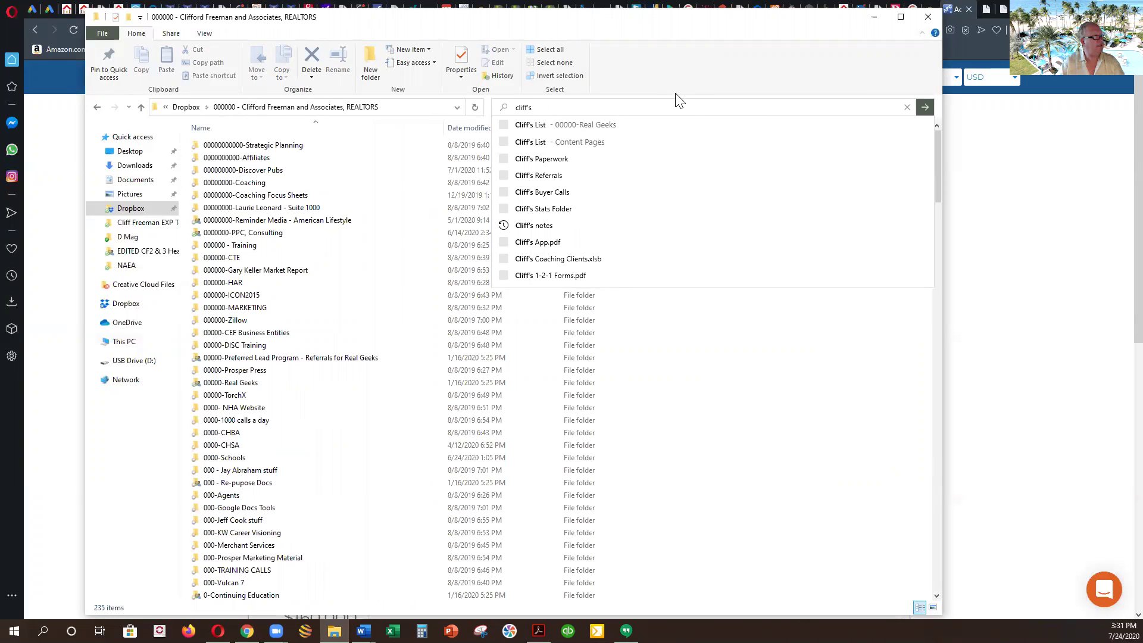
key(BackSpace)
key(BackSpace)
key(BackSpace)
text(listing)
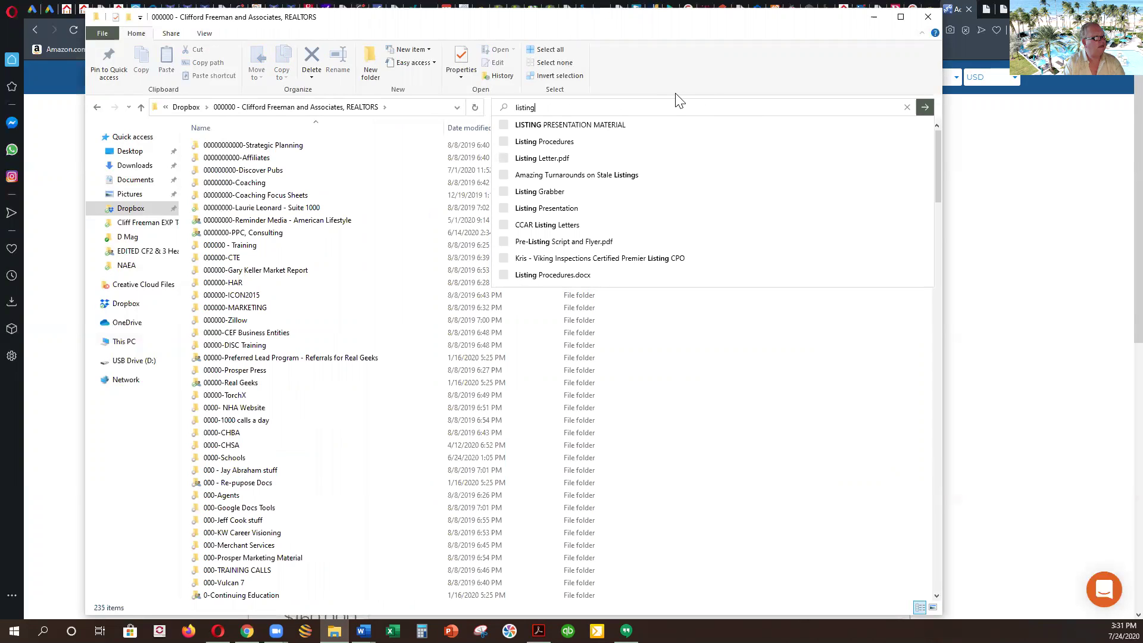
text( presentation)
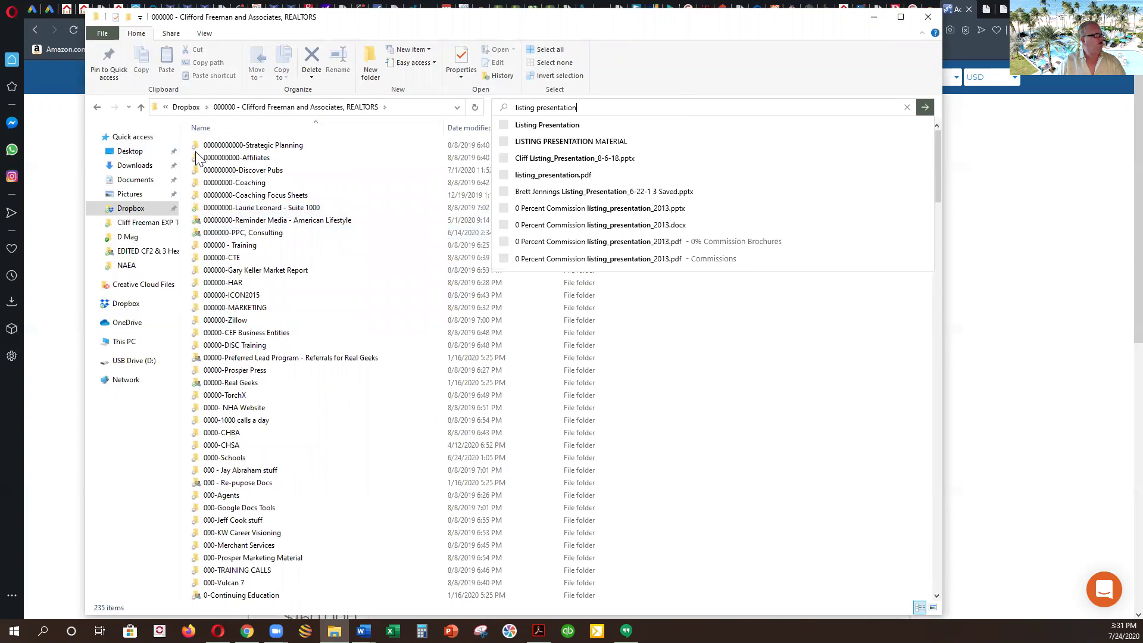
Search the 0000000 - EXP Realty folder for 'listing presentation'
click(131, 210)
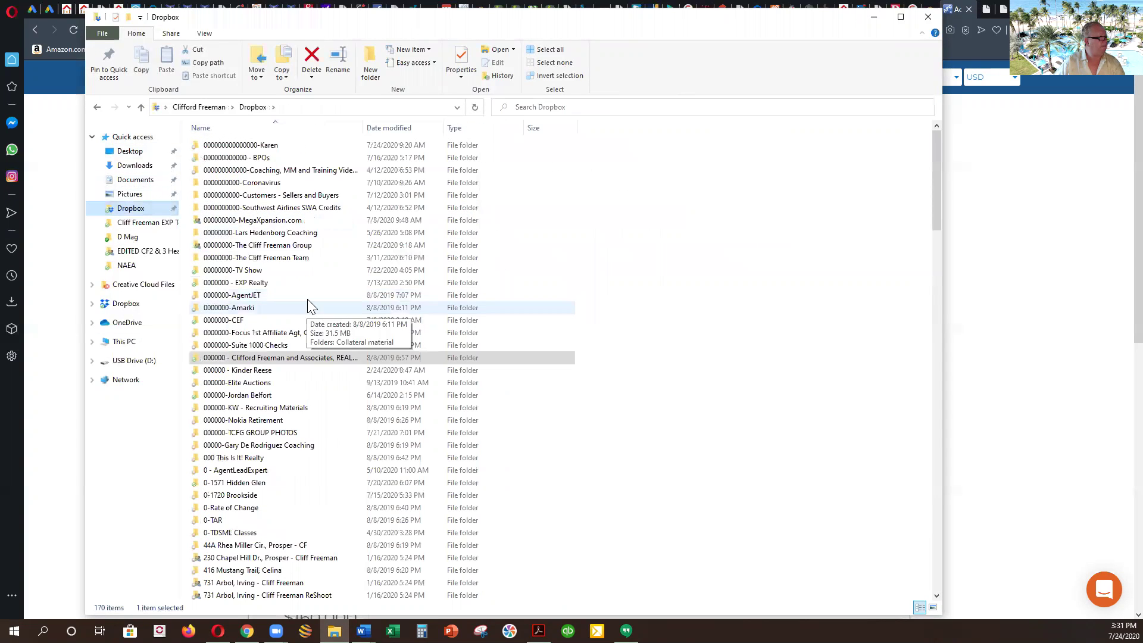
click(309, 284)
double_click(309, 283)
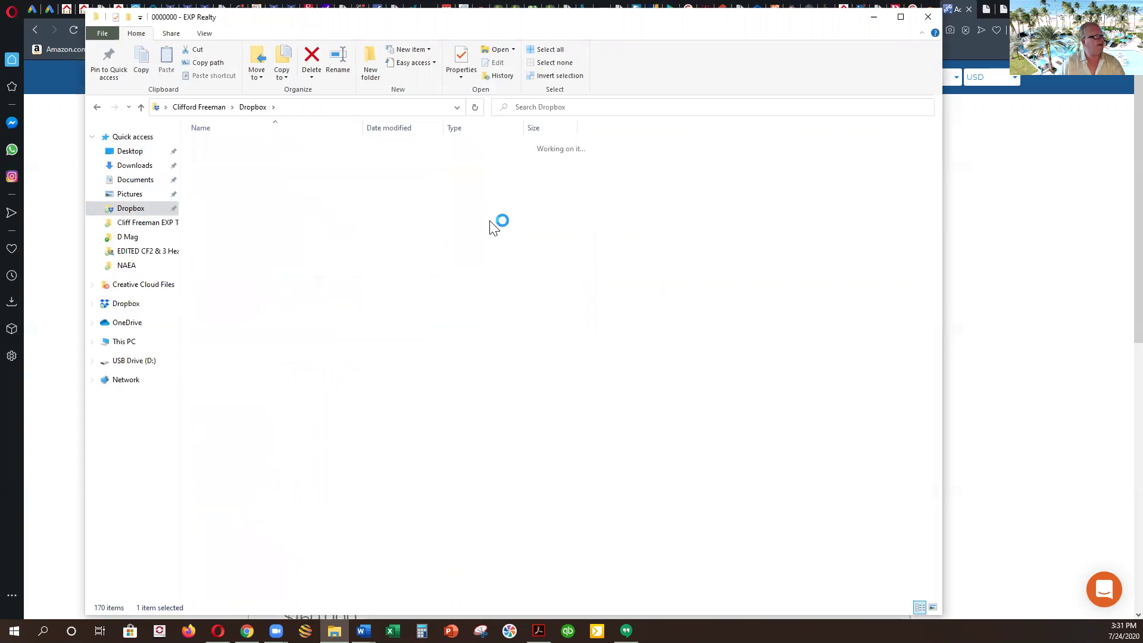
click(766, 108)
text(listin)
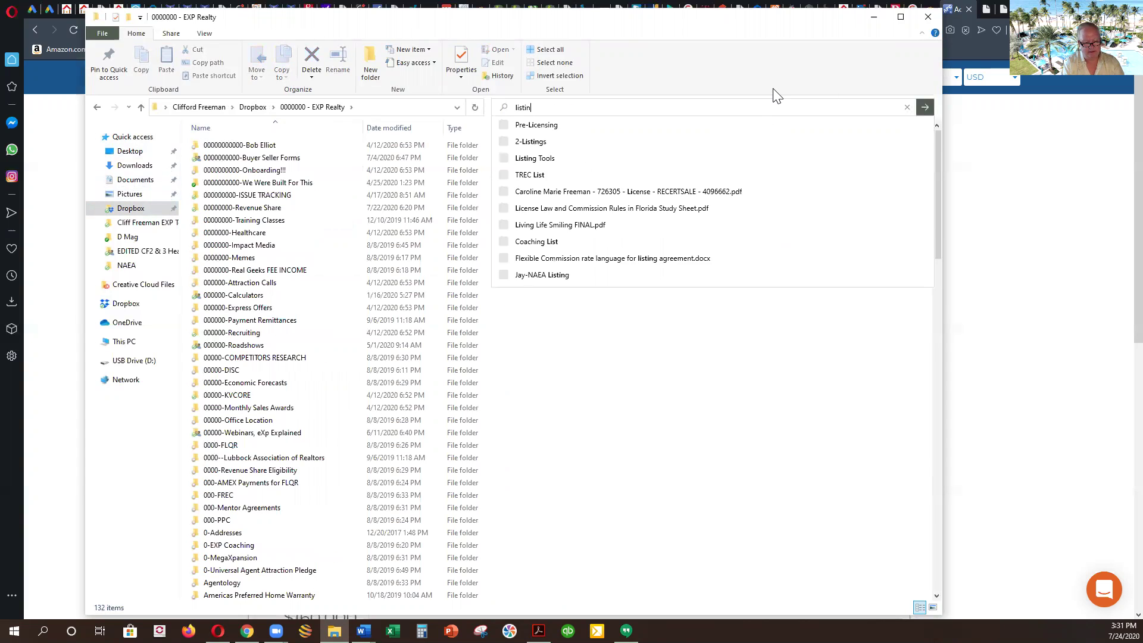
text(g presentation)
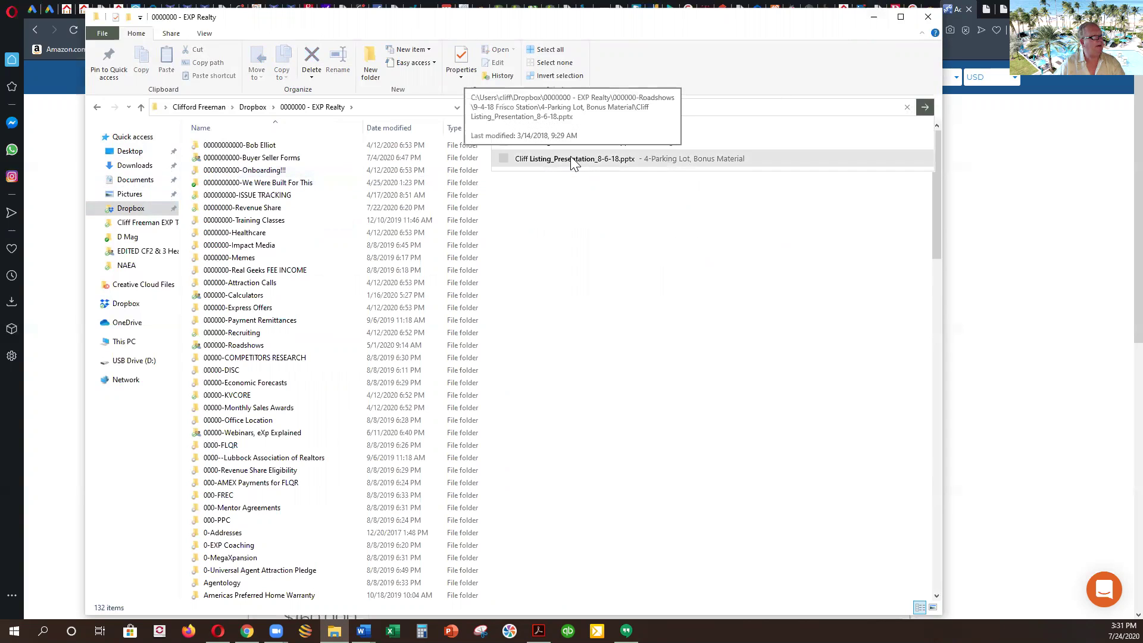
Open the 8-6-18 listing presentation deck from the suggestions and minimize File Explorer
click(547, 141)
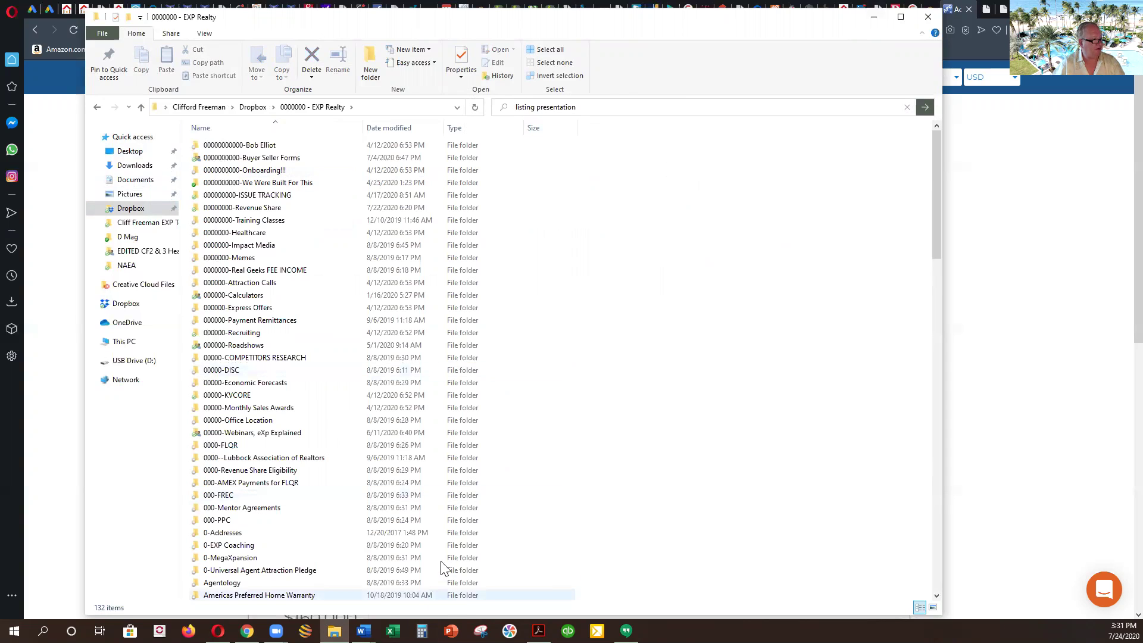
click(630, 108)
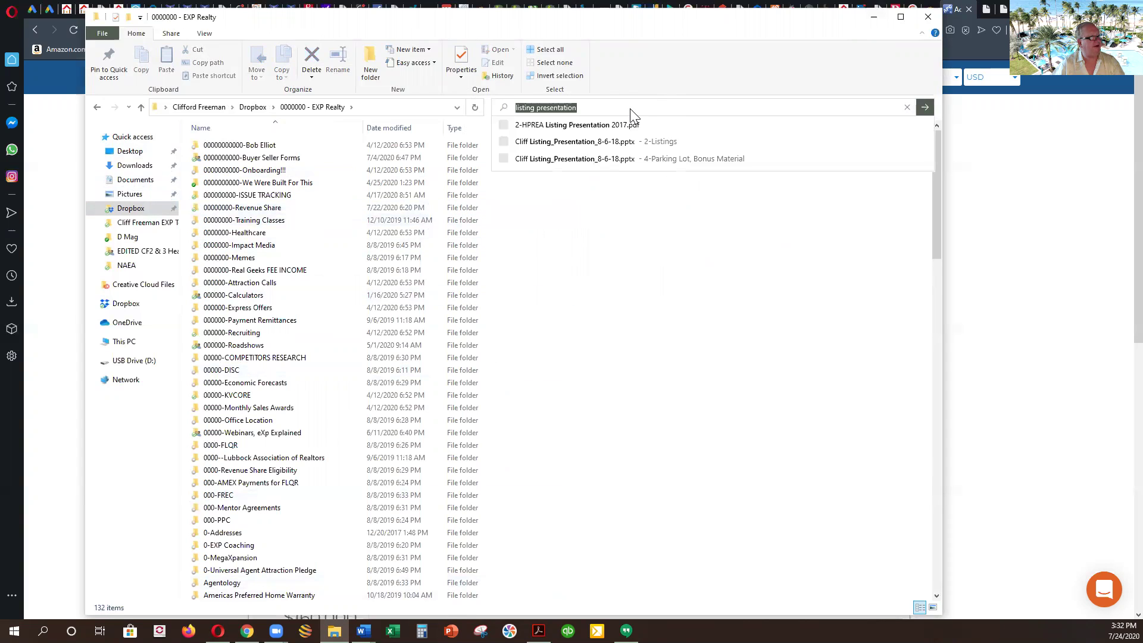
click(616, 143)
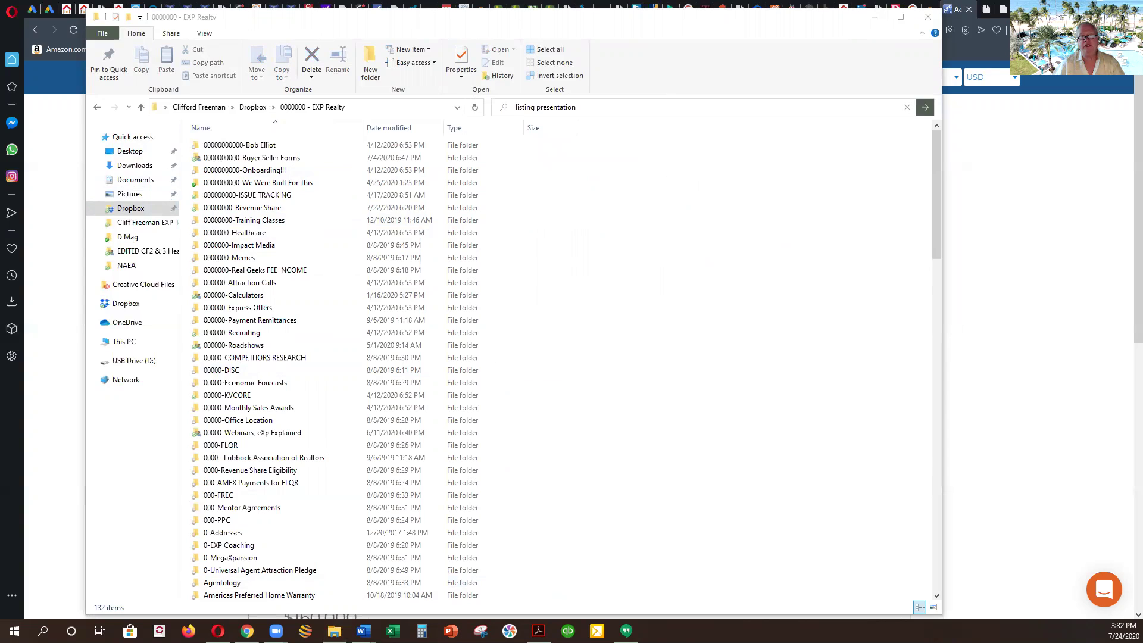
click(879, 16)
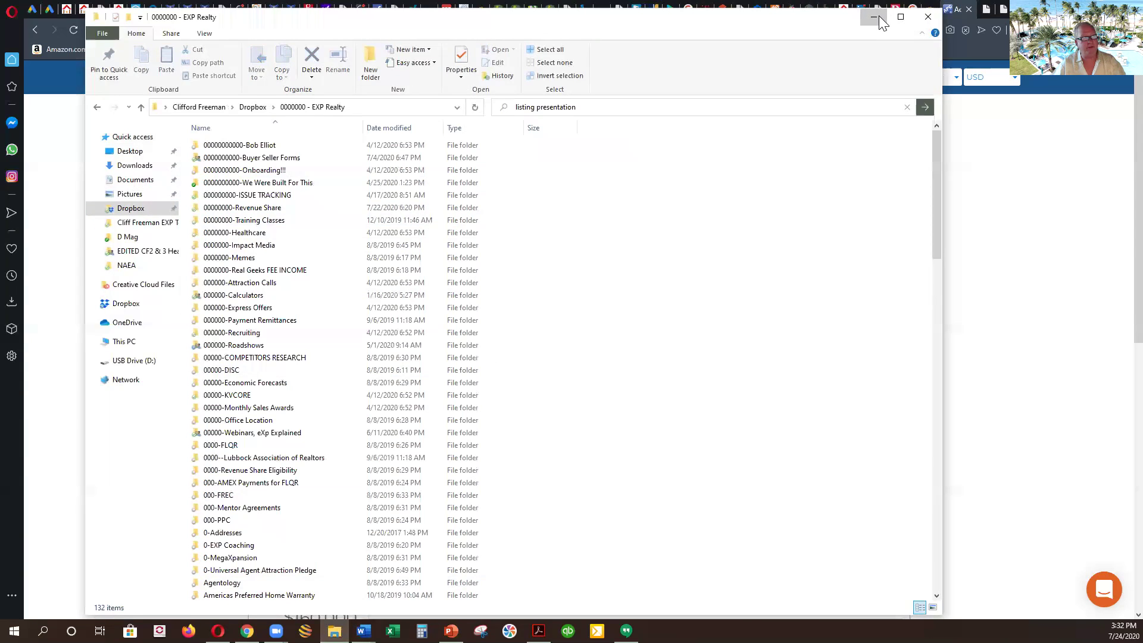
click(875, 16)
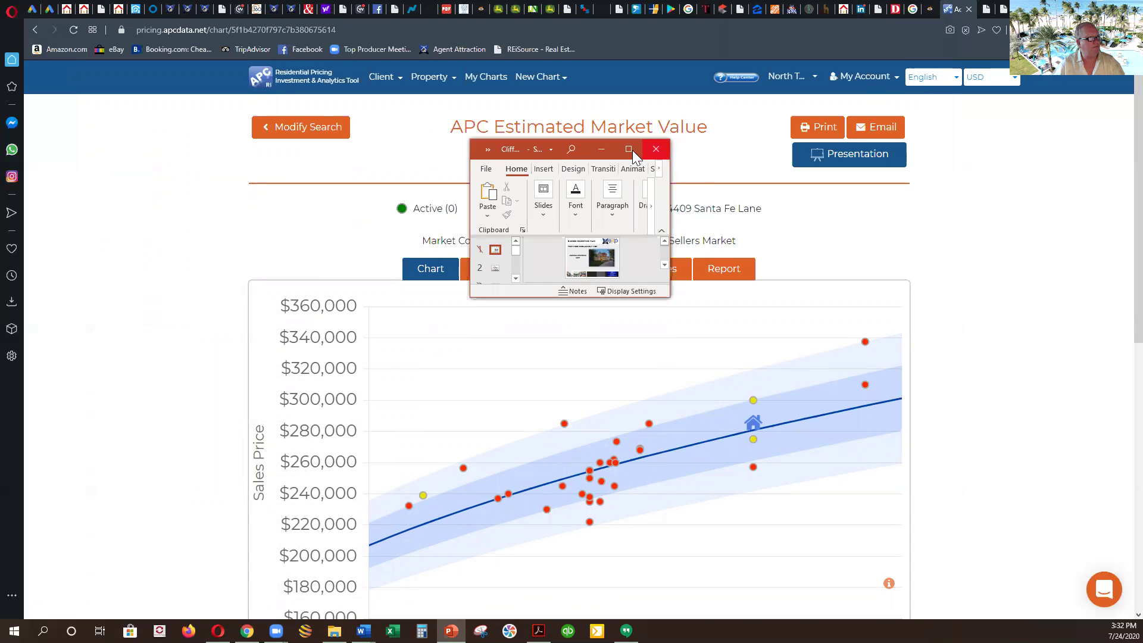
Maximize the PowerPoint deck and scroll down through its slides from the title slide
click(628, 148)
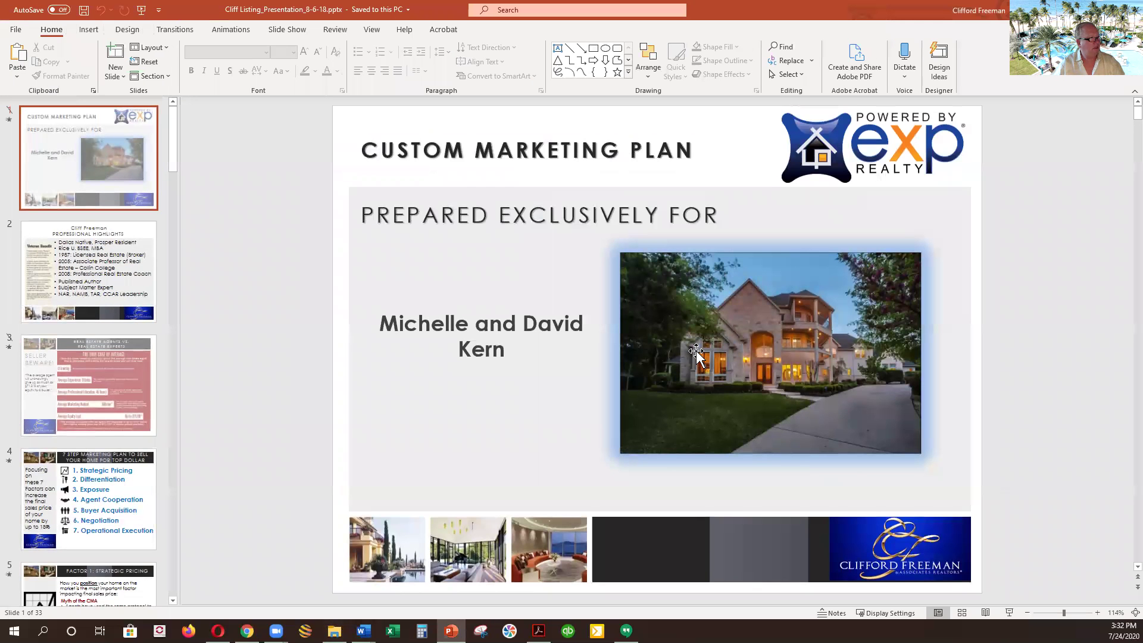
click(514, 345)
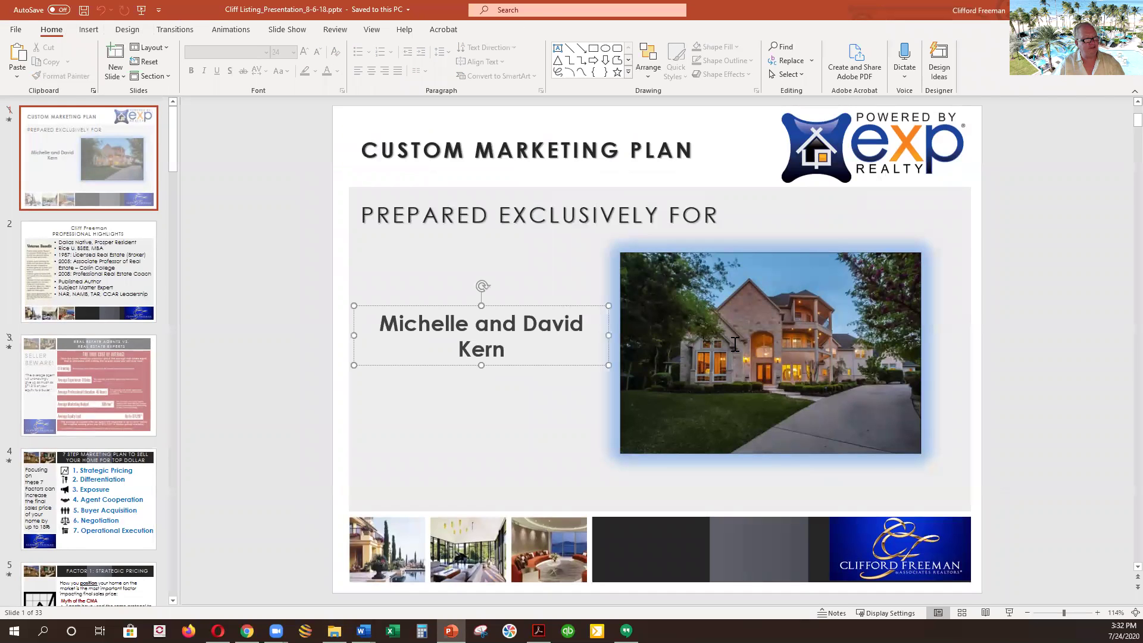
scroll(735, 344, down, 2)
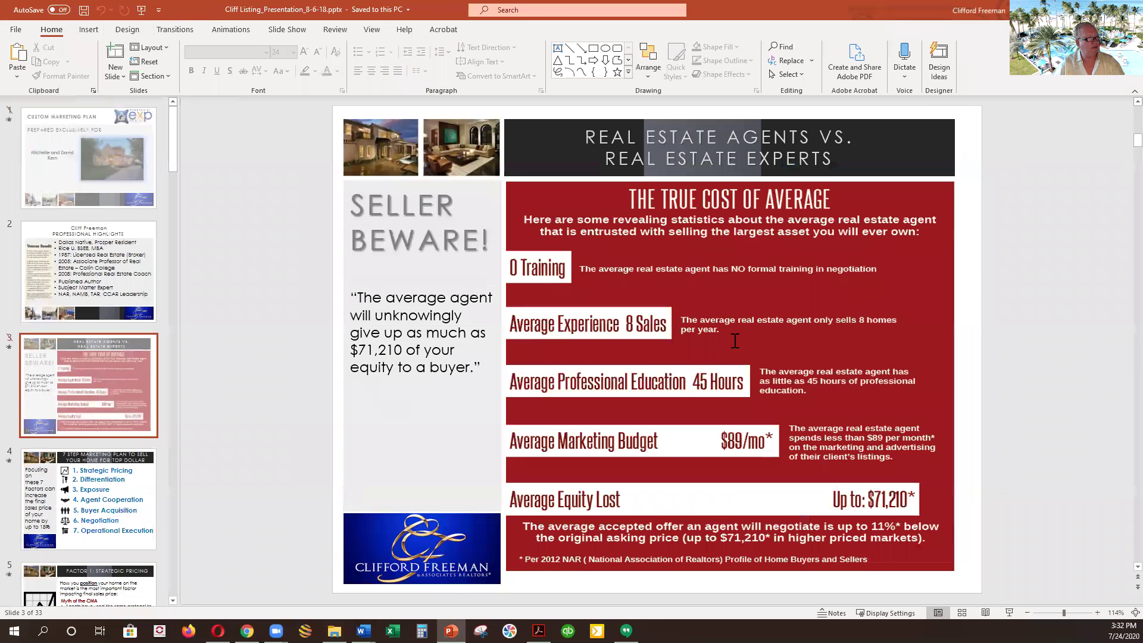
scroll(735, 343, down, 1)
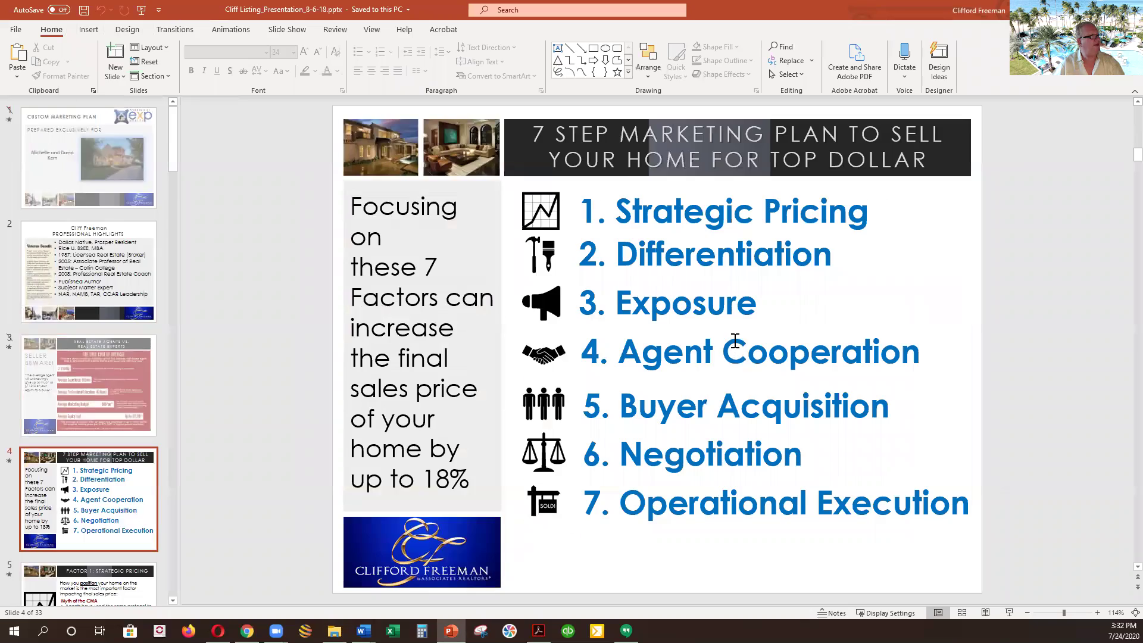
scroll(735, 340, down, 6)
scroll(735, 340, down, 7)
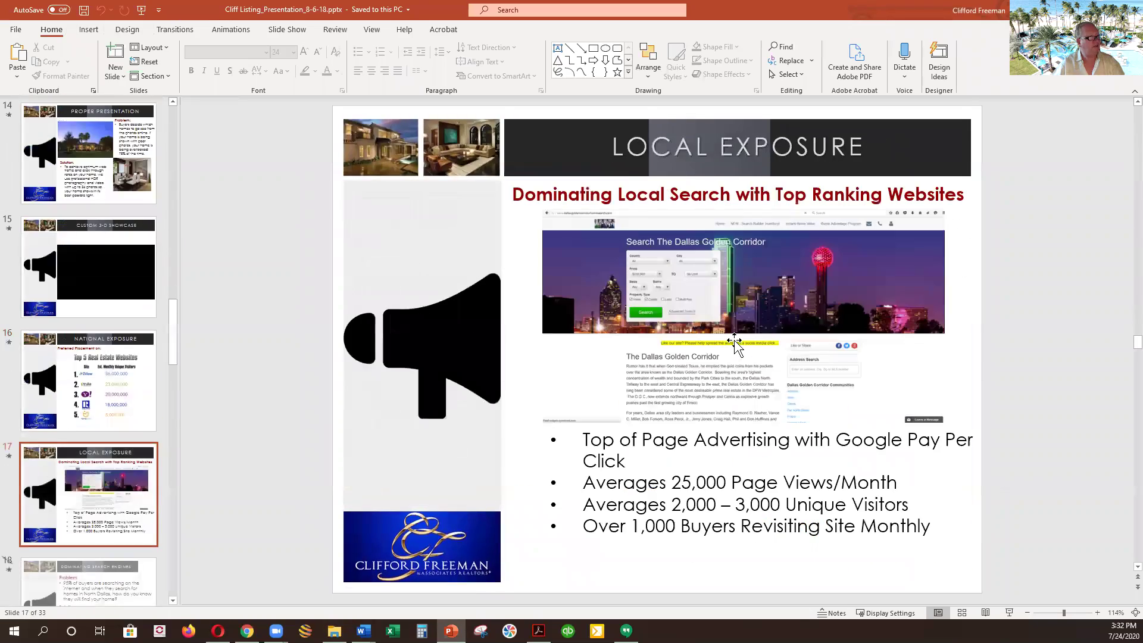
scroll(735, 342, down, 10)
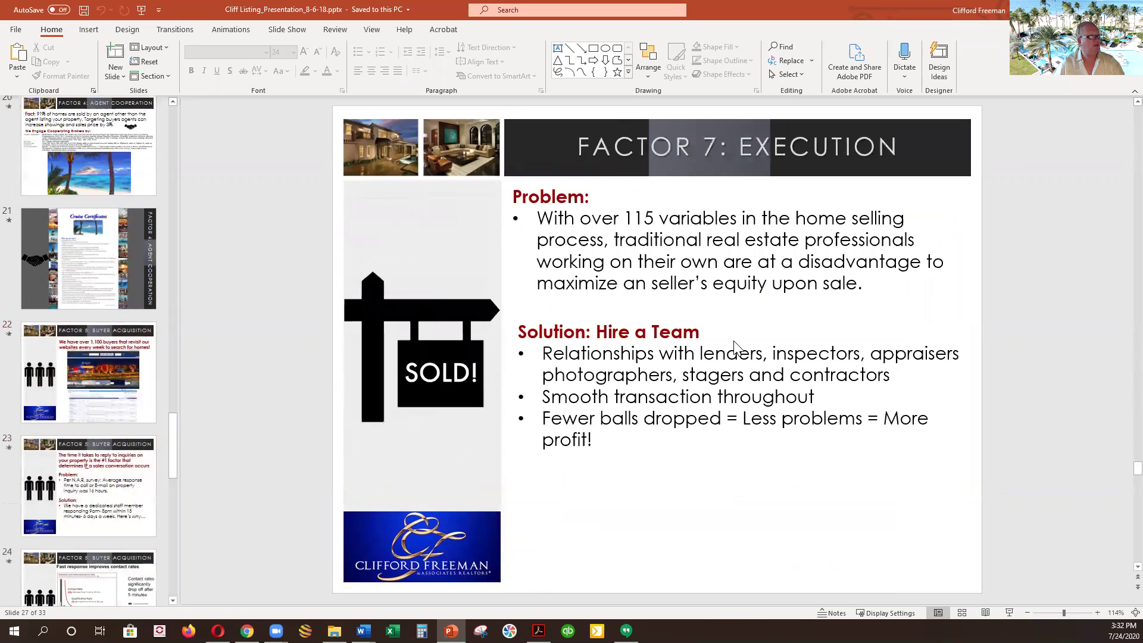
scroll(736, 347, down, 4)
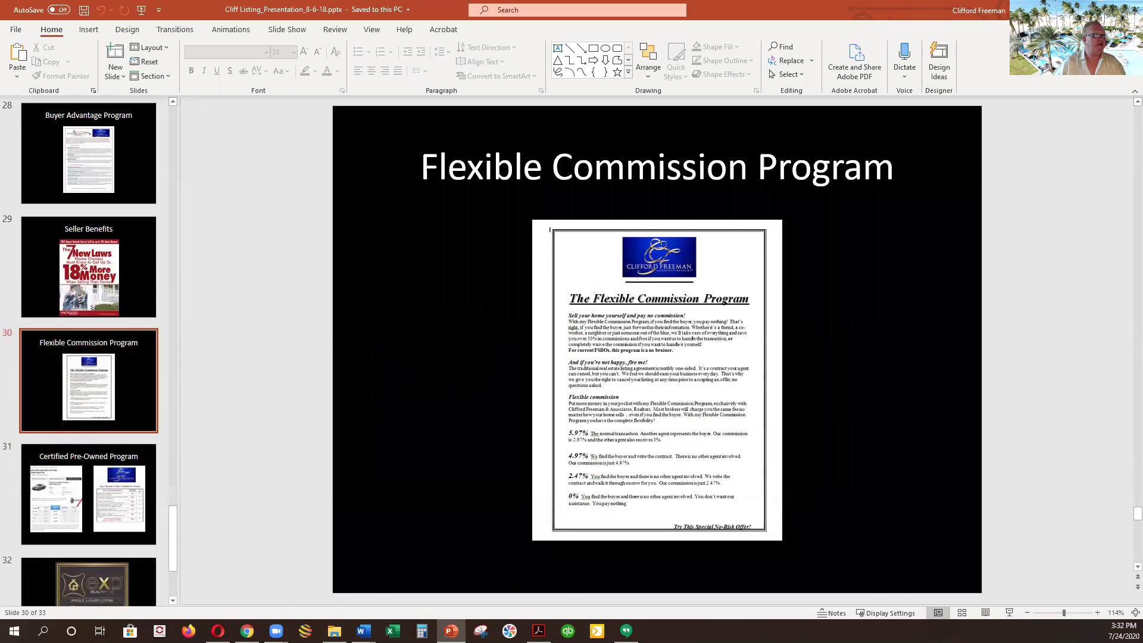
Set PowerPoint and the APC chart aside to the desktop and reopen File Explorer
key(alt+Tab)
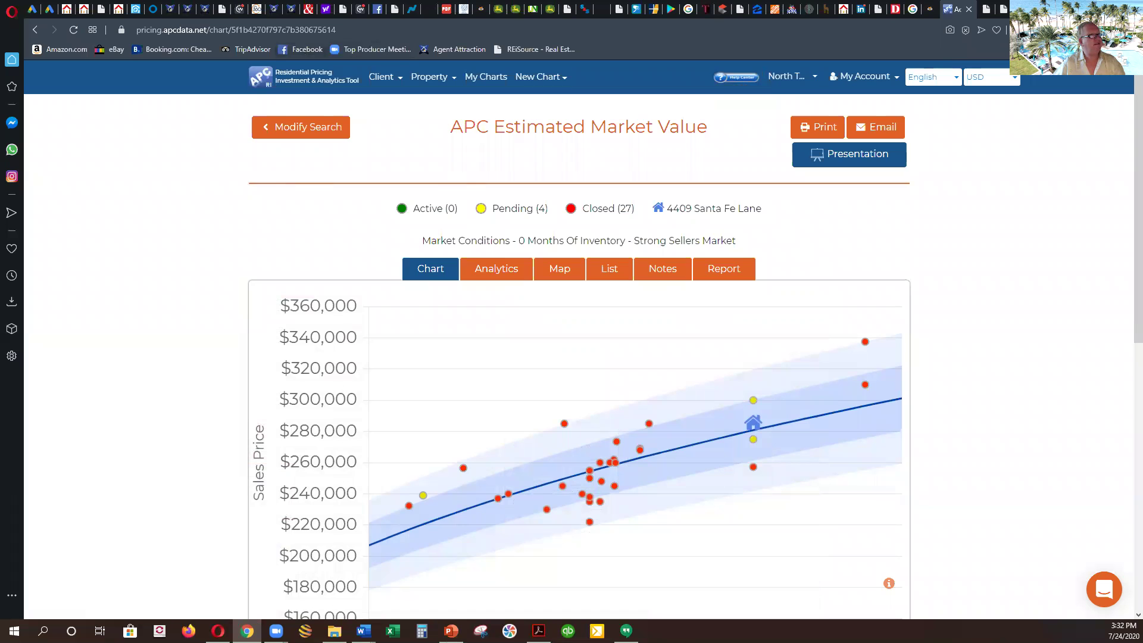
key(alt+Tab)
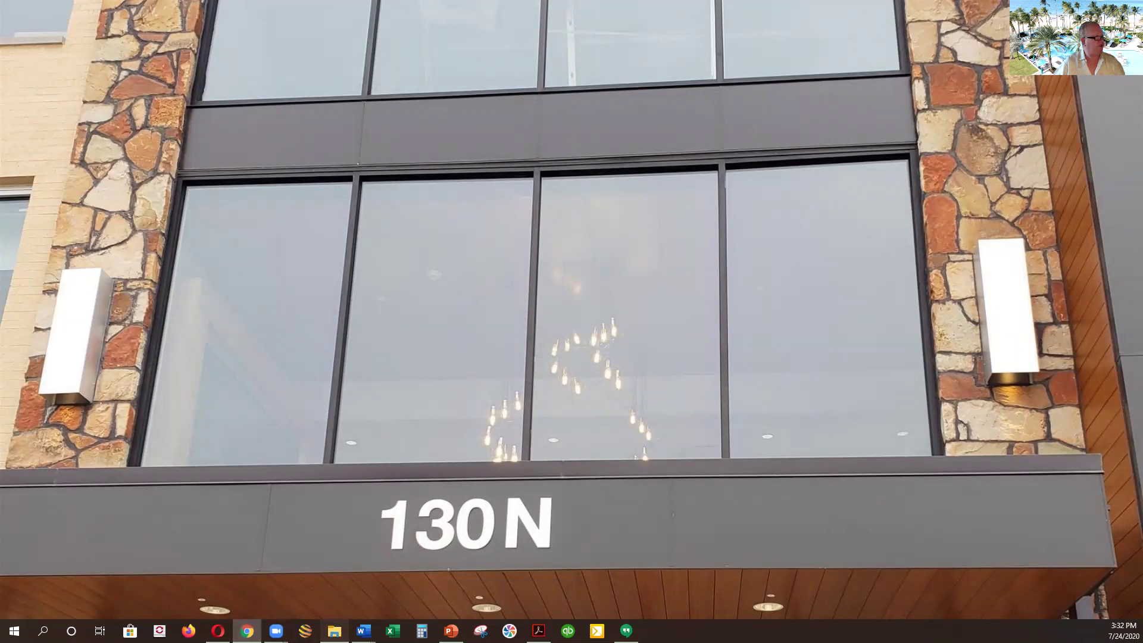
click(334, 630)
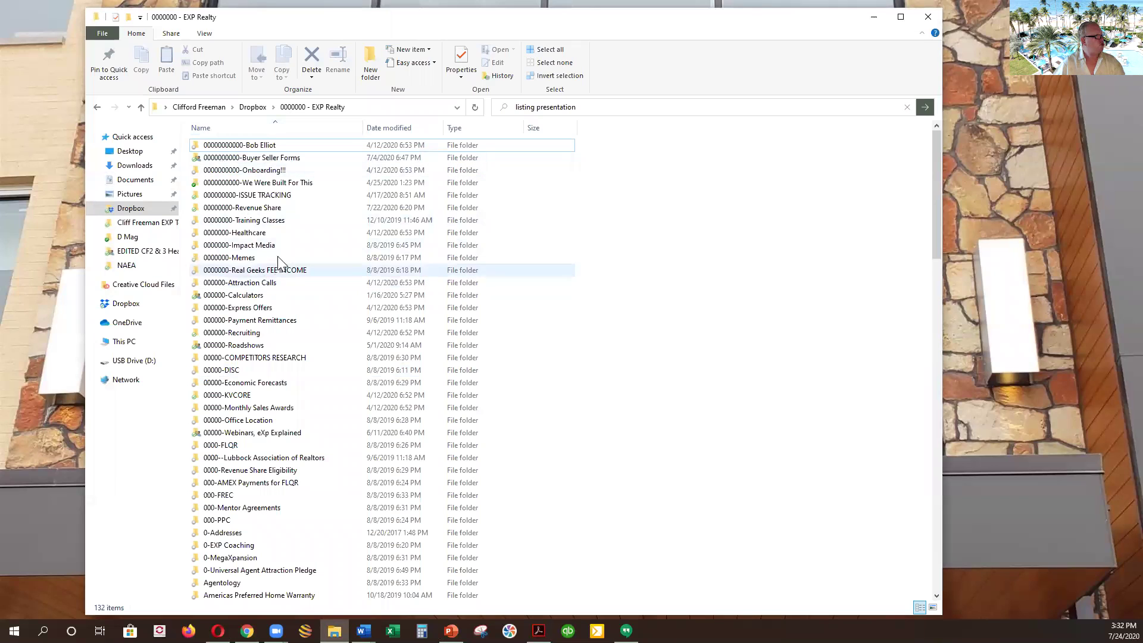
Search the Dropbox folder for 'listing p'
click(253, 108)
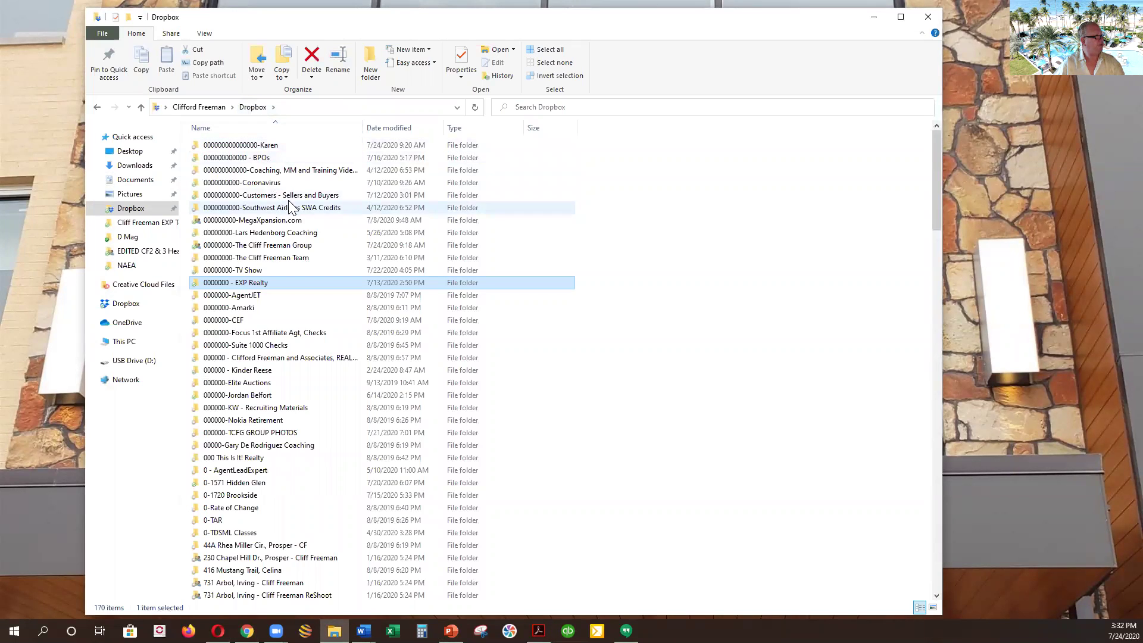
click(308, 246)
click(741, 108)
text(listing pre)
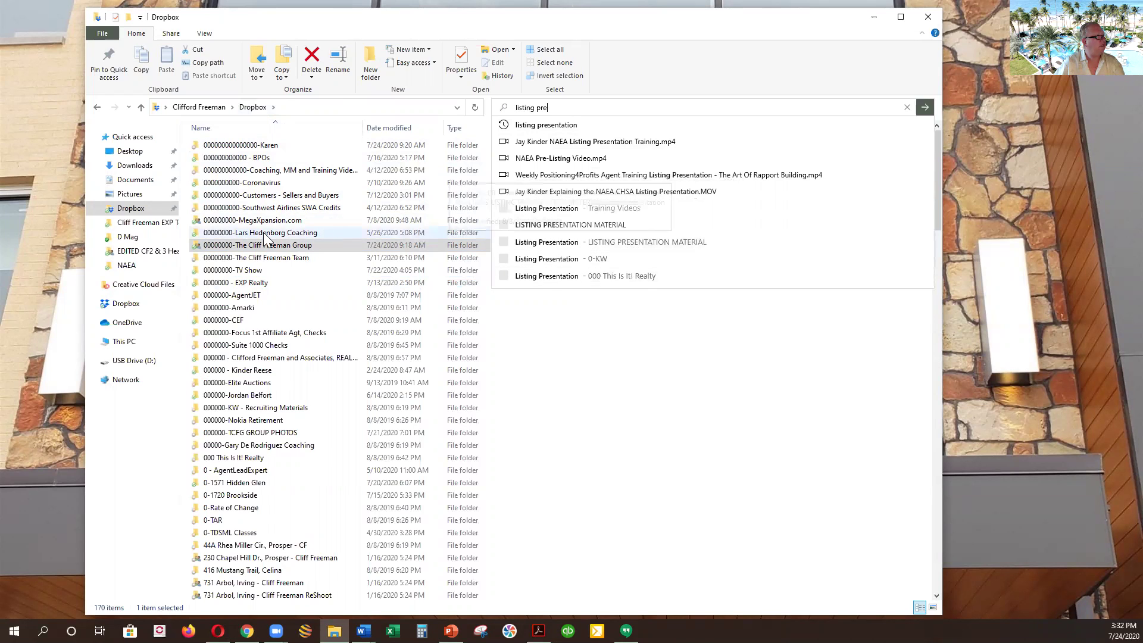
key(Return)
Search the team group folder for 'listing pre' and look through its Listing Presentation folder
click(554, 107)
text(listing pre)
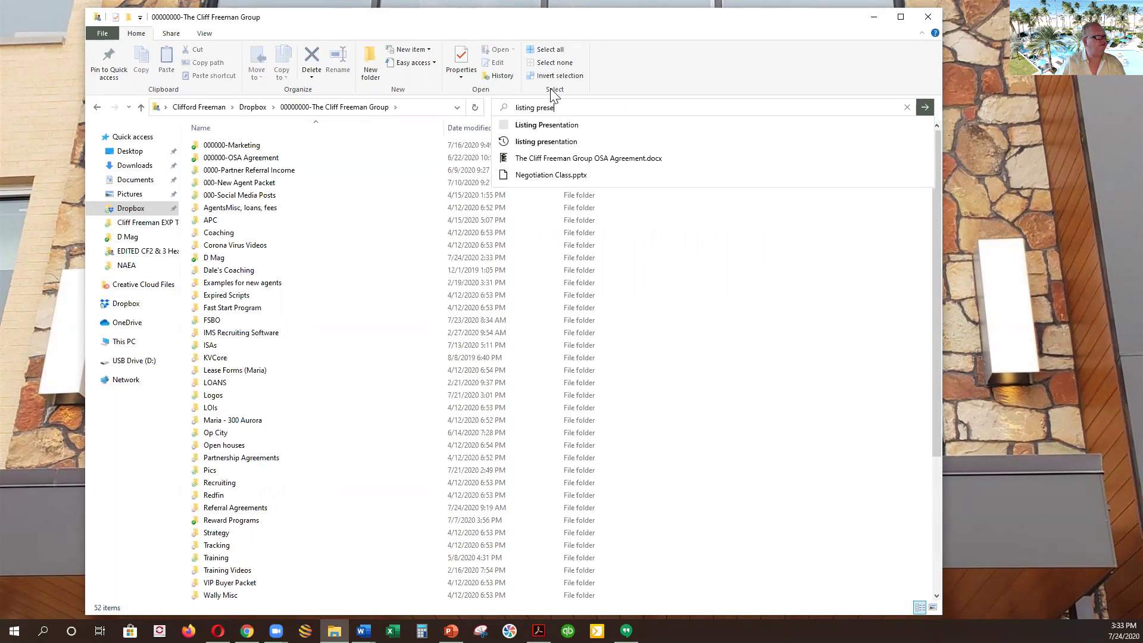
click(551, 127)
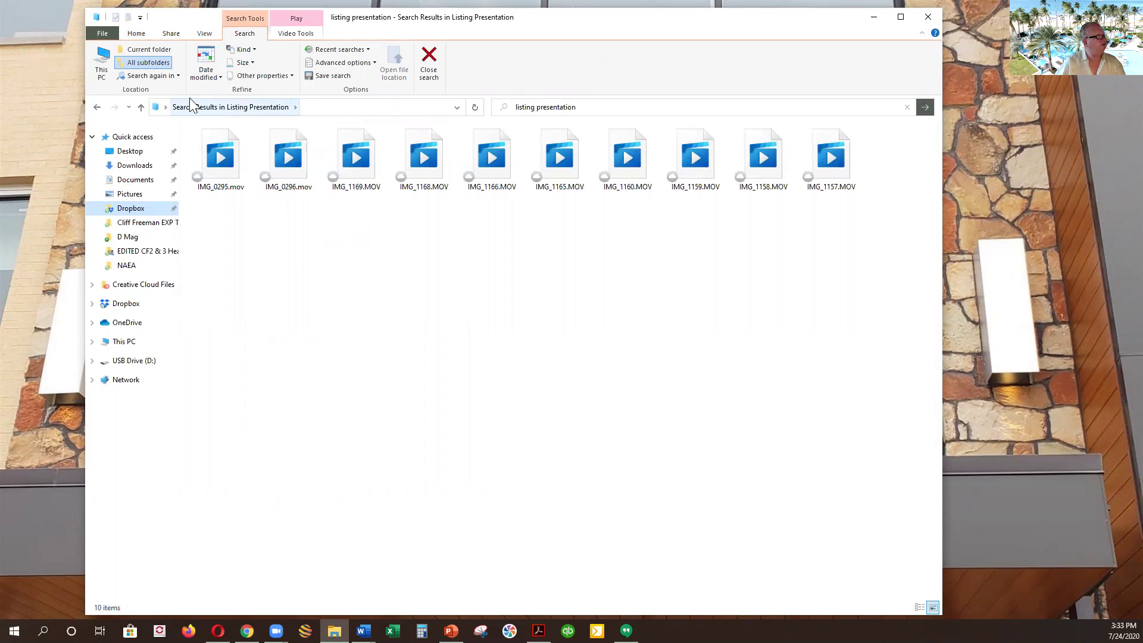
click(97, 111)
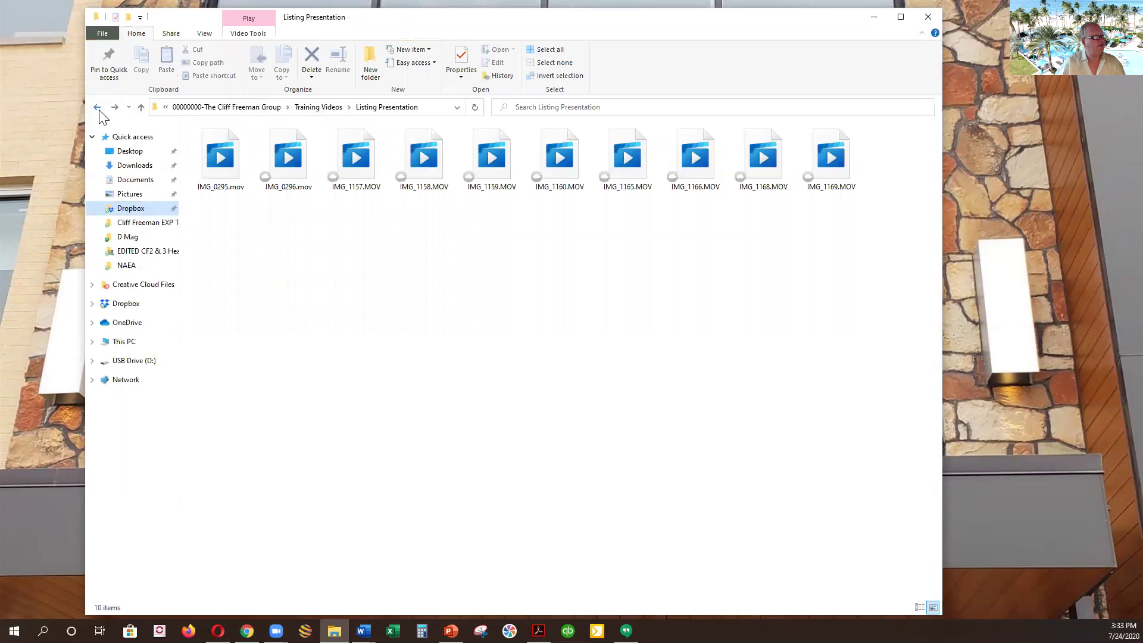
click(98, 111)
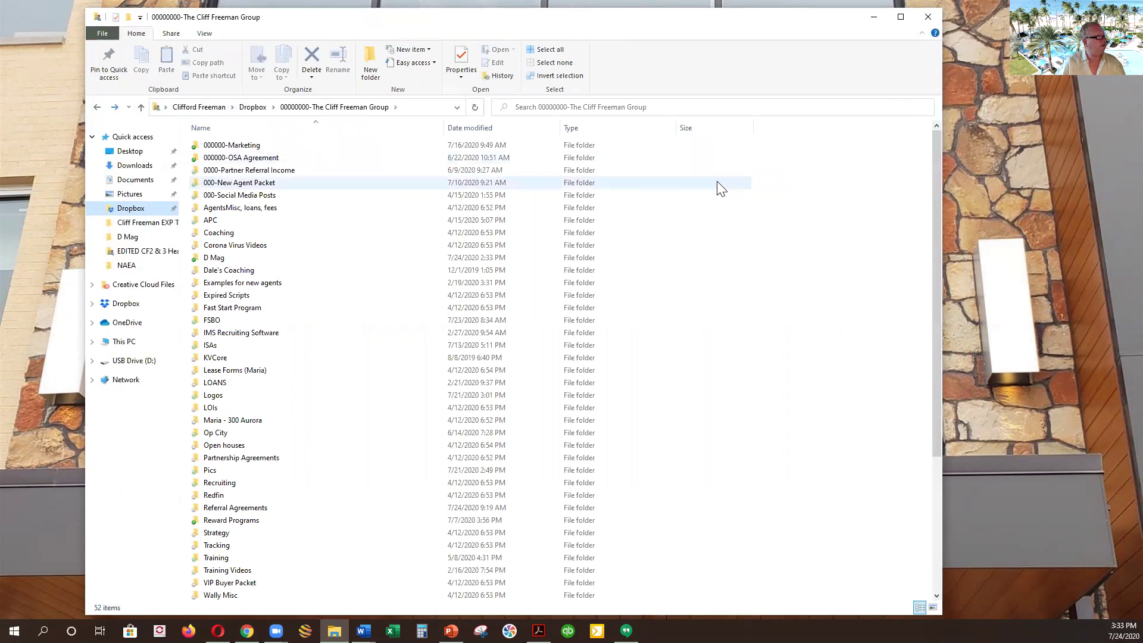
scroll(667, 197, down, 1)
scroll(669, 200, down, 2)
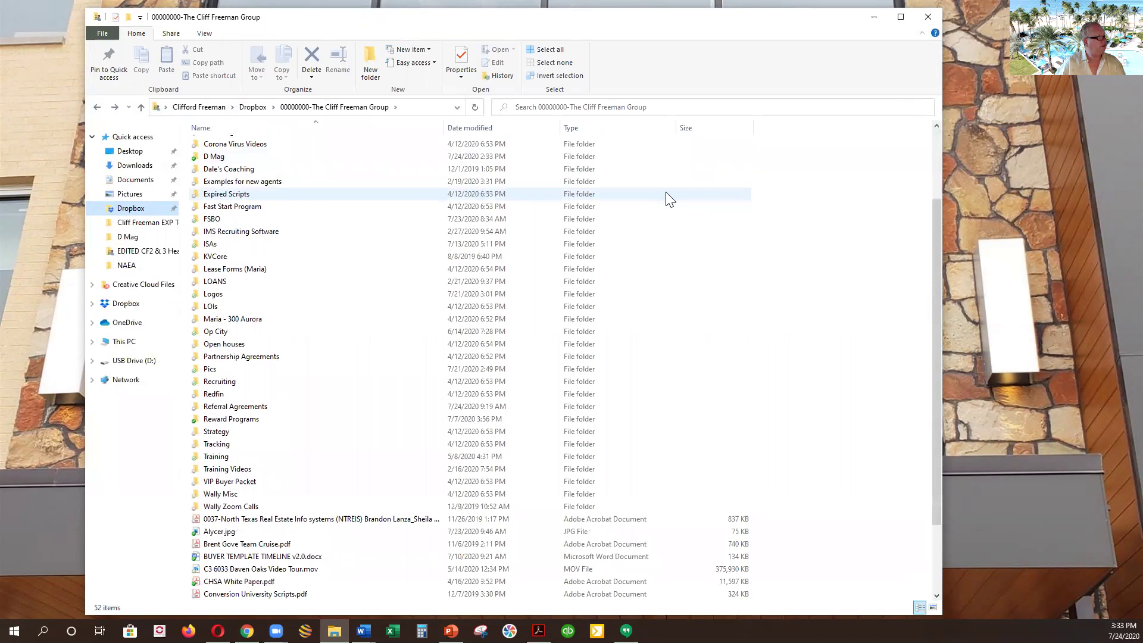
scroll(667, 198, up, 3)
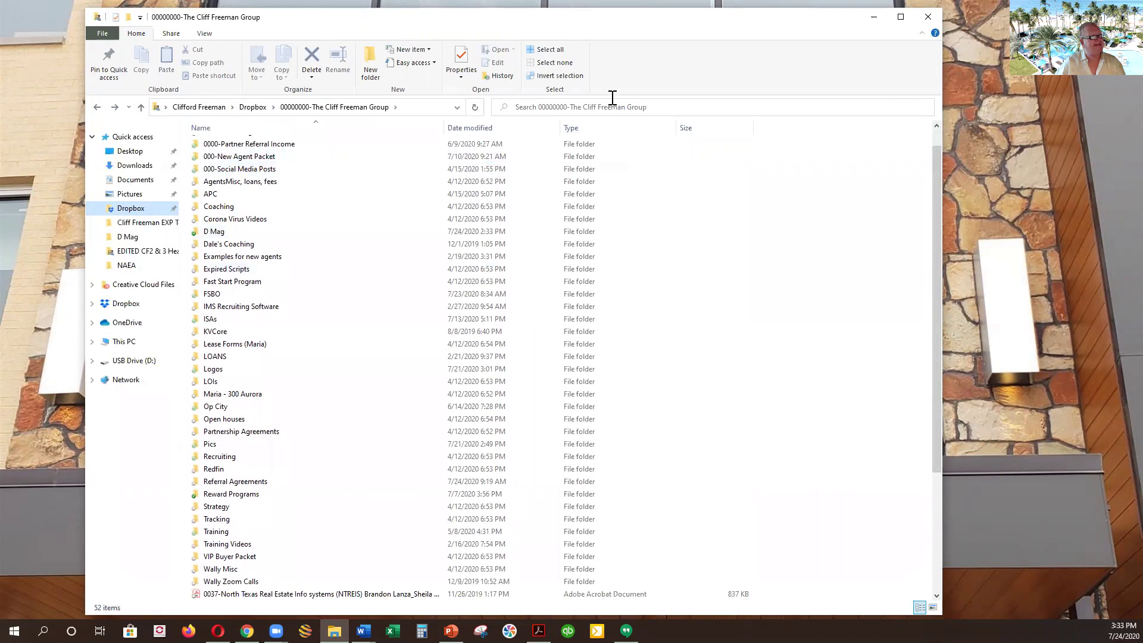
Search Dropbox for 'exp listing presentation' and open the 8-6-18 eXp ListingPresentation .pptx
click(262, 108)
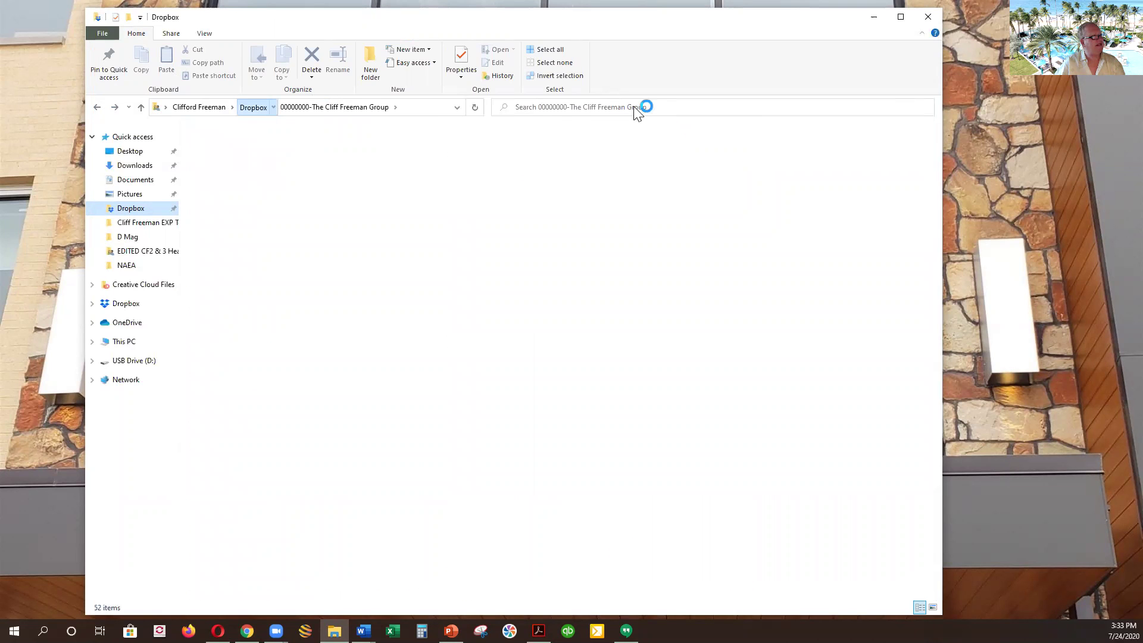
click(620, 107)
text(exp )
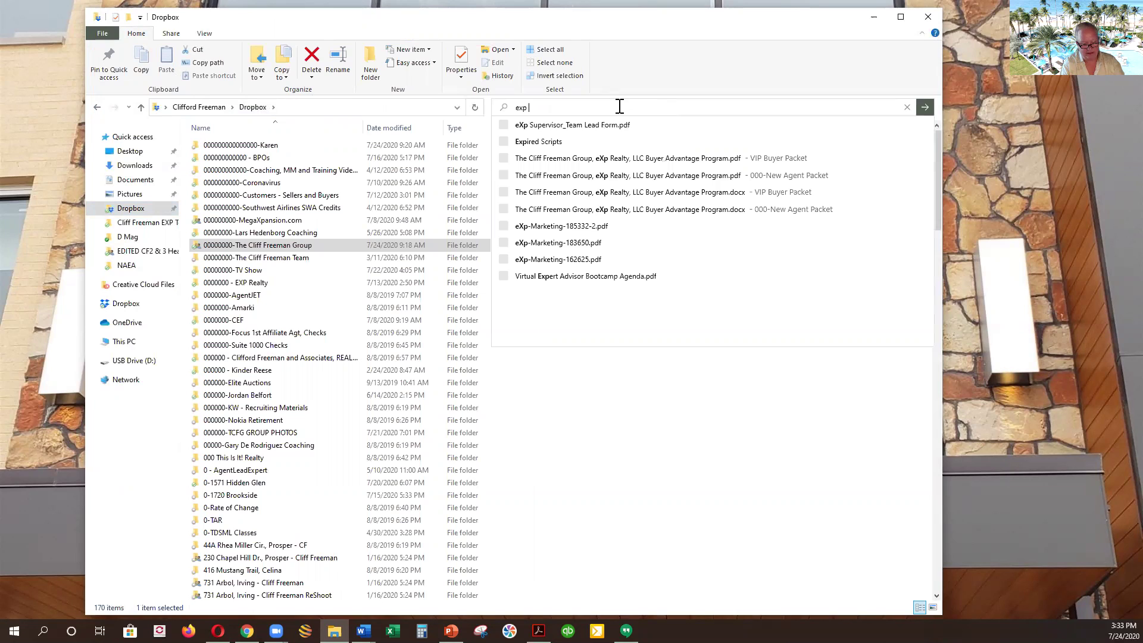
text(listing presentation)
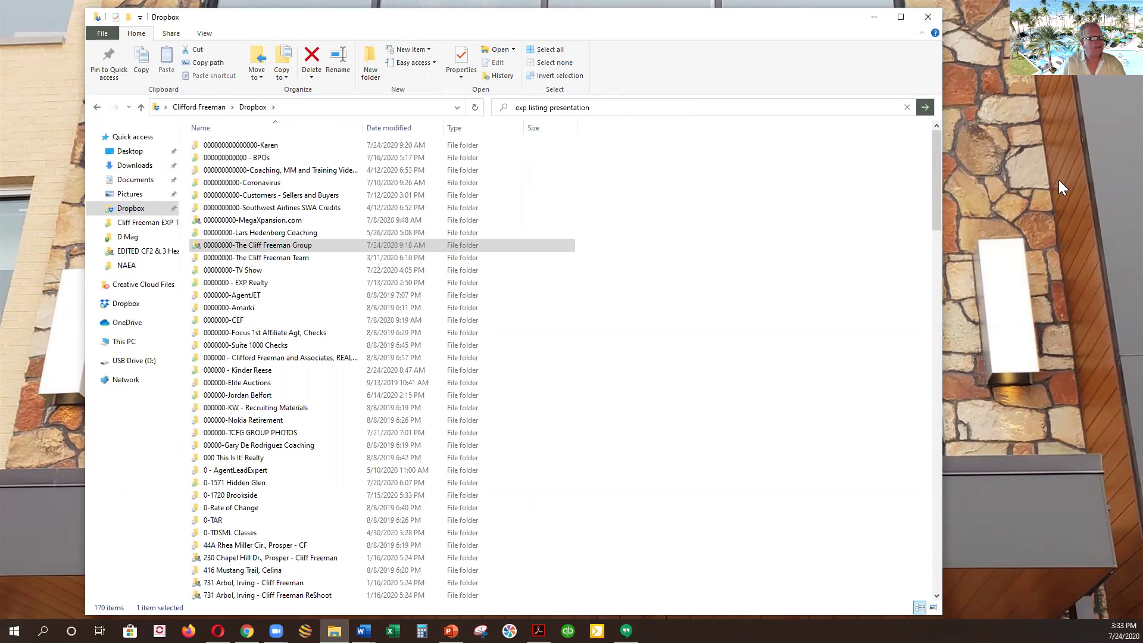
click(925, 109)
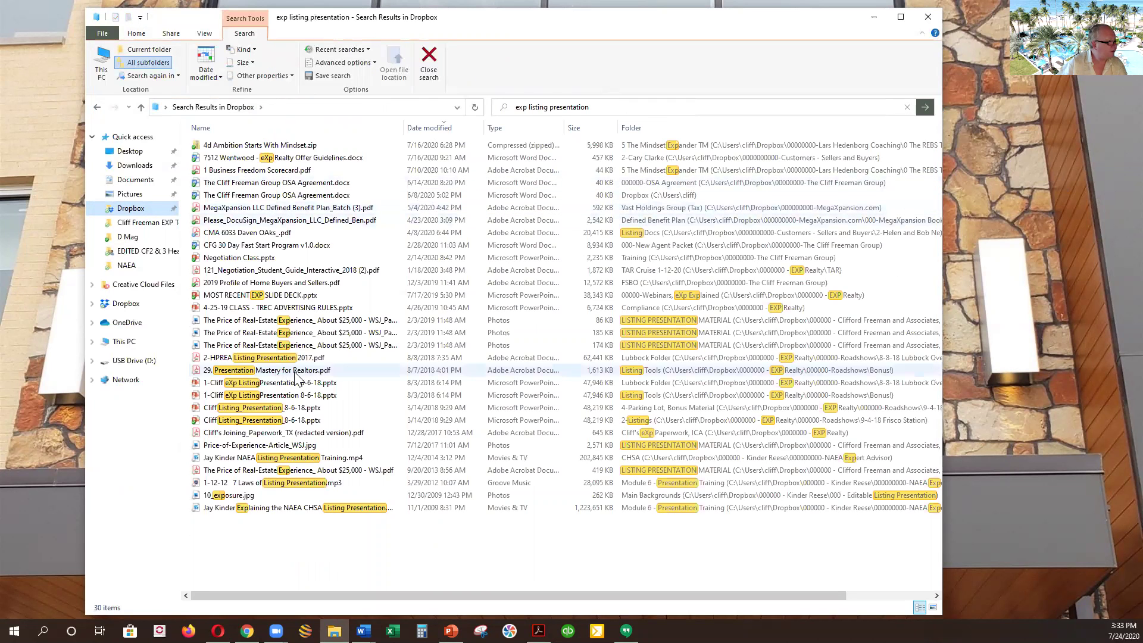
double_click(319, 397)
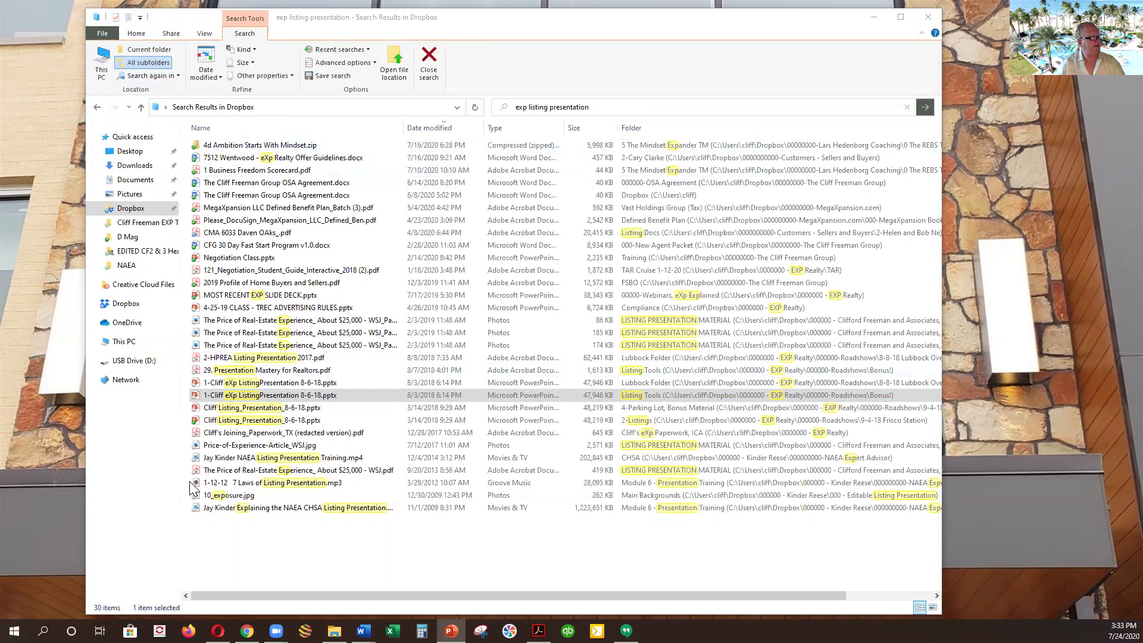
click(373, 398)
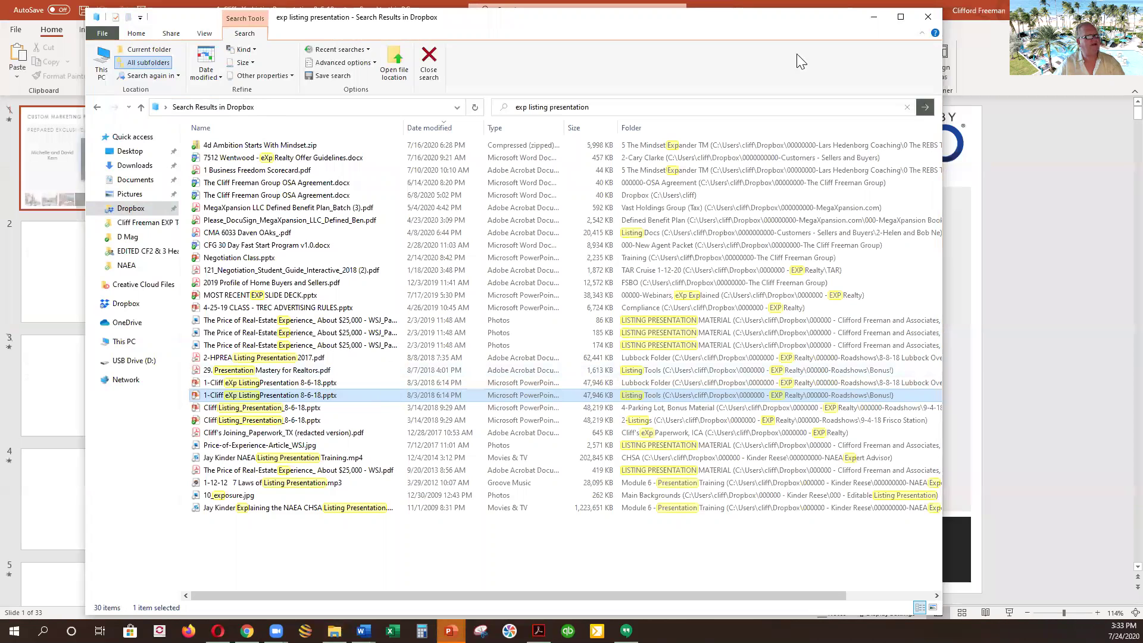
Minimize File Explorer and scroll through the eXp listing deck toward slide 15
click(872, 18)
scroll(417, 341, down, 1)
scroll(419, 337, up, 1)
scroll(418, 337, down, 1)
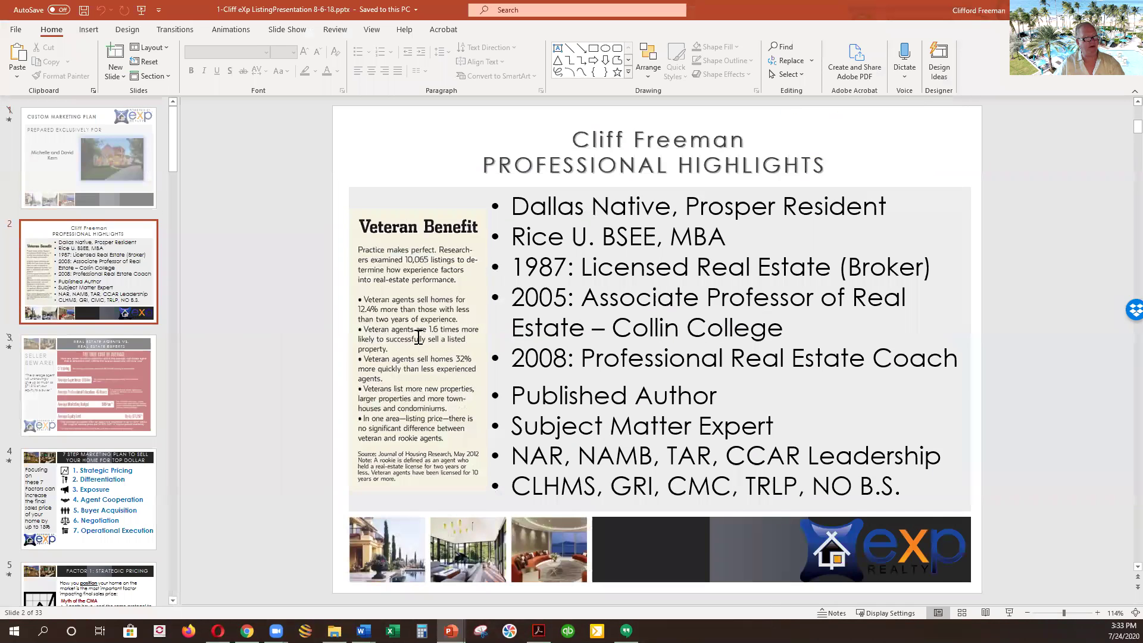
scroll(457, 324, down, 1)
scroll(457, 324, down, 1)
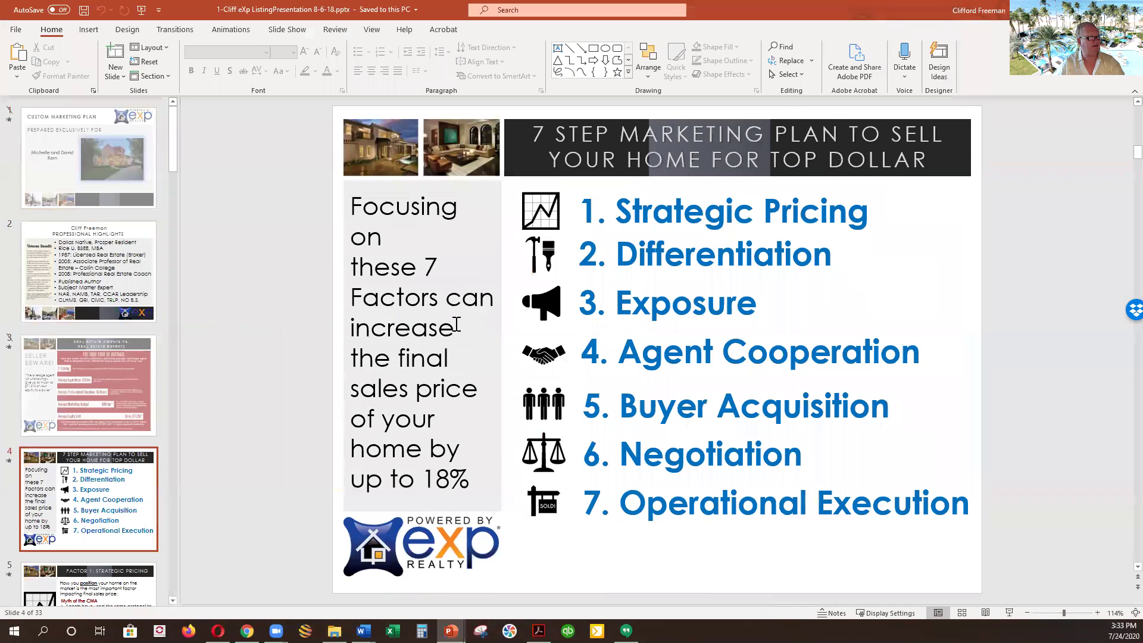
scroll(586, 339, down, 3)
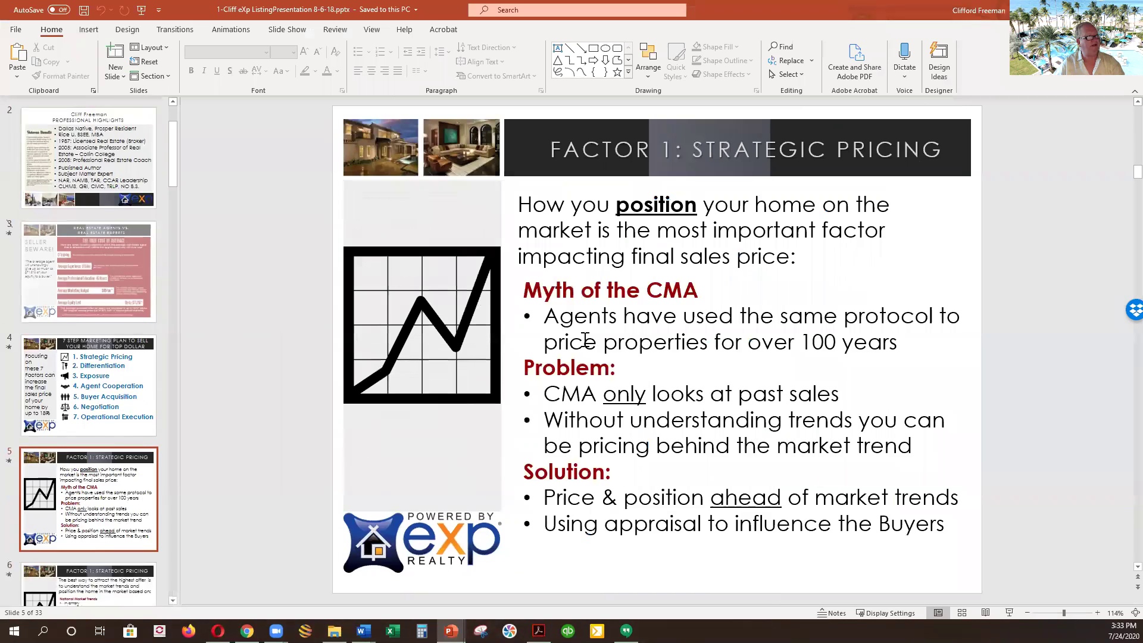
scroll(586, 340, down, 3)
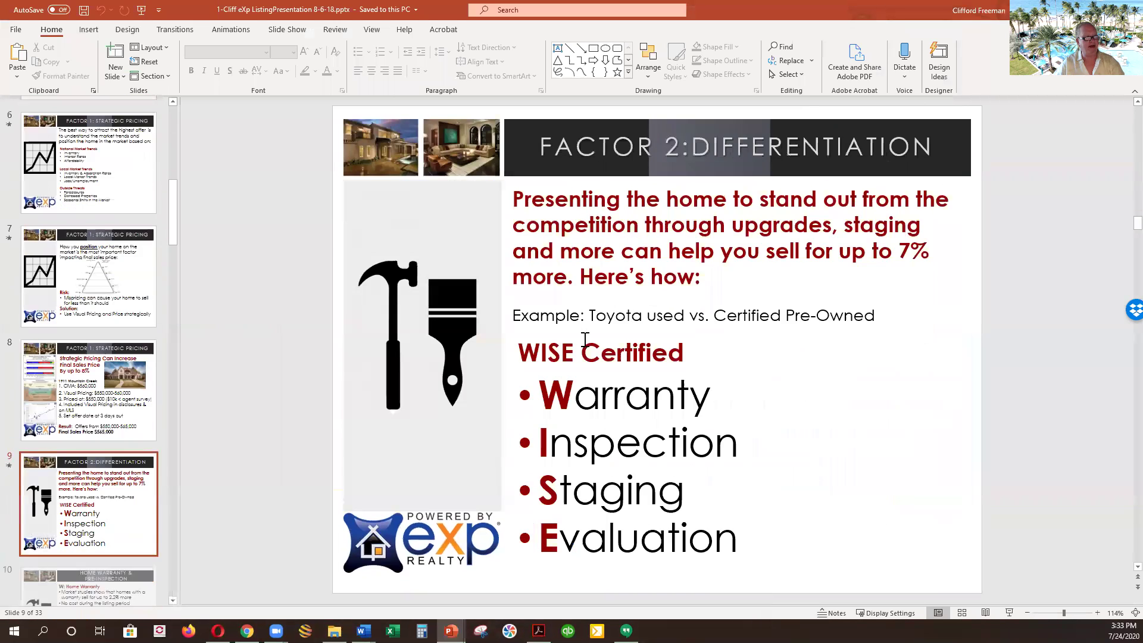
scroll(585, 340, down, 2)
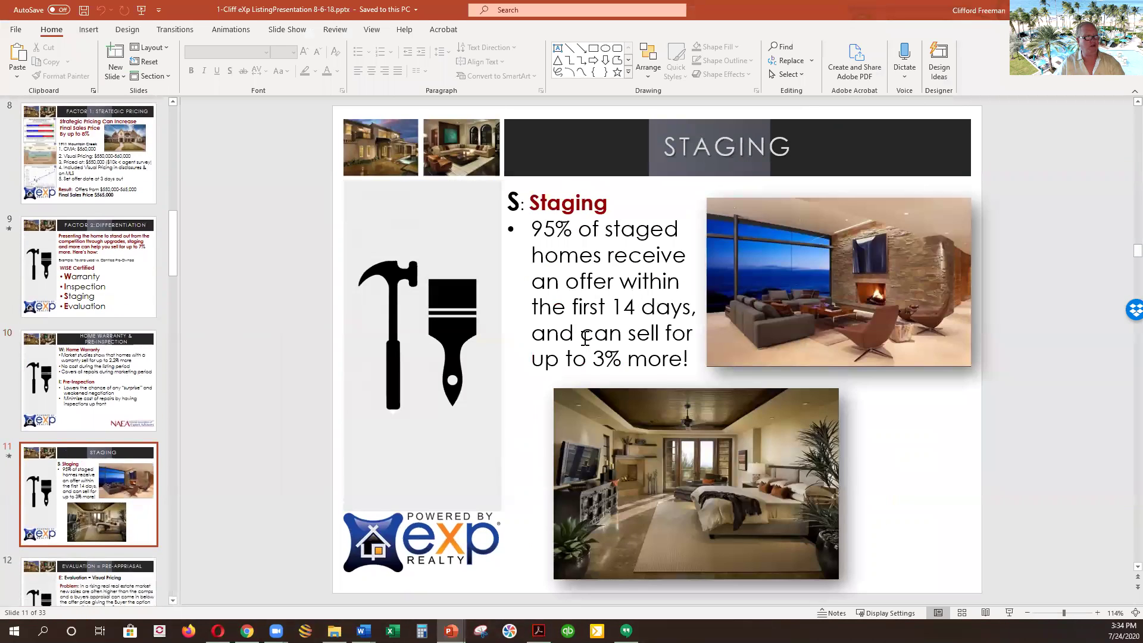
scroll(585, 338, down, 1)
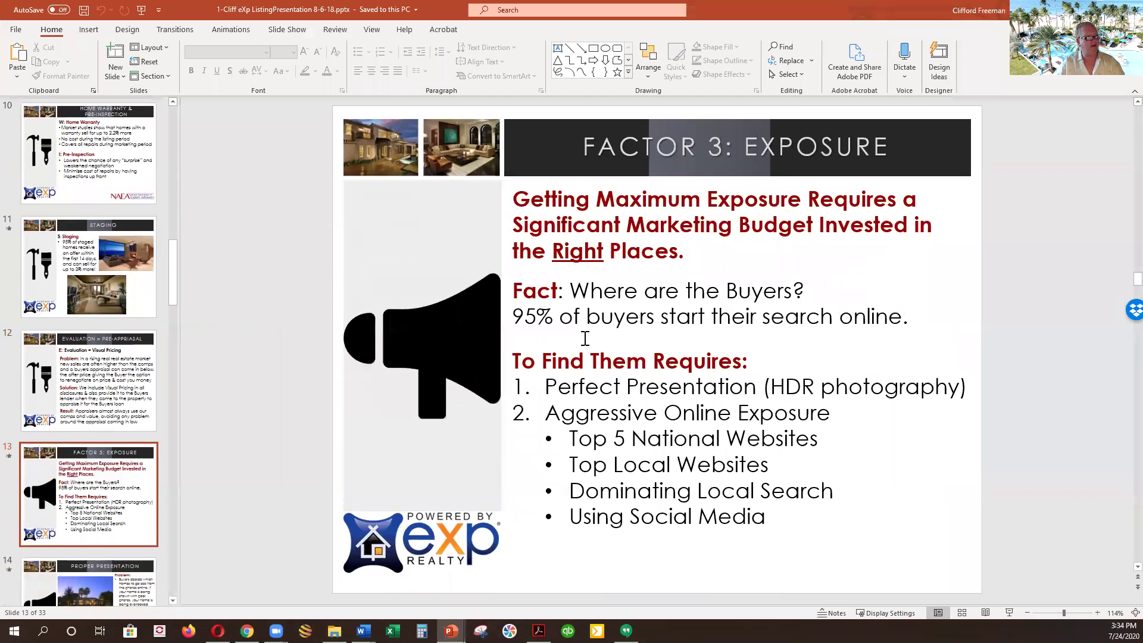
scroll(586, 339, down, 4)
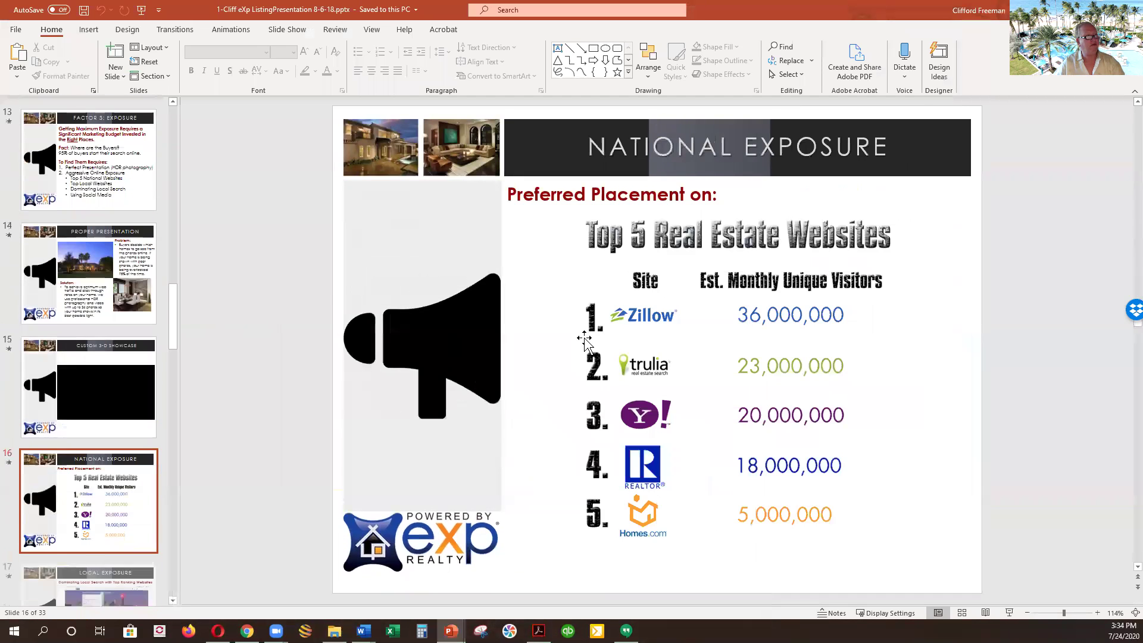
On slide 15, Custom 3-D Showcase, play the embedded Matterport 3D Showcase video
scroll(586, 340, up, 2)
scroll(586, 340, down, 1)
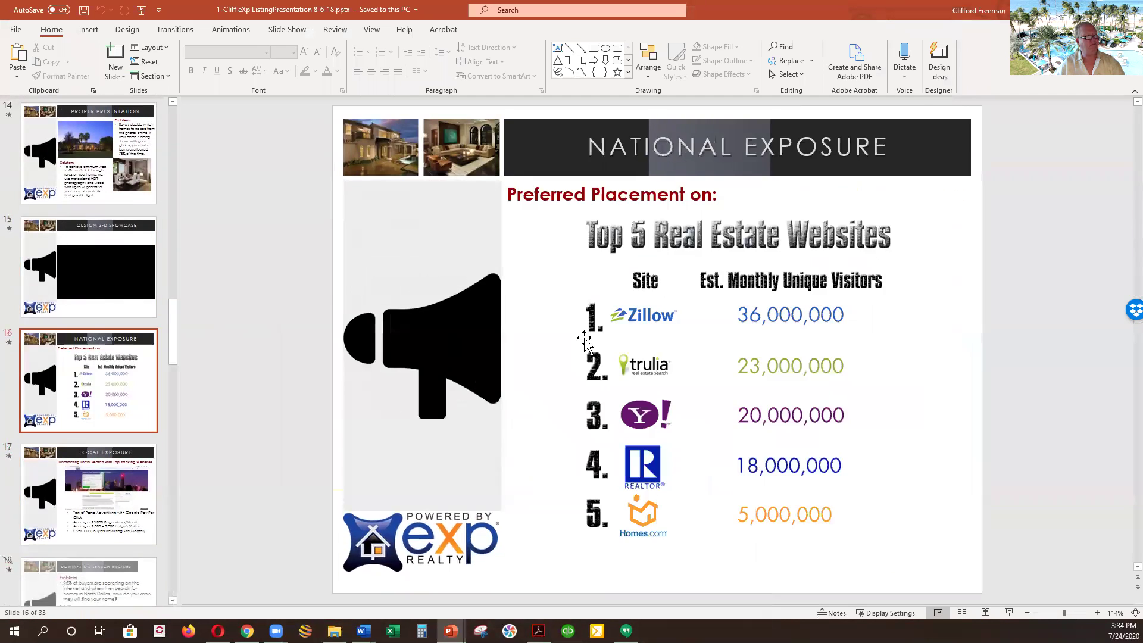
scroll(585, 339, down, 1)
scroll(586, 339, up, 3)
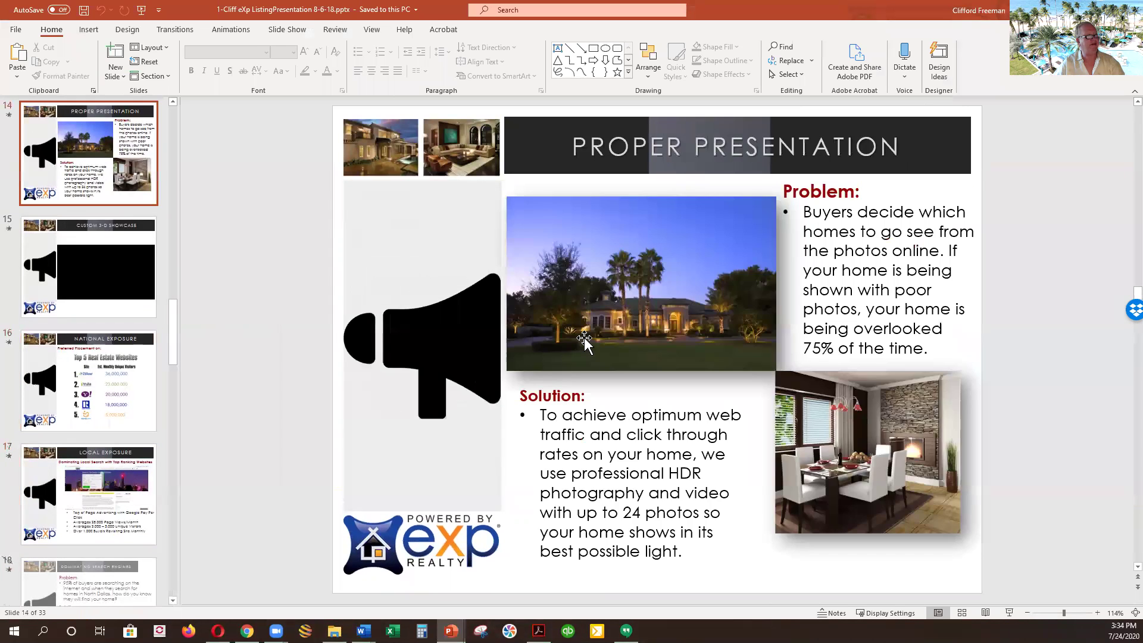
scroll(583, 340, down, 1)
click(687, 370)
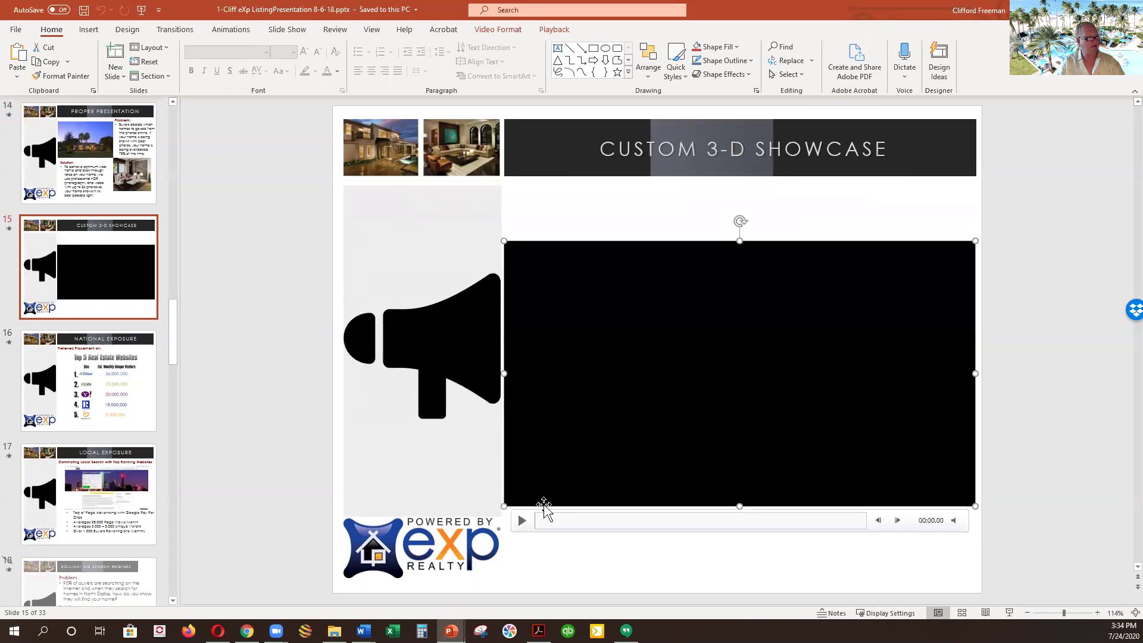
click(521, 520)
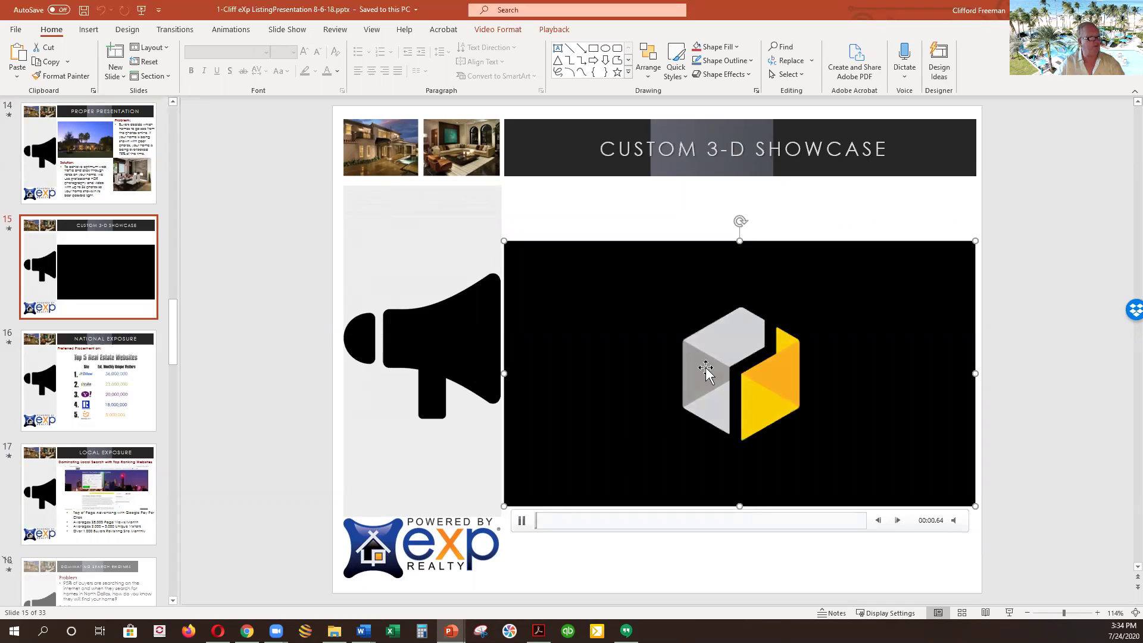
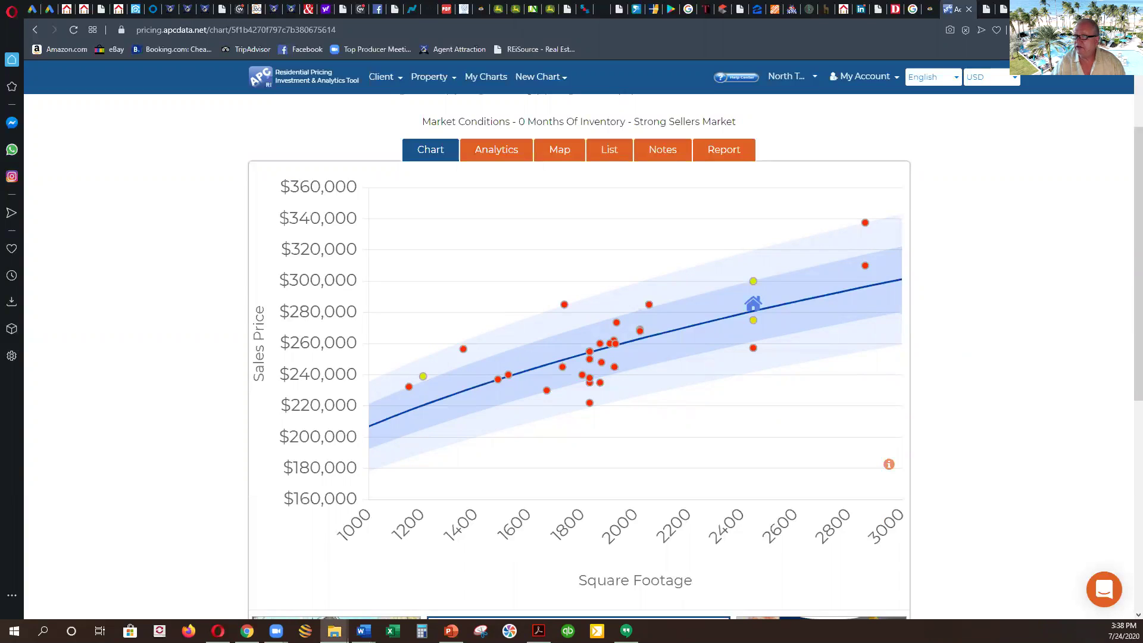
View 20_NAEA_CHSA_ListingDisplay_final.pdf from the NAEA folder, then close all its tabs
click(334, 630)
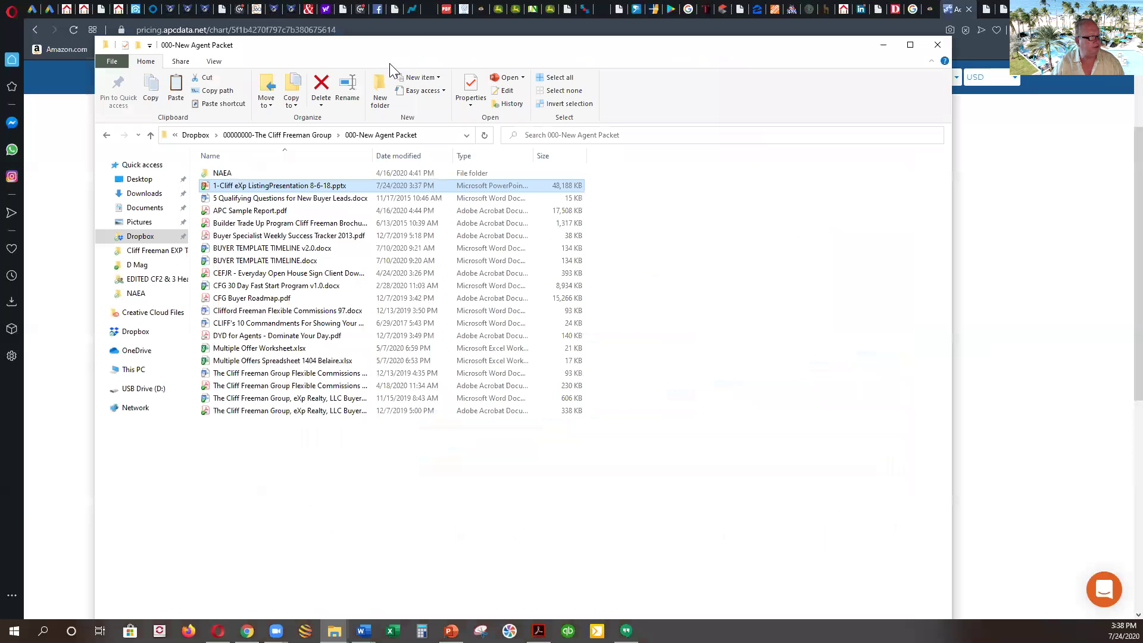
double_click(250, 169)
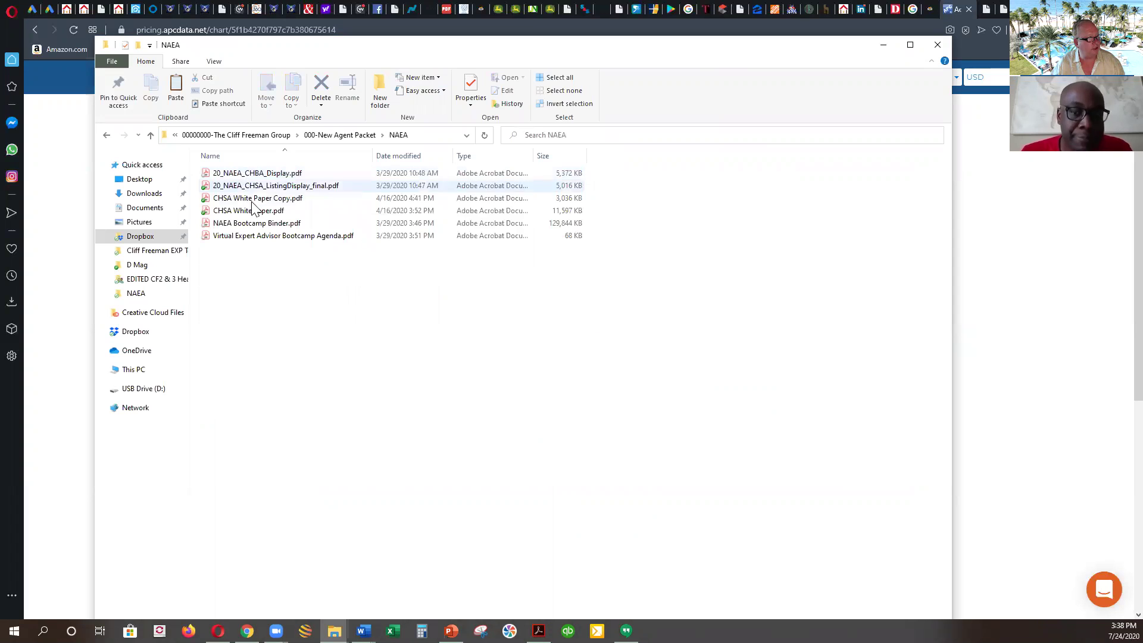
double_click(326, 186)
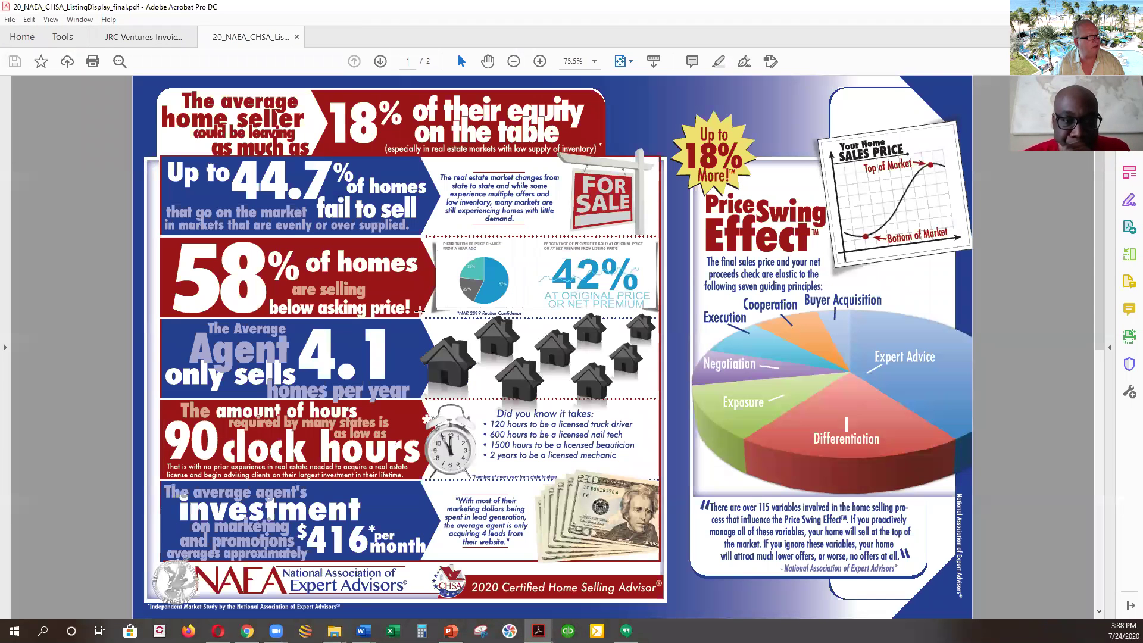
scroll(419, 311, down, 3)
scroll(419, 311, up, 3)
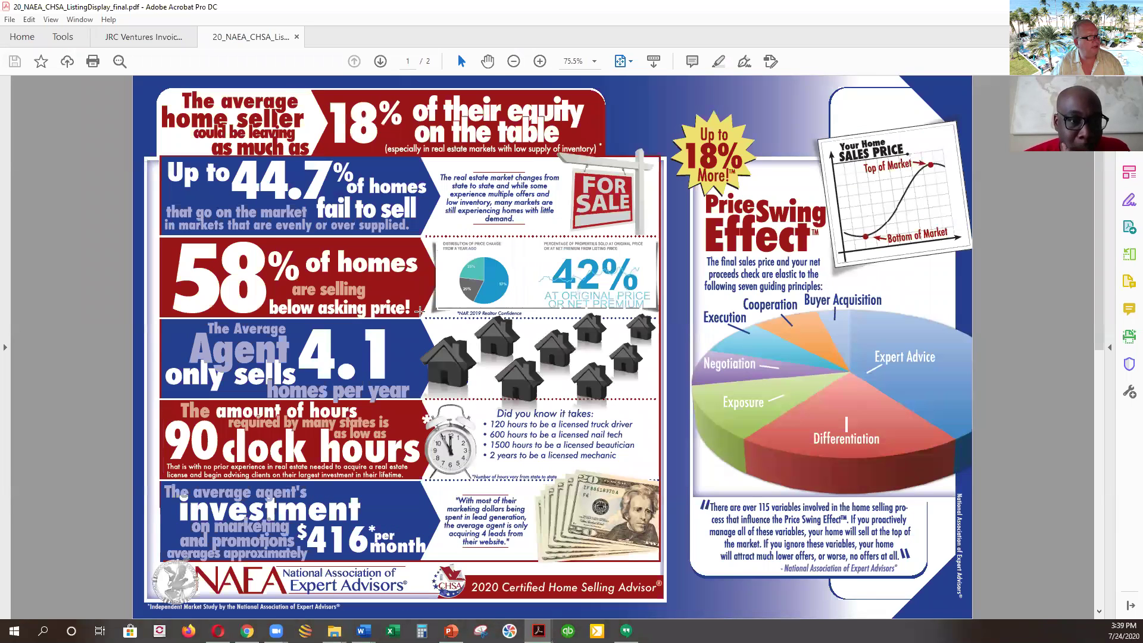
key(ctrl+q)
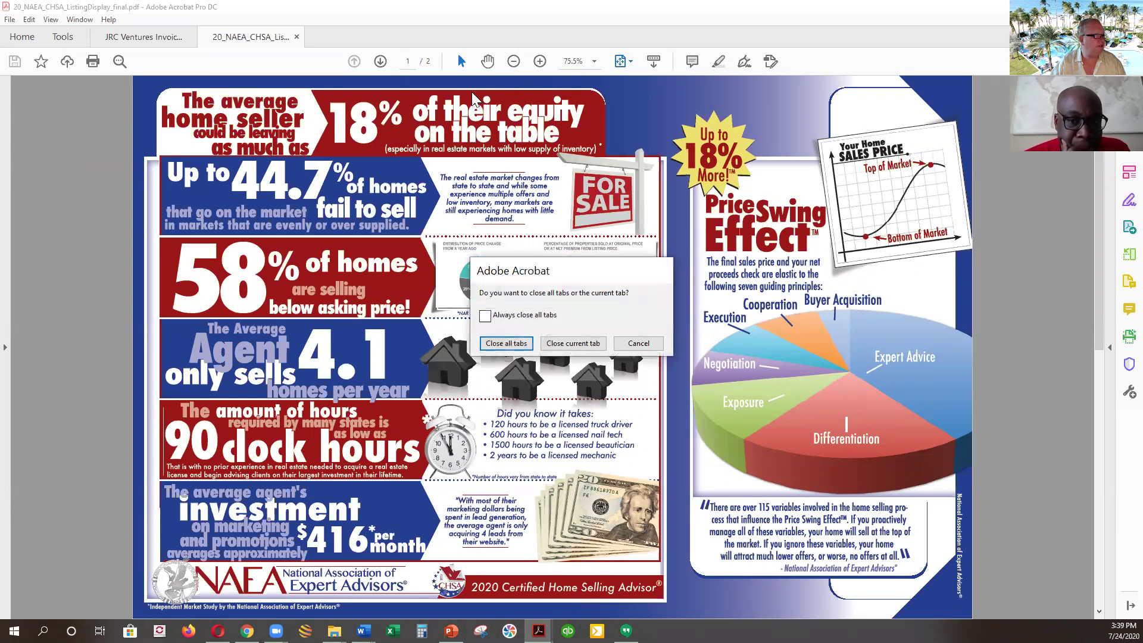
click(507, 344)
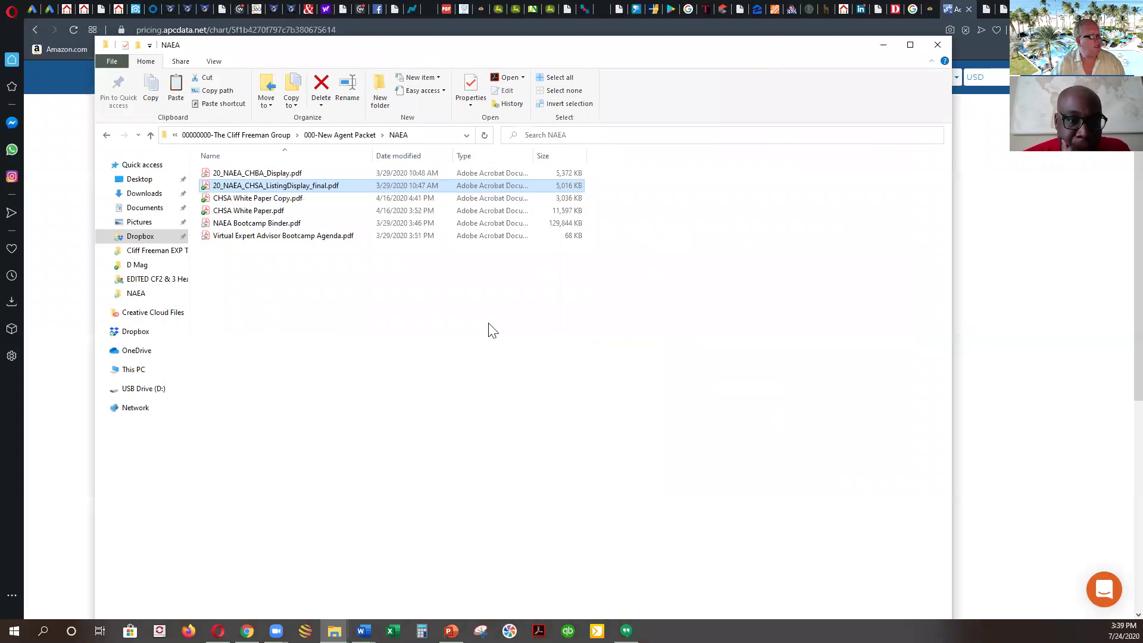
Change the date in the eXp listing presentation's file name from 8-6-18 to 7-26-2020, then close Explorer
click(150, 136)
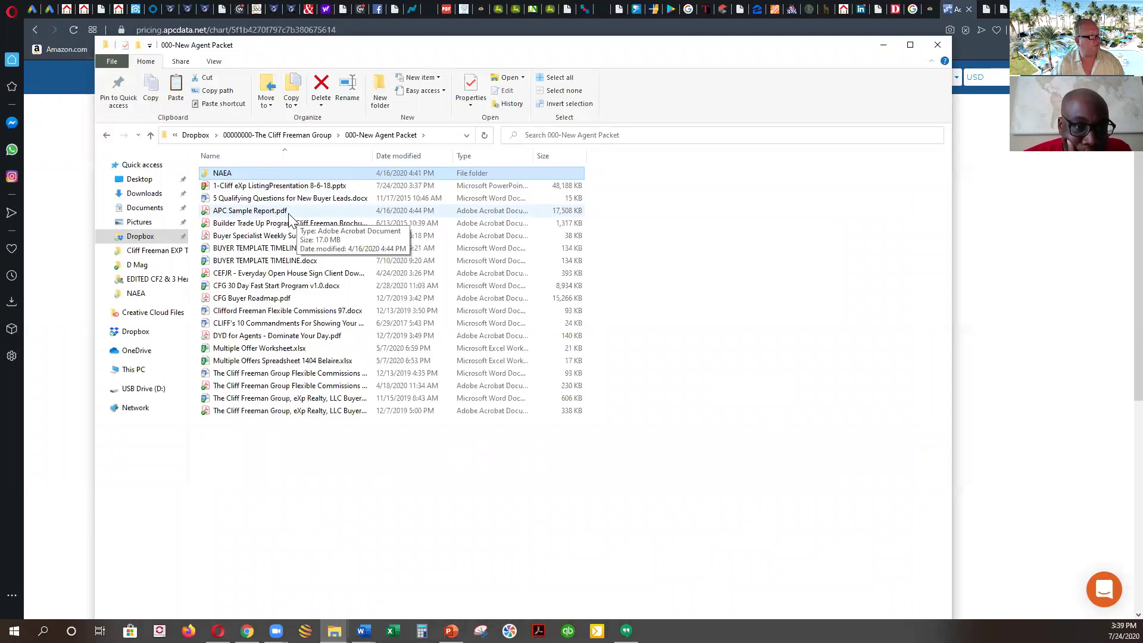
click(301, 188)
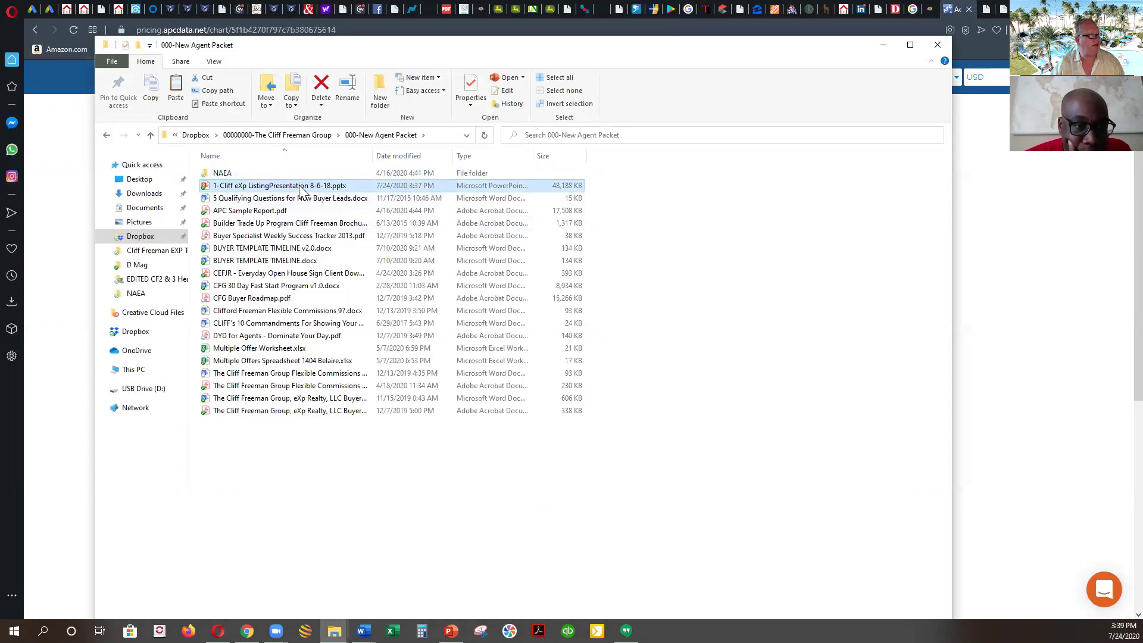
click(316, 185)
click(310, 186)
drag(310, 186, 332, 186)
text(7-26-2020)
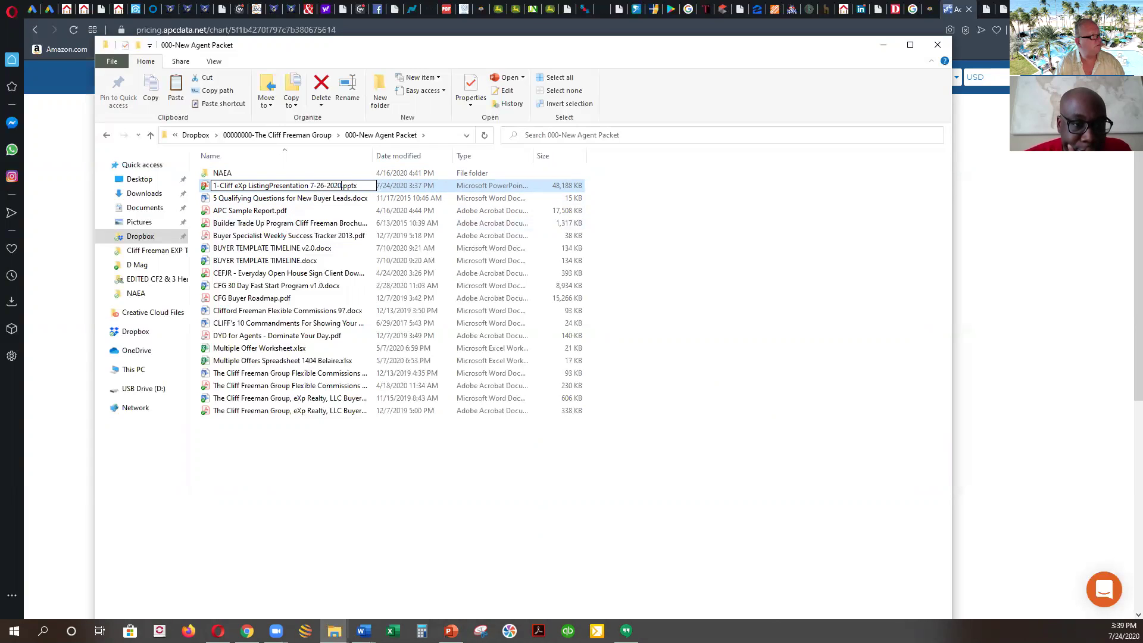
key(Return)
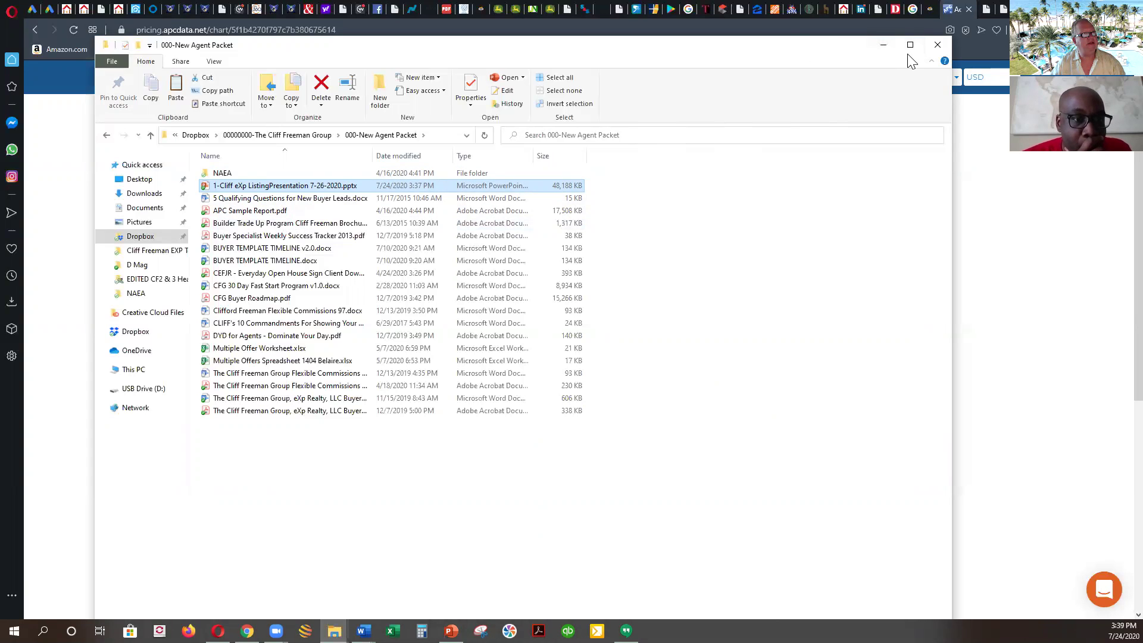
click(937, 42)
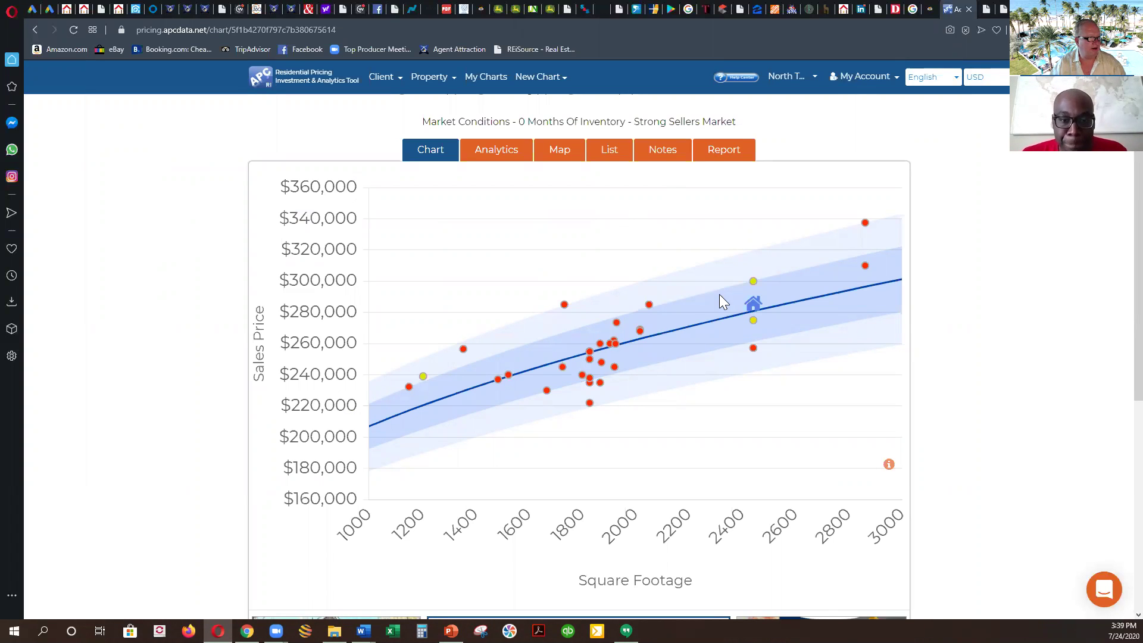
Scroll below the price chart to review the $283,270–$288,127 estimated market value
scroll(719, 294, down, 1)
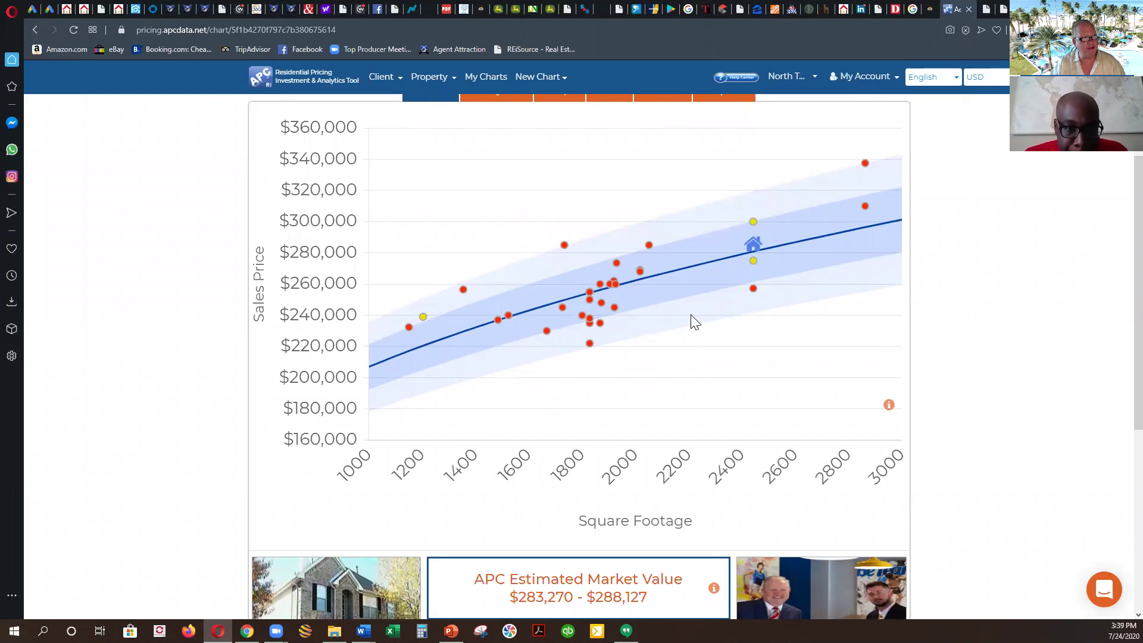
scroll(690, 318, up, 1)
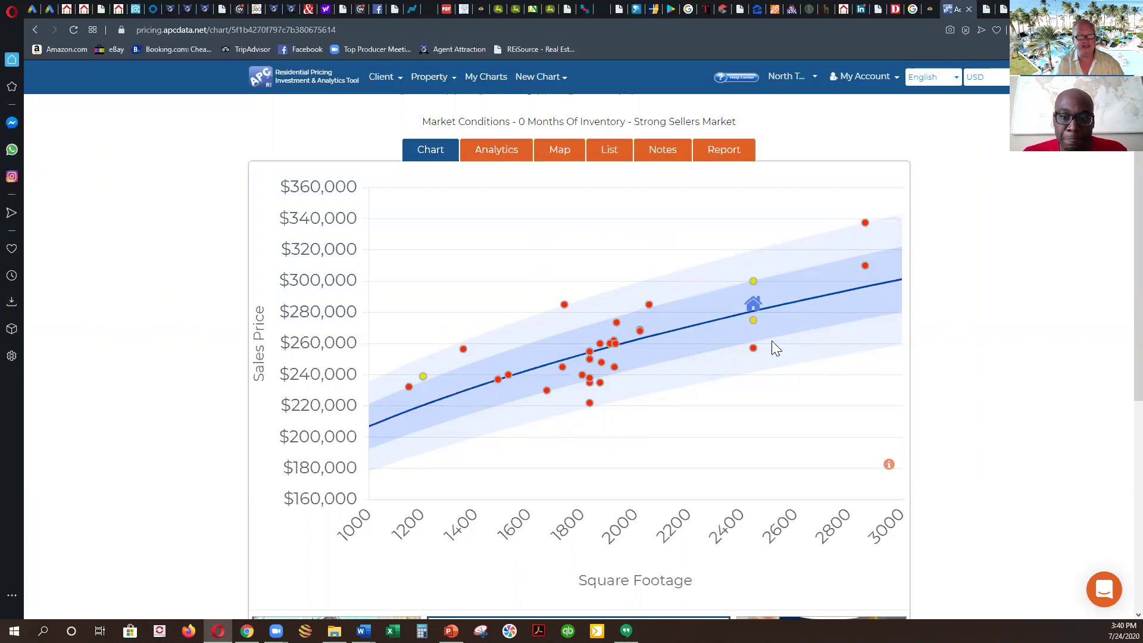
scroll(776, 333, down, 4)
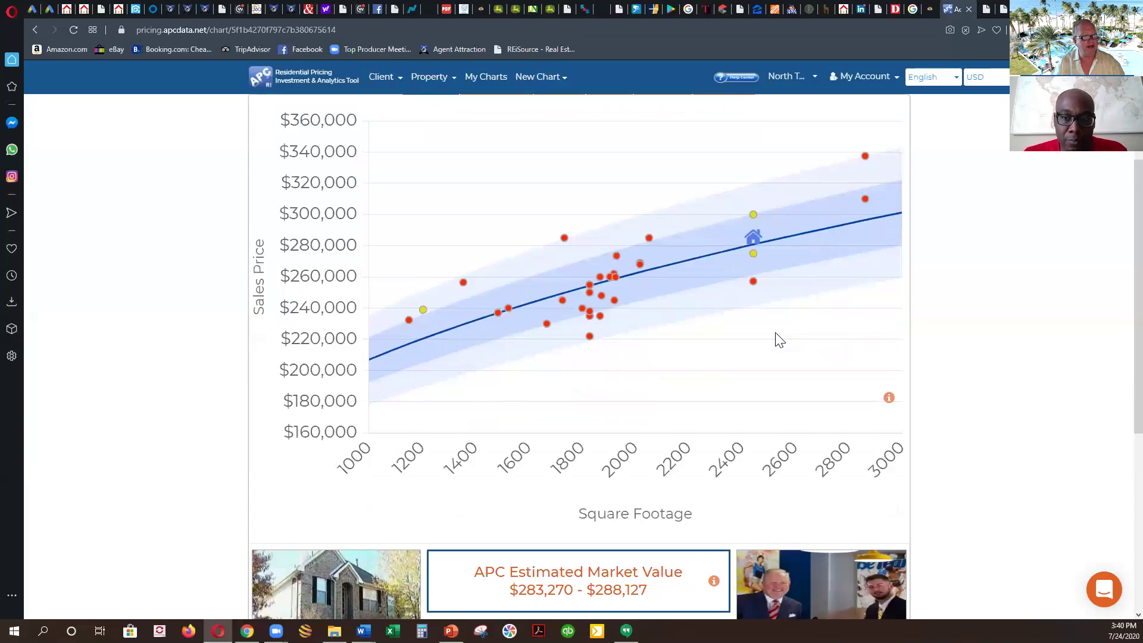
scroll(779, 338, up, 1)
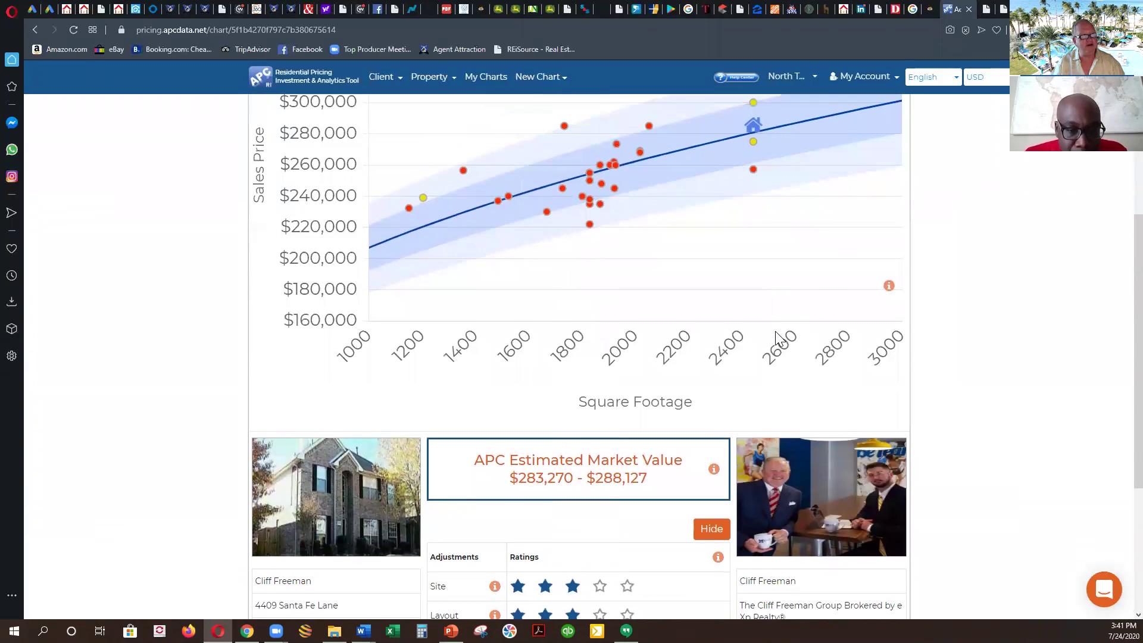
mouse_move(753, 127)
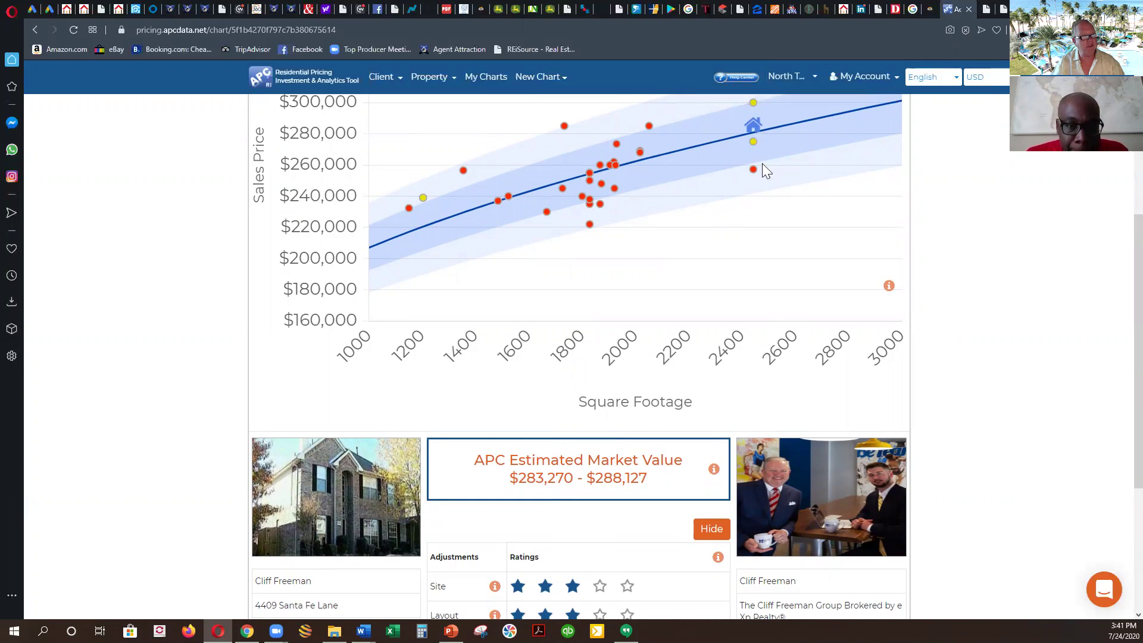
scroll(791, 234, down, 1)
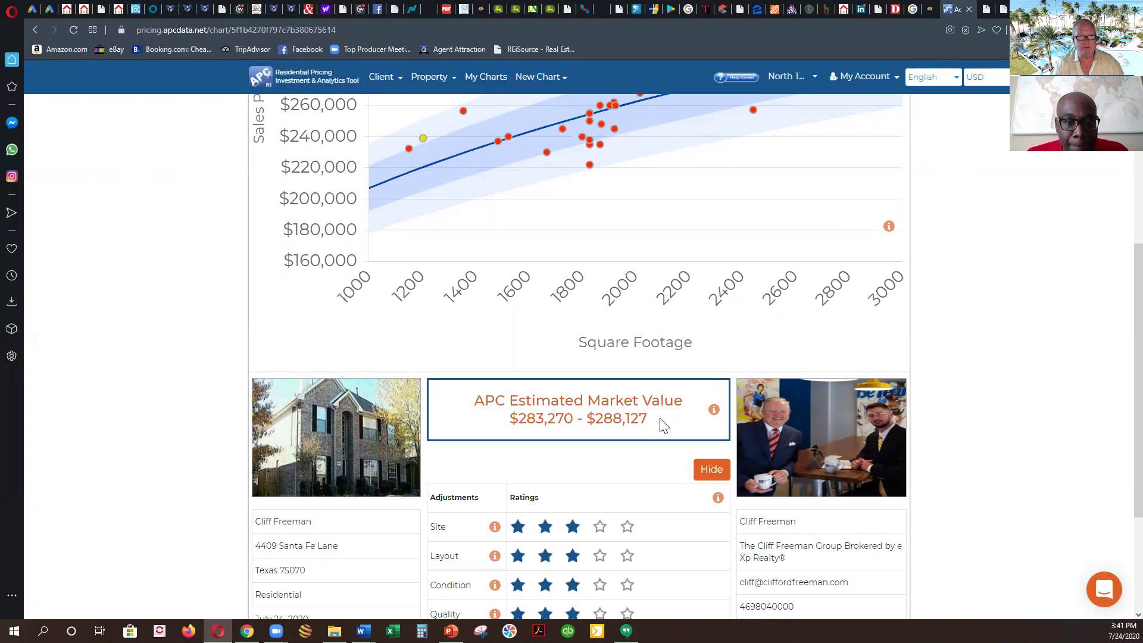
scroll(668, 250, up, 3)
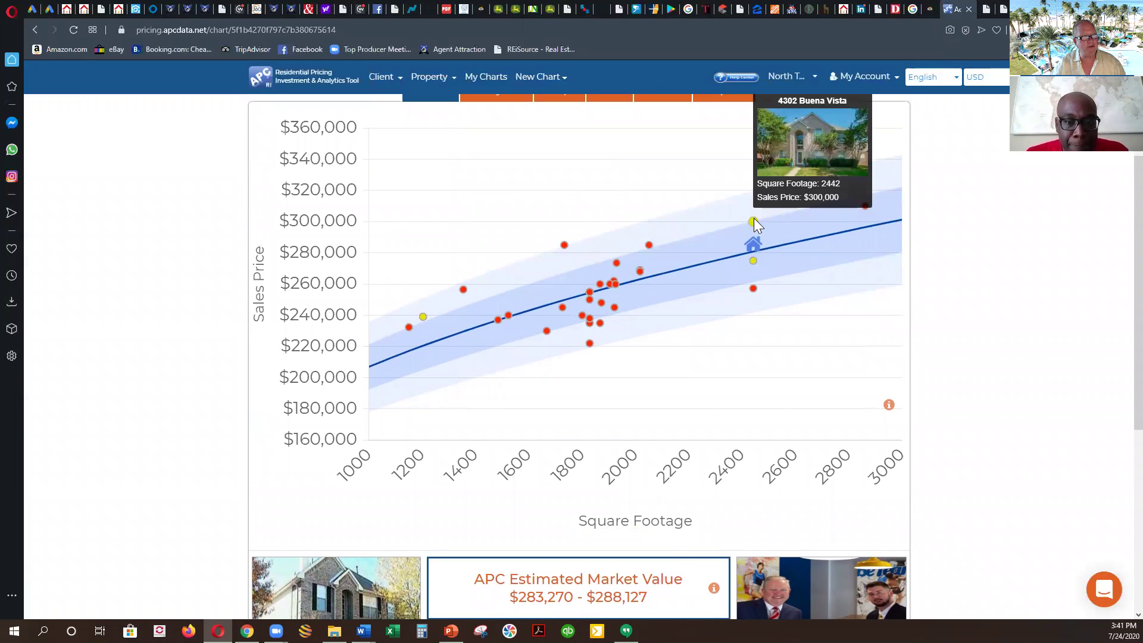
Open the pending $300,000 comparable and page through its exterior, living room and kitchen photos
click(754, 220)
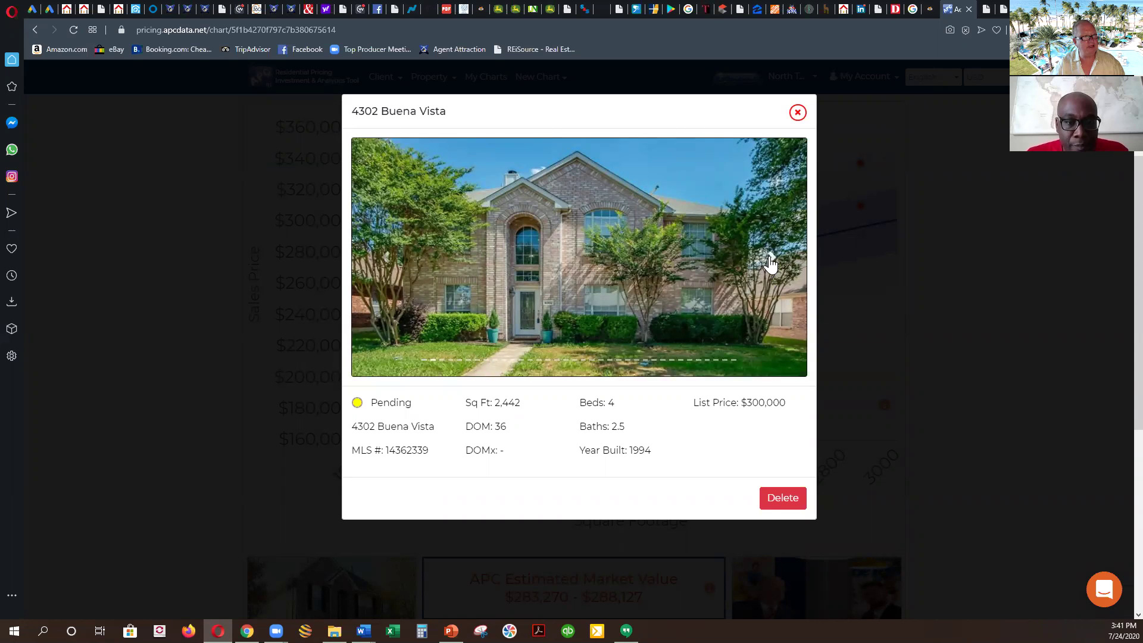
click(770, 262)
click(770, 262)
click(771, 262)
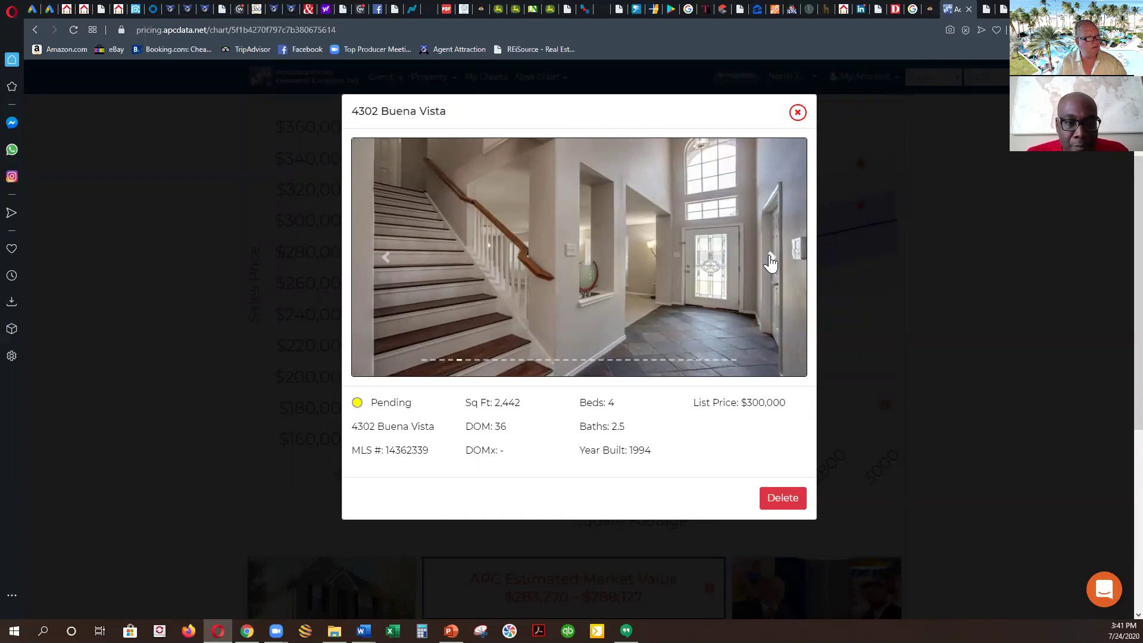
click(770, 262)
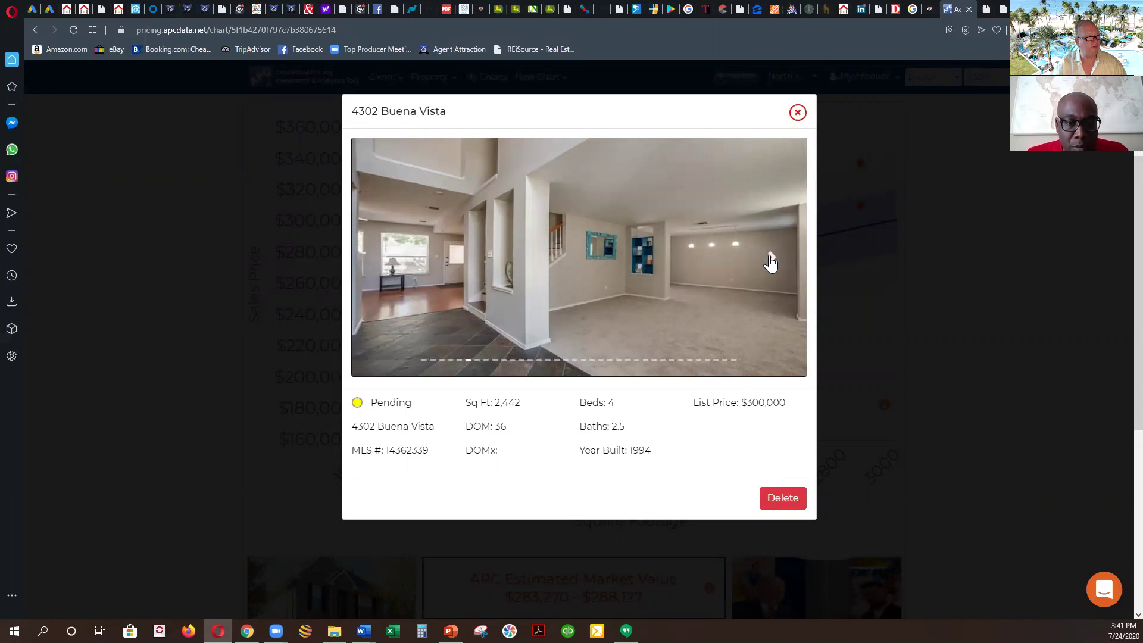
click(771, 262)
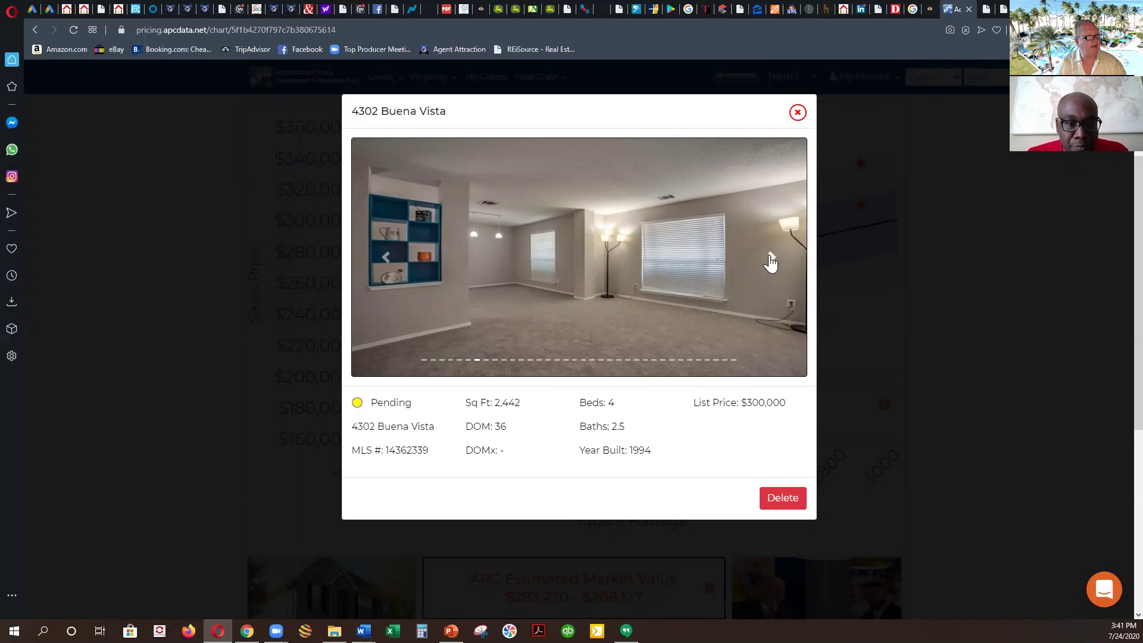
click(771, 262)
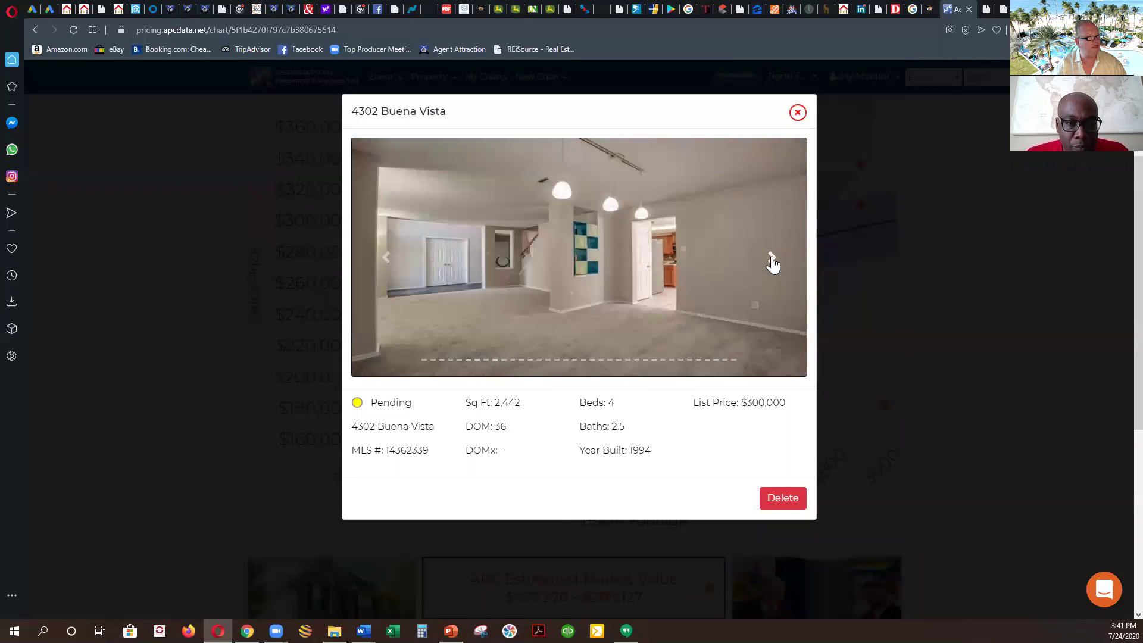
click(771, 262)
click(772, 262)
click(772, 262)
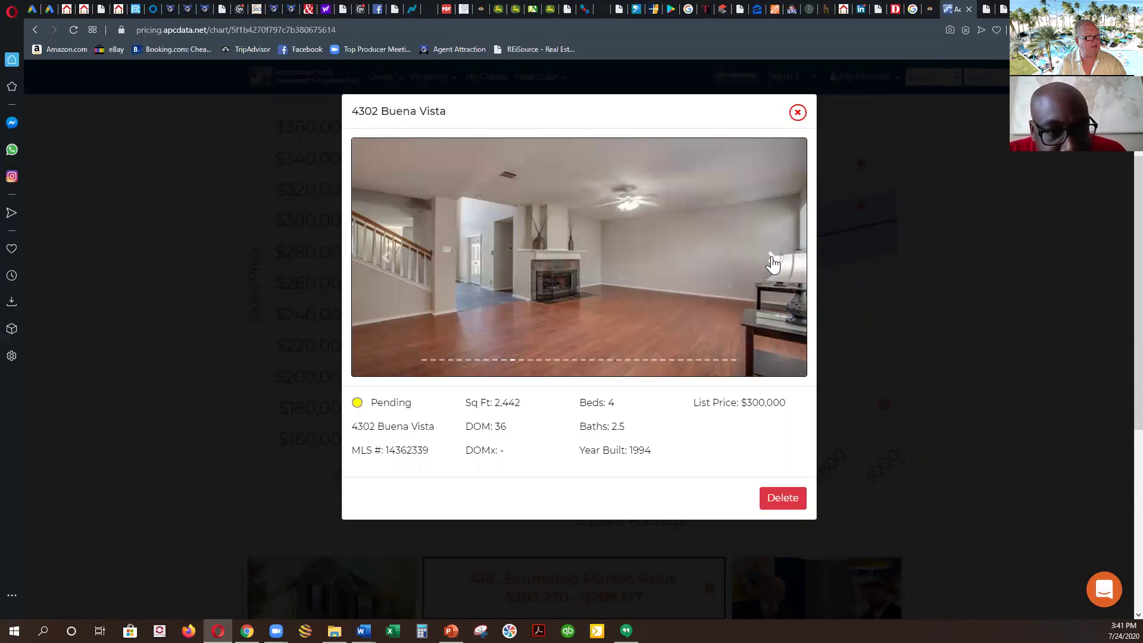
click(772, 262)
click(771, 262)
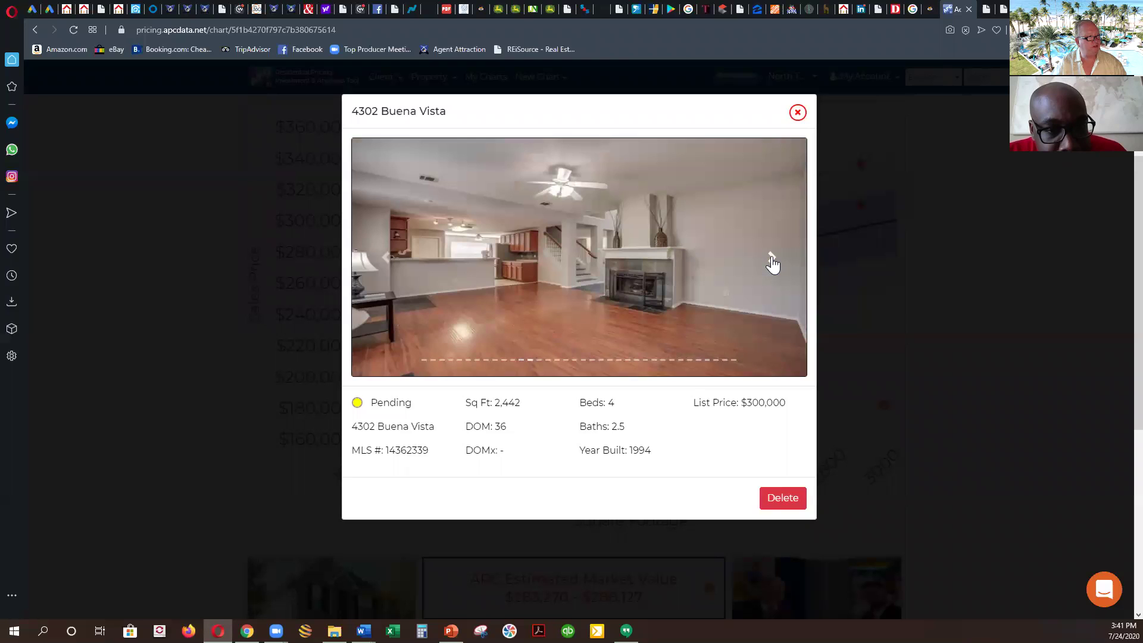
click(772, 262)
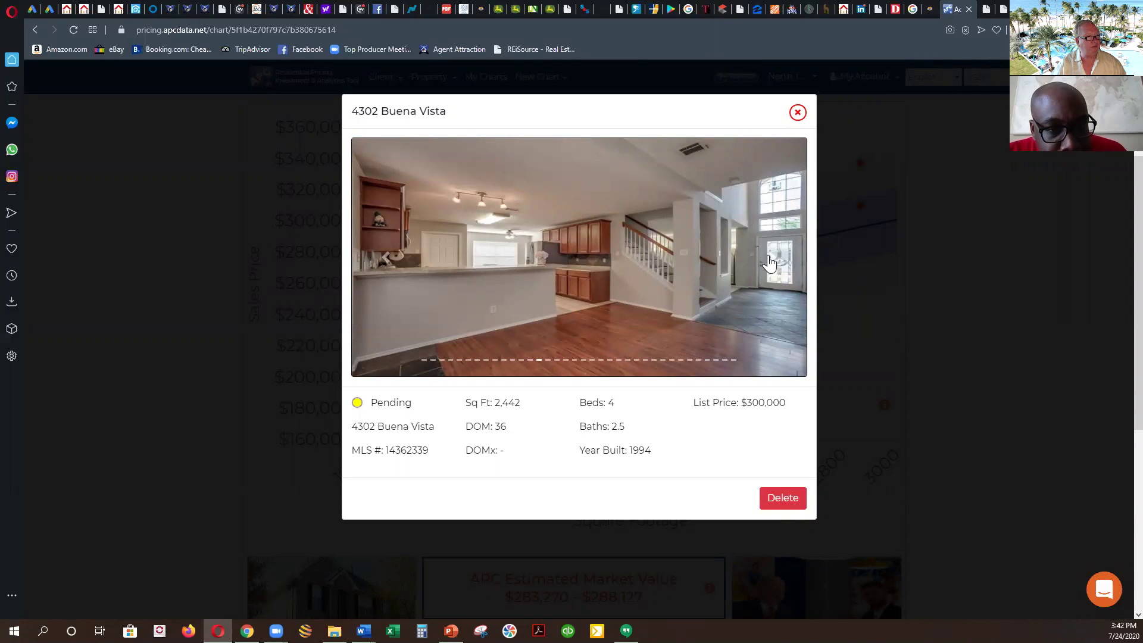
Continue through the kitchen, bedroom, laundry, bathroom and closet photos to the backyard
click(785, 263)
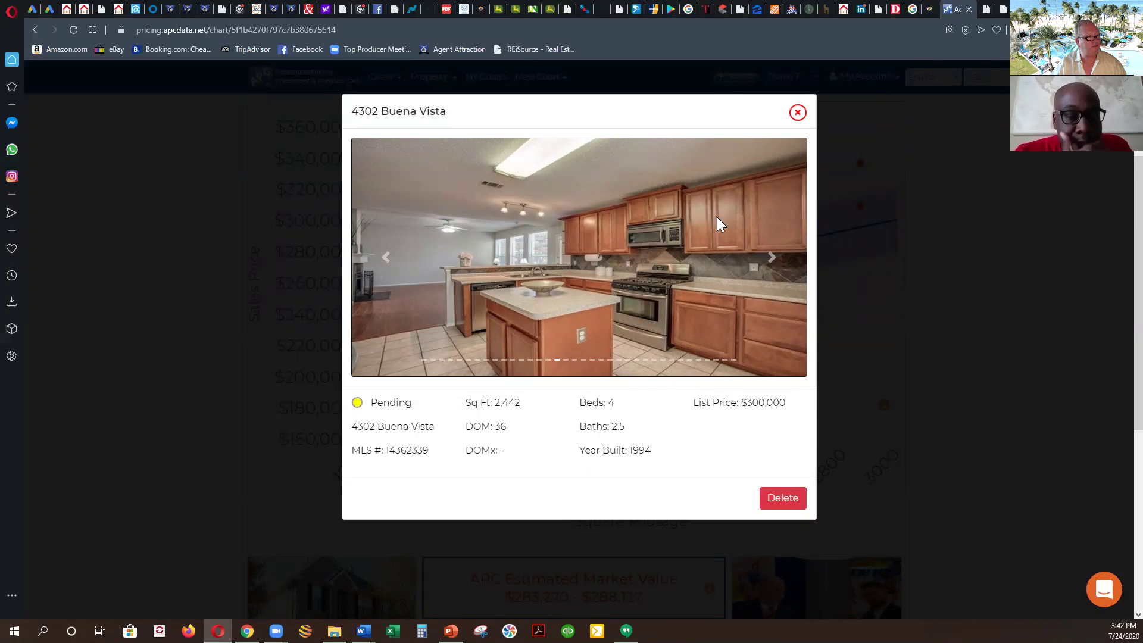
click(771, 257)
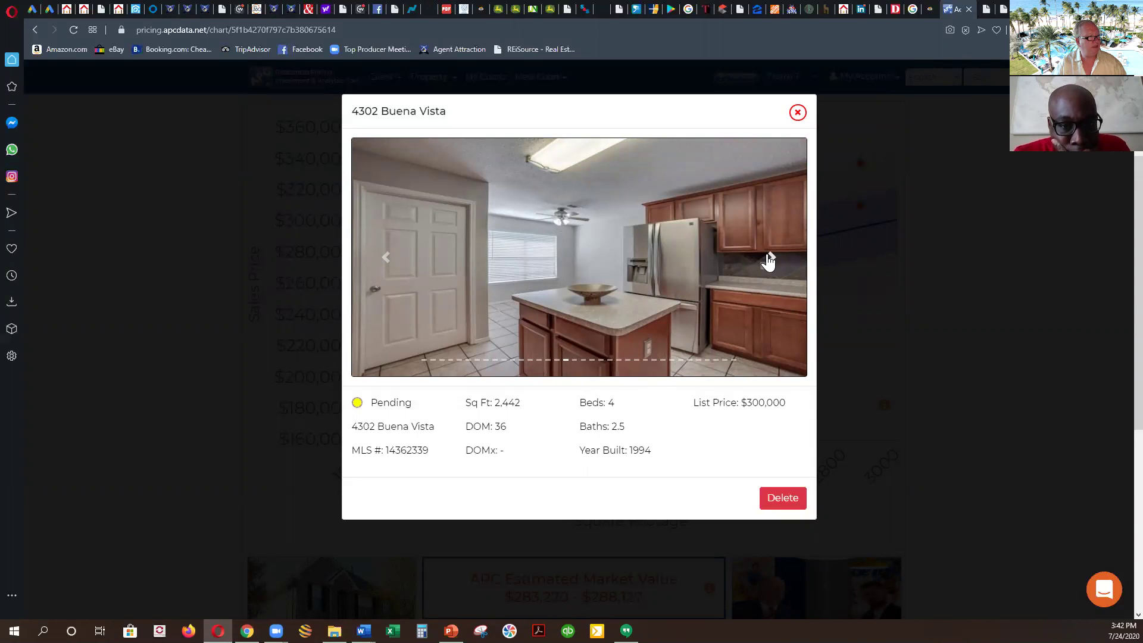
click(769, 261)
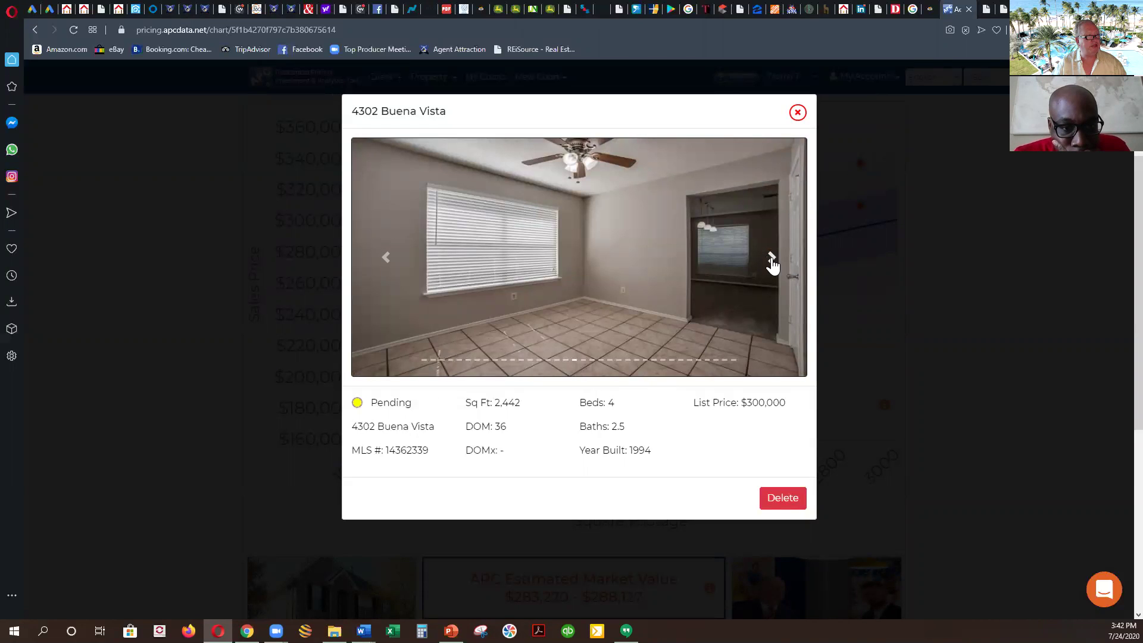
click(771, 264)
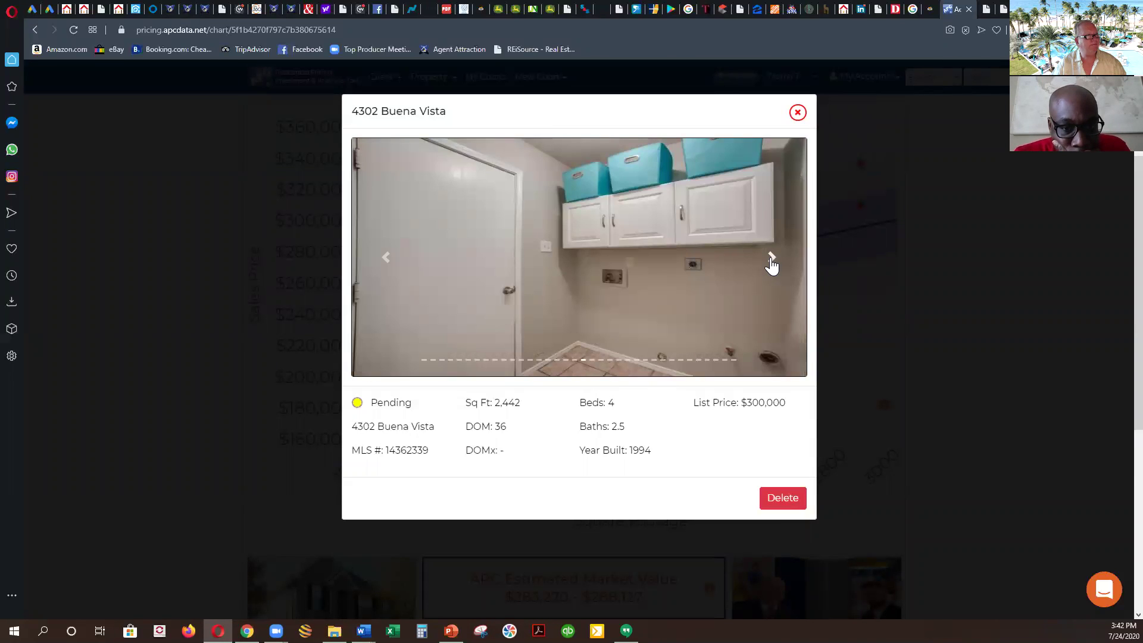
click(771, 262)
click(772, 262)
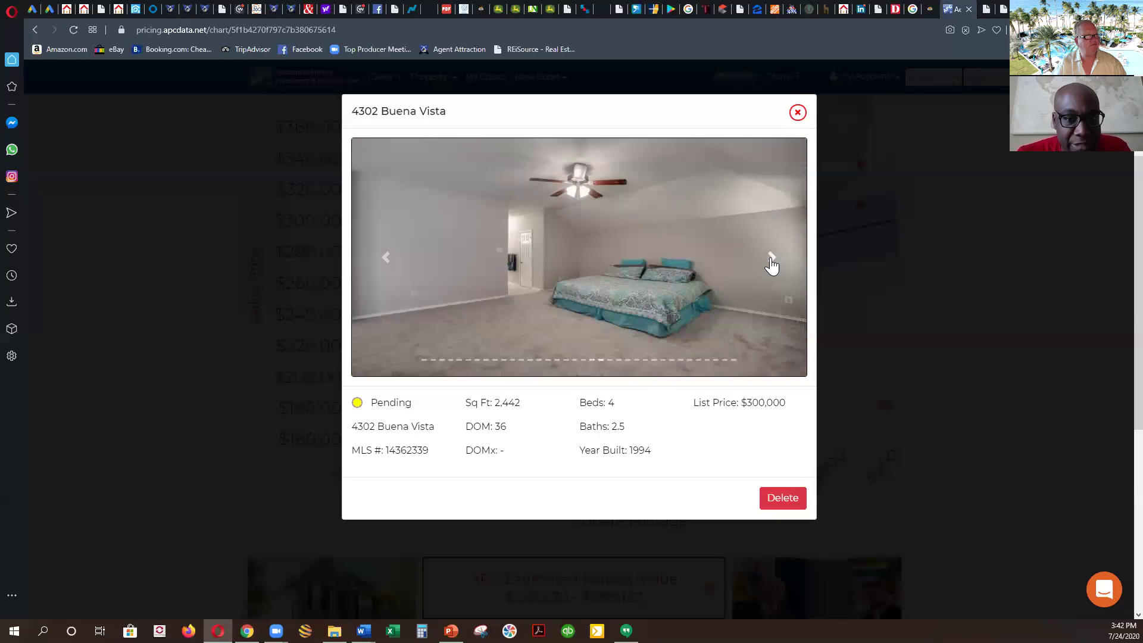
click(772, 262)
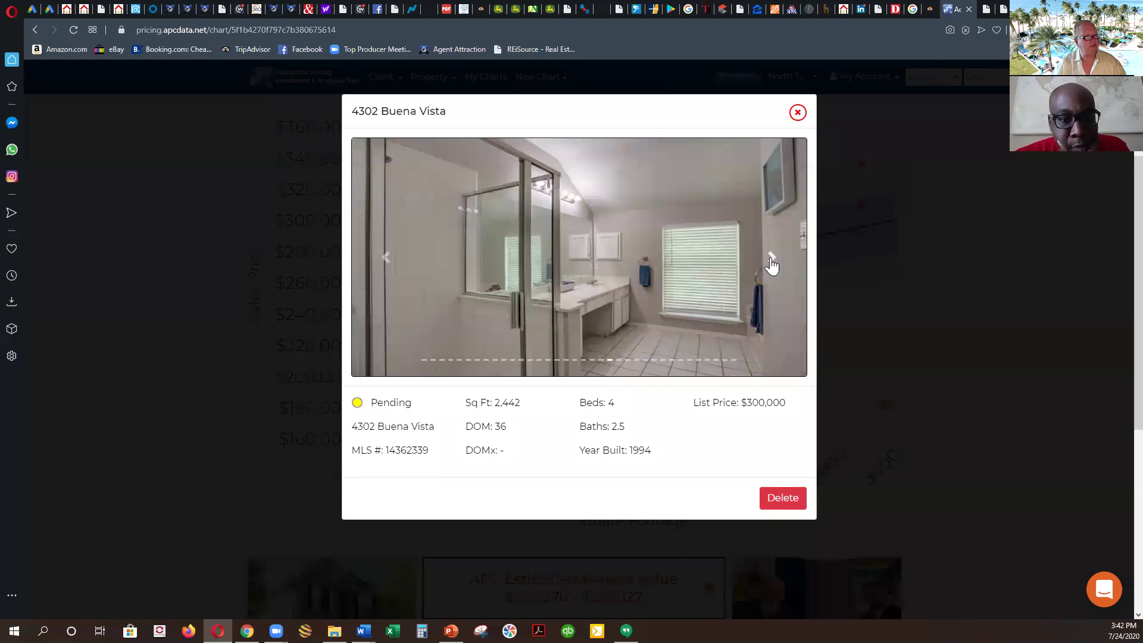
click(771, 264)
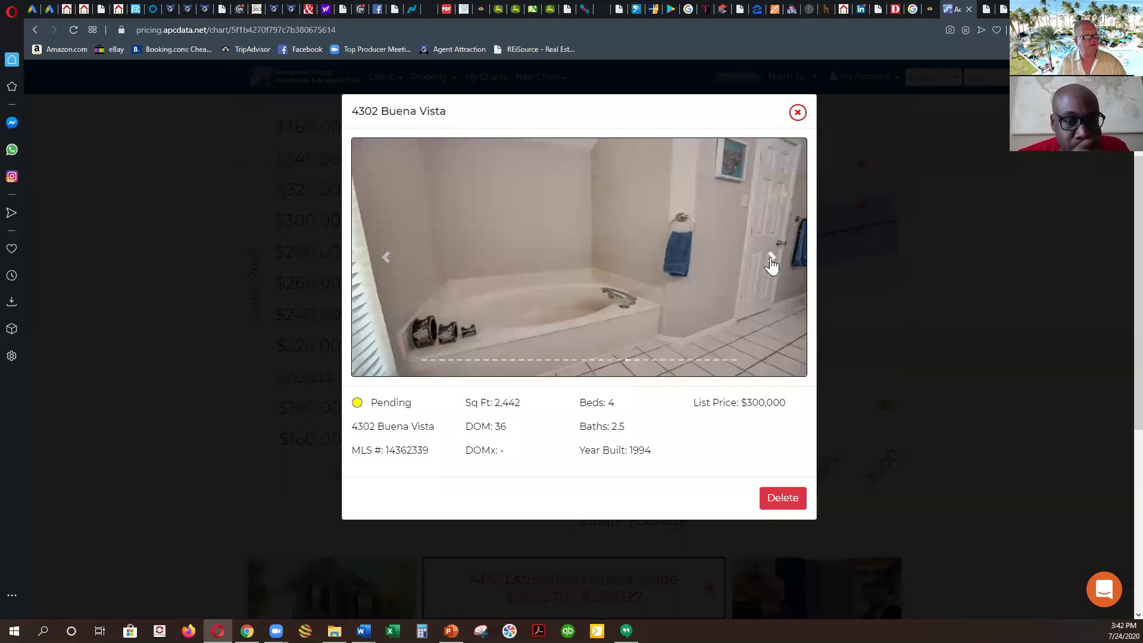
click(773, 263)
click(772, 262)
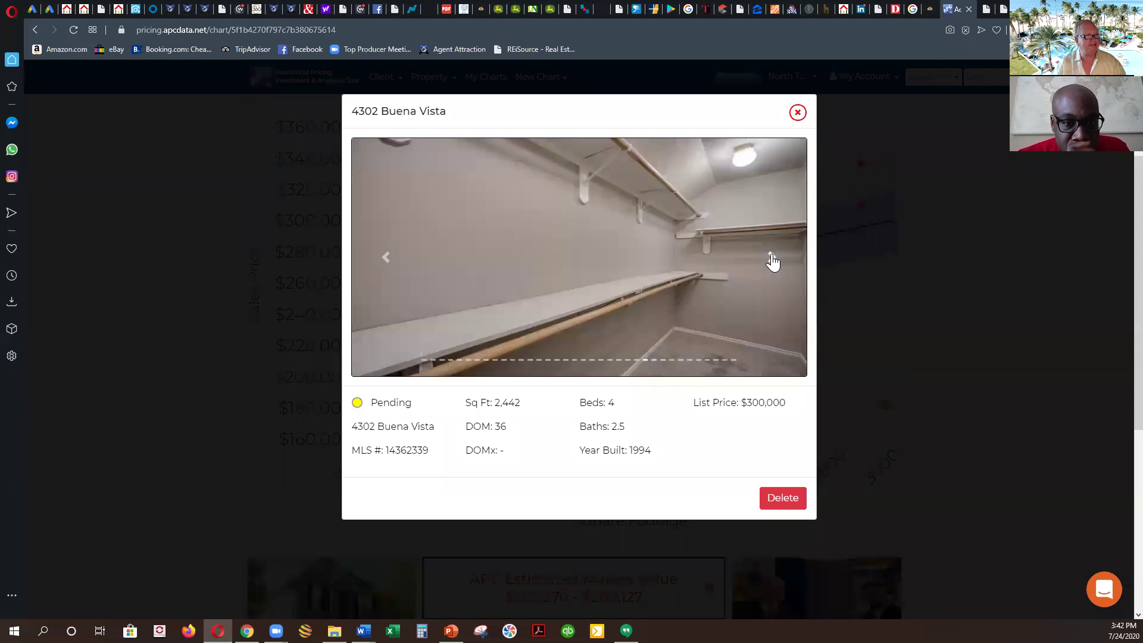
click(772, 263)
click(772, 262)
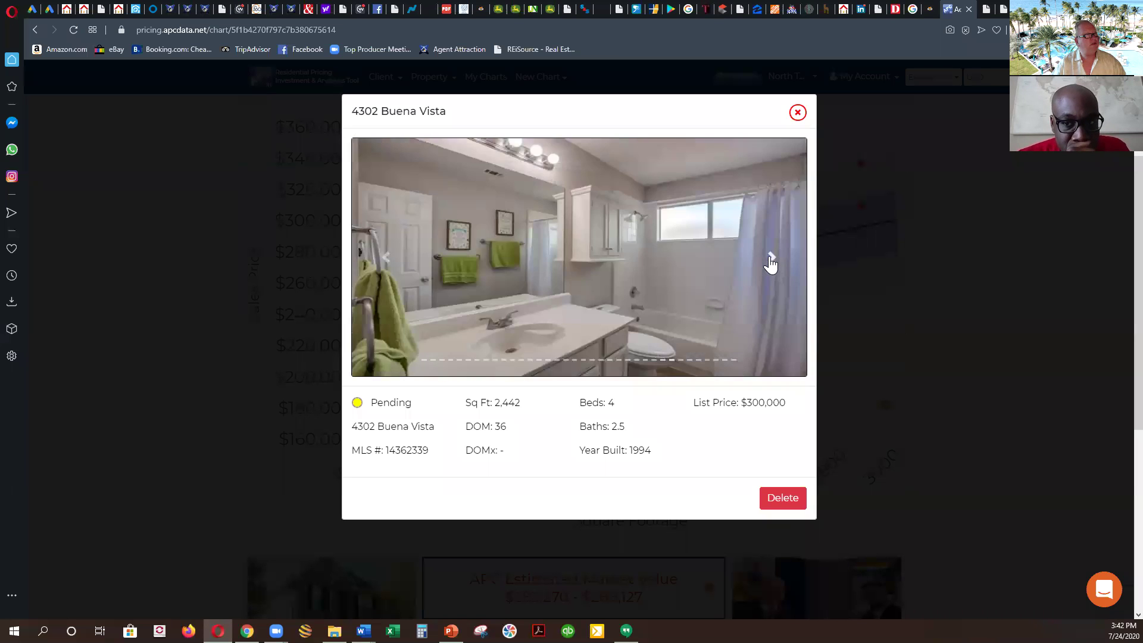
click(771, 263)
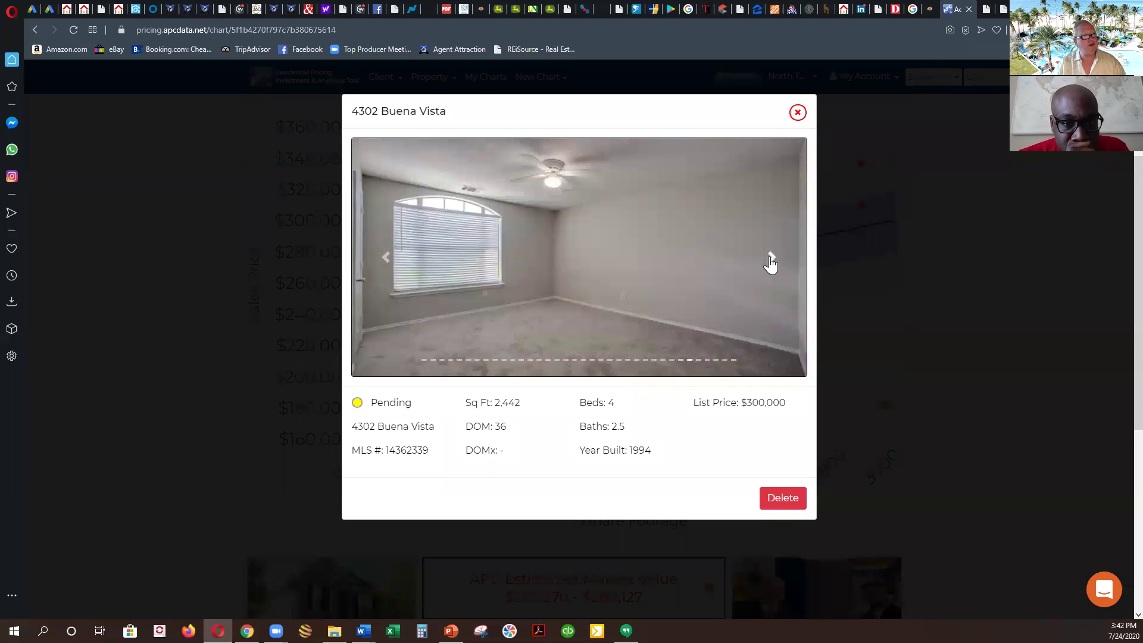
click(771, 263)
click(774, 260)
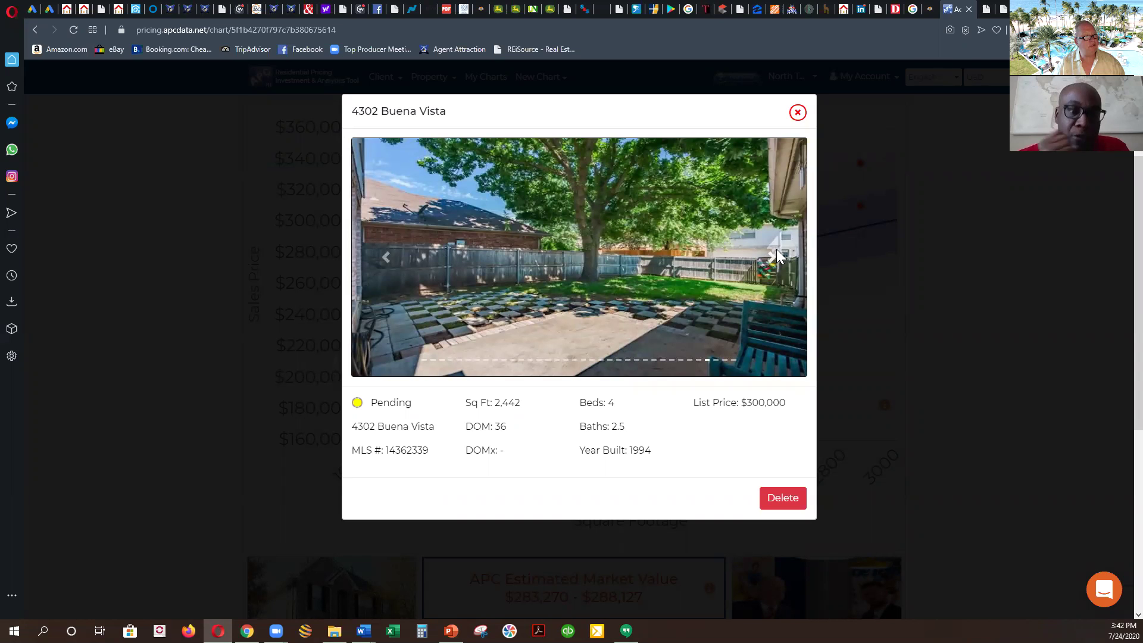
Close the comparable's details and scroll to the Ratings panel showing three-star ratings
click(798, 113)
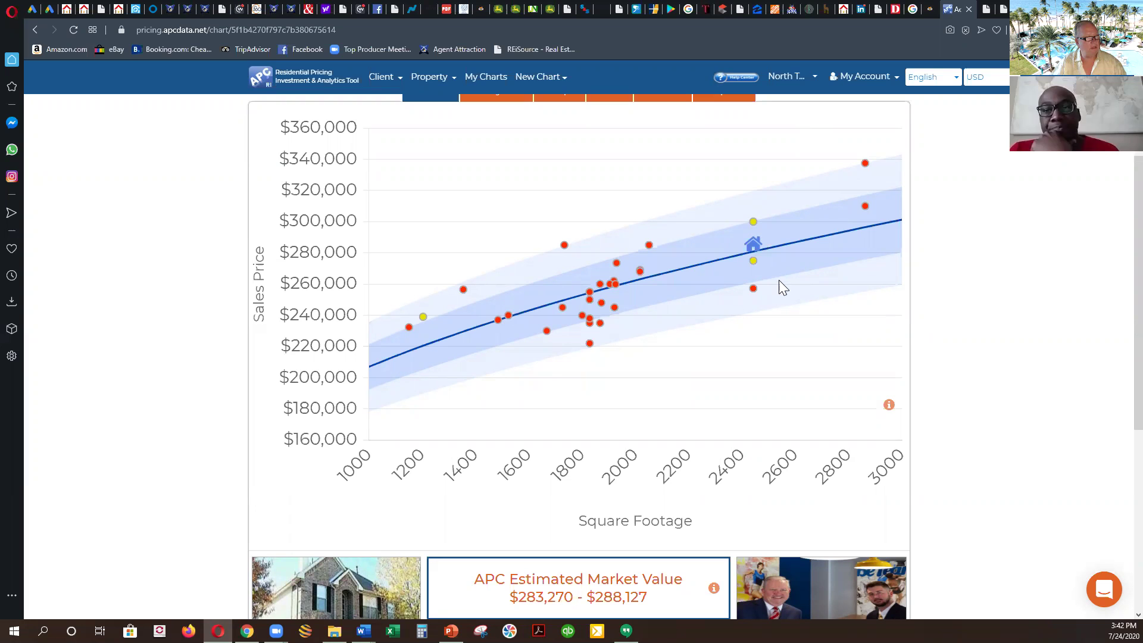
scroll(758, 326, down, 4)
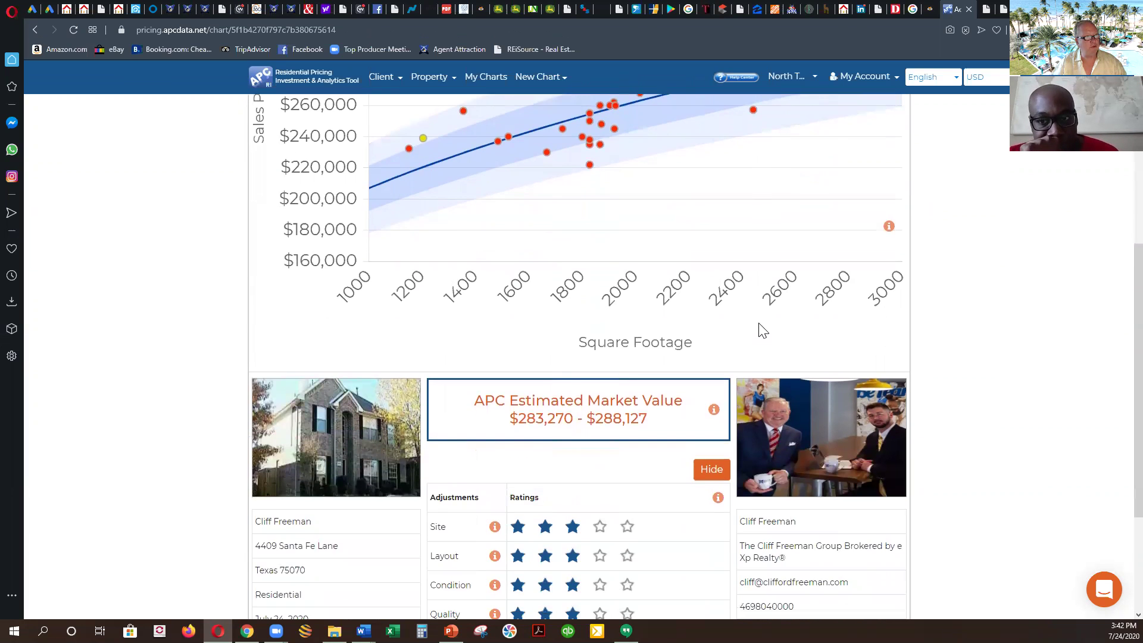
scroll(759, 312, up, 3)
scroll(759, 312, down, 4)
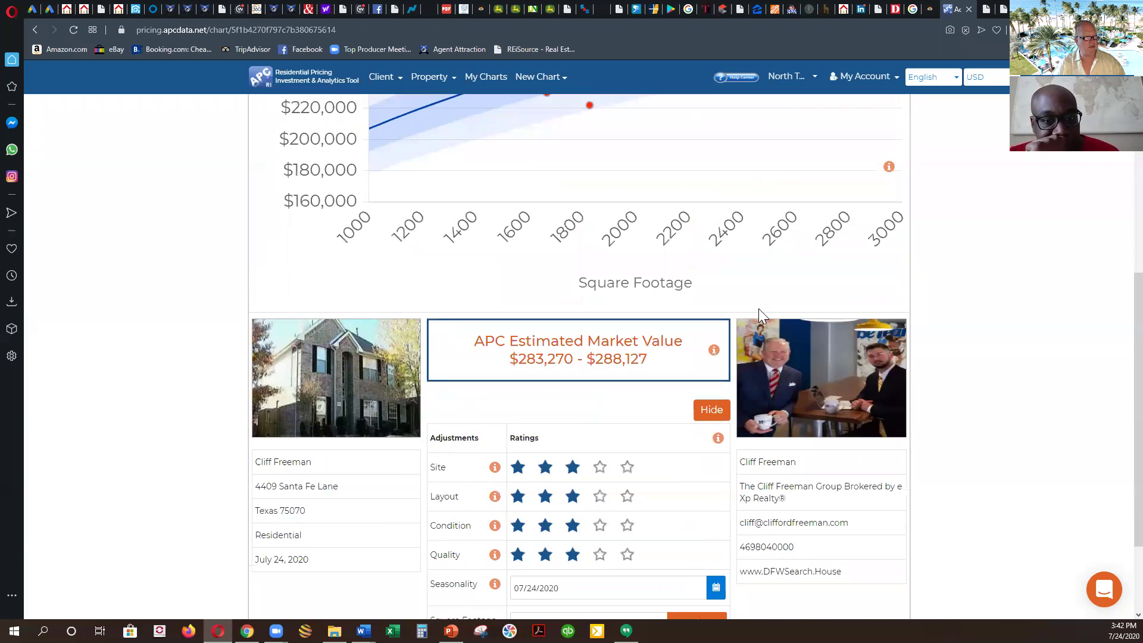
mouse_move(494, 409)
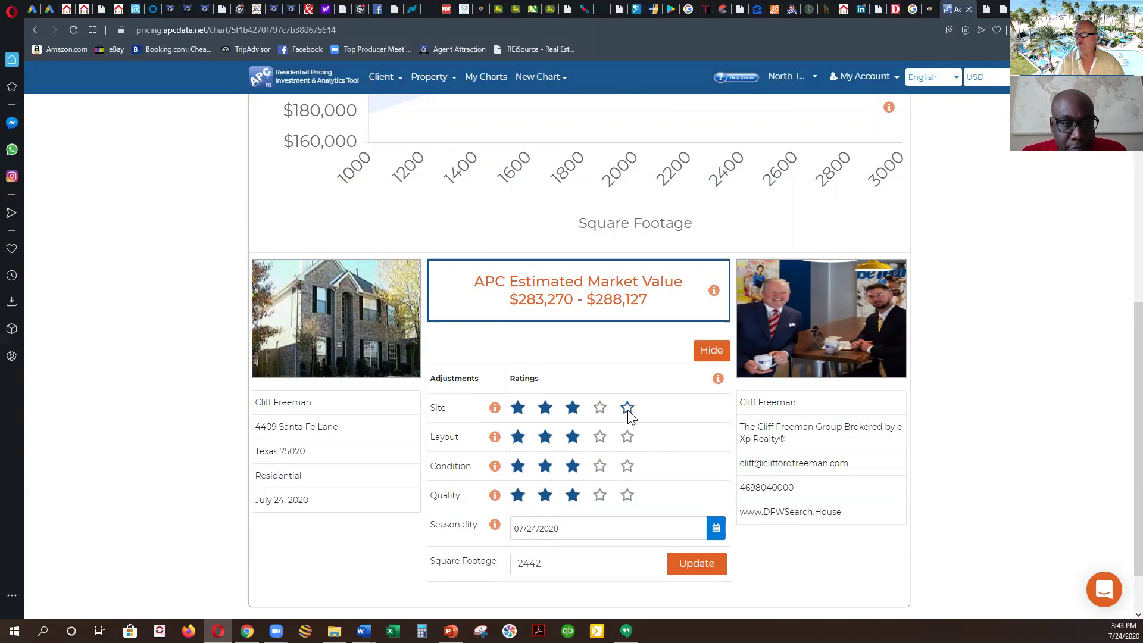
Set the Site rating to five stars, raising the estimate to $292,984–$297,841
click(628, 409)
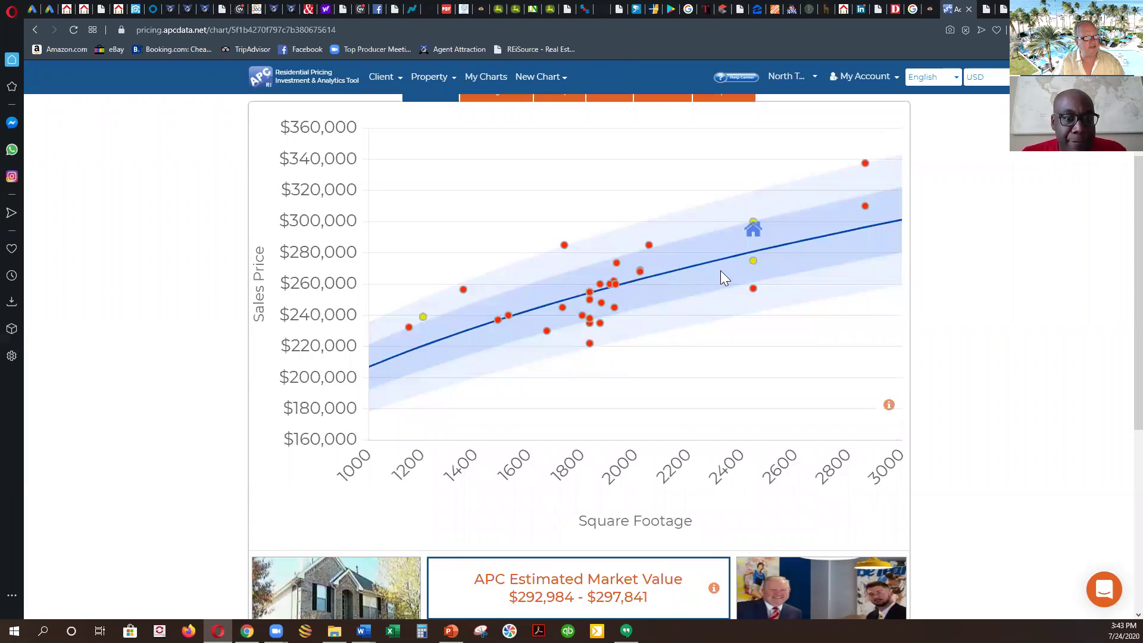
mouse_move(753, 233)
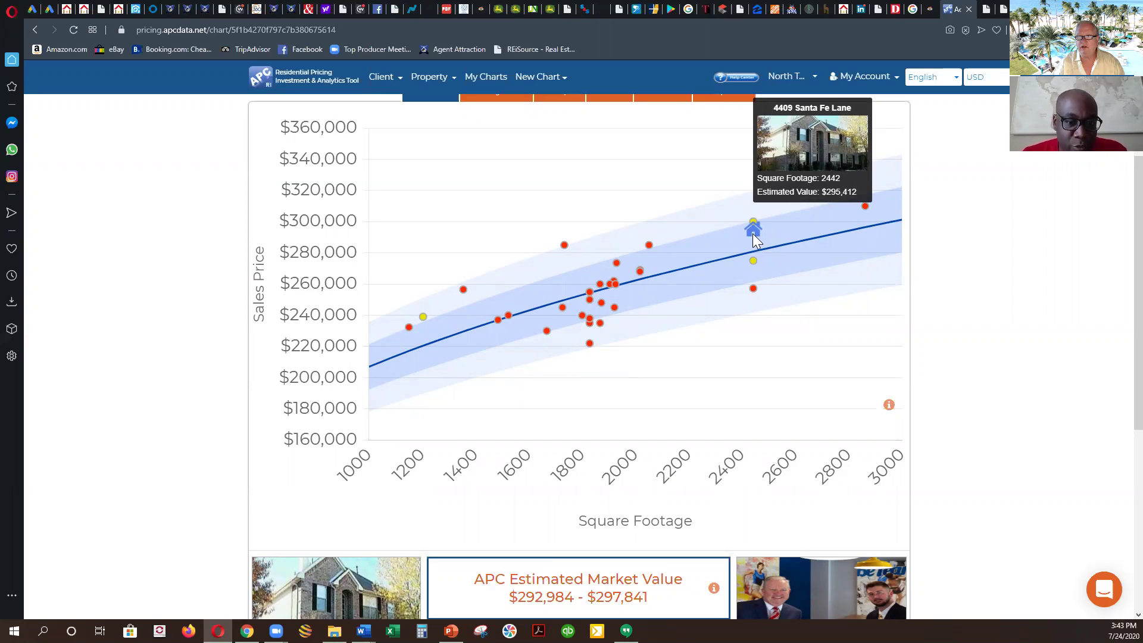
scroll(723, 272, down, 1)
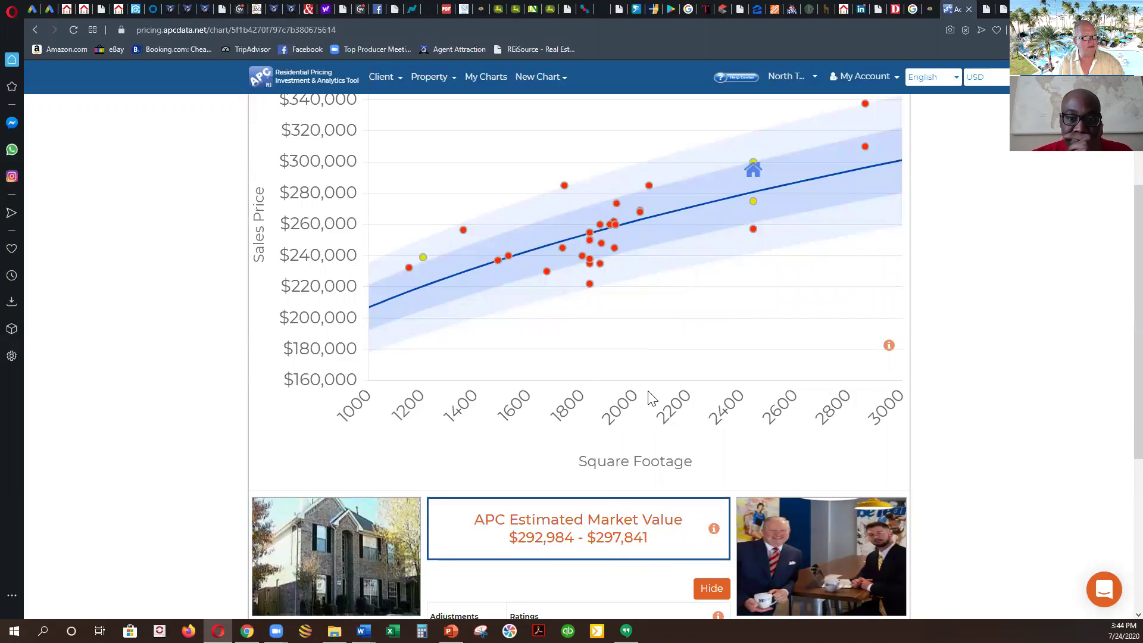
Give Layout four stars, lifting the estimate to $297,841–$302,697
scroll(580, 363, down, 5)
mouse_move(493, 383)
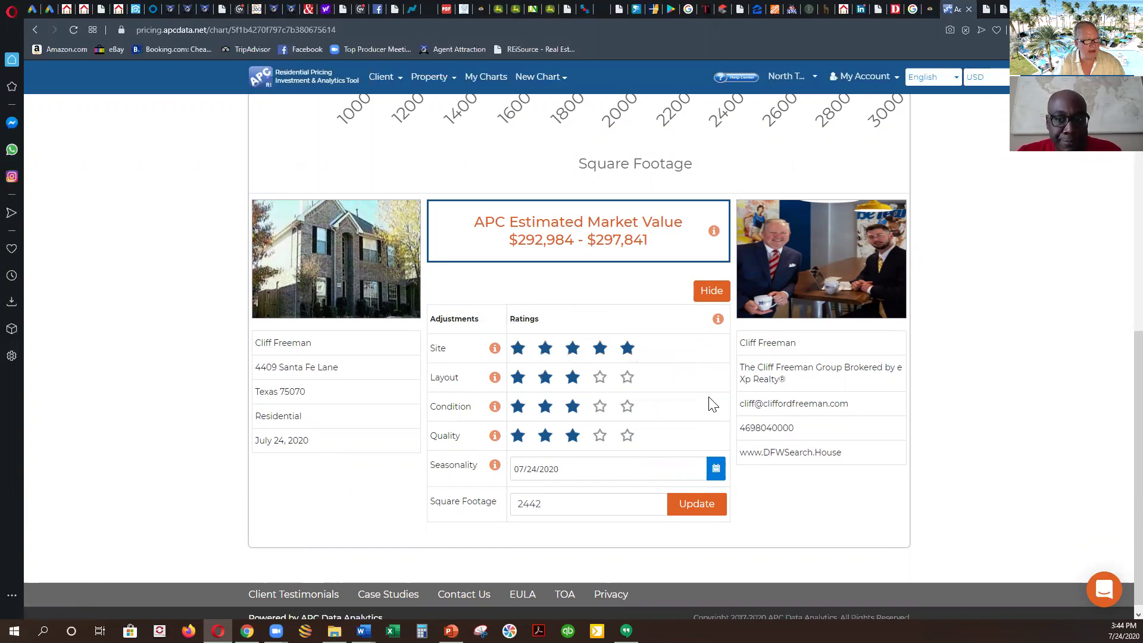
click(599, 378)
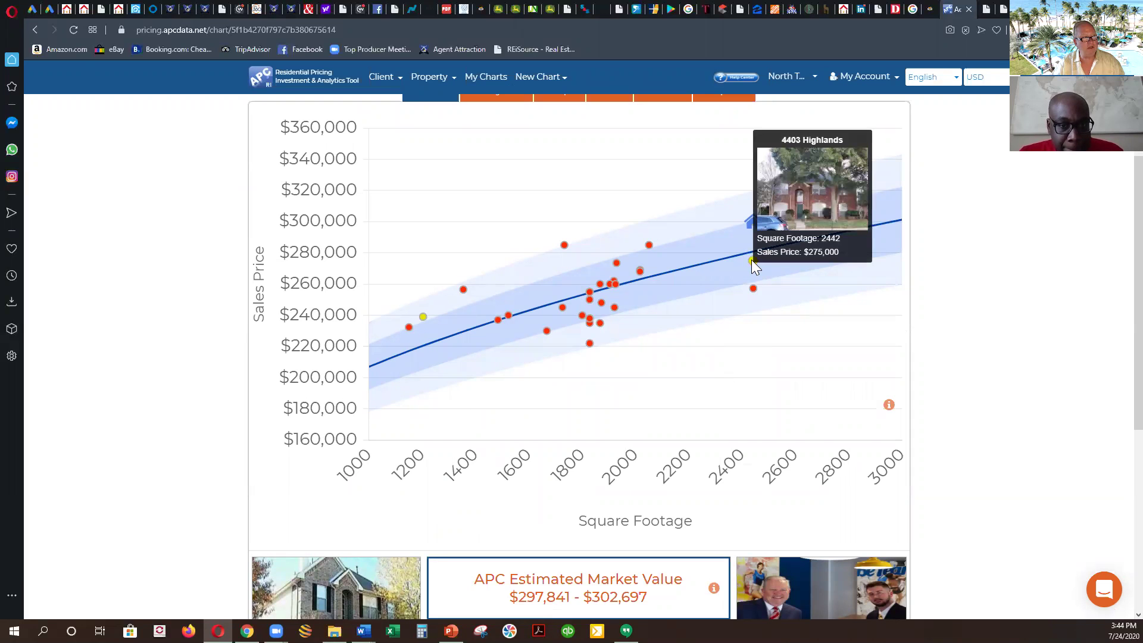
click(752, 261)
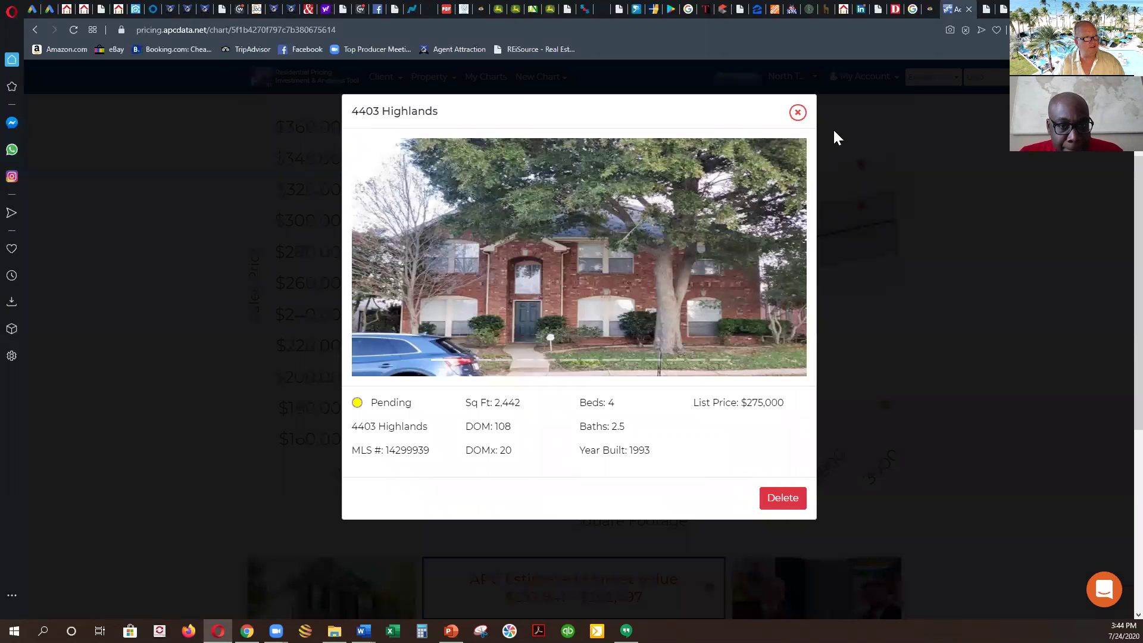
click(797, 113)
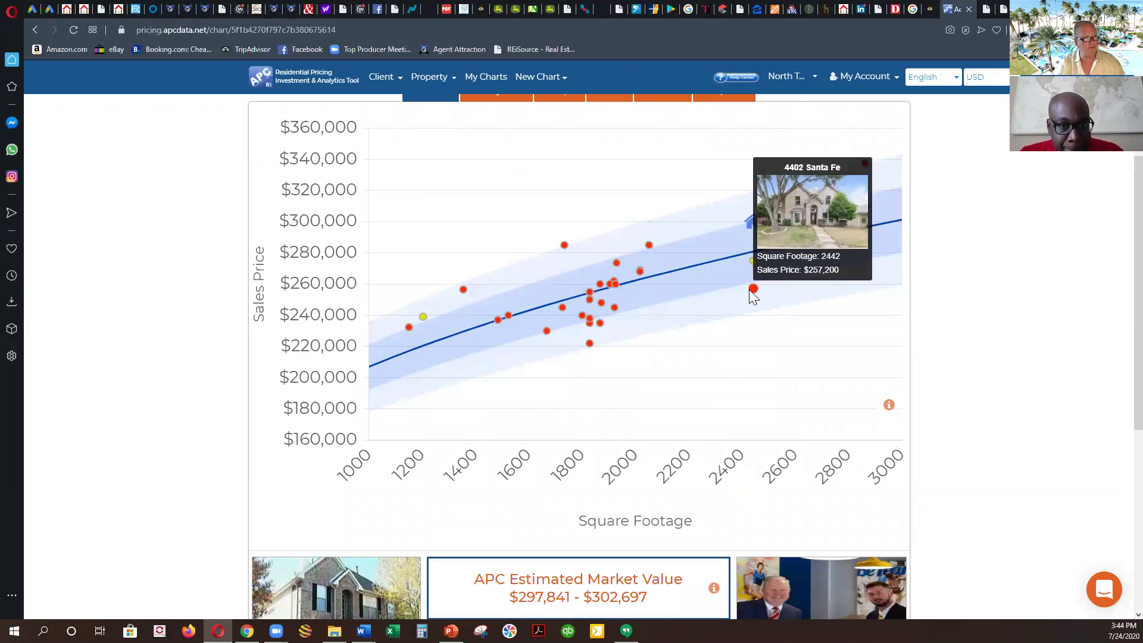
click(753, 288)
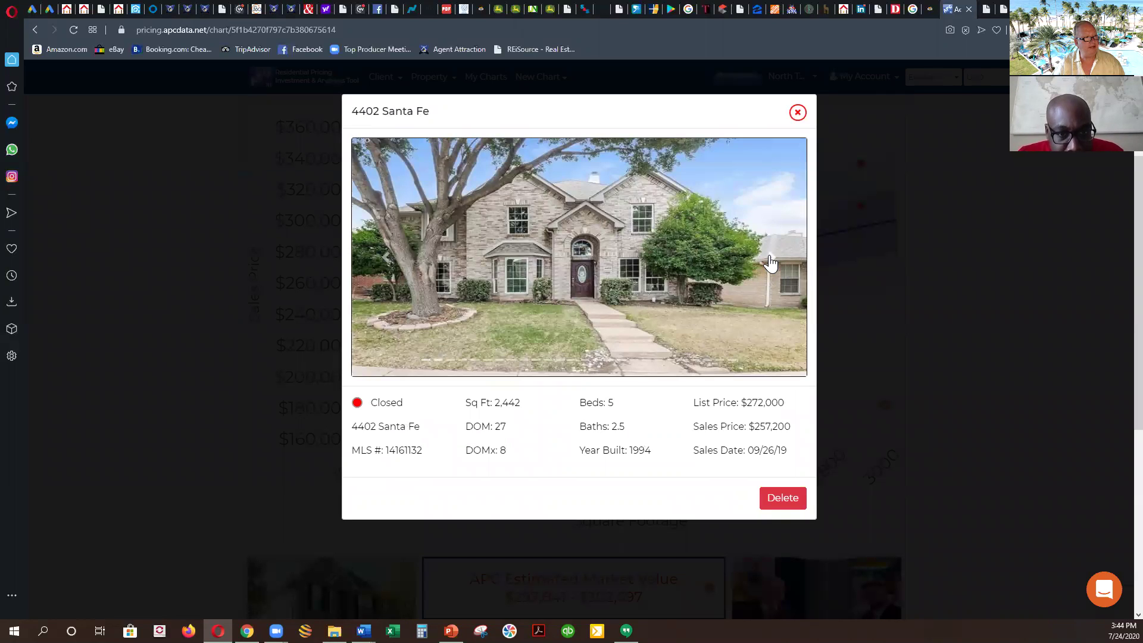
click(771, 262)
click(771, 262)
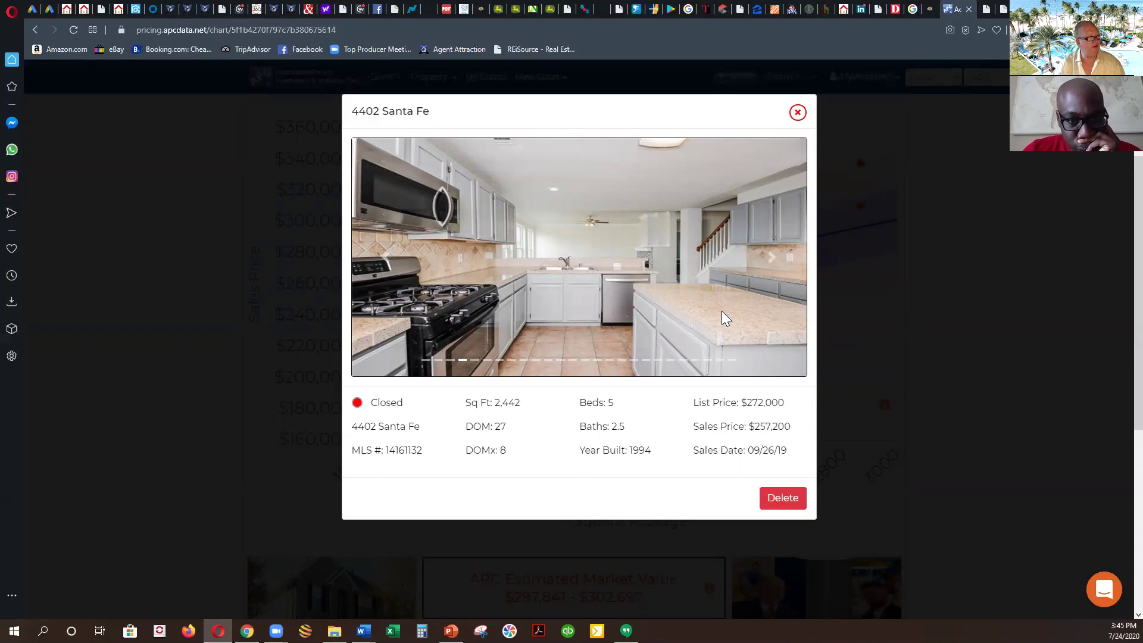
click(797, 113)
scroll(657, 409, down, 3)
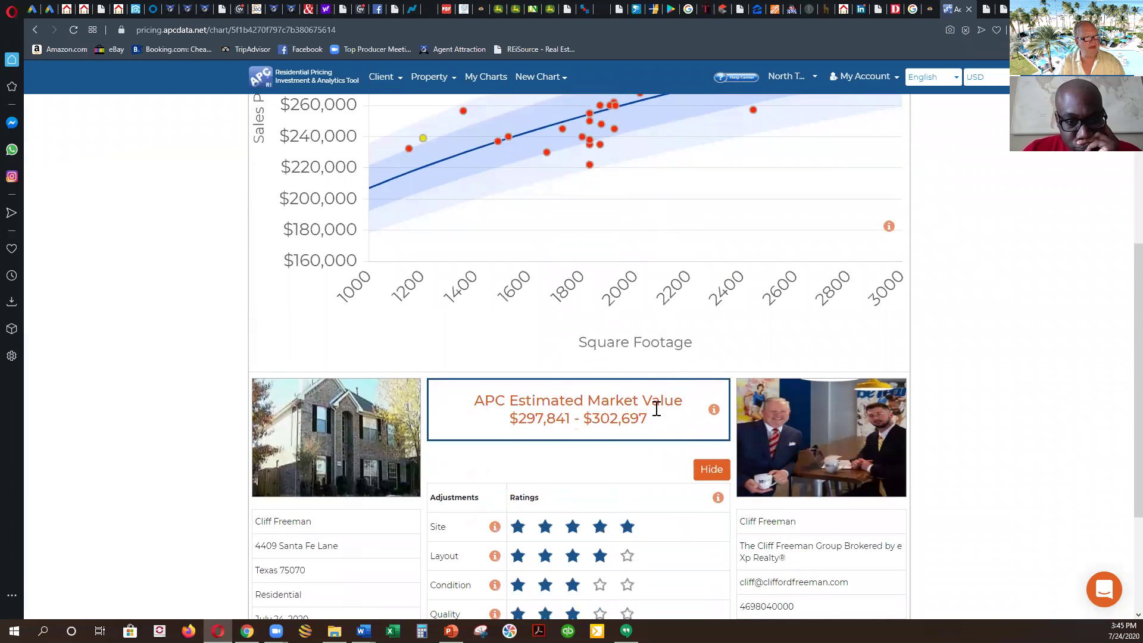
scroll(656, 408, down, 2)
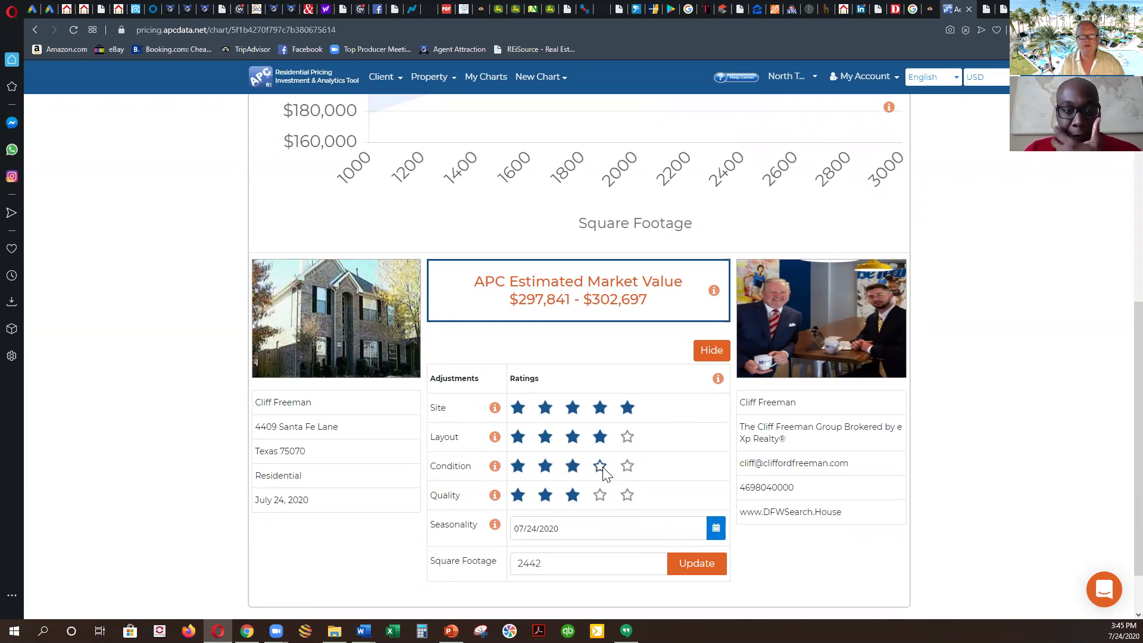
mouse_move(494, 497)
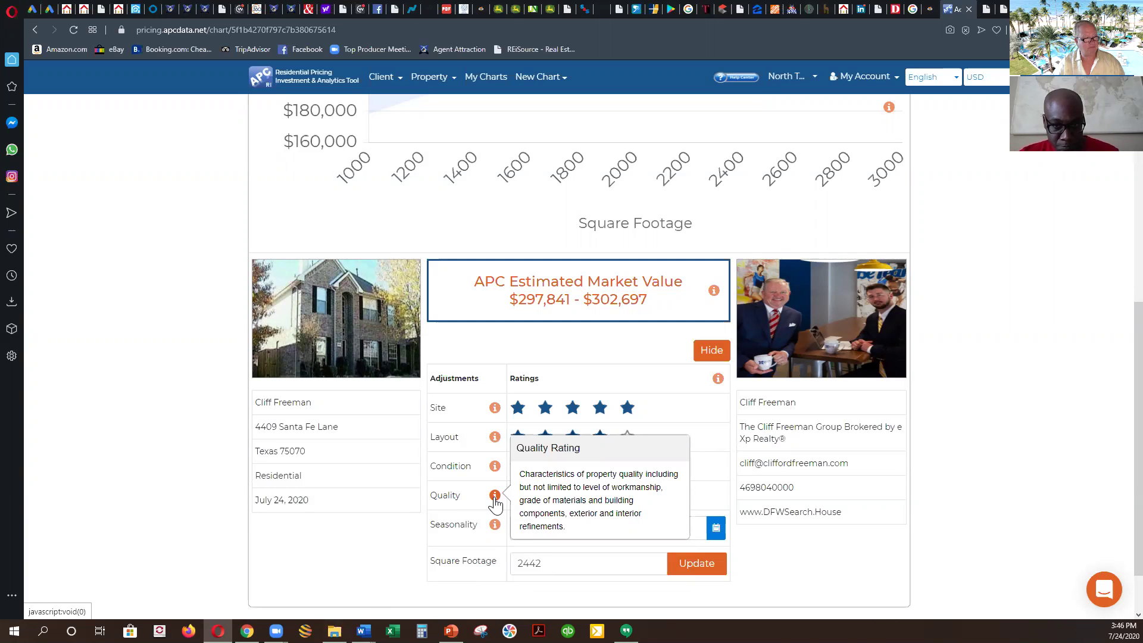
scroll(495, 503, down, 1)
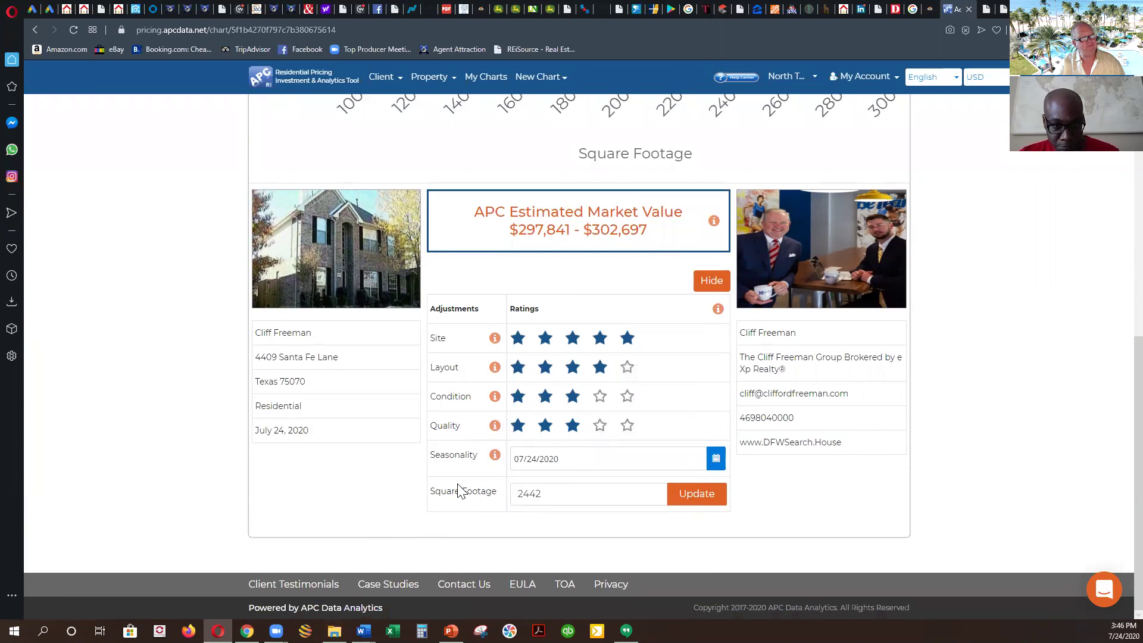
Give Quality four stars for a $302,697–$307,554 estimate, then open the Seasonality date calendar
mouse_move(495, 455)
click(599, 425)
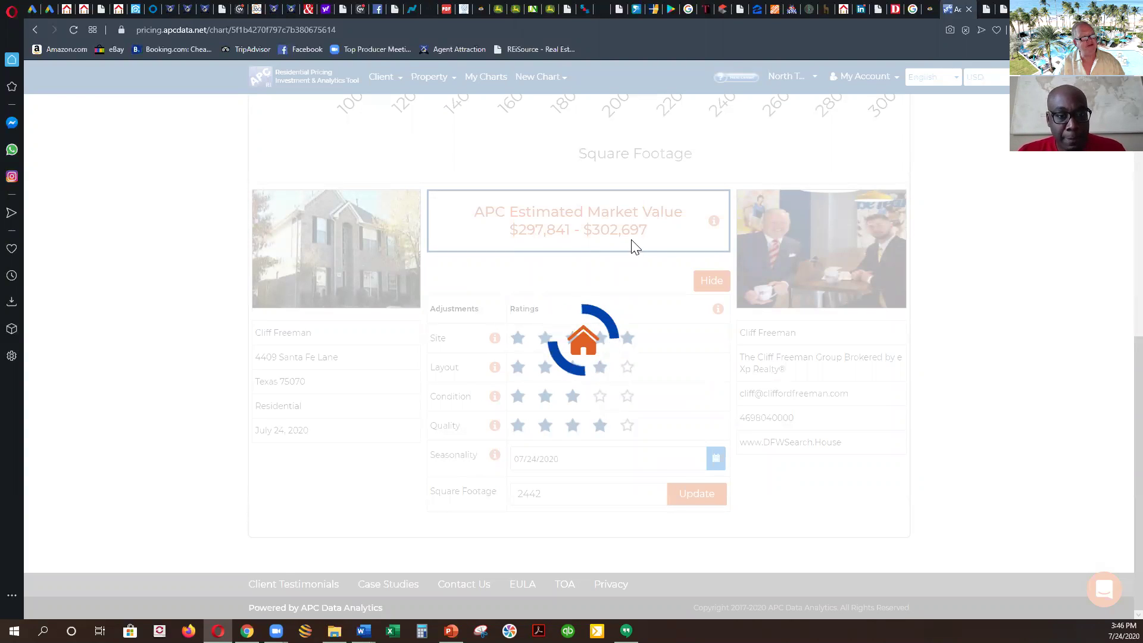
scroll(622, 324, down, 3)
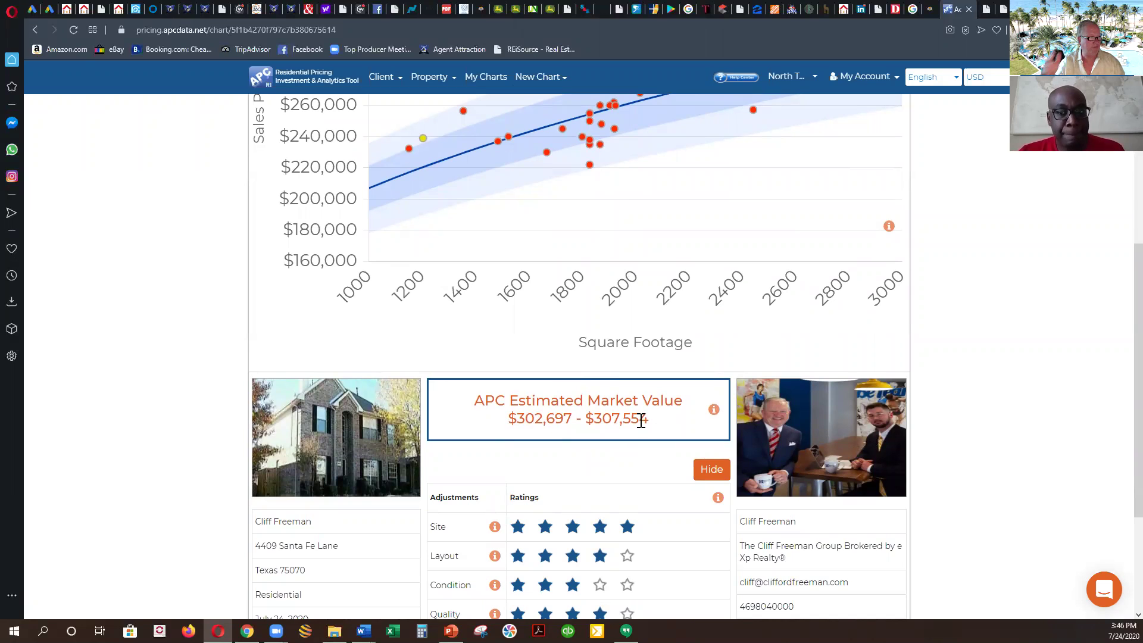
scroll(641, 420, down, 3)
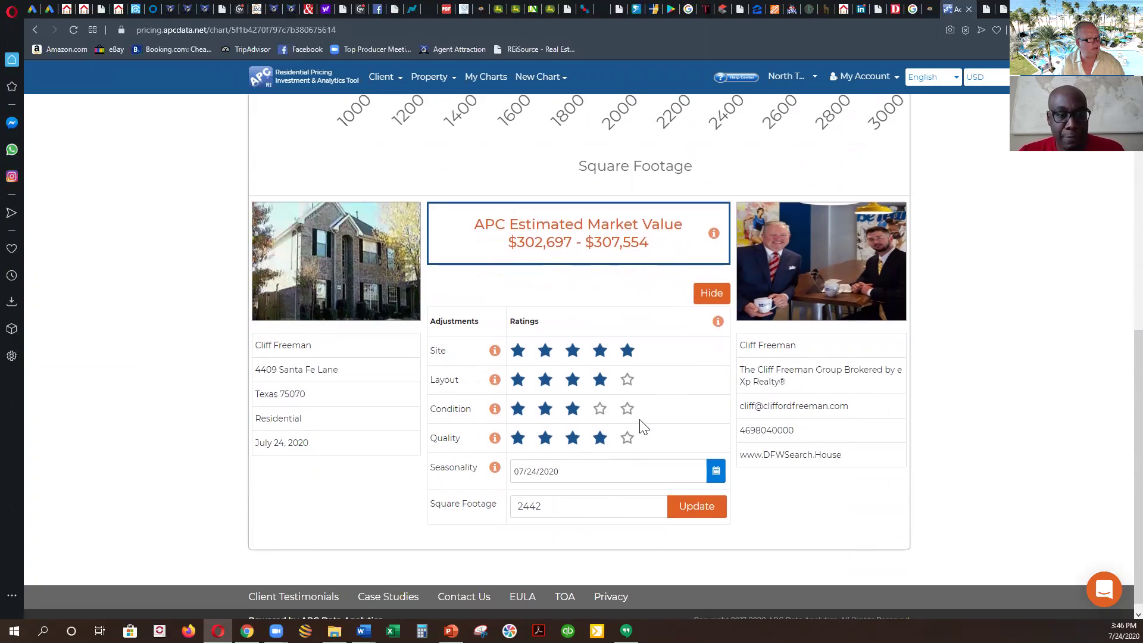
click(577, 463)
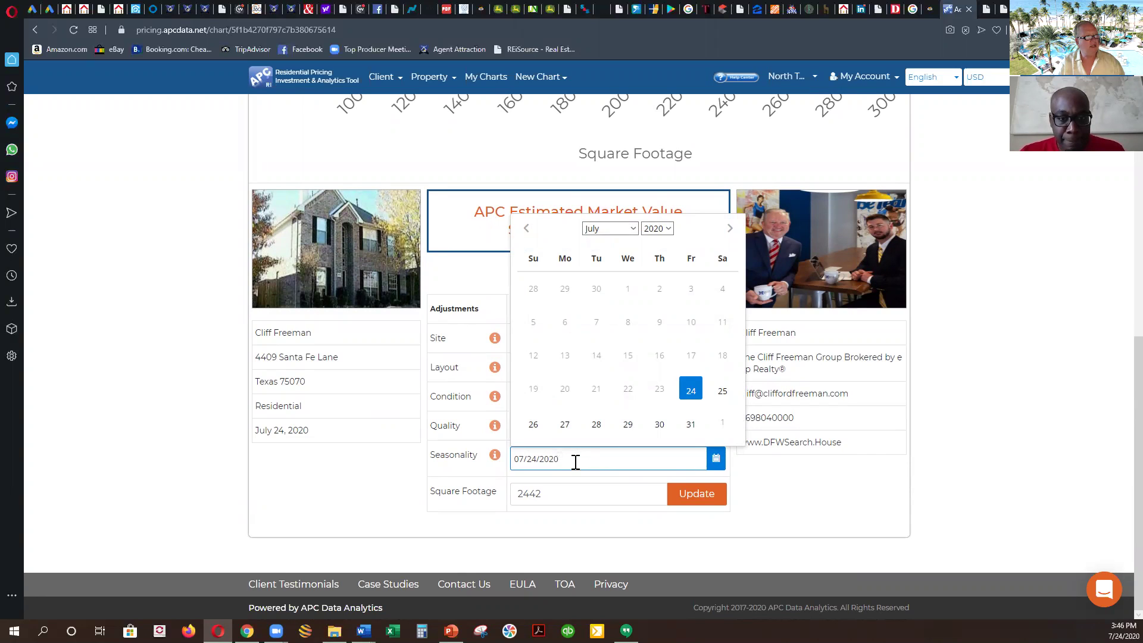
double_click(523, 494)
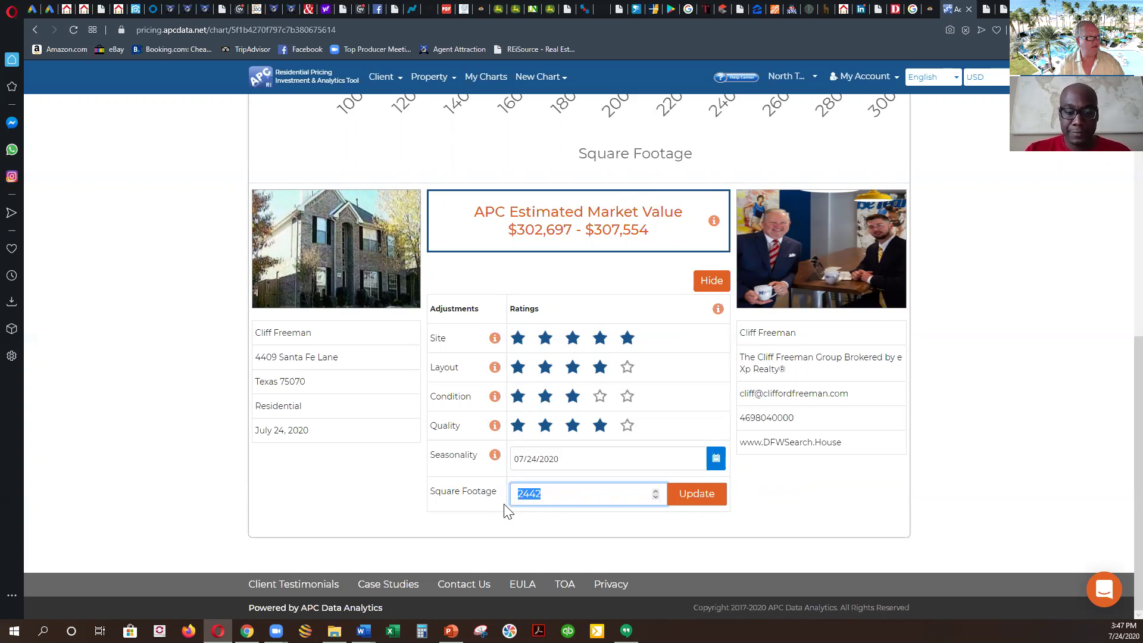
scroll(572, 318, up, 9)
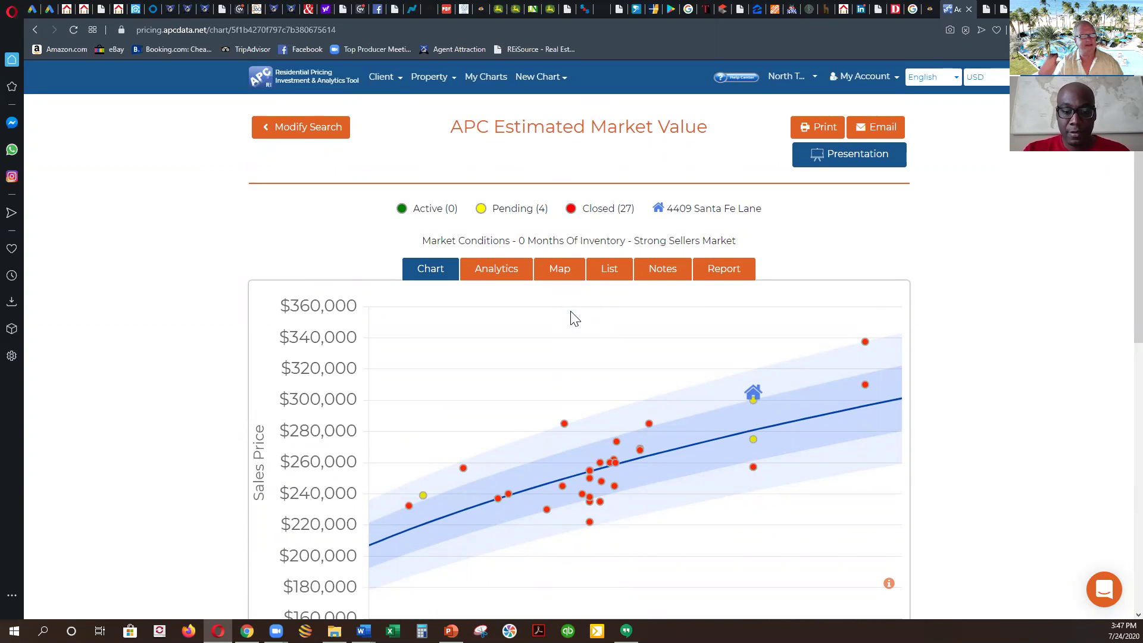
Open Analytics to review the $308,104–$313,048 suggested list price, 17 days on market and 98.25% sales-to-list
click(491, 270)
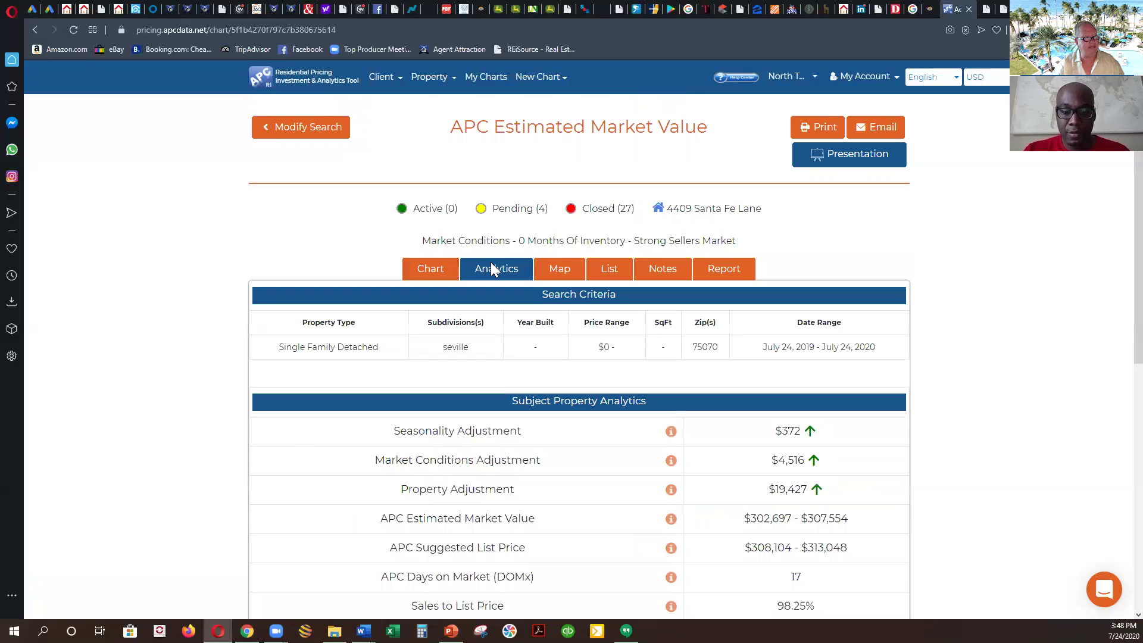
scroll(491, 268, down, 3)
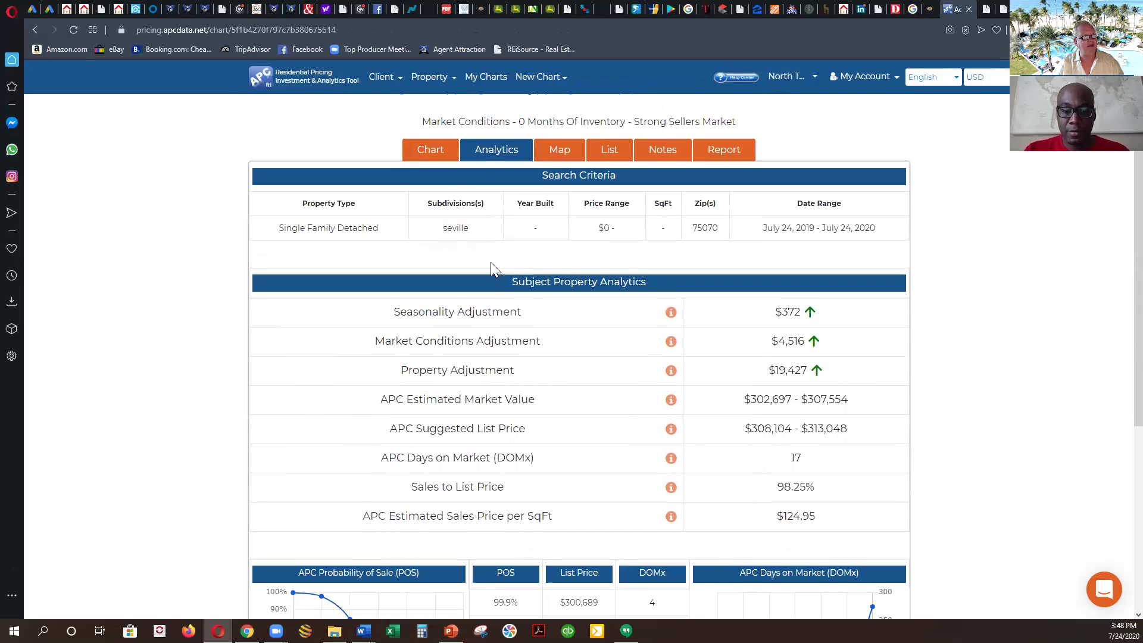
scroll(492, 270, down, 1)
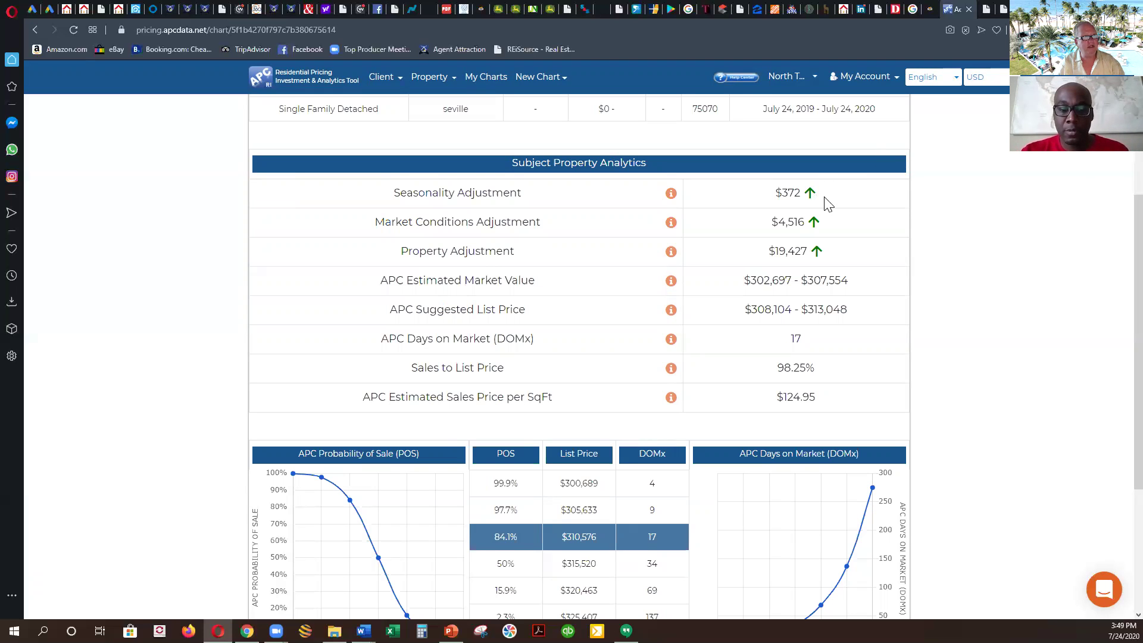
mouse_move(671, 223)
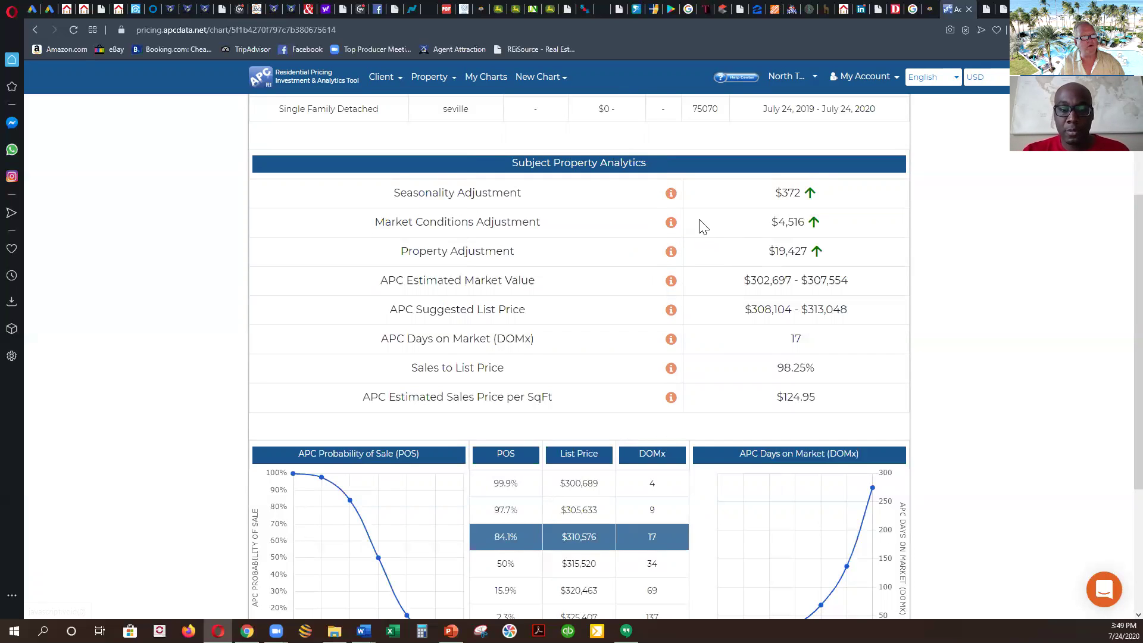
scroll(780, 228, up, 1)
scroll(780, 227, up, 4)
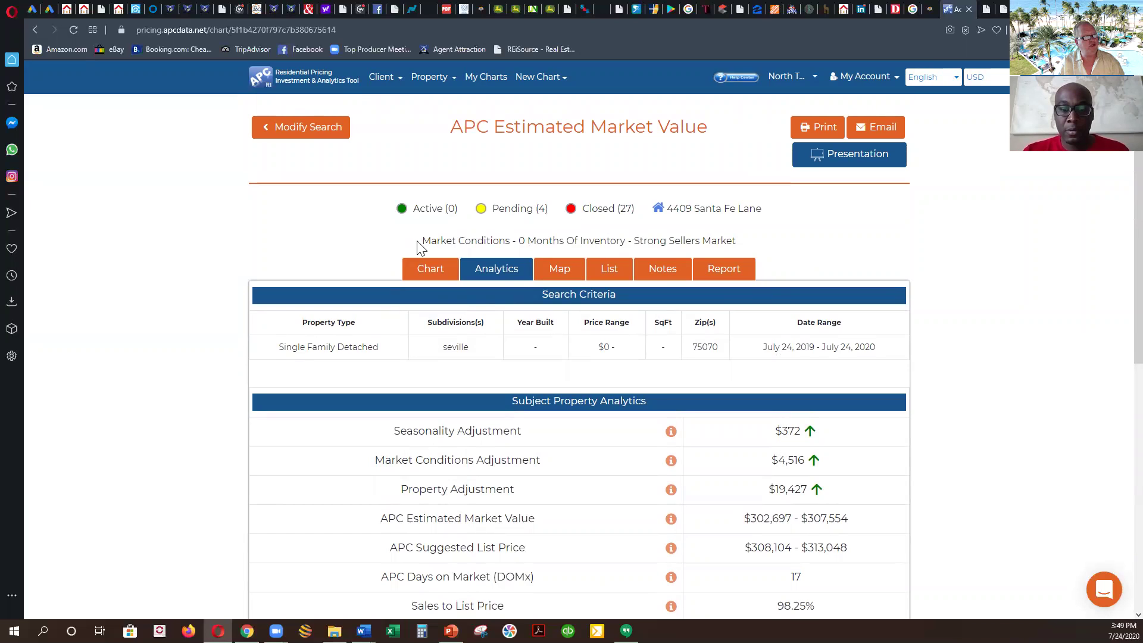
Highlight the full 'Market Conditions - 0 Months Of Inventory - Strong Sellers Market' line under the legend
drag(422, 240, 590, 254)
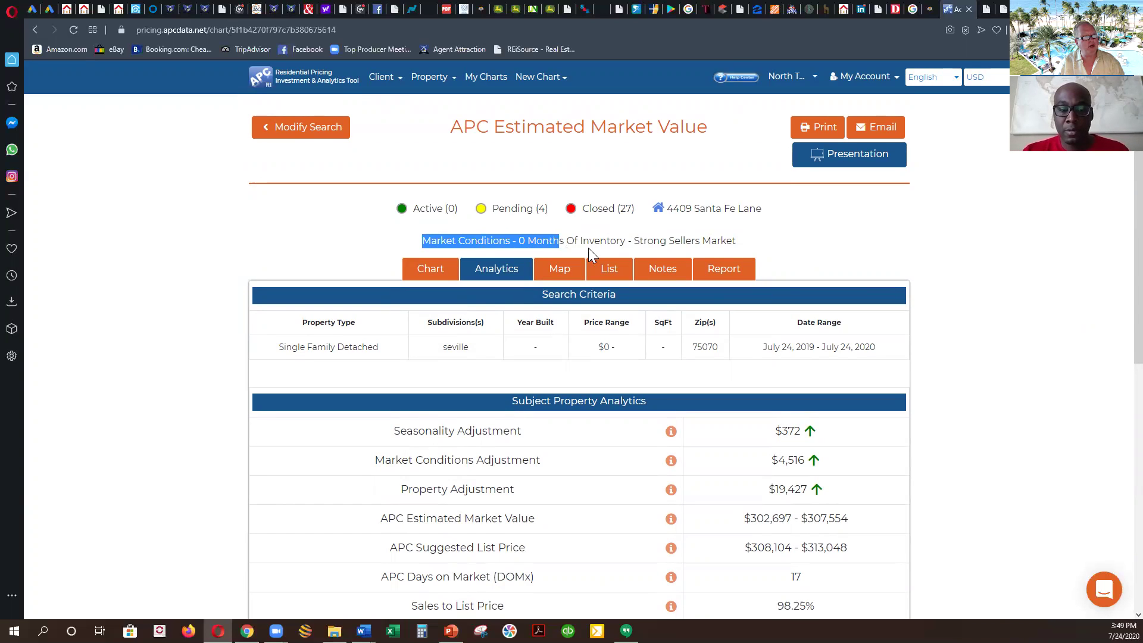
drag(736, 248, 738, 248)
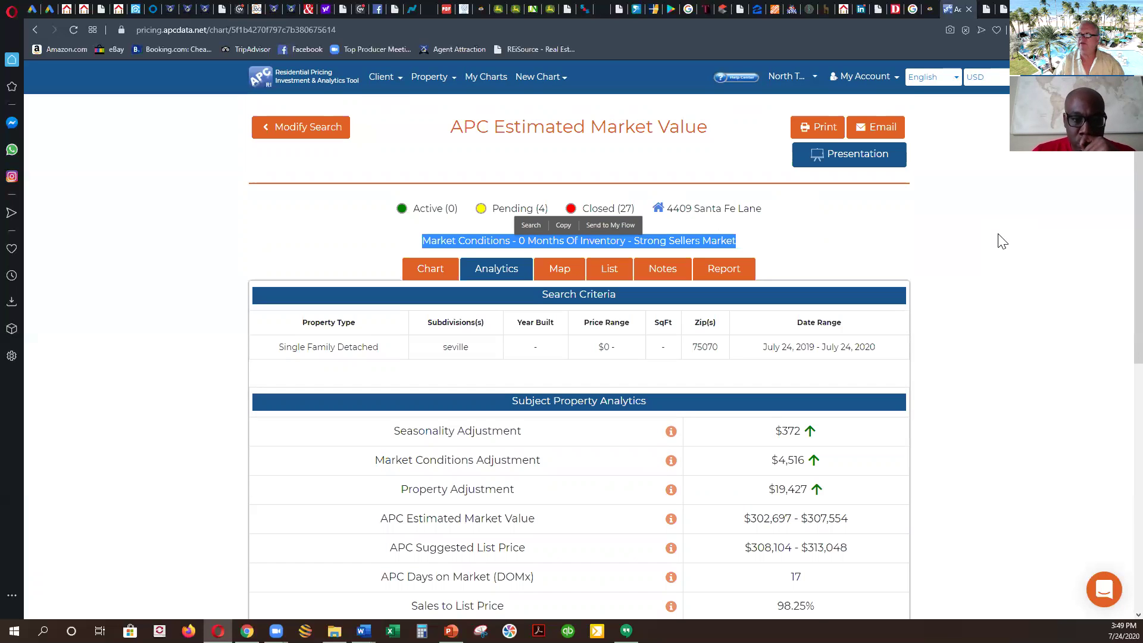
Scroll down to the Market Conditions Adjustment row and highlight its $4,516 amount
scroll(953, 274, down, 3)
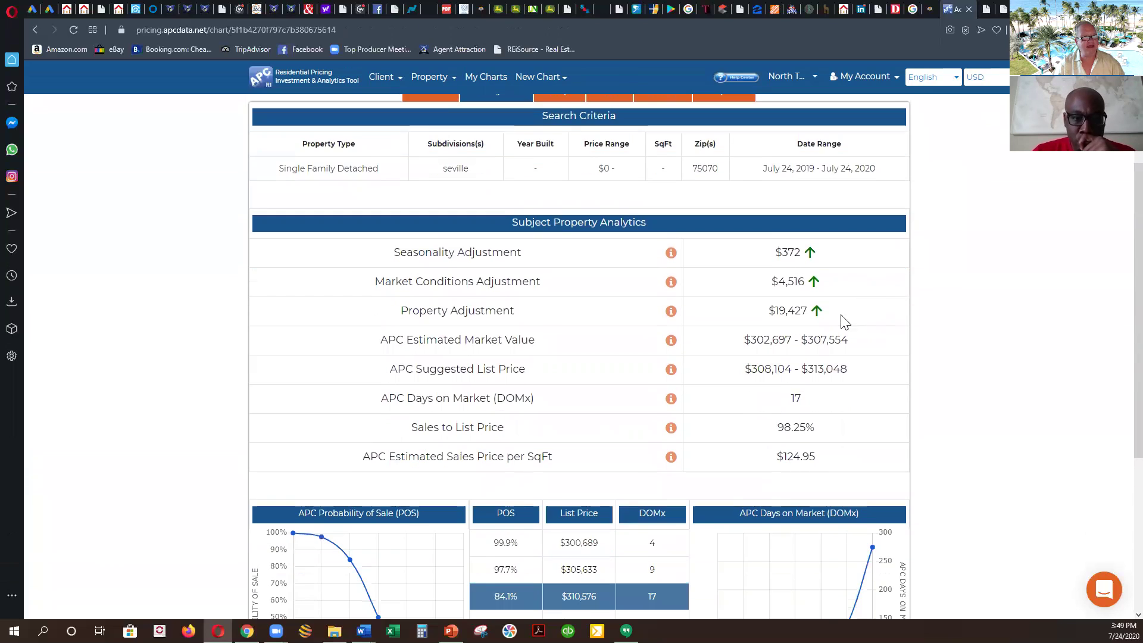
drag(772, 286, 805, 283)
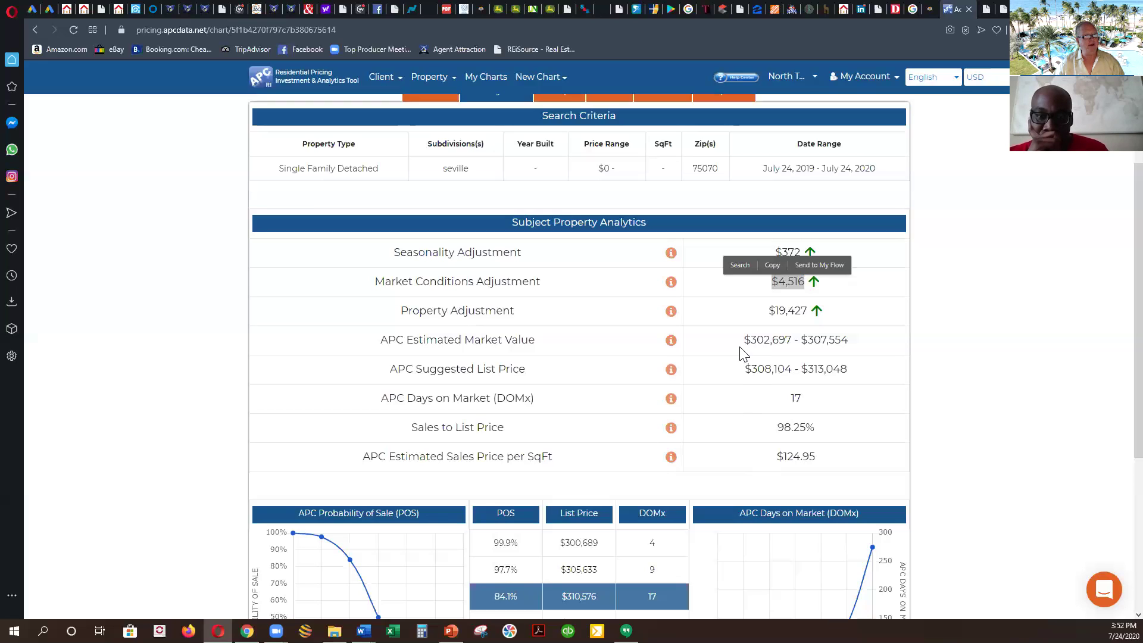
drag(745, 343, 859, 344)
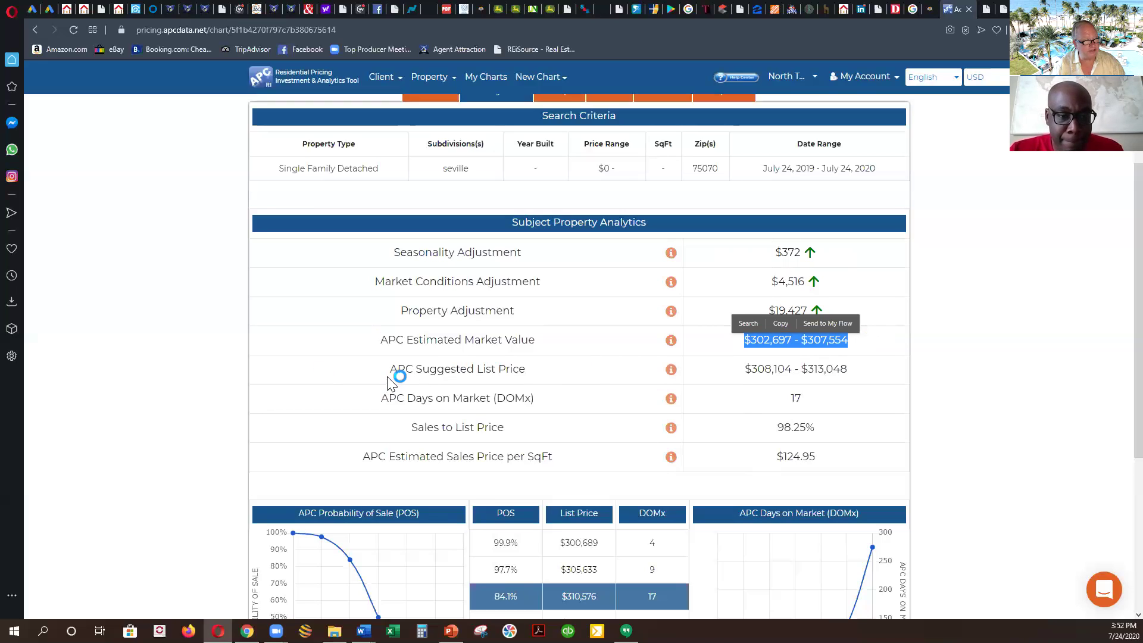
drag(740, 369, 847, 368)
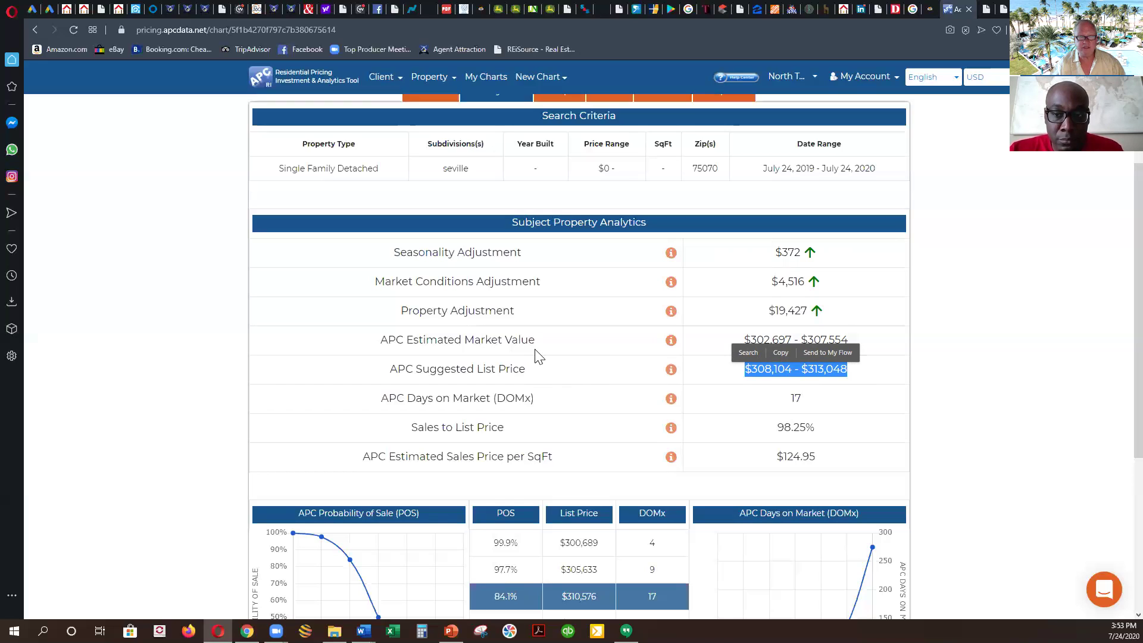
click(777, 432)
drag(777, 432, 814, 422)
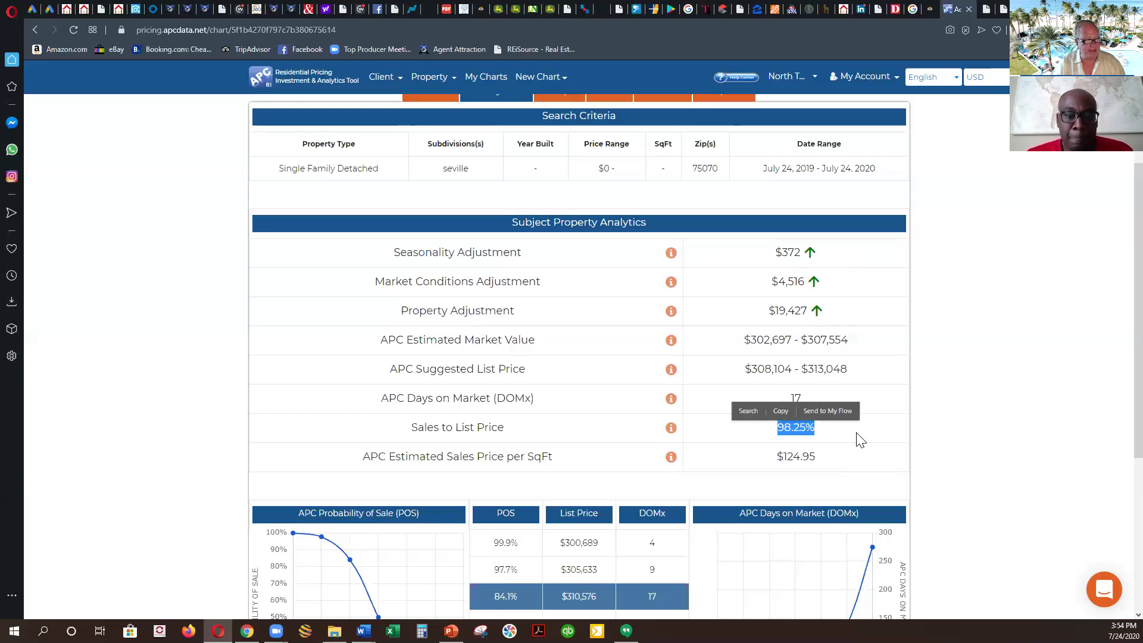
click(783, 453)
drag(783, 452, 829, 459)
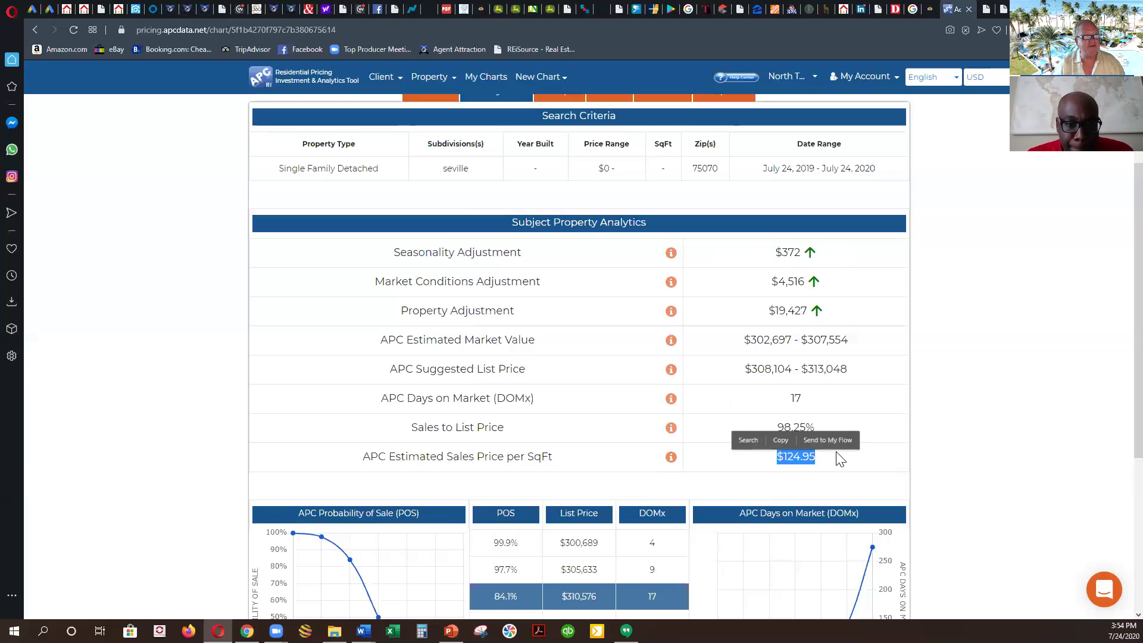
scroll(841, 456, up, 2)
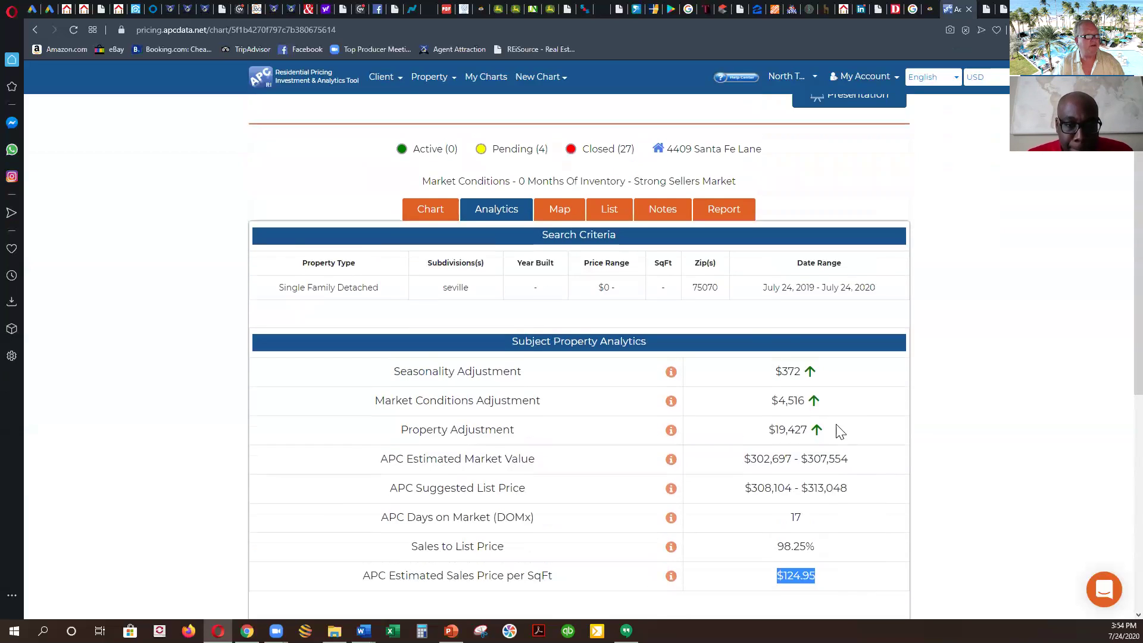
Show the Active/Pending/Closed comparables table and scroll through the comparable properties and back
click(611, 211)
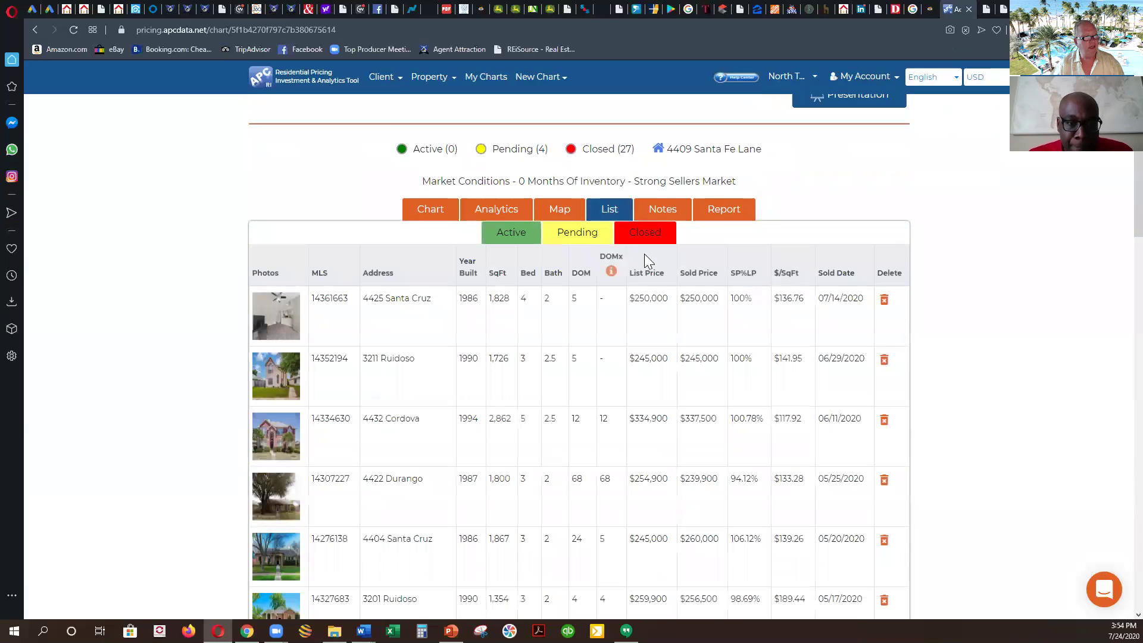
scroll(842, 332, down, 2)
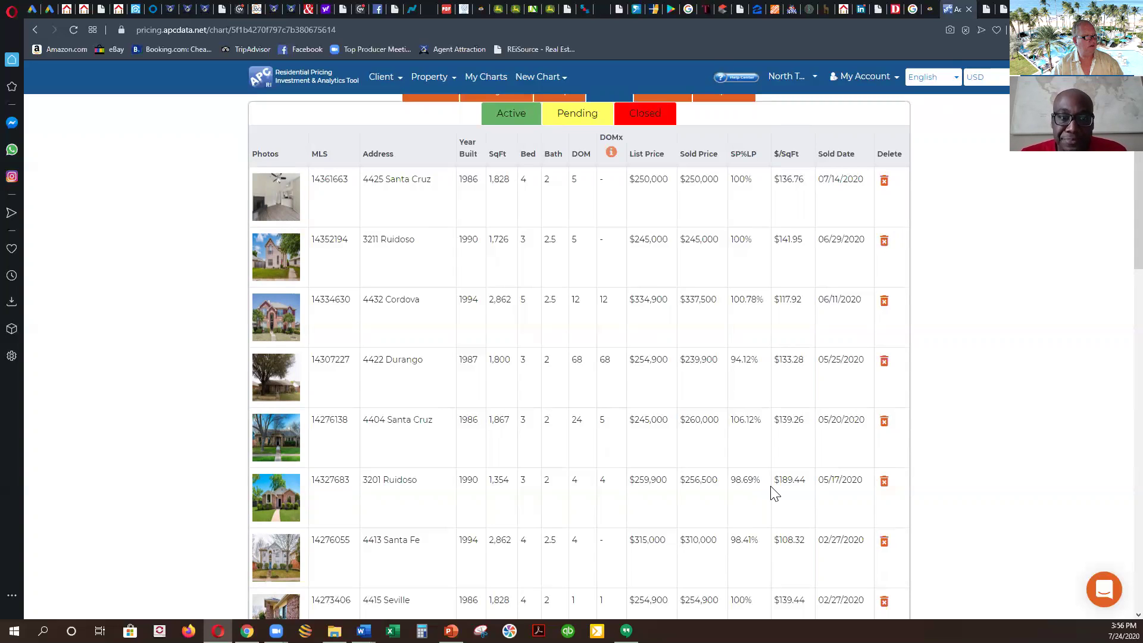
scroll(572, 292, down, 6)
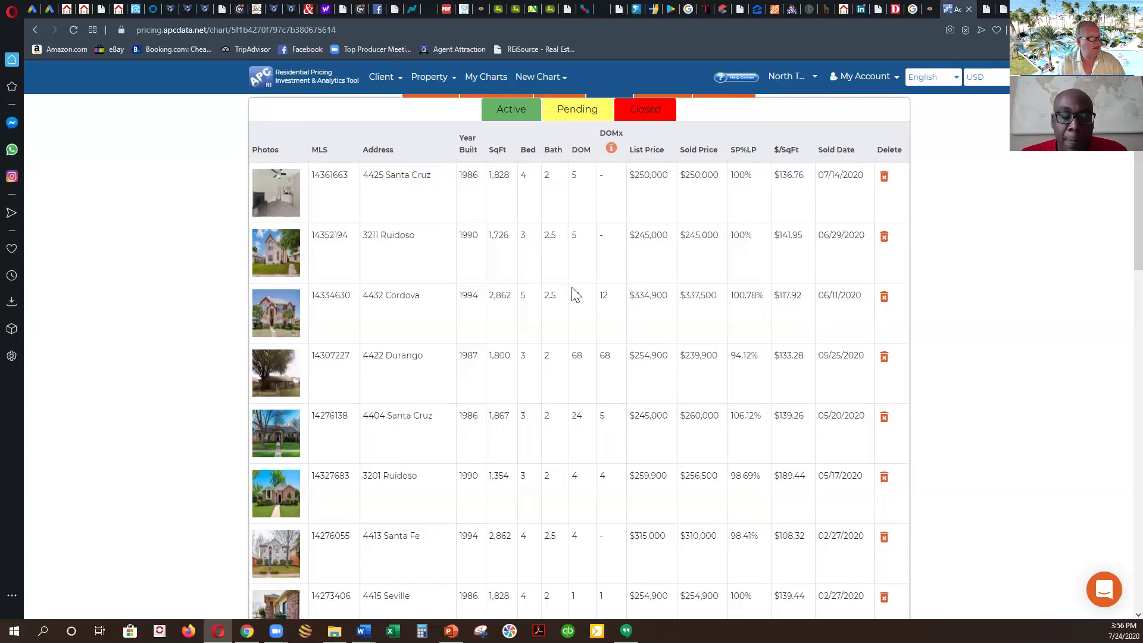
scroll(570, 292, up, 9)
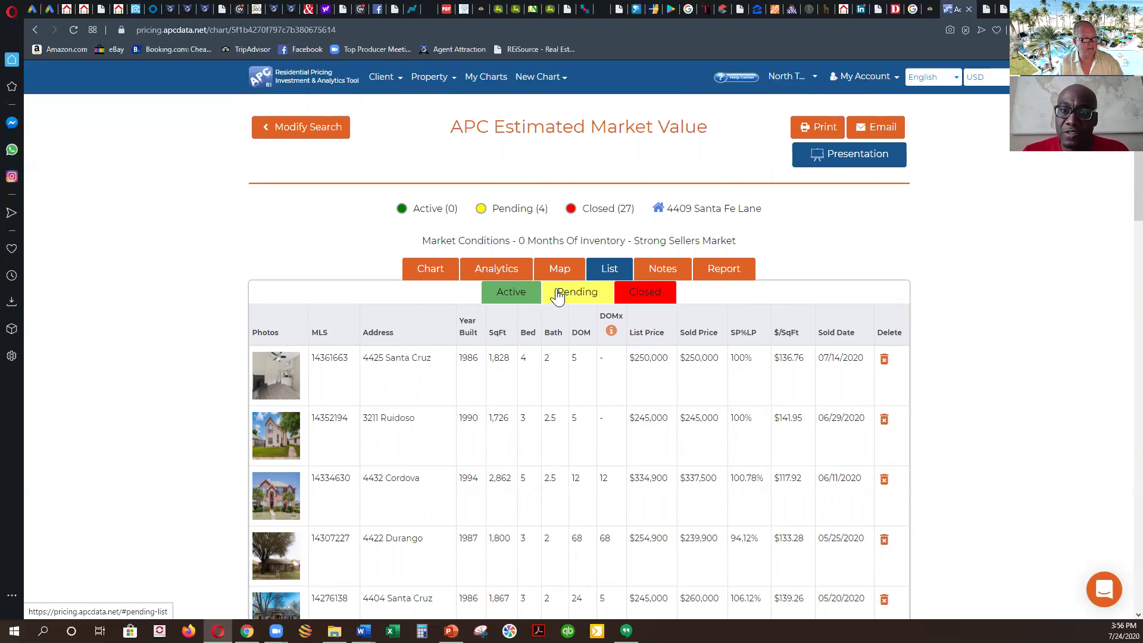
click(662, 269)
scroll(671, 333, down, 1)
scroll(536, 351, down, 1)
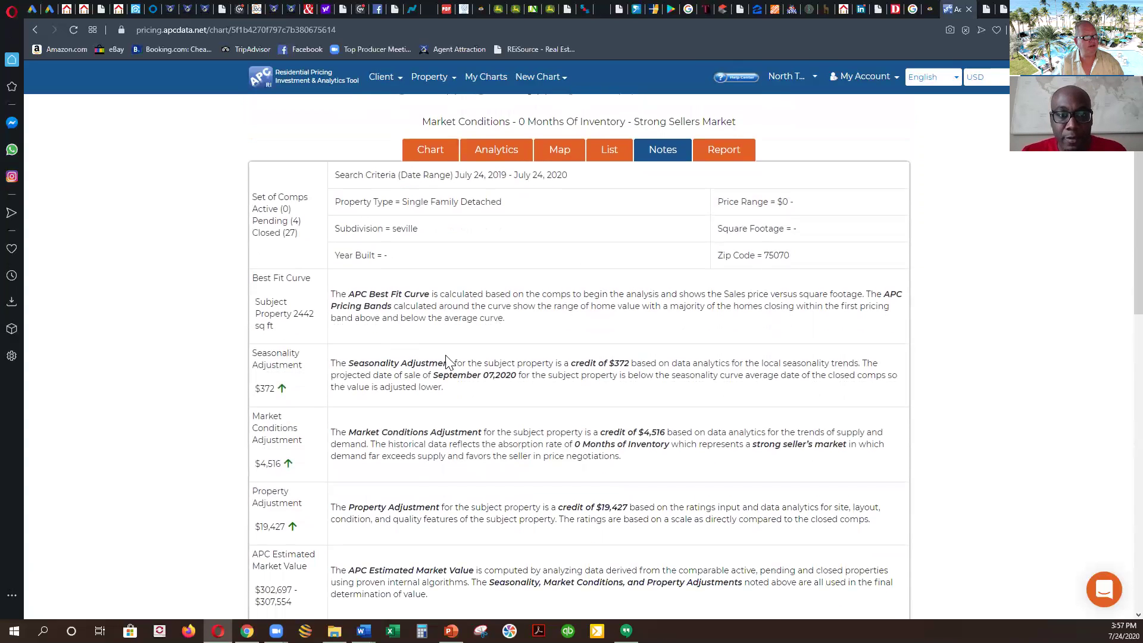
scroll(387, 338, down, 1)
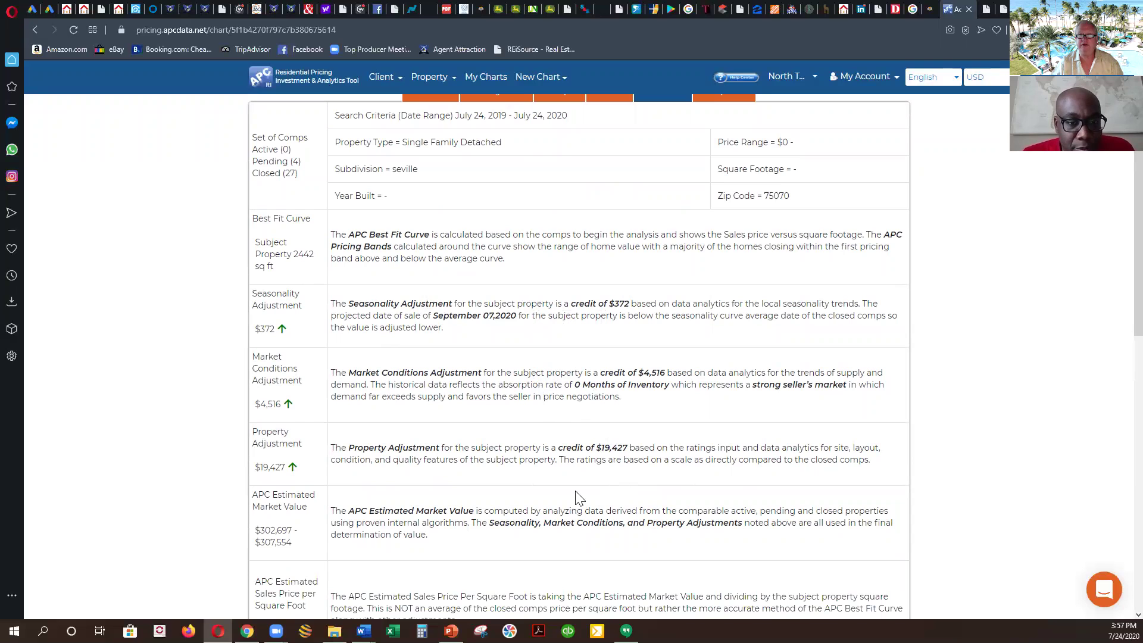
scroll(482, 535, down, 2)
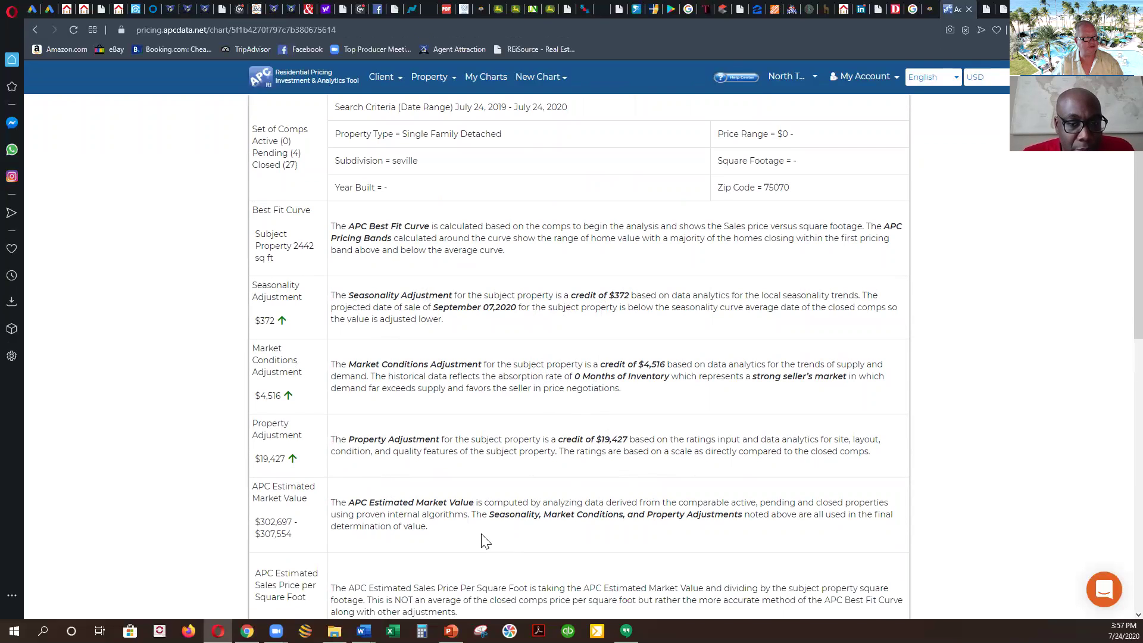
scroll(482, 535, down, 1)
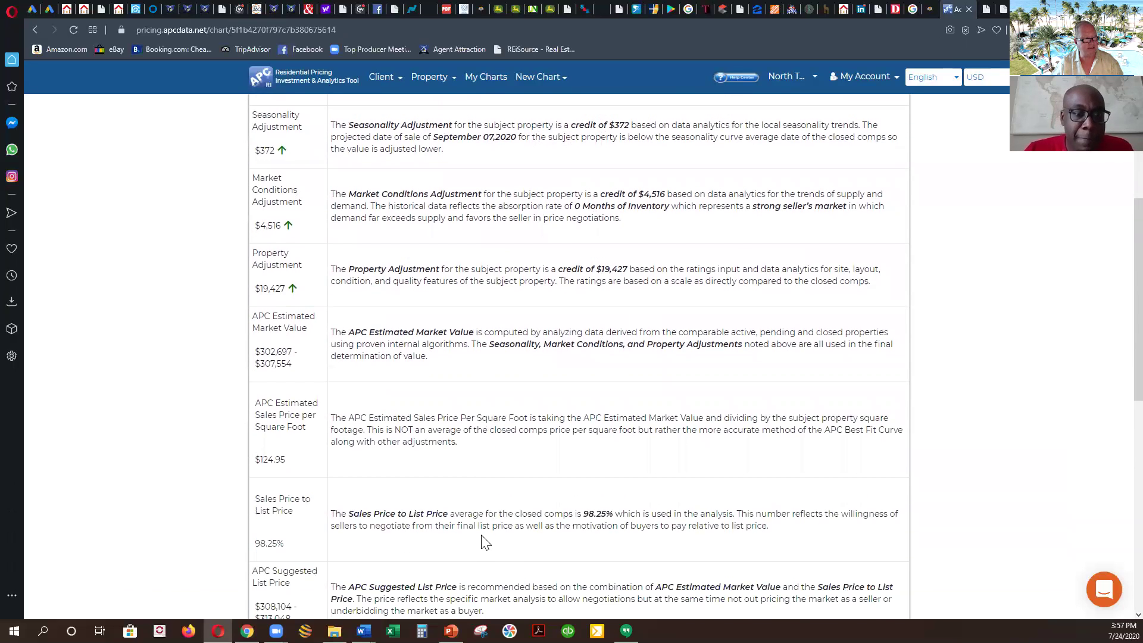
scroll(484, 530, down, 1)
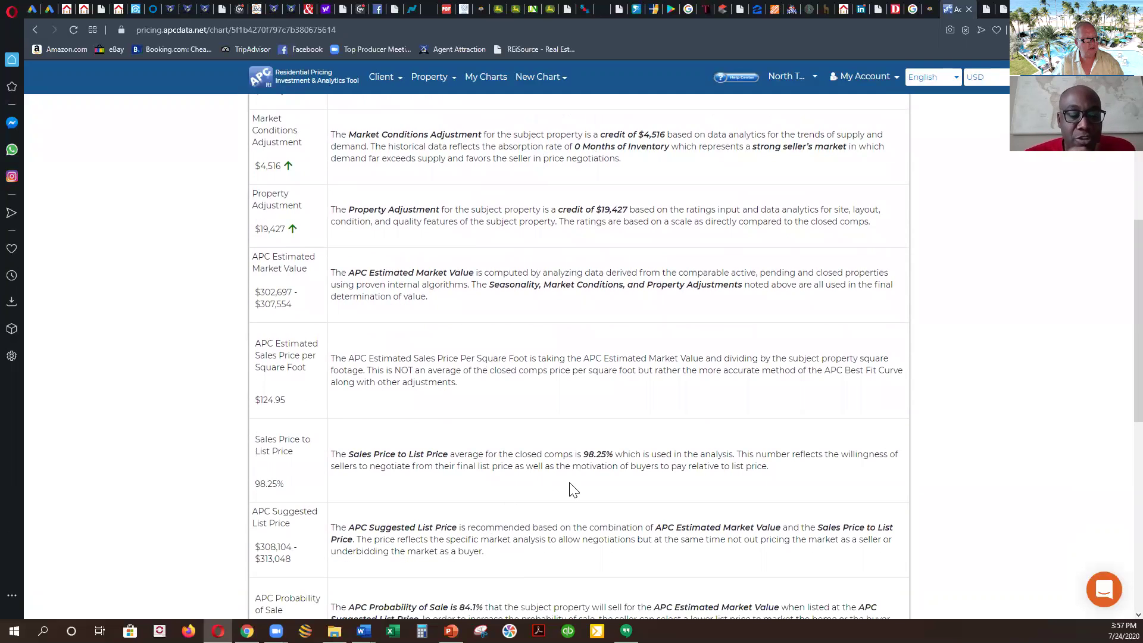
scroll(573, 490, up, 4)
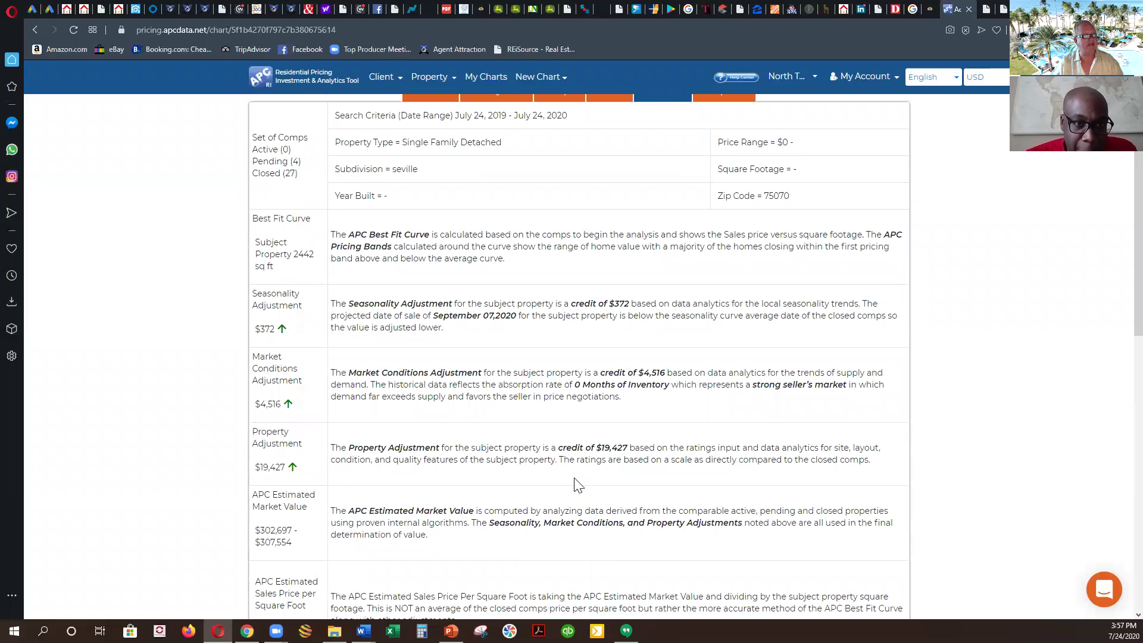
scroll(575, 486, up, 3)
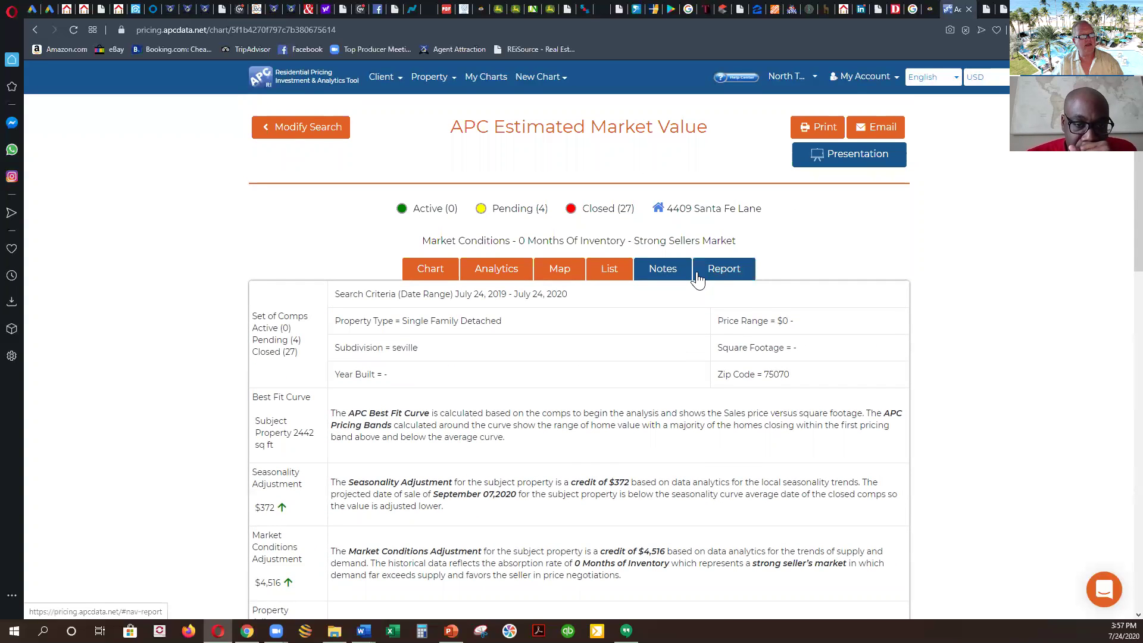
click(722, 269)
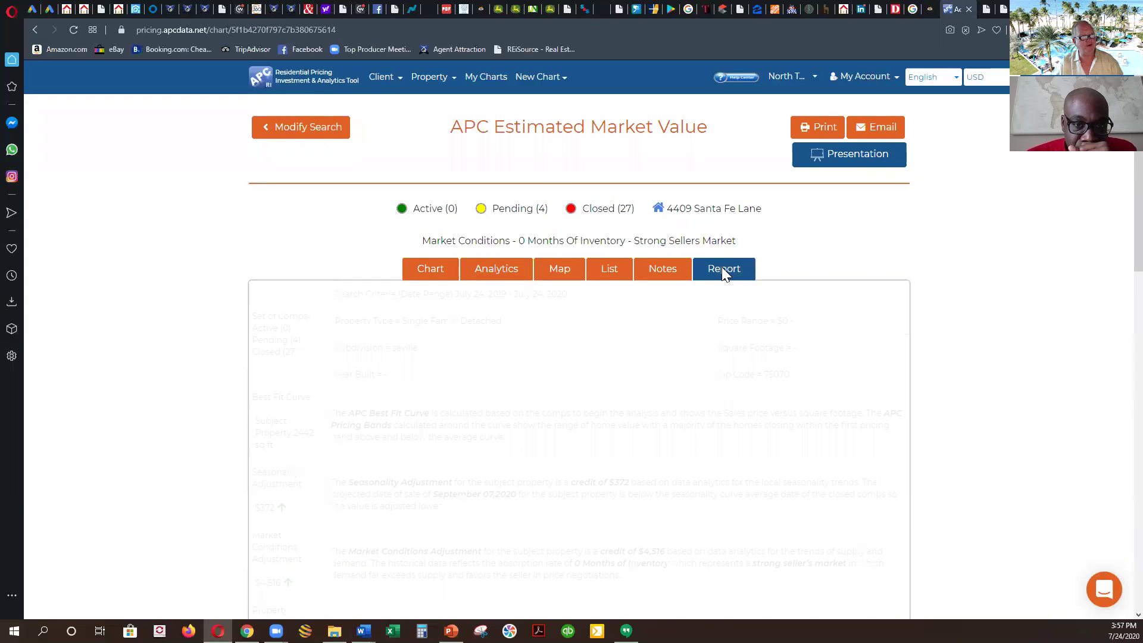
Open the client presentation and scroll through its chart and Analytics Overview cards
click(859, 156)
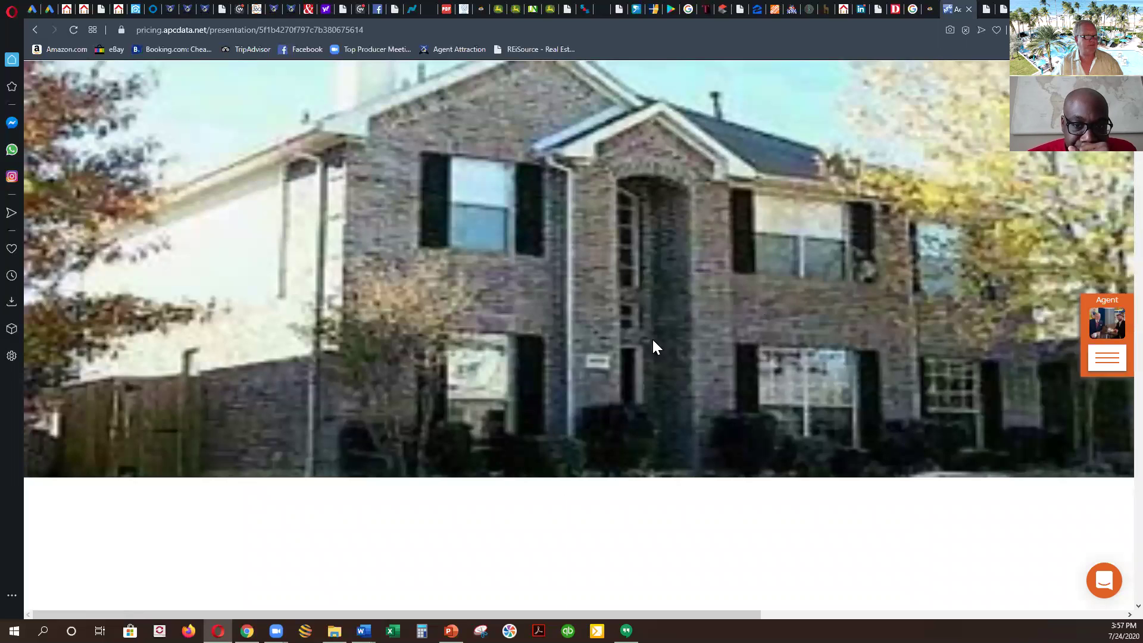
scroll(863, 352, down, 3)
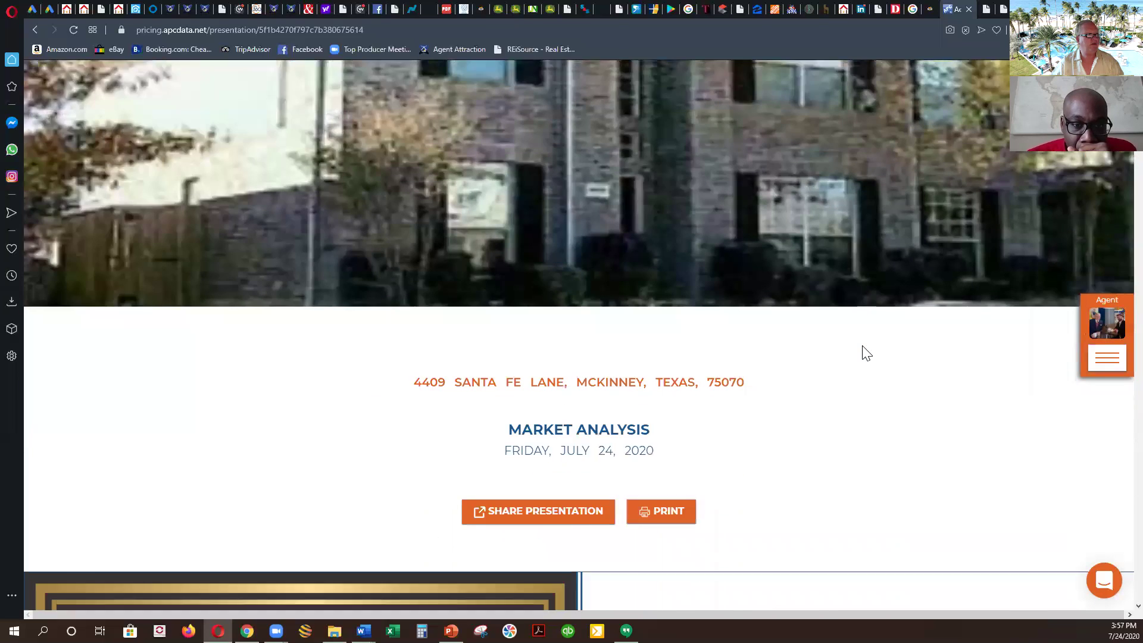
scroll(863, 347, down, 1)
scroll(867, 352, down, 7)
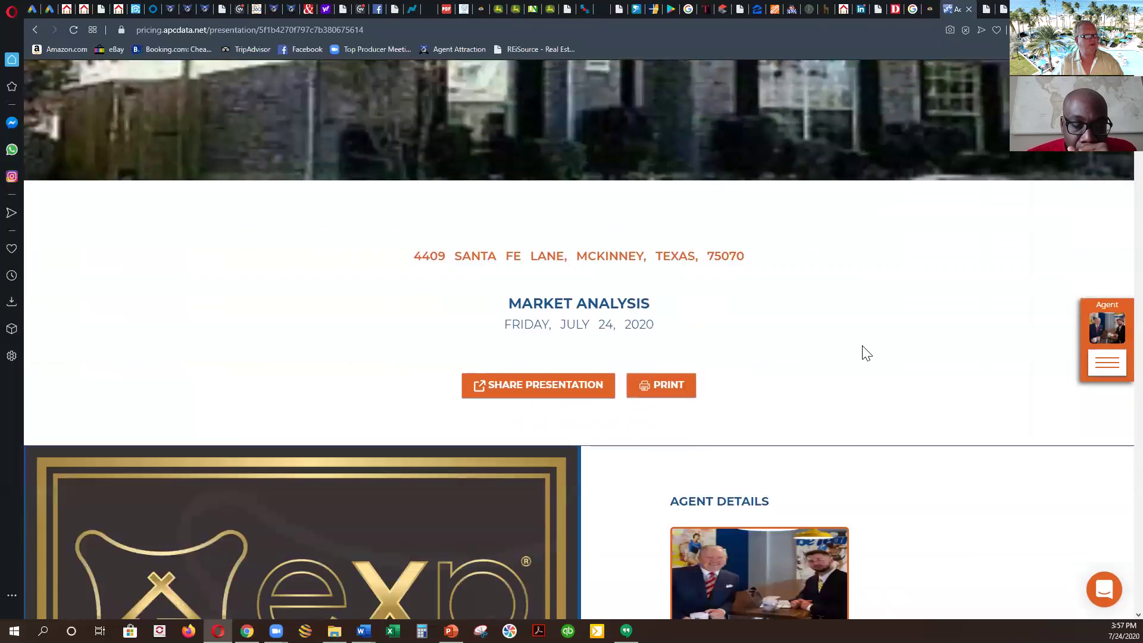
scroll(866, 353, down, 9)
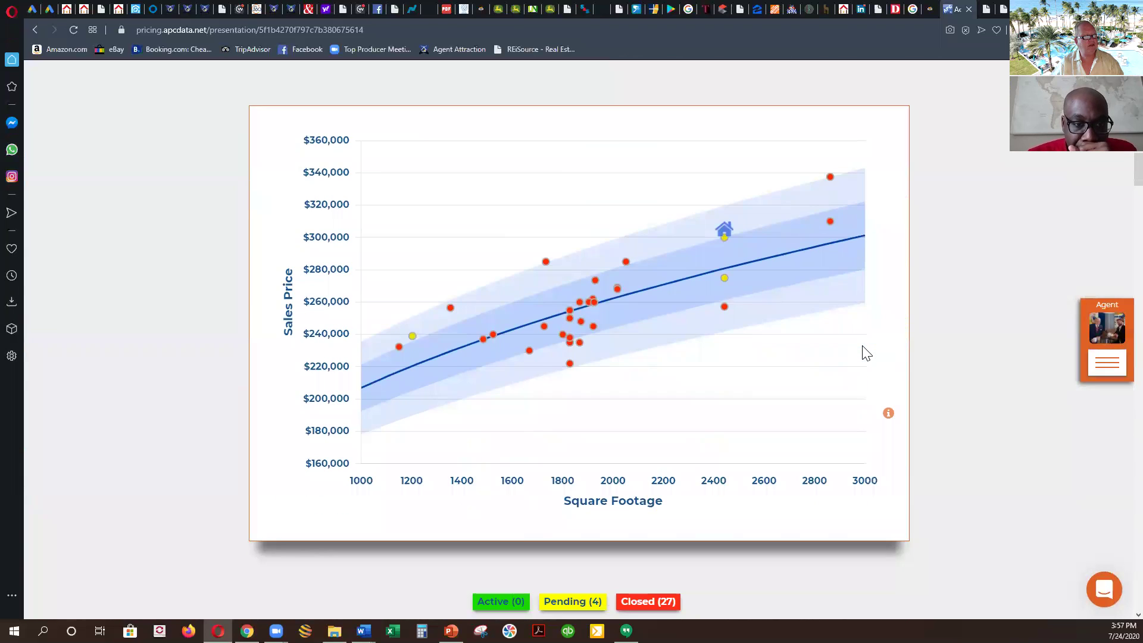
scroll(866, 353, down, 1)
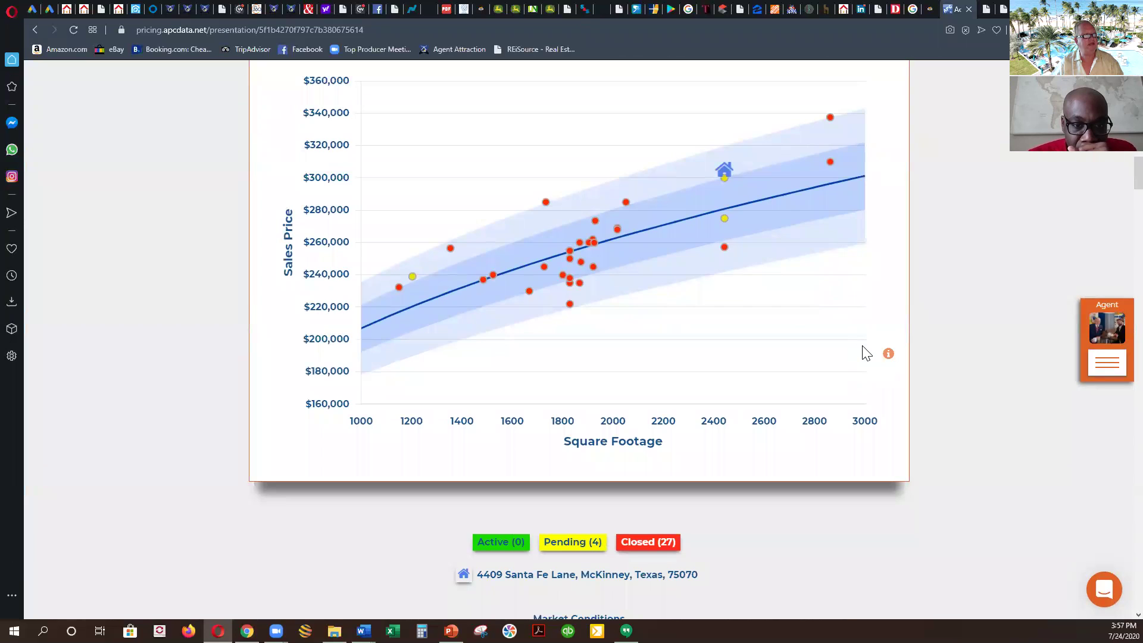
scroll(866, 353, down, 7)
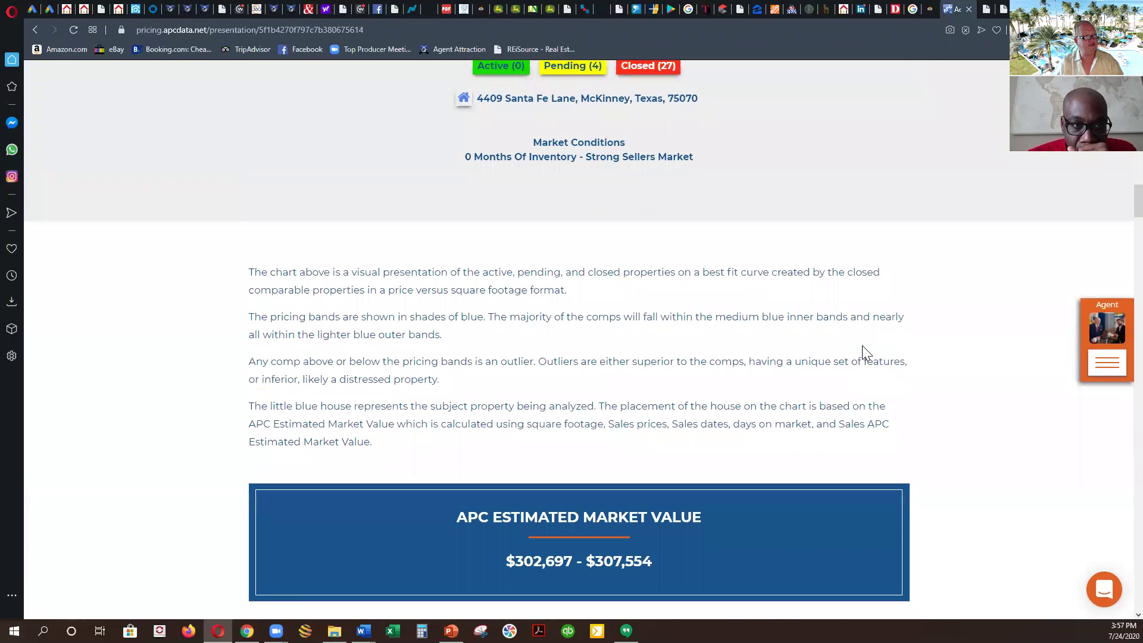
scroll(862, 346, down, 6)
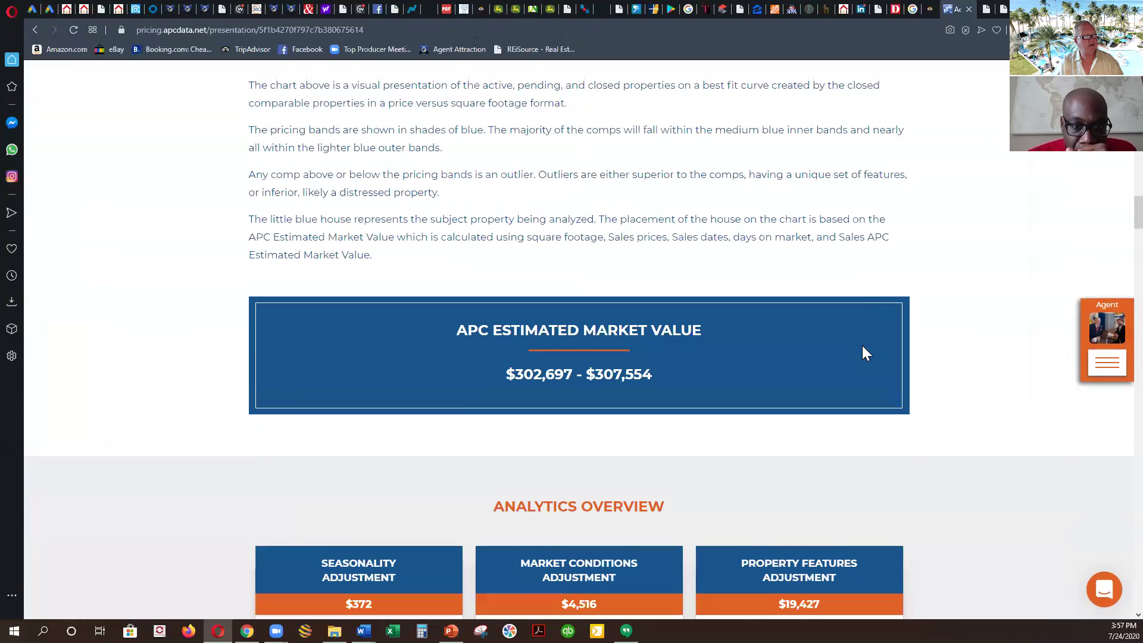
scroll(863, 347, down, 3)
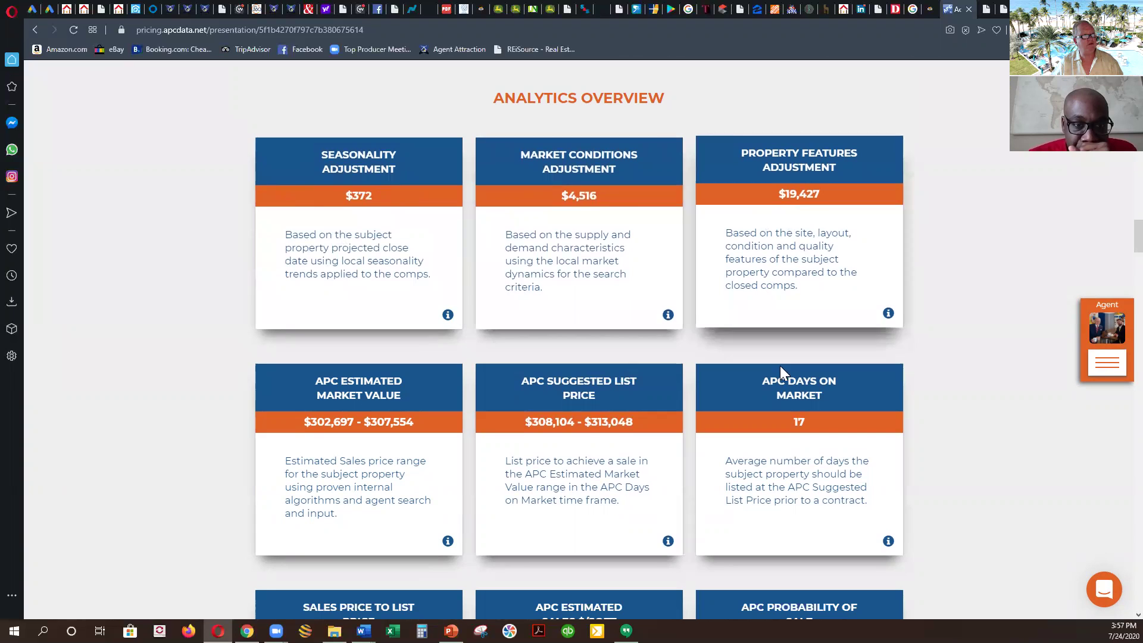
scroll(606, 411, down, 7)
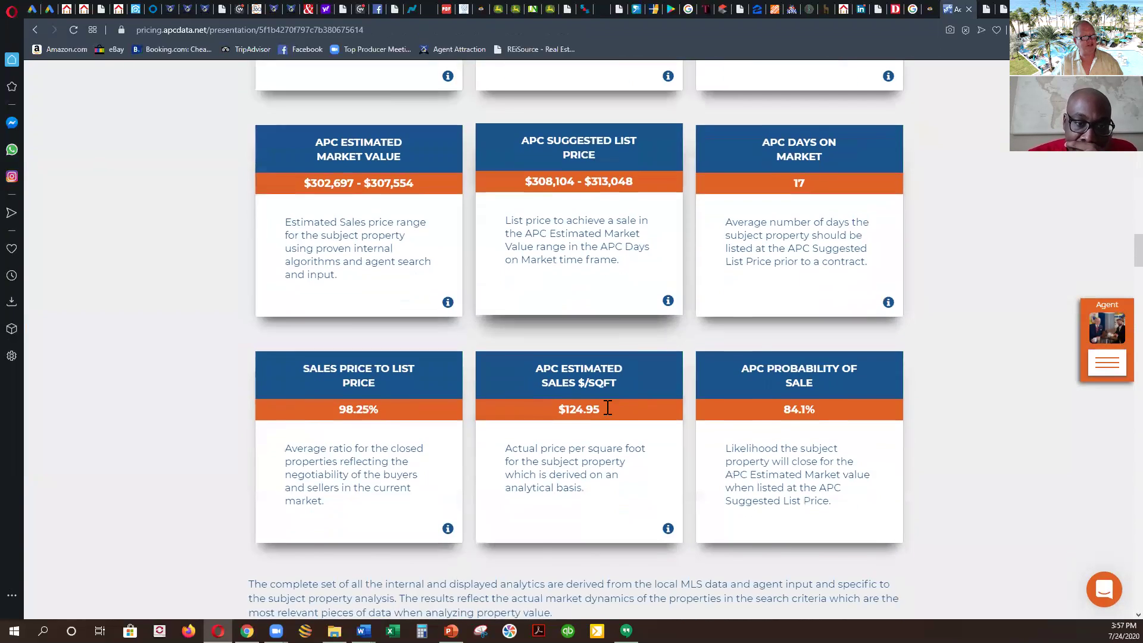
scroll(606, 405, down, 2)
scroll(607, 408, down, 2)
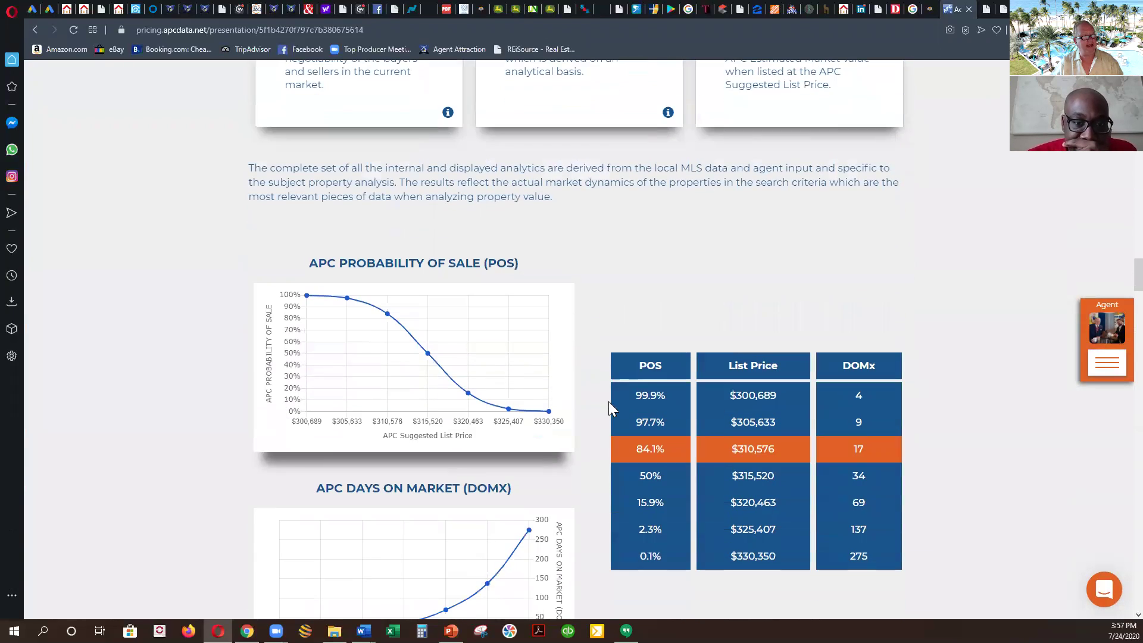
Return from the presentation to the pricing chart page and show the property's analytics breakdown
scroll(638, 370, up, 20)
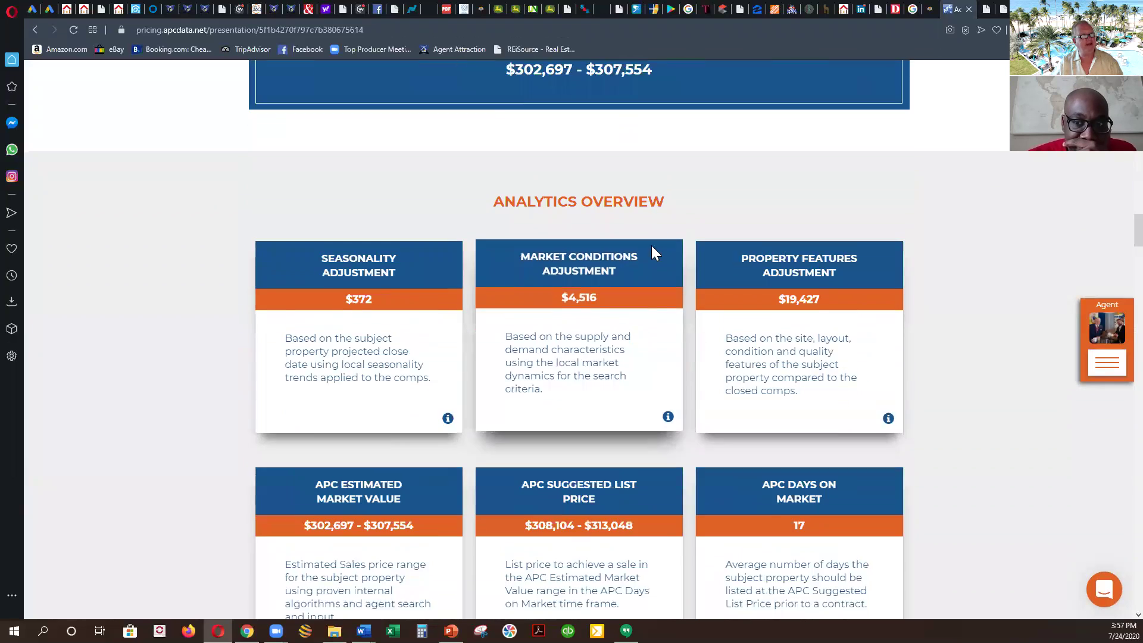
scroll(652, 240, up, 20)
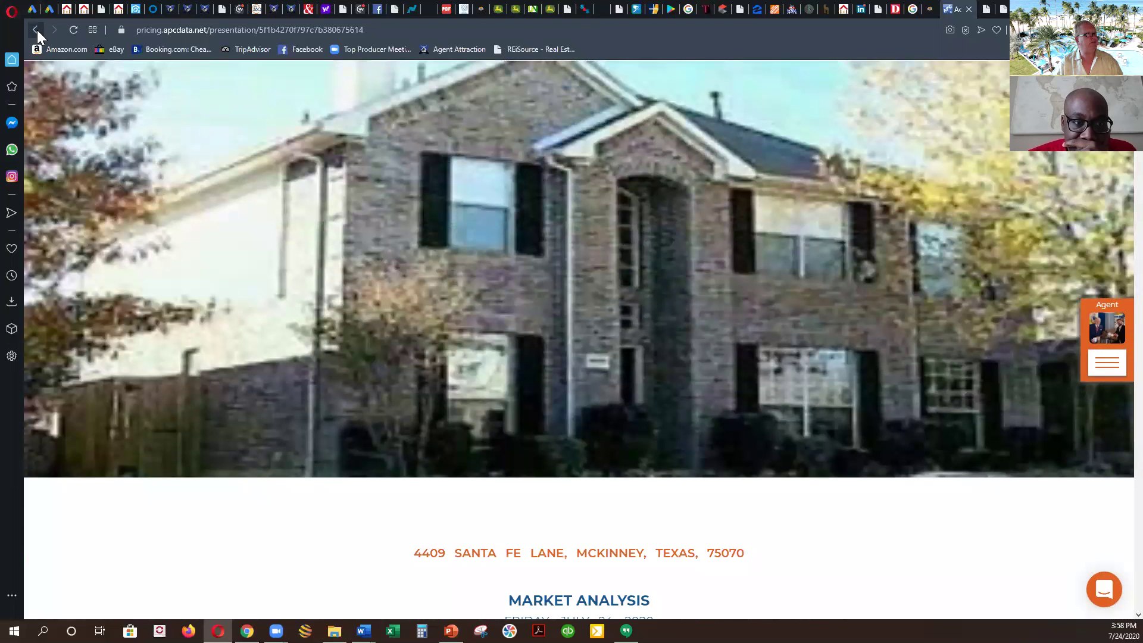
click(36, 30)
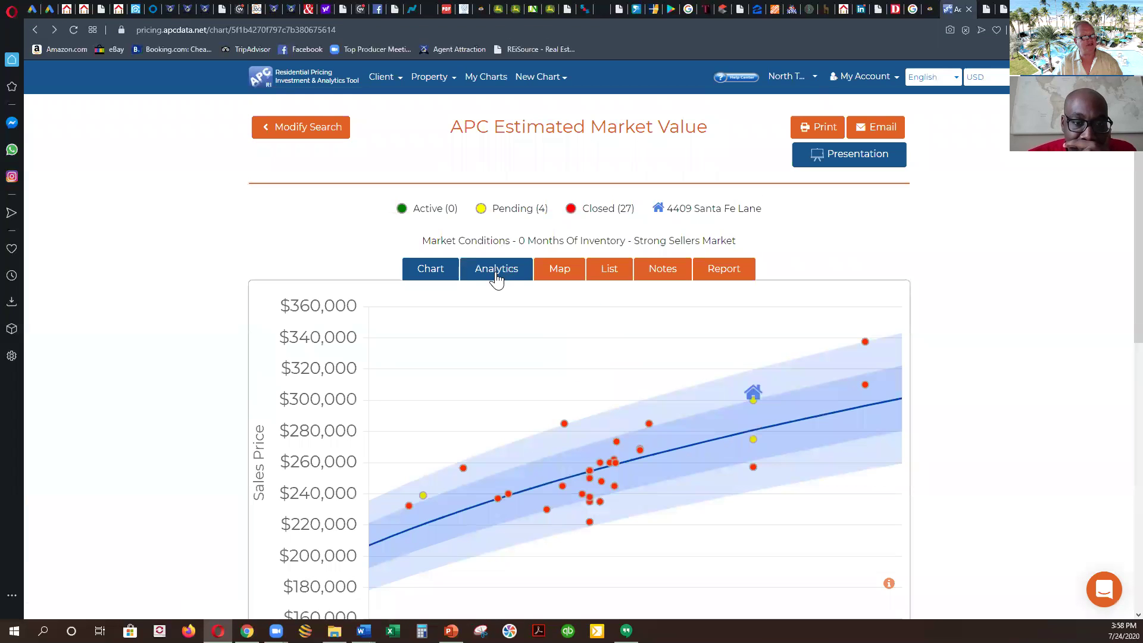
click(497, 268)
scroll(769, 324, down, 7)
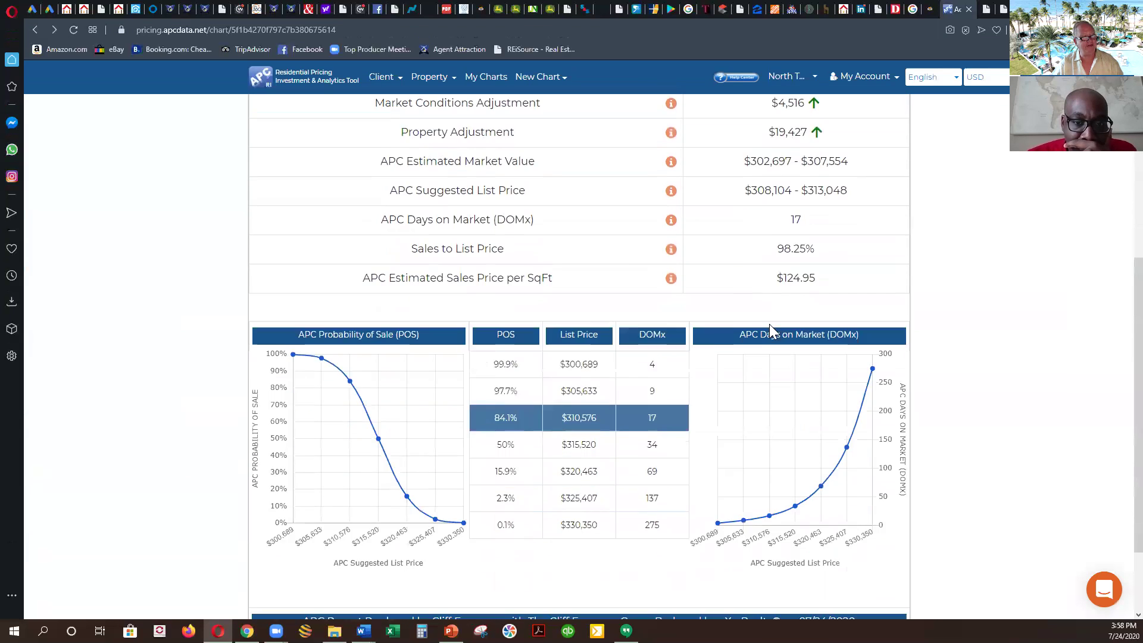
scroll(772, 333, down, 1)
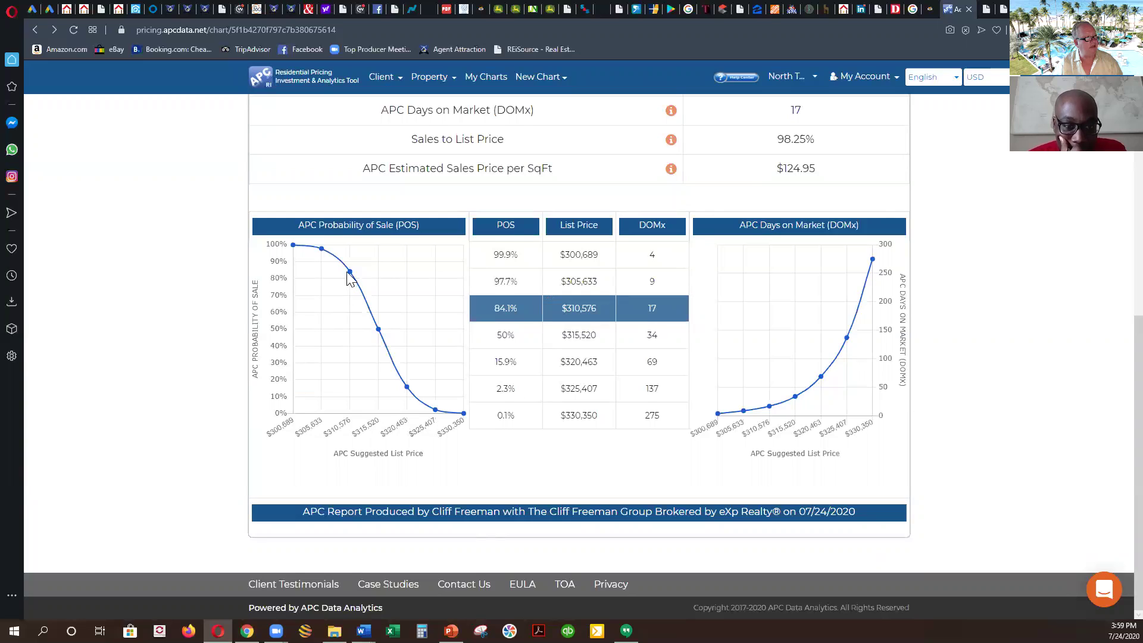
mouse_move(380, 332)
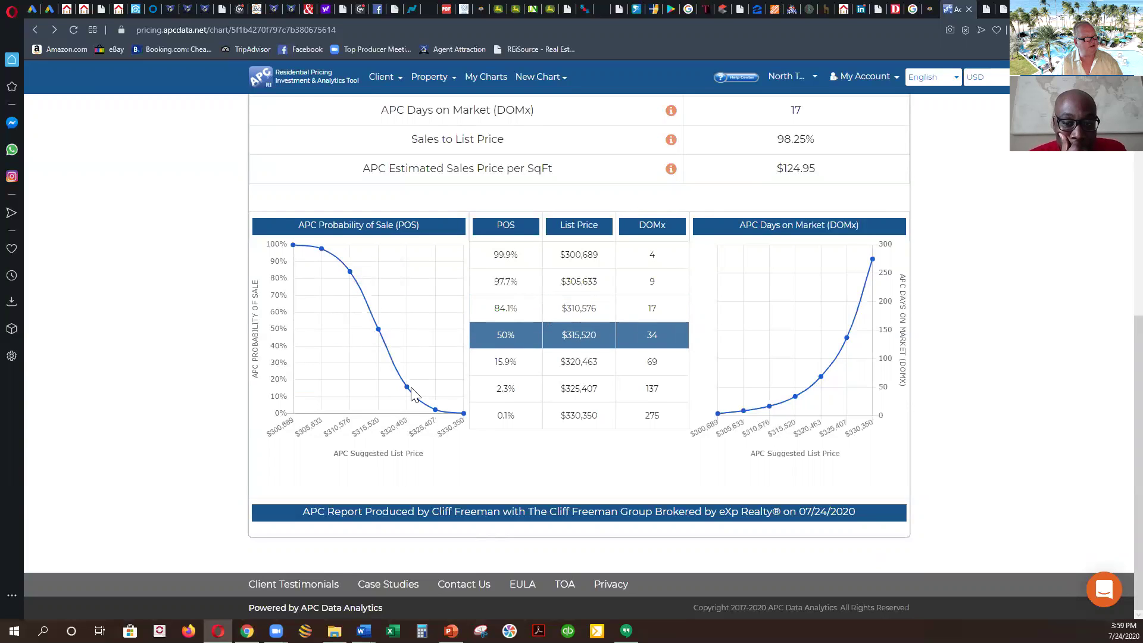
mouse_move(405, 386)
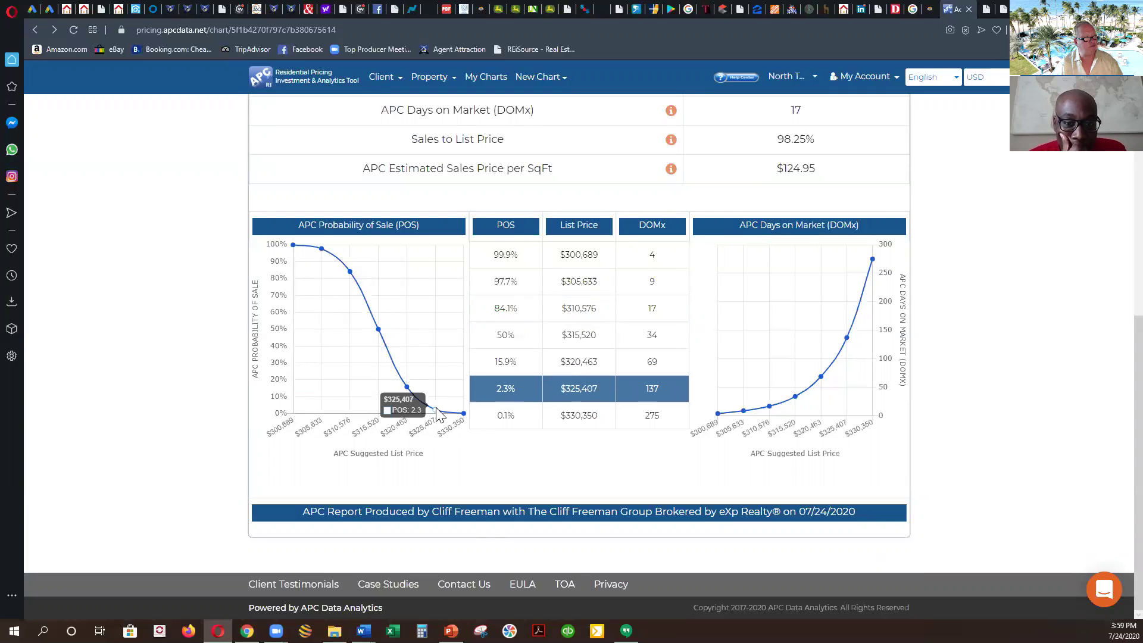
mouse_move(464, 418)
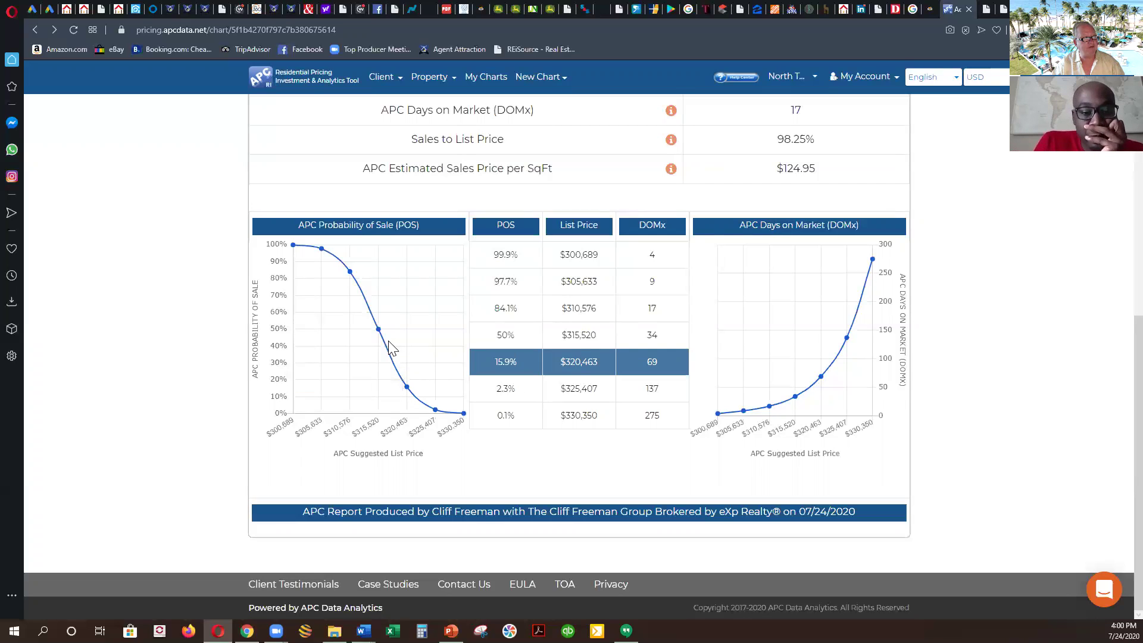
mouse_move(379, 331)
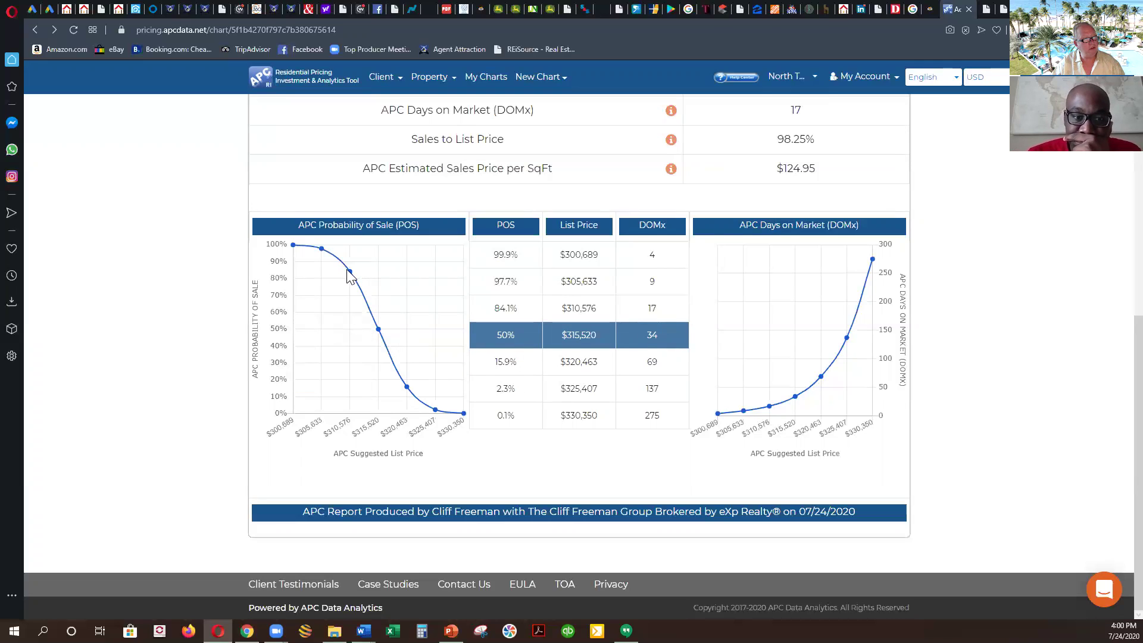
mouse_move(350, 274)
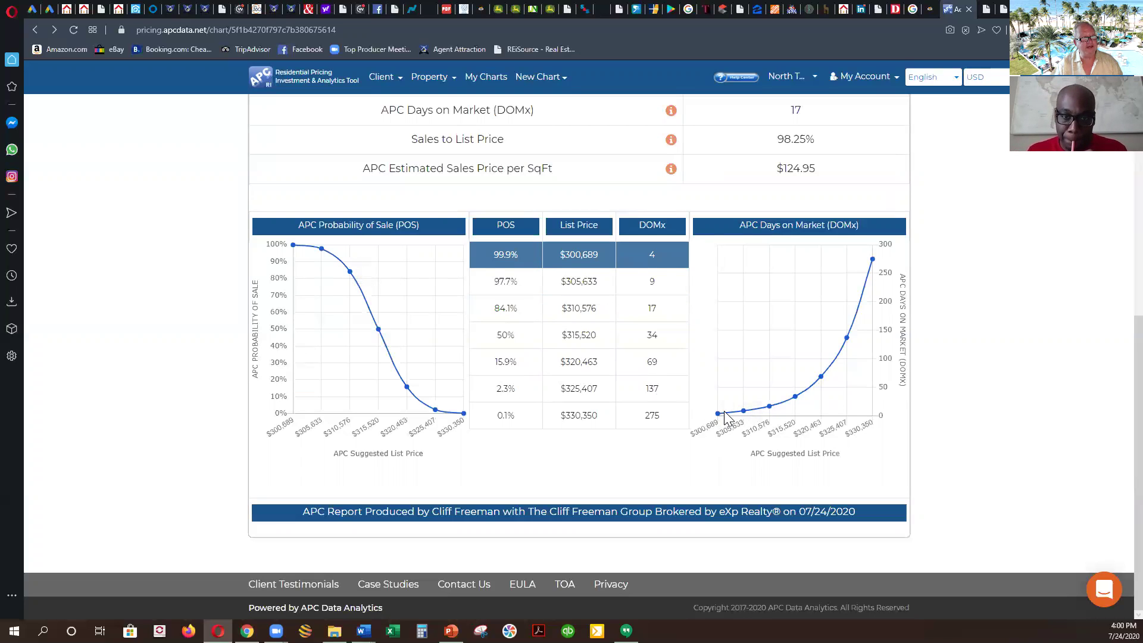
mouse_move(742, 410)
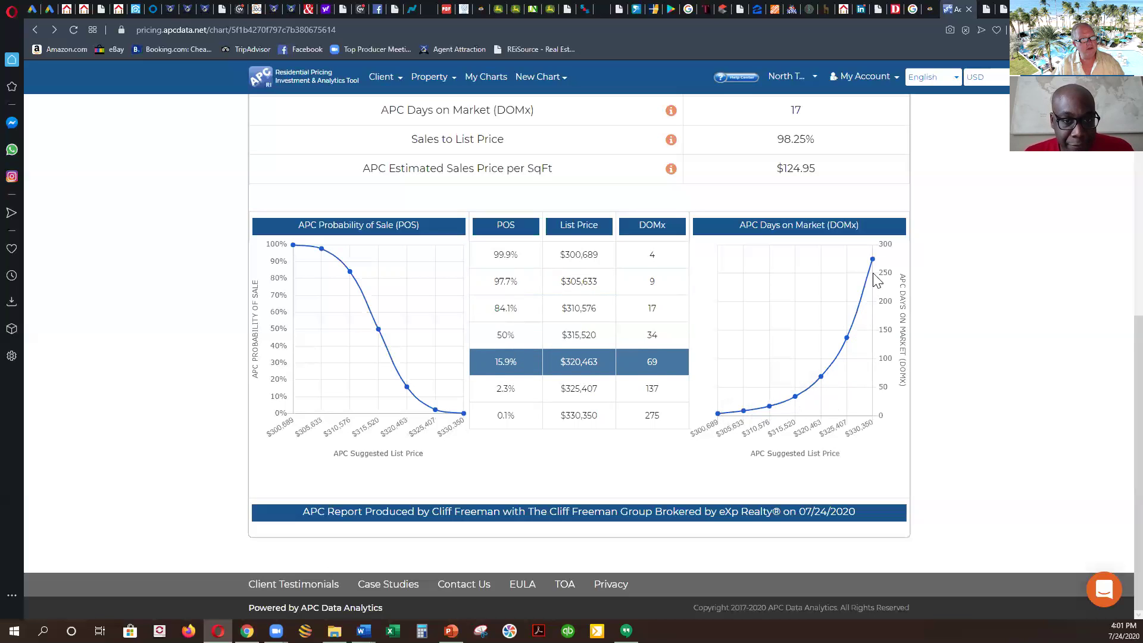
mouse_move(873, 262)
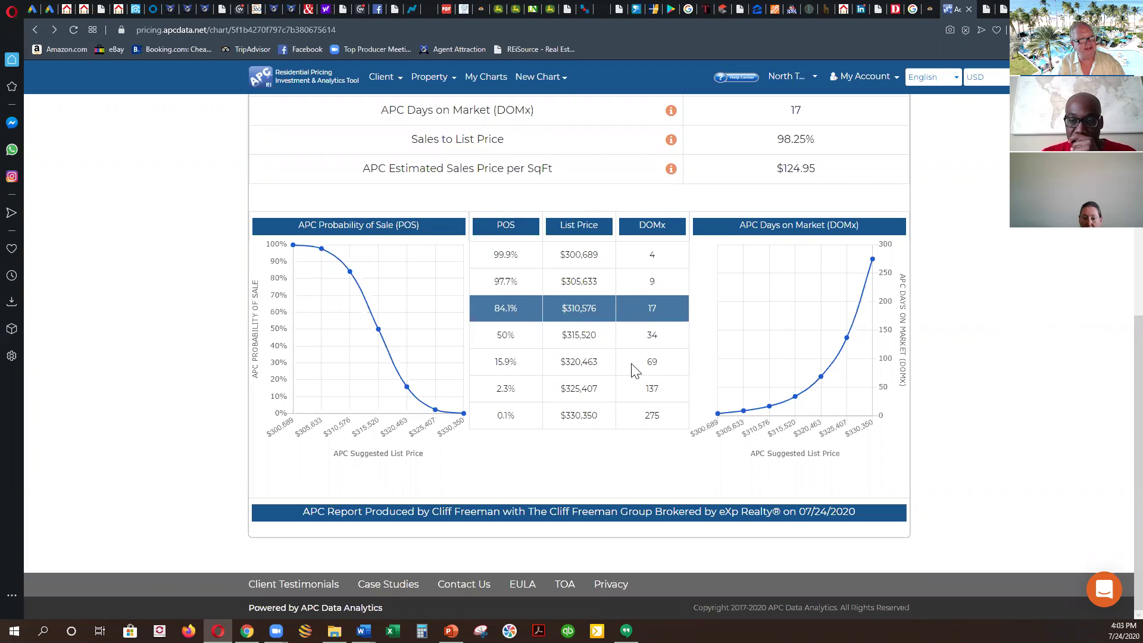
scroll(642, 363, up, 3)
scroll(642, 363, up, 5)
scroll(642, 366, down, 5)
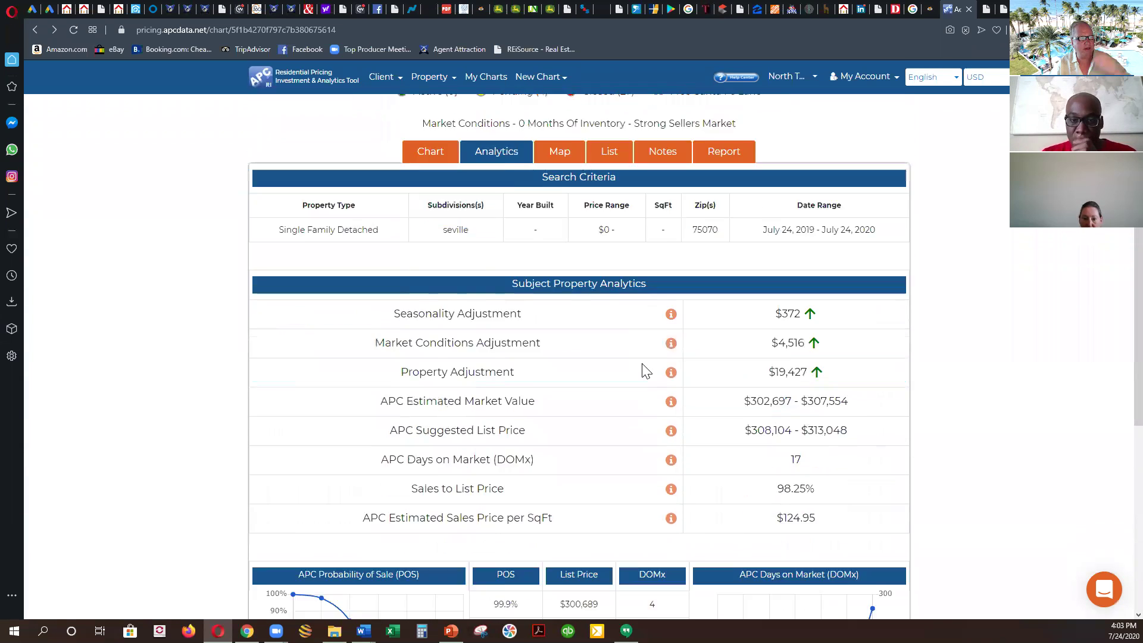
scroll(634, 366, down, 2)
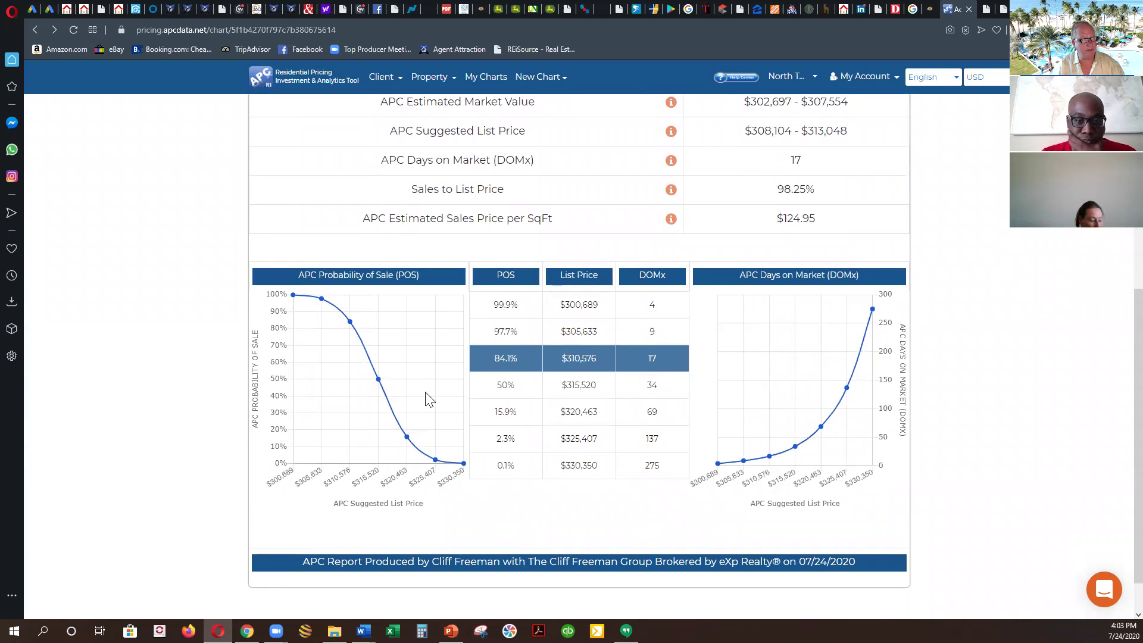
mouse_move(403, 439)
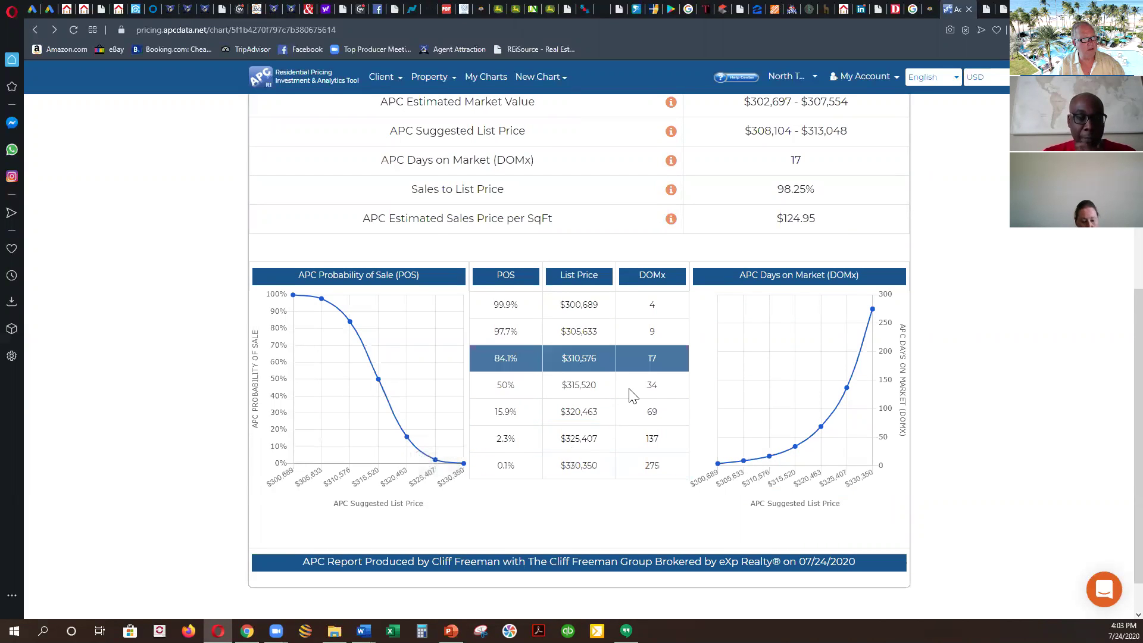
scroll(630, 390, up, 5)
scroll(632, 395, up, 2)
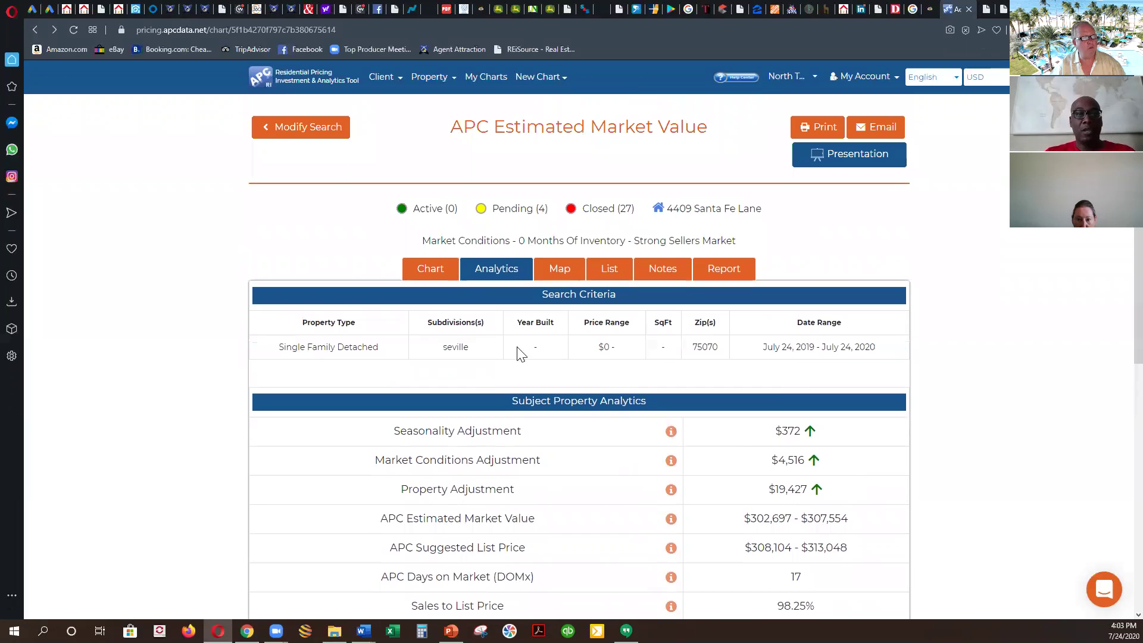
Show the comparable sales price chart and scroll to the $302,697–$307,554 Estimated Market Value panel
click(433, 274)
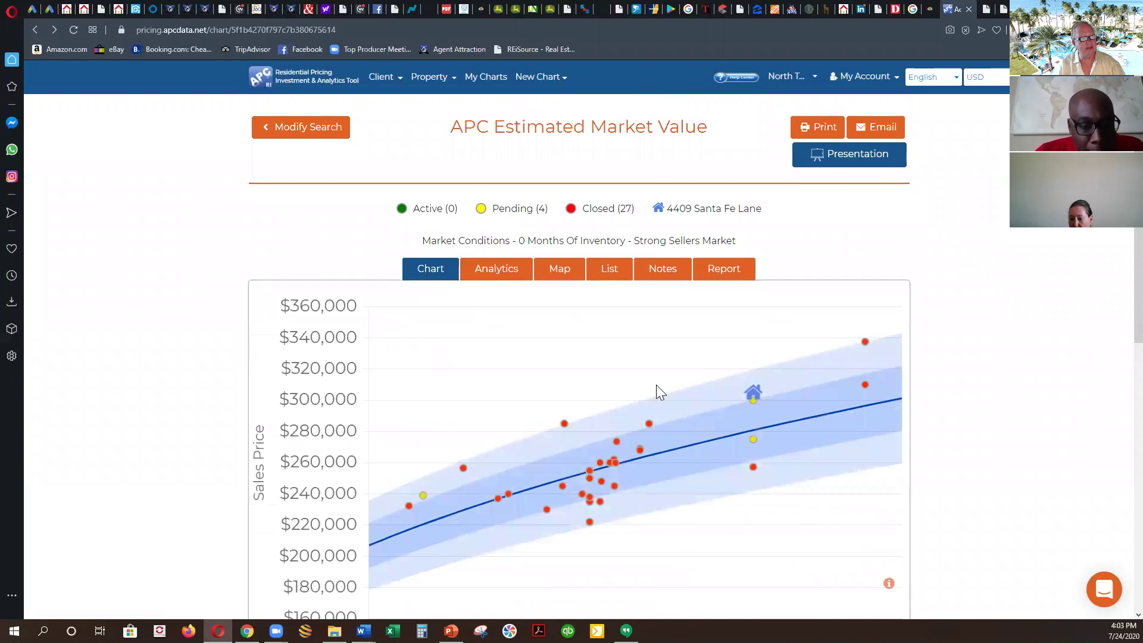
scroll(657, 390, down, 5)
scroll(655, 403, down, 4)
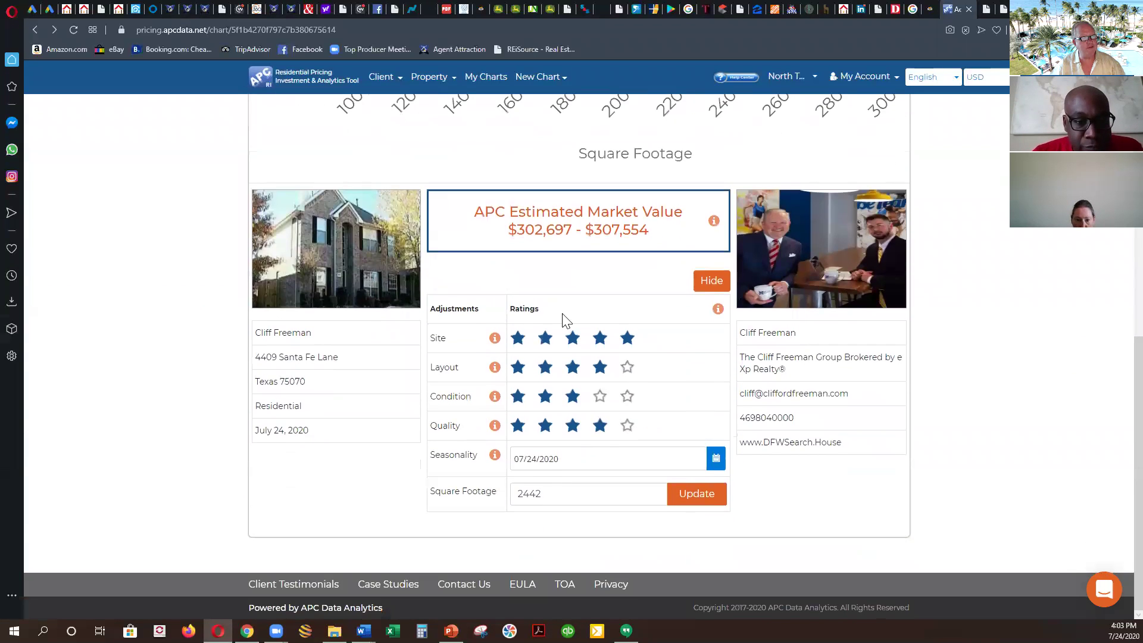
Bring forward the File Explorer window with the 'exp listing presentation' Dropbox results
mouse_move(495, 425)
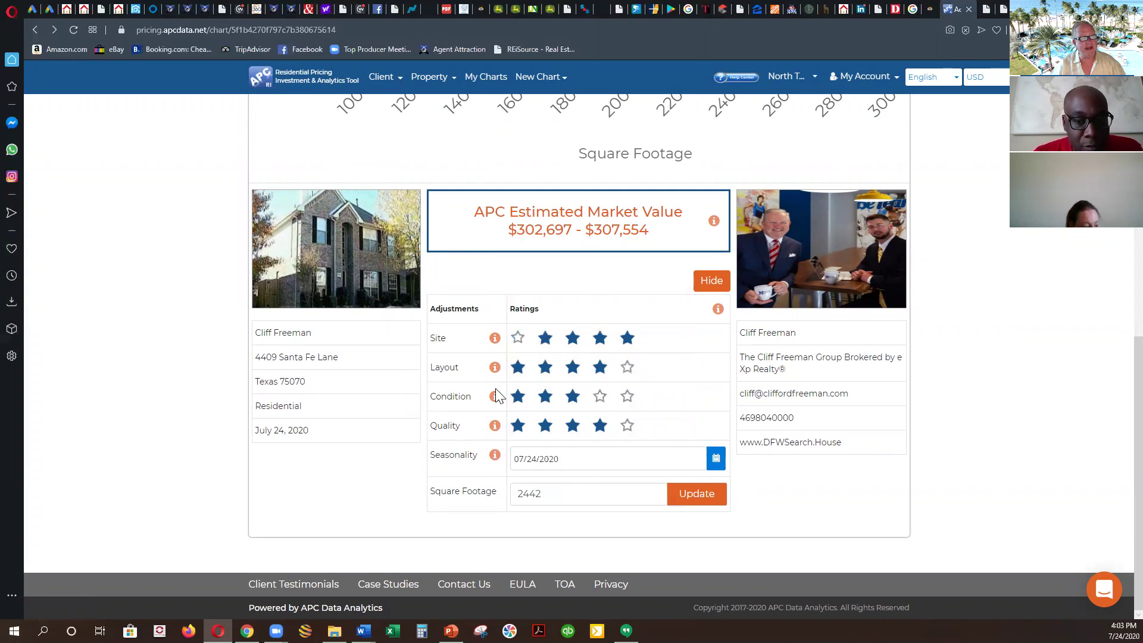
mouse_move(494, 396)
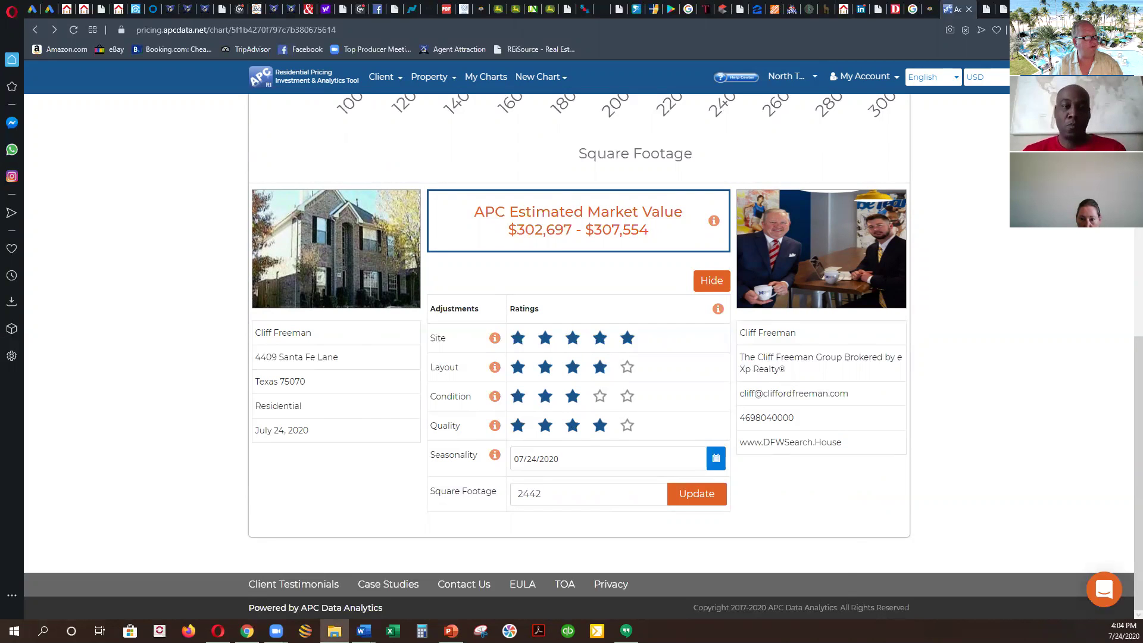
click(334, 631)
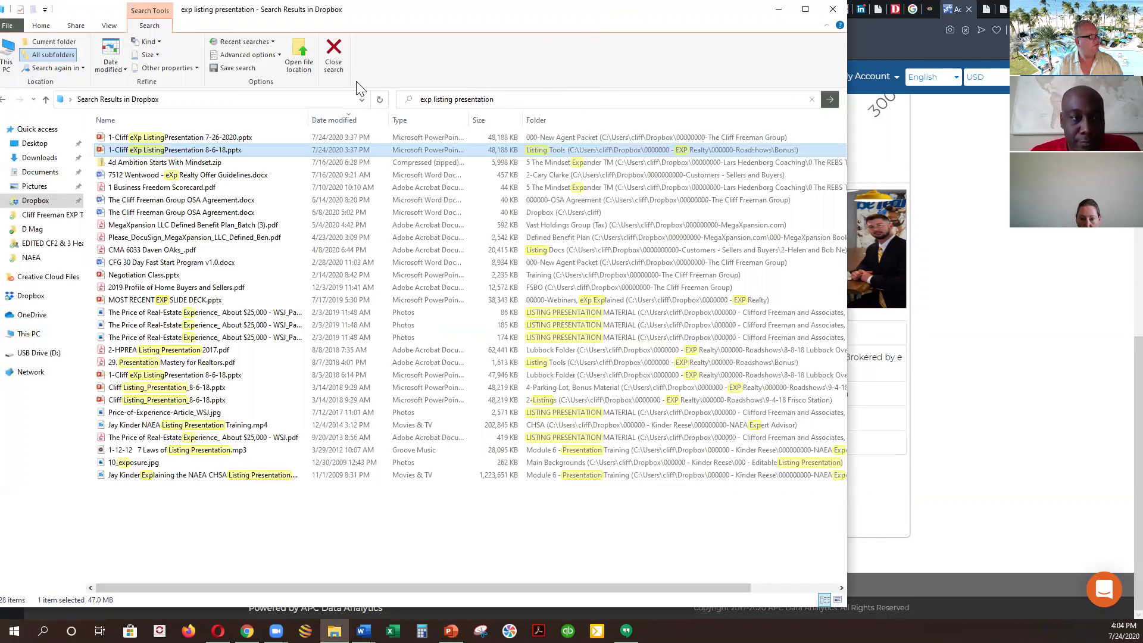
Go to Dropbox > 00000000-The Cliff Freeman Group > 000-New Agent Packet and open Flexible Commissions 97.pdf
click(65, 203)
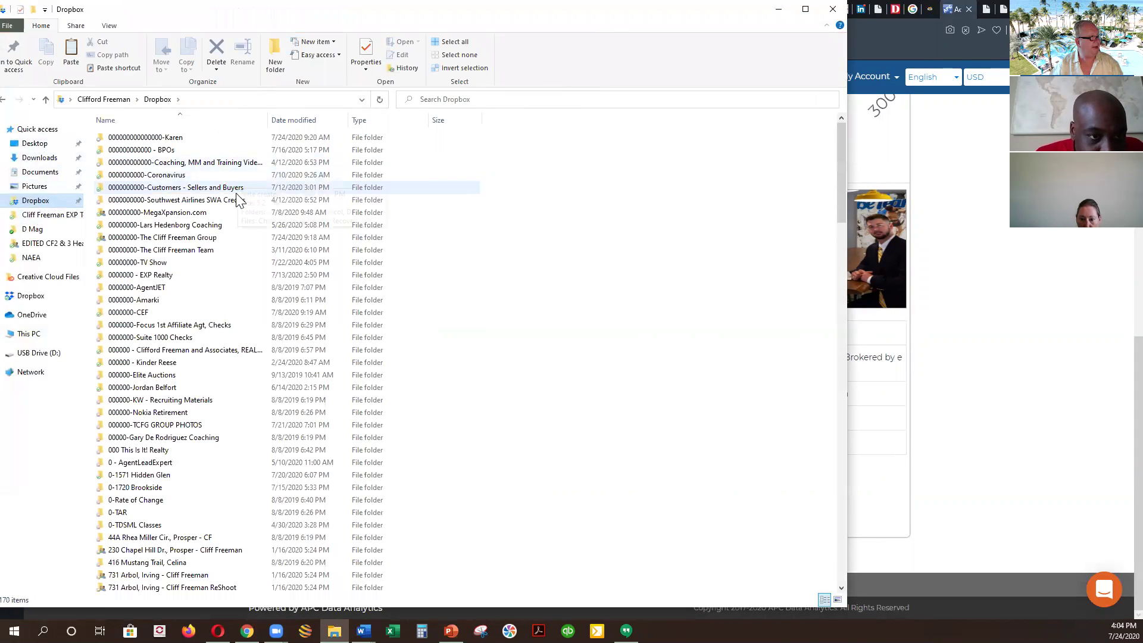
click(233, 238)
double_click(234, 237)
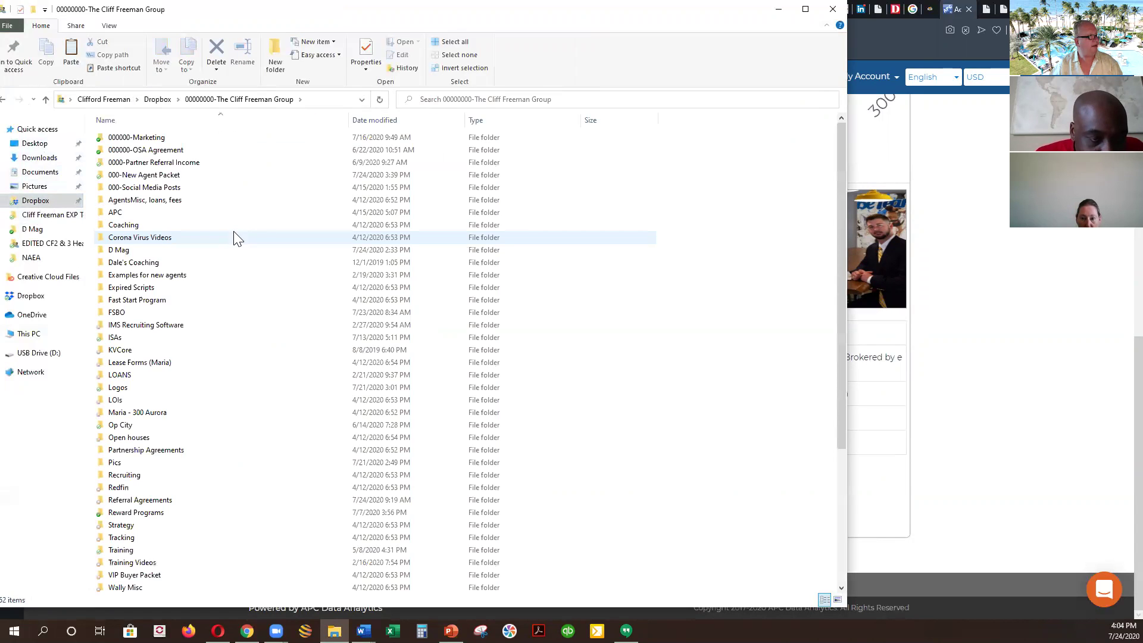
double_click(285, 174)
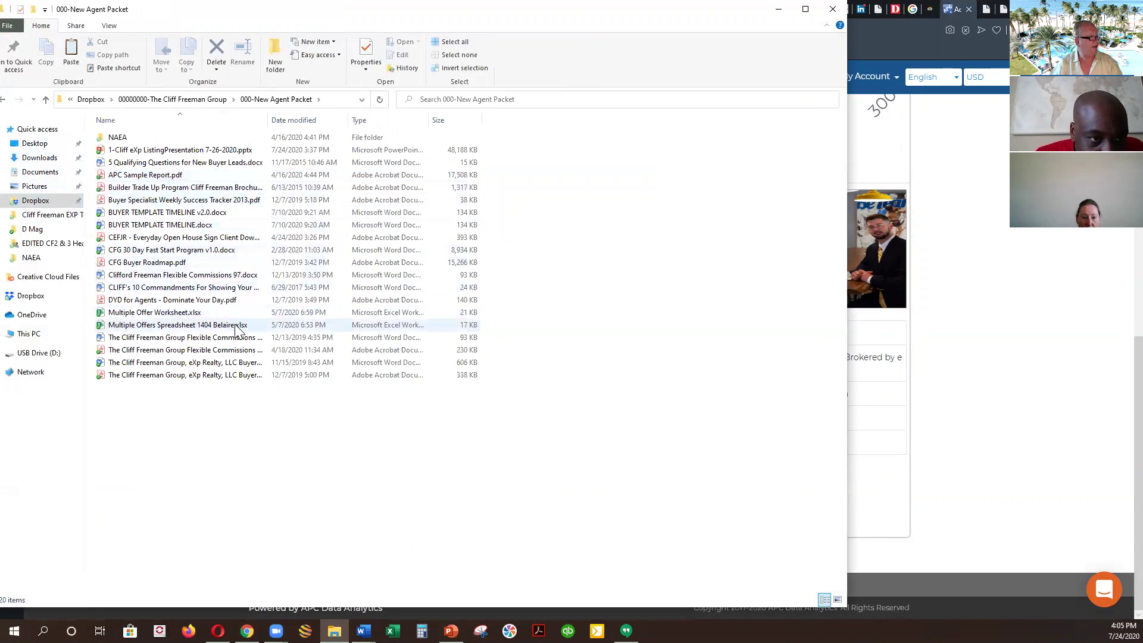
double_click(243, 349)
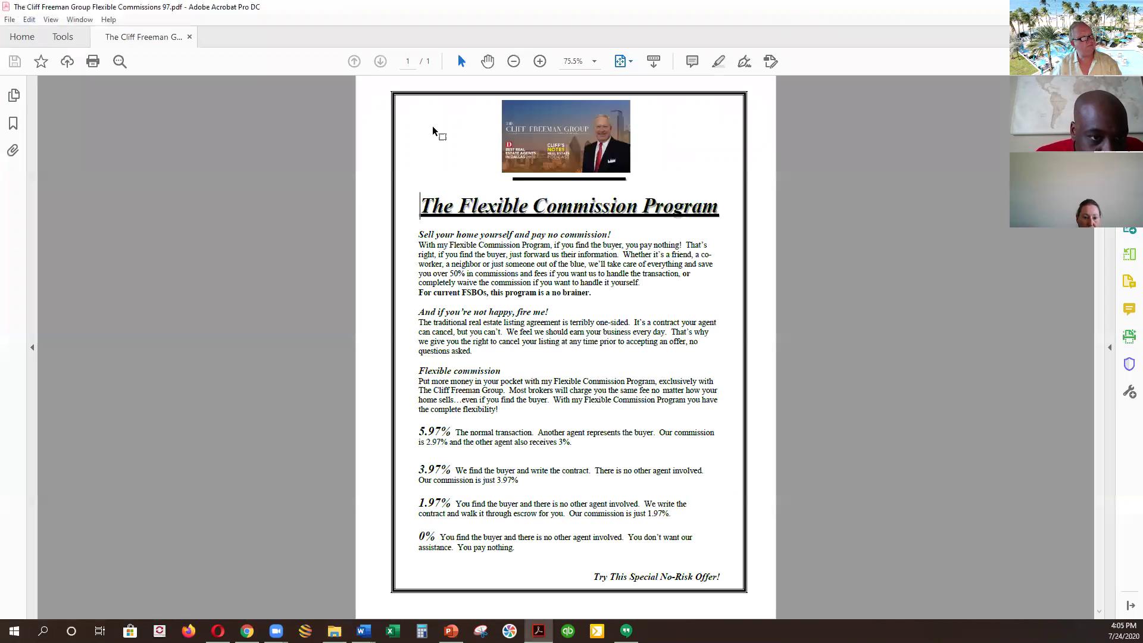